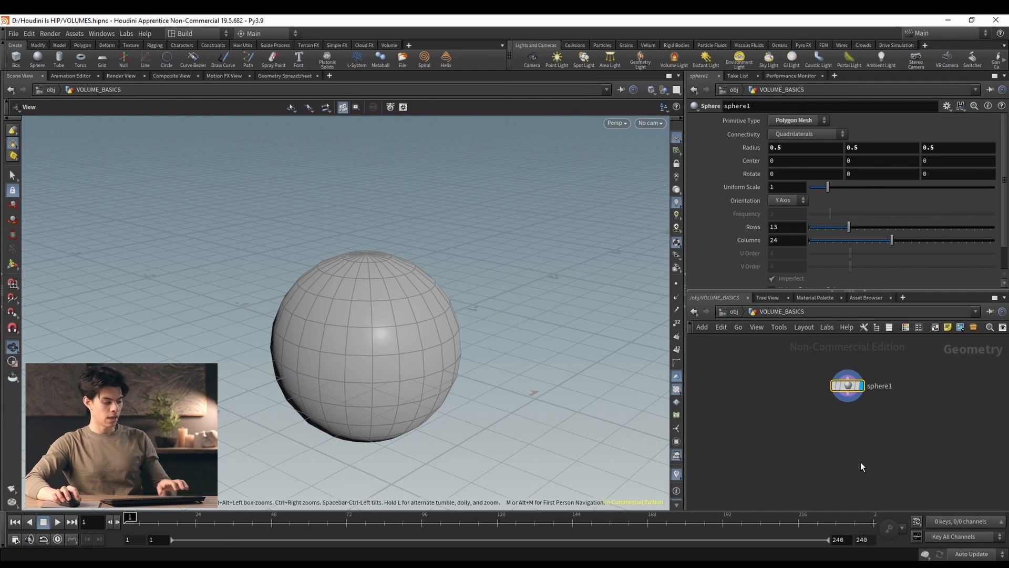
Add a Scatter node connected below the sphere node and display its points.
{"action": "left_click", "coordinate": [862, 463]}
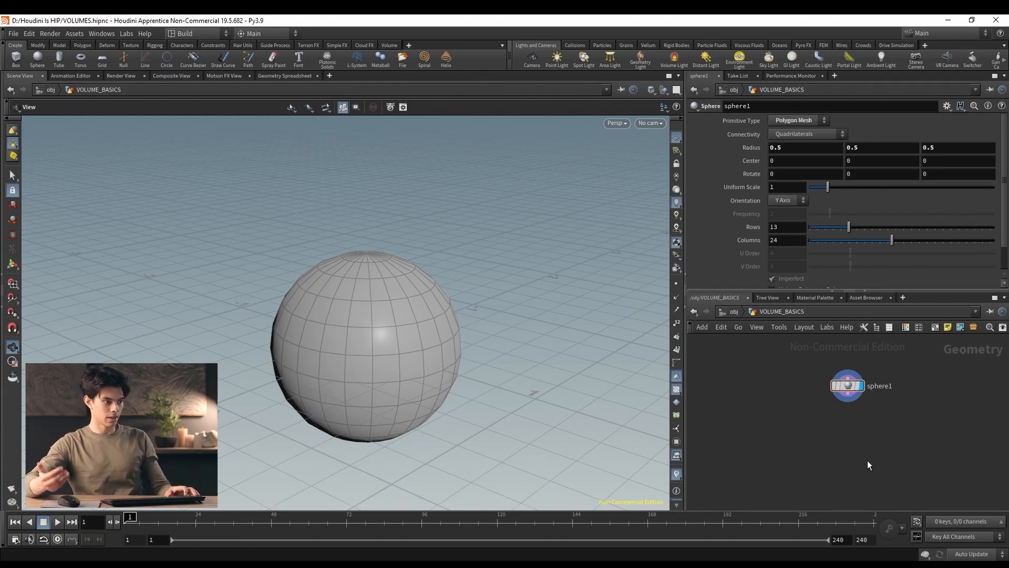
{"action": "key", "text": "Tab"}
{"action": "type", "text": "sac"}
{"action": "key", "text": "BackSpace"}
{"action": "key", "text": "BackSpace"}
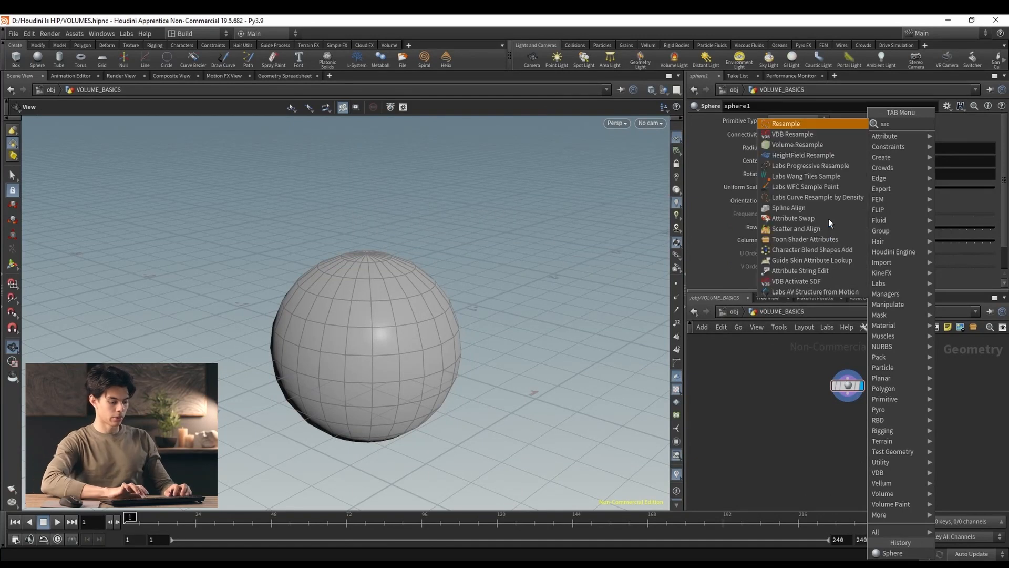
{"action": "type", "text": "ca"}
{"action": "left_click", "coordinate": [808, 134]}
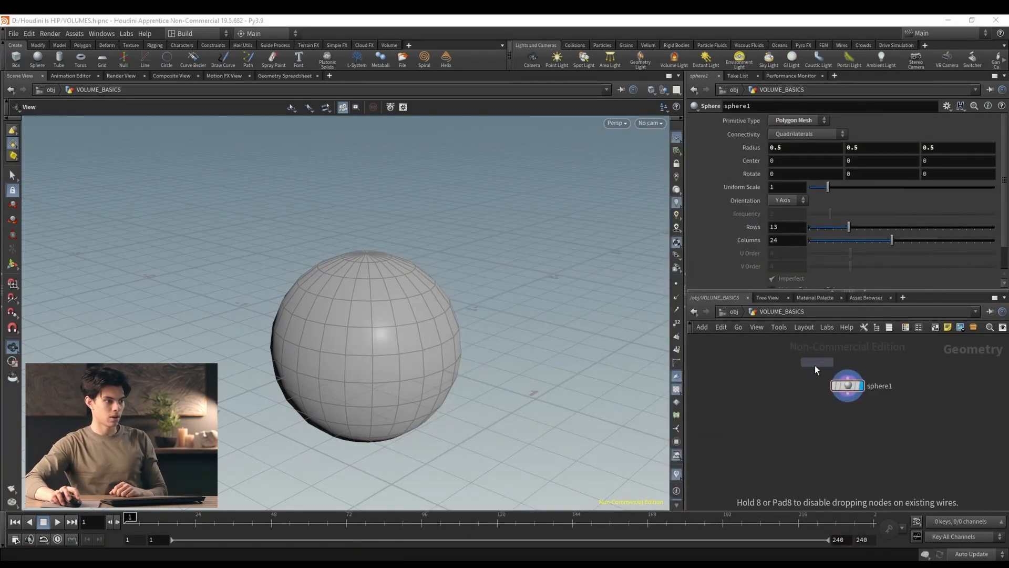
{"action": "left_click", "coordinate": [852, 437]}
{"action": "left_click", "coordinate": [861, 437]}
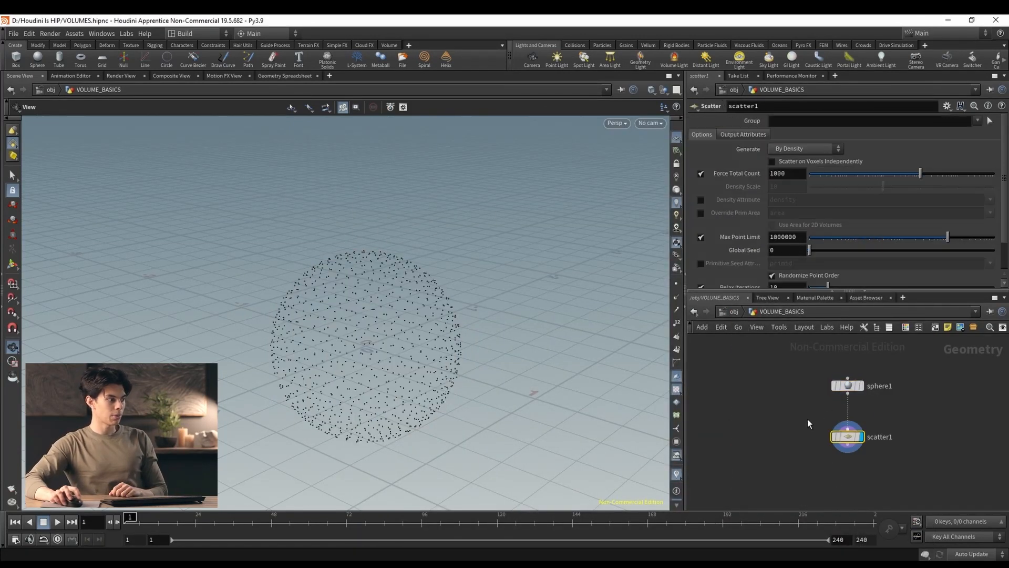
Set the Scatter node's Force Total Count to 100000 and inspect the points up close.
{"action": "left_click_drag", "start_coordinate": [327, 342], "coordinate": [401, 369]}
{"action": "scroll", "coordinate": [401, 370], "scroll_direction": "up", "scroll_amount": 3}
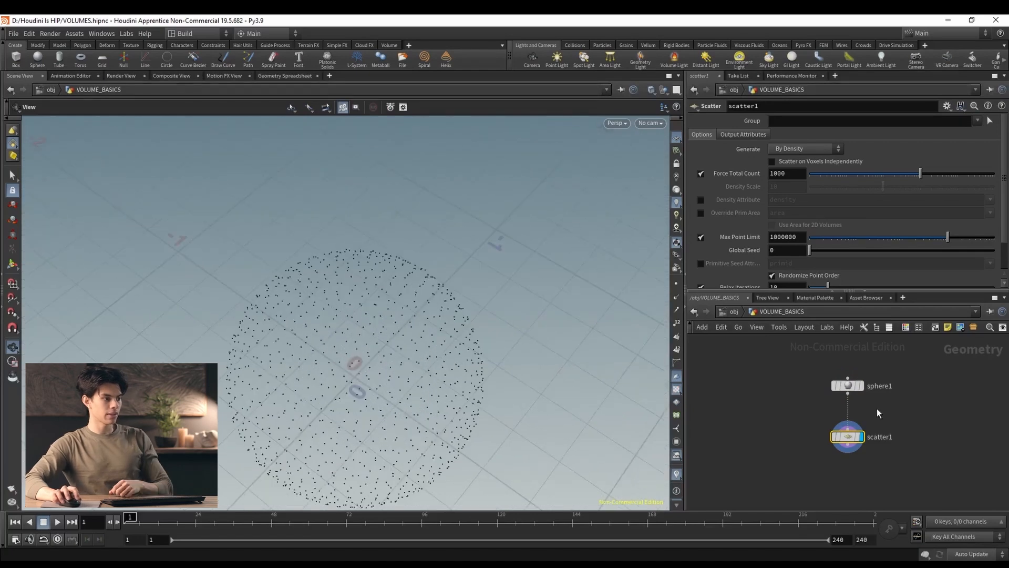
{"action": "double_click", "coordinate": [787, 174]}
{"action": "type", "text": "100000"}
{"action": "key", "text": "Return"}
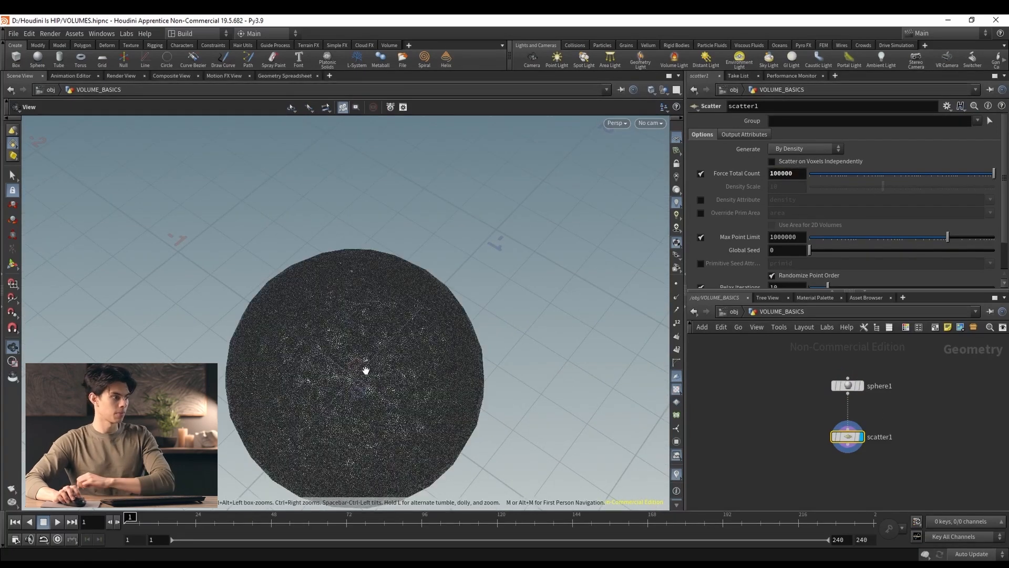
{"action": "scroll", "coordinate": [370, 310], "scroll_direction": "up", "scroll_amount": 2}
{"action": "left_click_drag", "start_coordinate": [371, 311], "coordinate": [312, 267]}
{"action": "scroll", "coordinate": [361, 246], "scroll_direction": "up", "scroll_amount": 4}
{"action": "scroll", "coordinate": [312, 266], "scroll_direction": "up", "scroll_amount": 6}
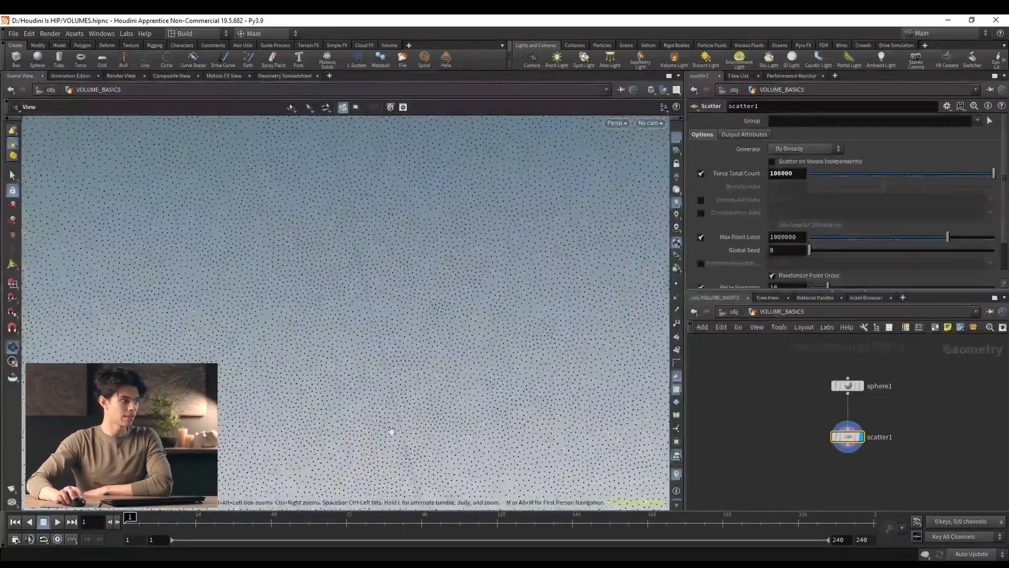
{"action": "scroll", "coordinate": [384, 342], "scroll_direction": "down", "scroll_amount": 10}
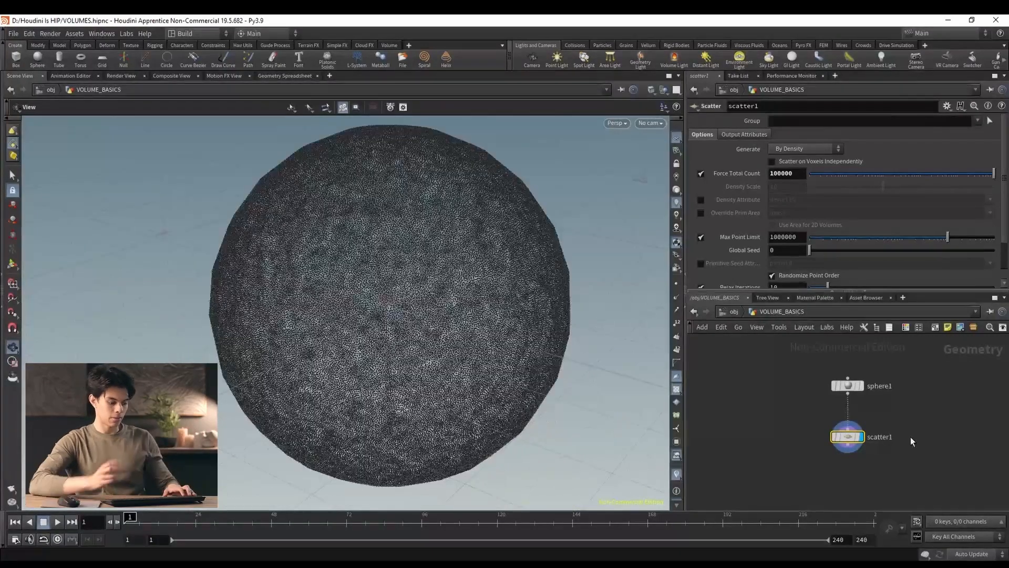
Add a Clip node connected below the Scatter node and display the clipped points.
{"action": "key", "text": "Tab"}
{"action": "type", "text": "clip"}
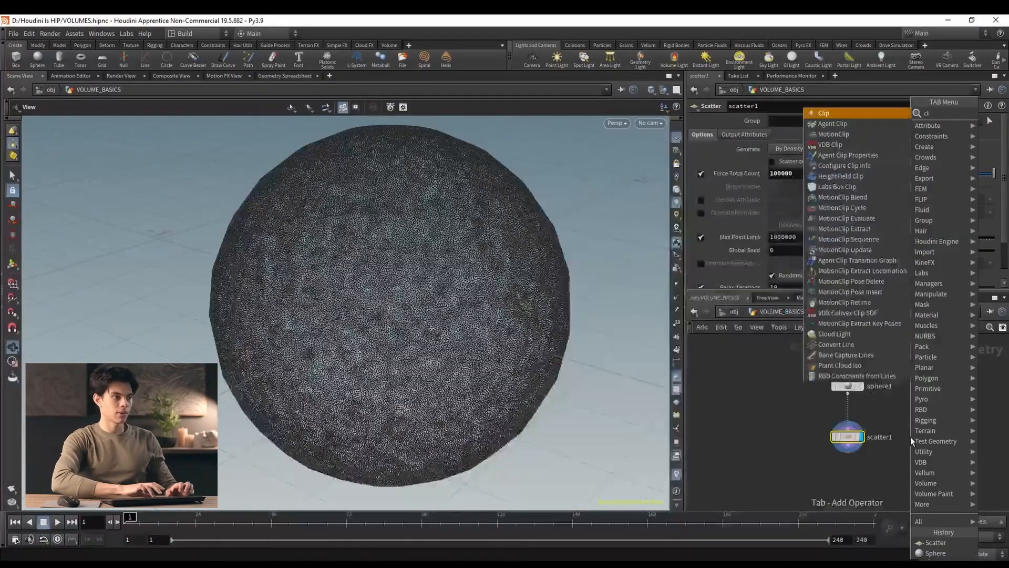
{"action": "key", "text": "Return"}
{"action": "scroll", "coordinate": [911, 441], "scroll_direction": "up", "scroll_amount": 2}
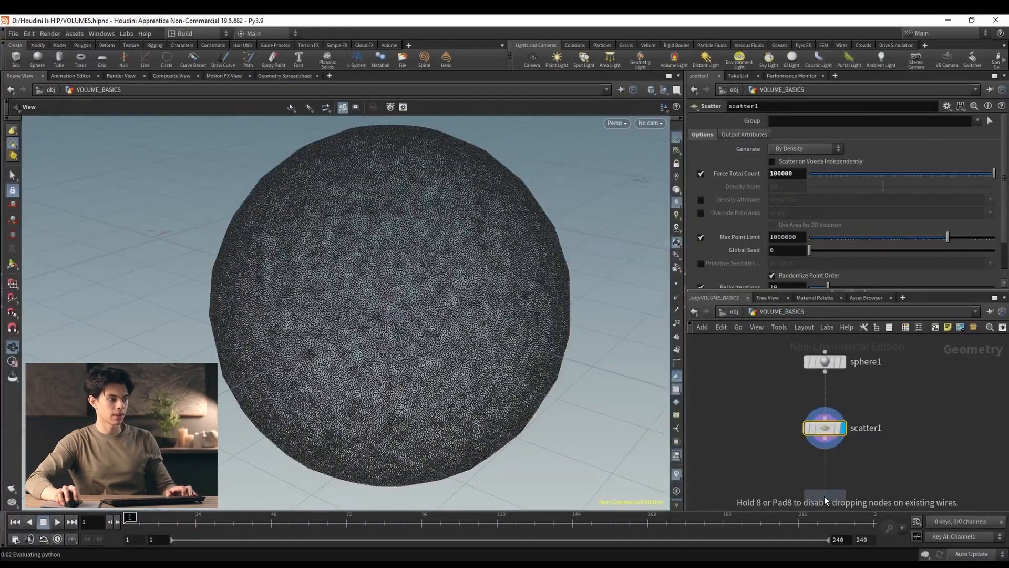
{"action": "left_click", "coordinate": [825, 496]}
{"action": "left_click", "coordinate": [841, 497]}
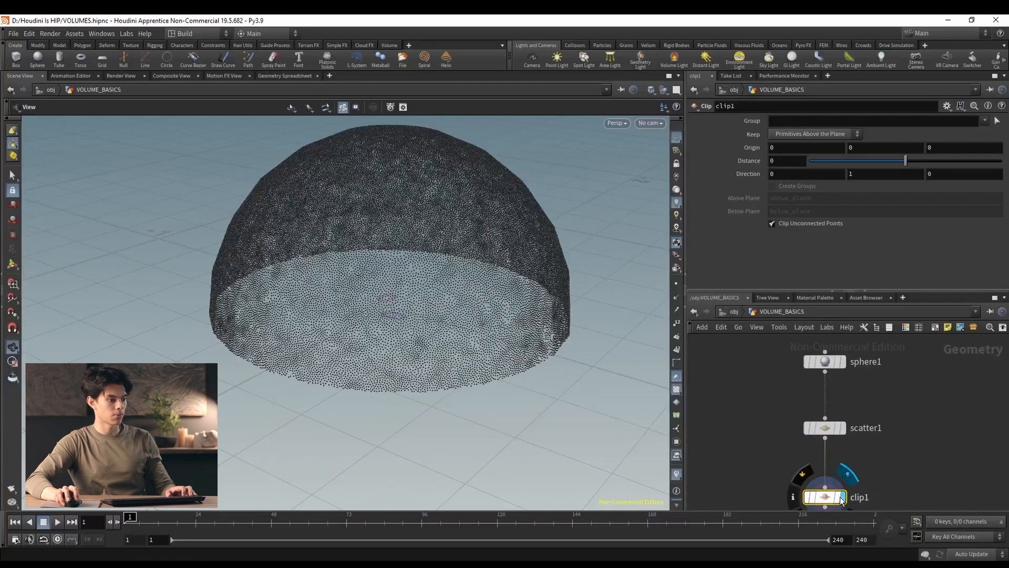
Inspect the clipped points from several angles, and display the Scatter and original sphere outputs for comparison.
{"action": "left_click_drag", "start_coordinate": [611, 401], "coordinate": [645, 58], "text": "alt"}
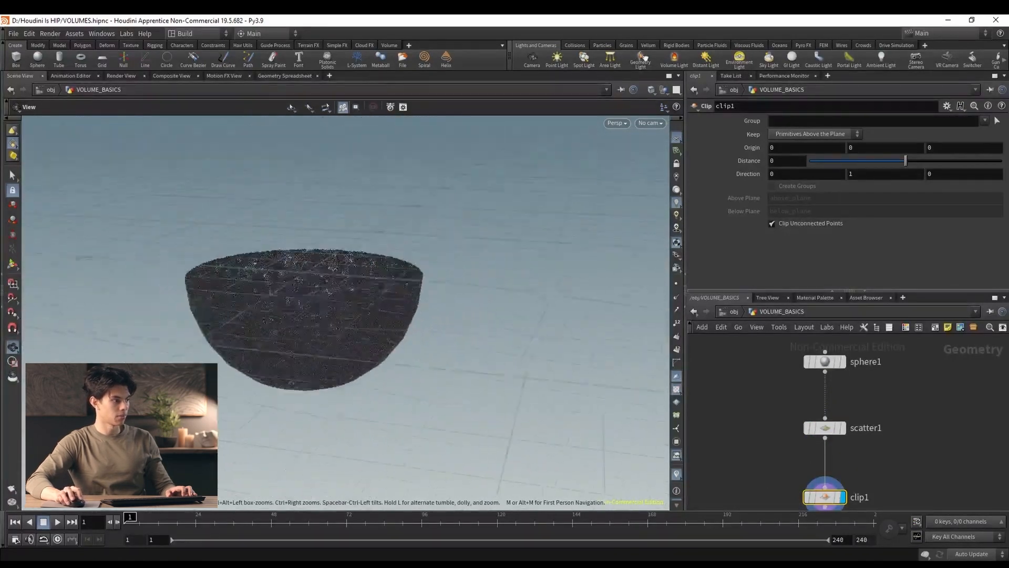
{"action": "middle_click_drag", "start_coordinate": [866, 380], "coordinate": [841, 384]}
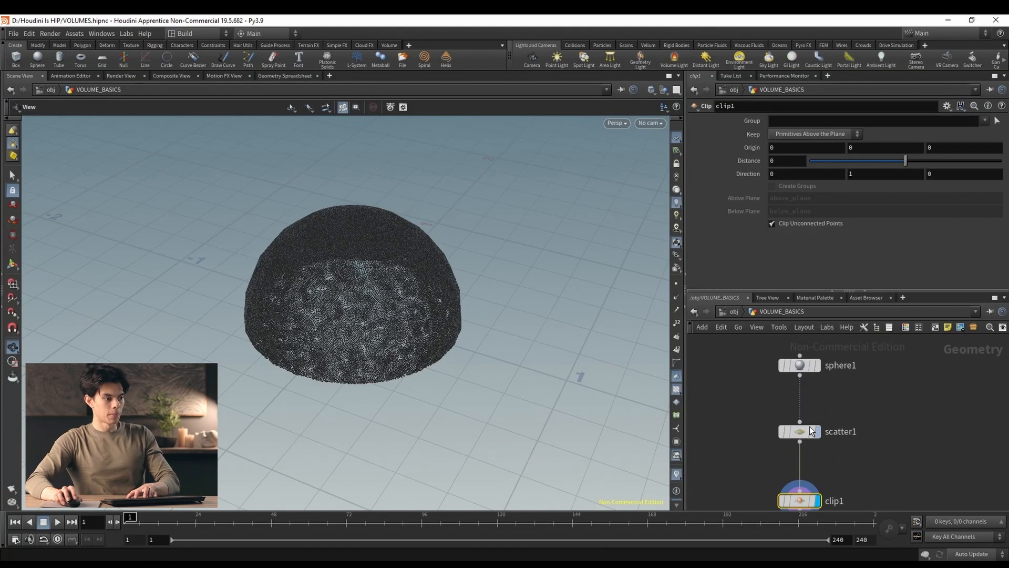
{"action": "left_click", "coordinate": [817, 431]}
{"action": "left_click", "coordinate": [818, 366]}
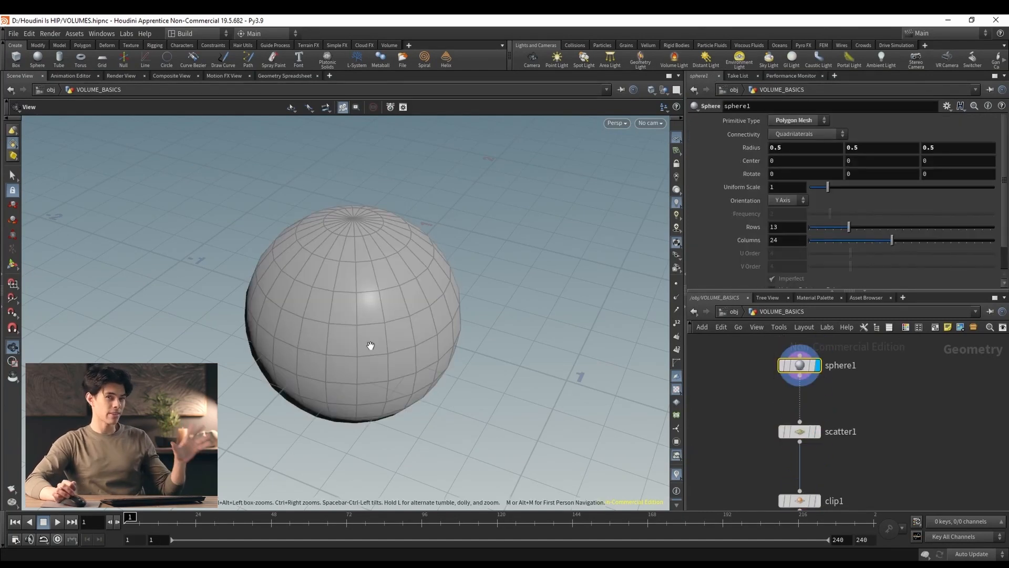
{"action": "scroll", "coordinate": [363, 348], "scroll_direction": "up", "scroll_amount": 2}
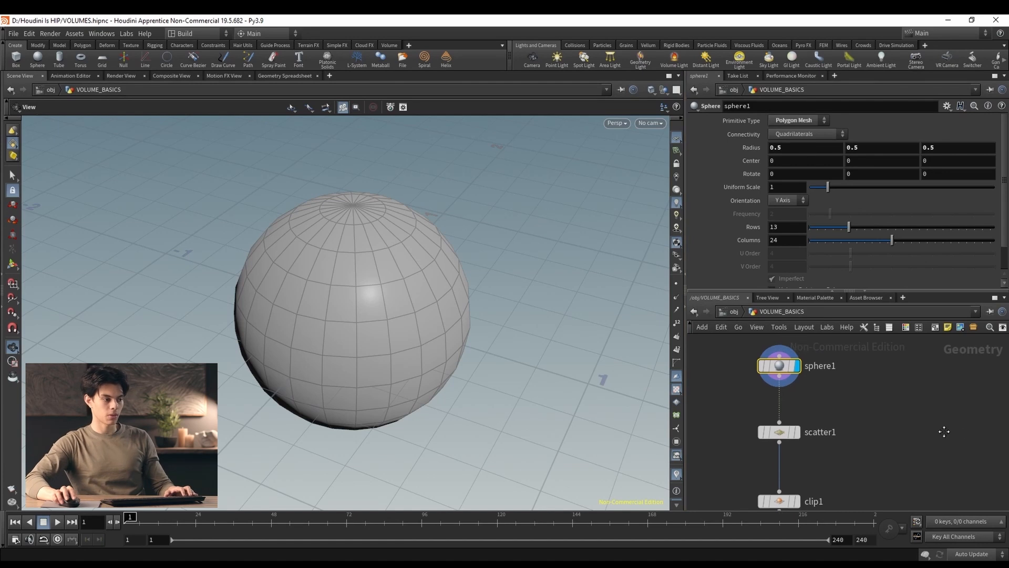
Add an IsoOffset node beside the Scatter branch, feed the sphere into its first input, and display the fog volume.
{"action": "key", "text": "Tab"}
{"action": "type", "text": "isoo"}
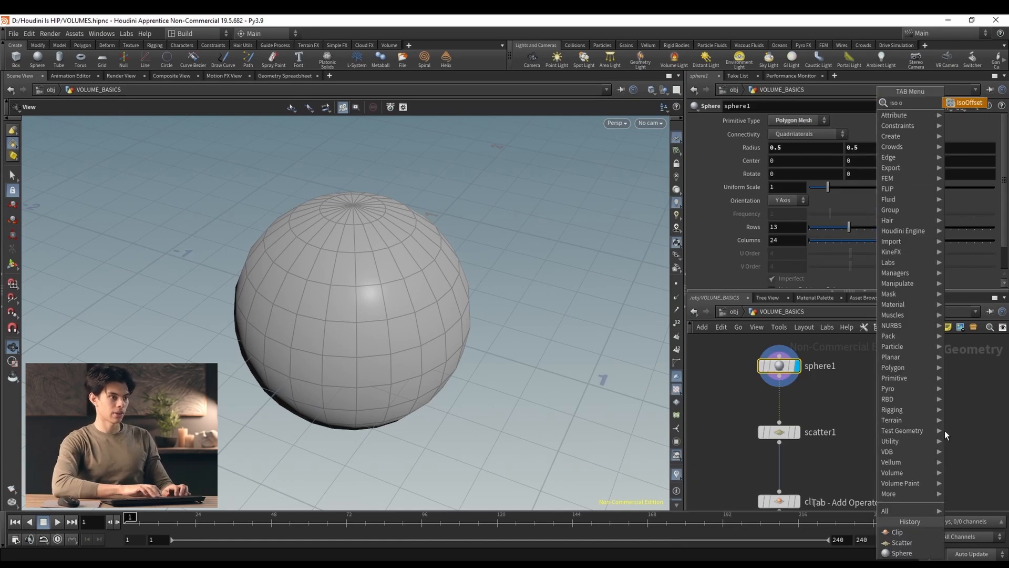
{"action": "key", "text": "Return"}
{"action": "left_click", "coordinate": [924, 428]}
{"action": "left_click", "coordinate": [780, 387]}
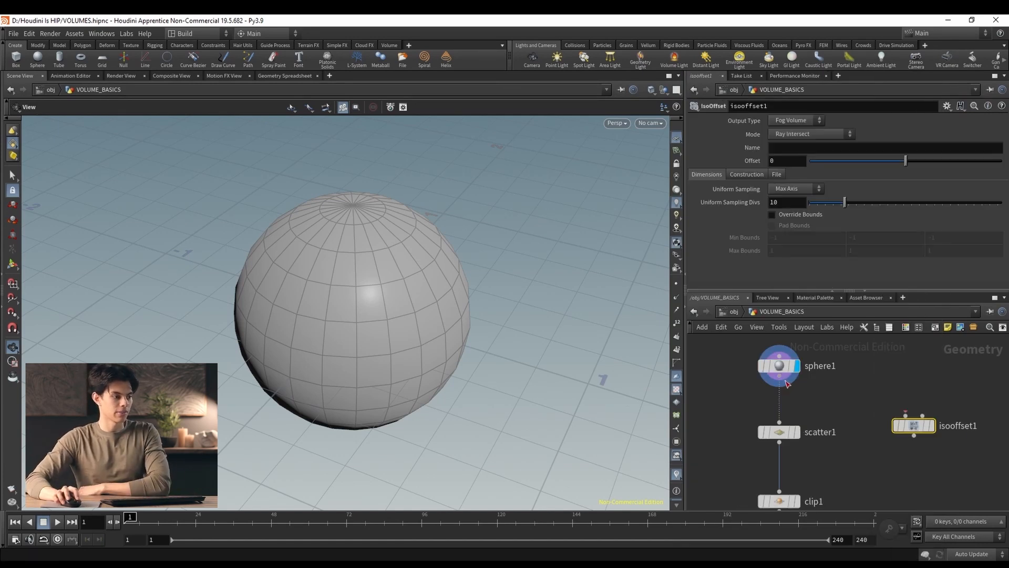
{"action": "left_click", "coordinate": [914, 416]}
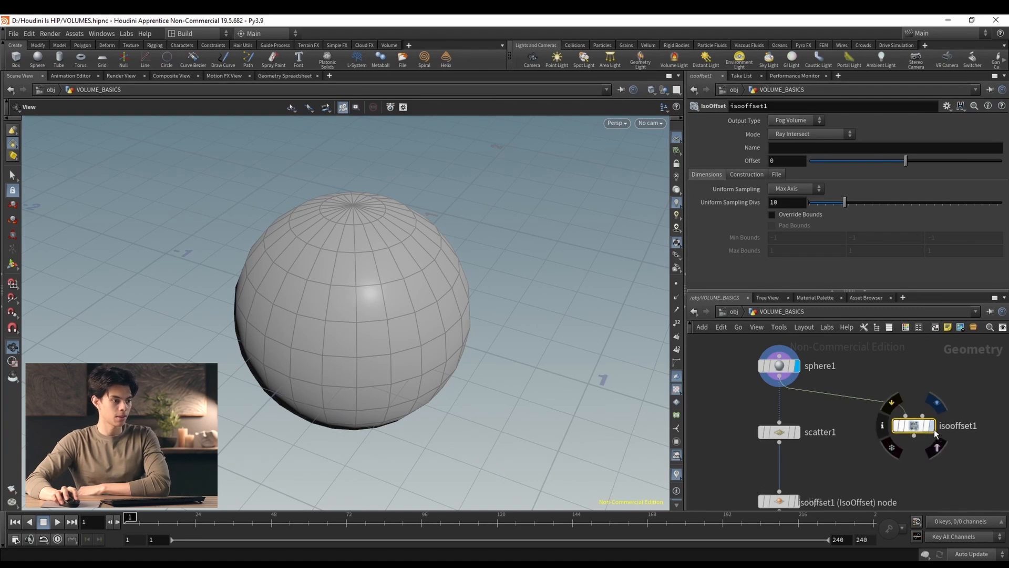
{"action": "left_click", "coordinate": [931, 425]}
{"action": "mouse_move", "coordinate": [368, 269]}
{"action": "left_mouse_down"}
{"action": "mouse_move", "coordinate": [380, 237]}
{"action": "mouse_move", "coordinate": [394, 268]}
{"action": "mouse_move", "coordinate": [371, 288]}
{"action": "left_mouse_up"}
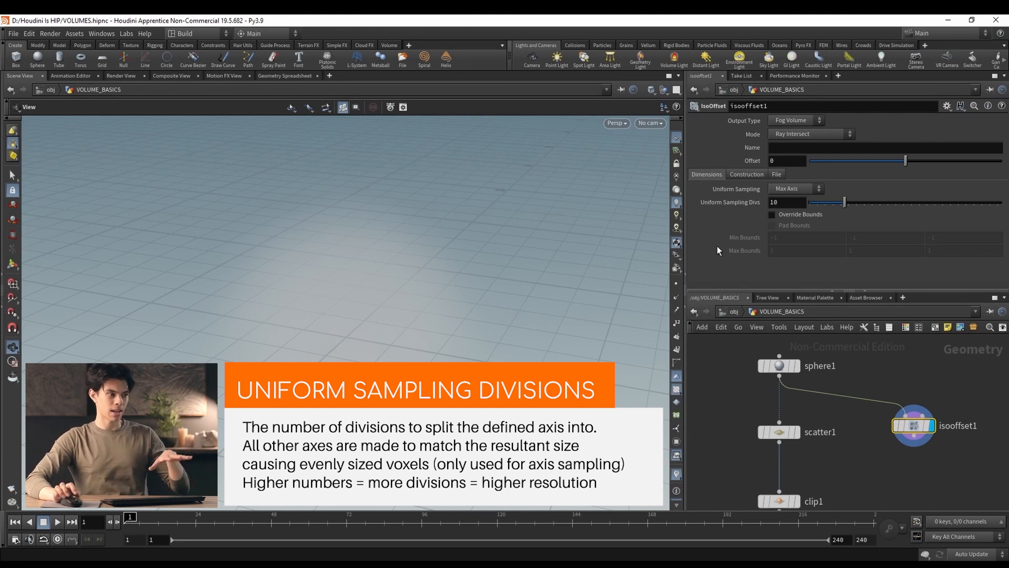
Set the IsoOffset node's Uniform Sampling to By Size with a Div Size of 0.01.
{"action": "left_click", "coordinate": [781, 190]}
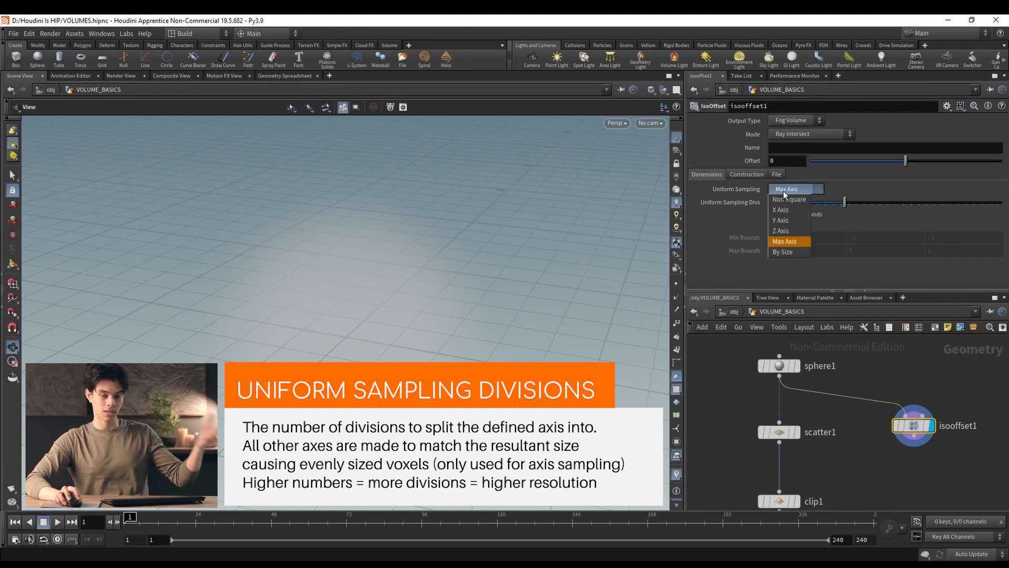
{"action": "left_click", "coordinate": [794, 252]}
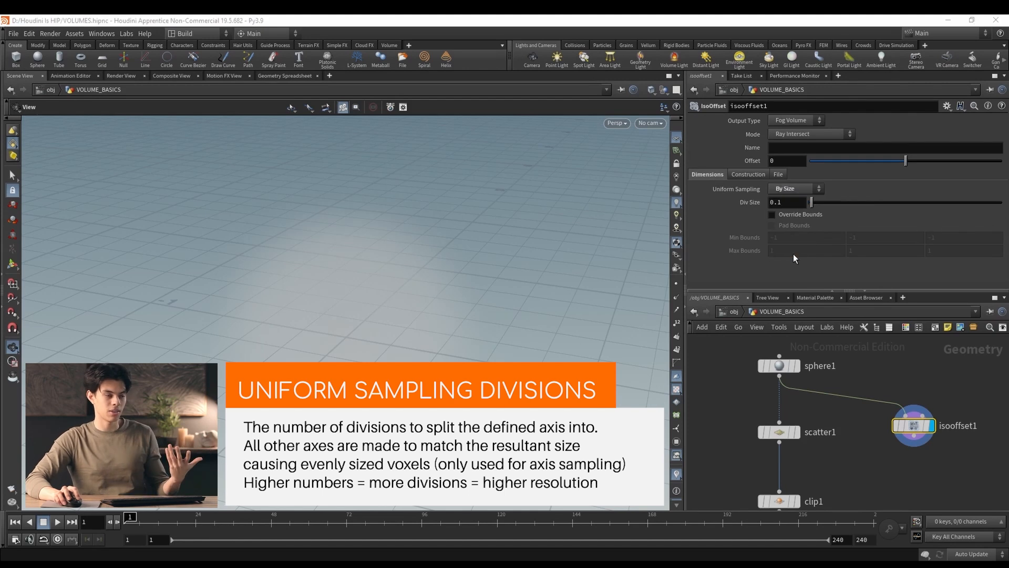
{"action": "double_click", "coordinate": [779, 203]}
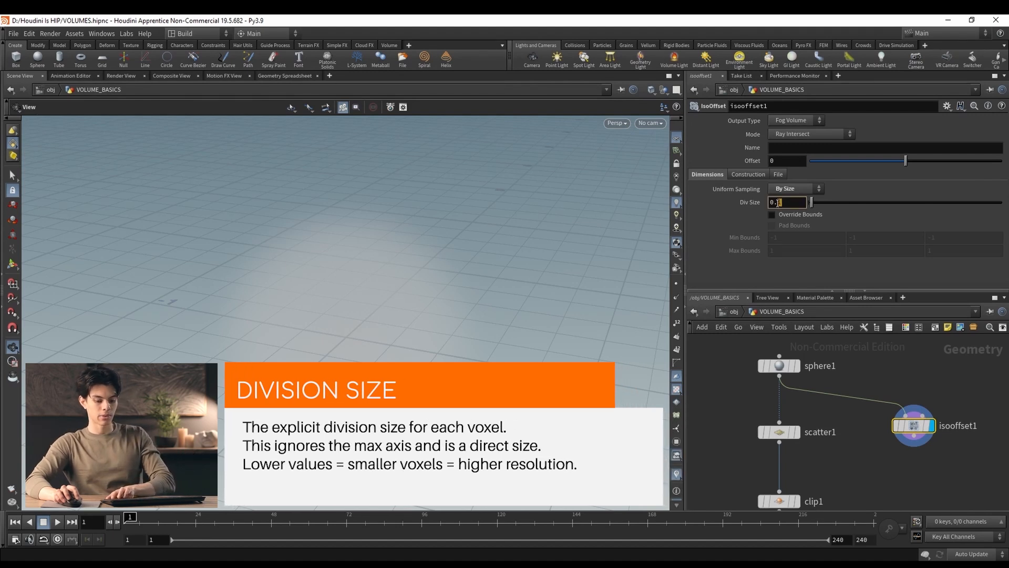
{"action": "type", "text": "01"}
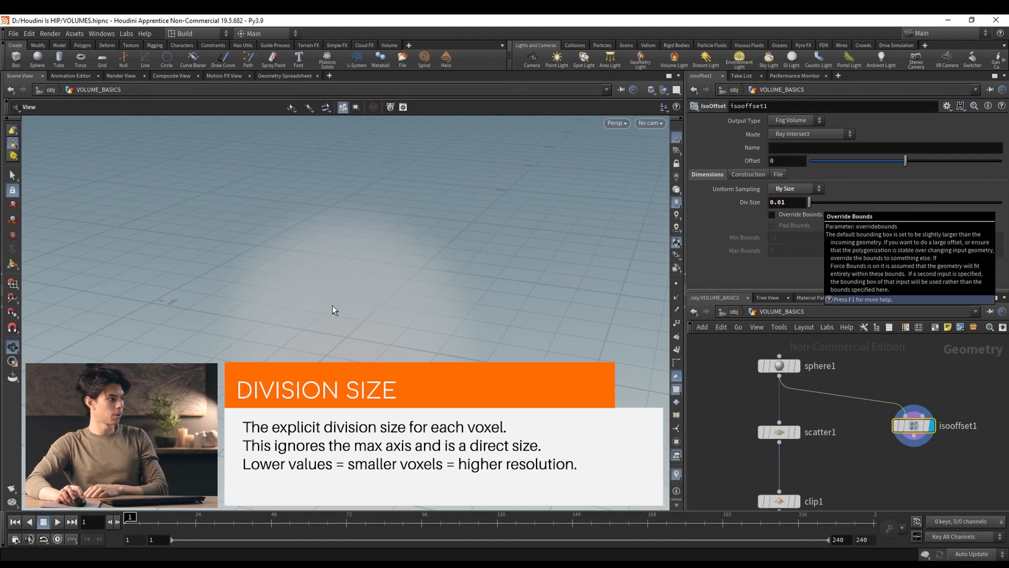
{"action": "key", "text": "Return"}
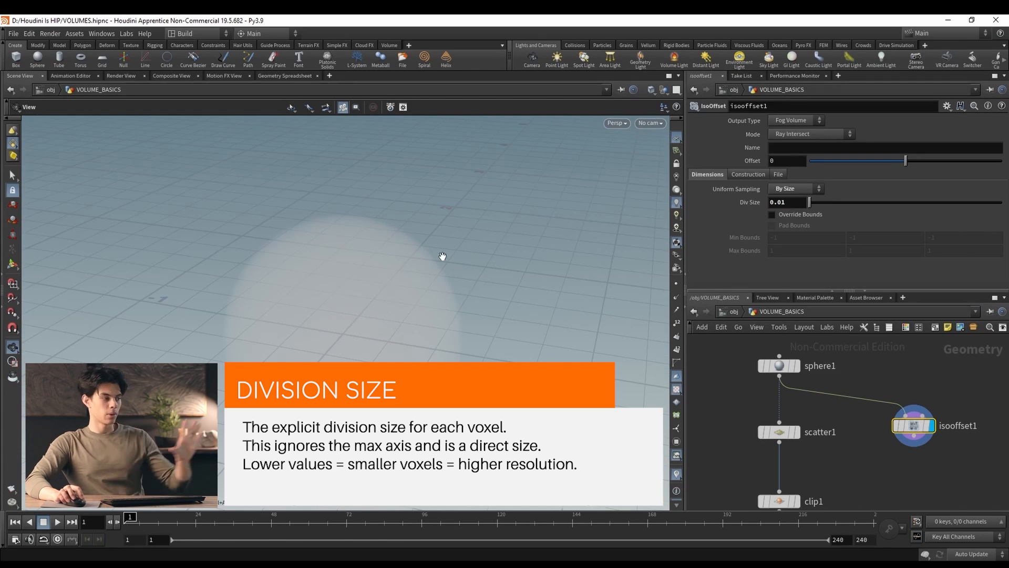
Set the IsoOffset node's Uniform Sampling to Max Axis with 100 Uniform Sampling Divs.
{"action": "left_click", "coordinate": [805, 187]}
{"action": "left_click", "coordinate": [786, 240]}
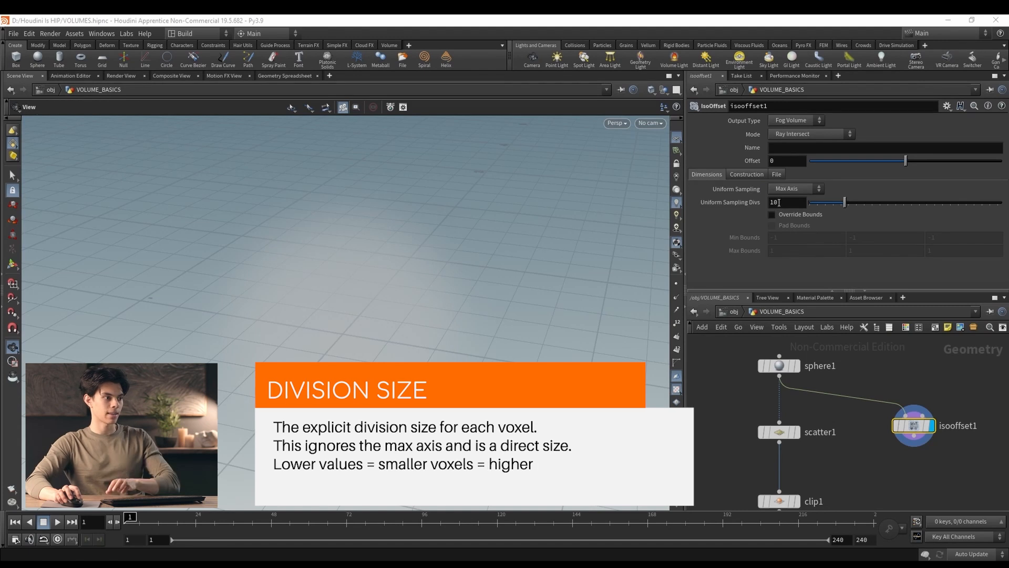
{"action": "type", "text": "0"}
{"action": "key", "text": "Return"}
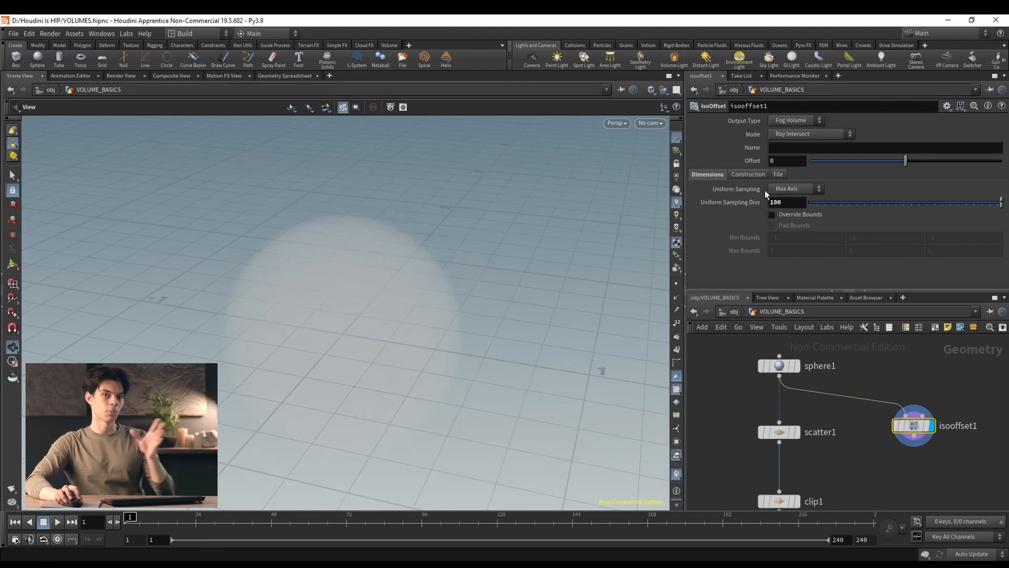
Switch the viewport background to the dark color scheme in the display options.
{"action": "left_click_drag", "start_coordinate": [368, 361], "coordinate": [362, 328]}
{"action": "scroll", "coordinate": [370, 313], "scroll_direction": "up", "scroll_amount": 1}
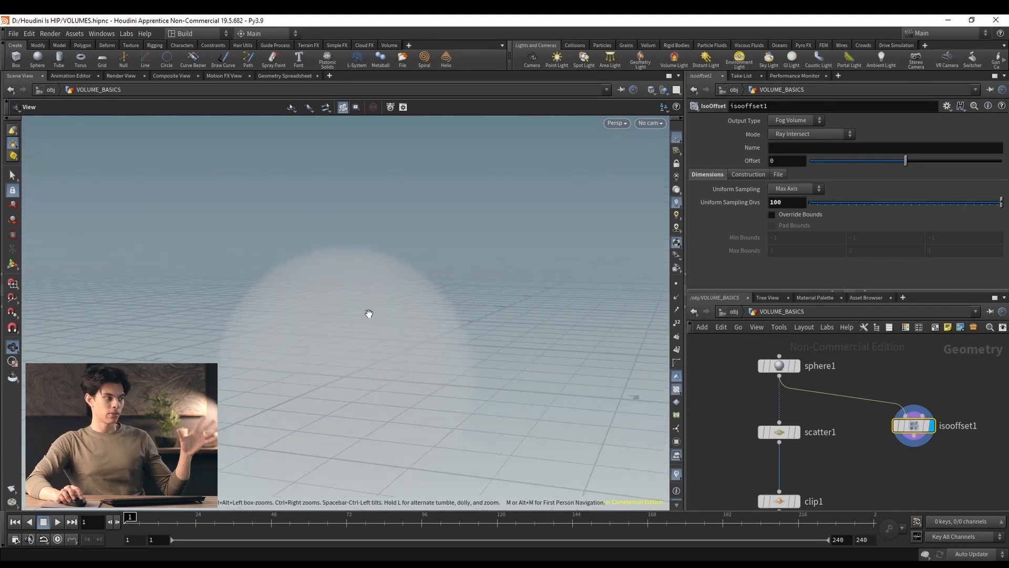
{"action": "scroll", "coordinate": [380, 323], "scroll_direction": "down", "scroll_amount": 1}
{"action": "scroll", "coordinate": [394, 323], "scroll_direction": "up", "scroll_amount": 2}
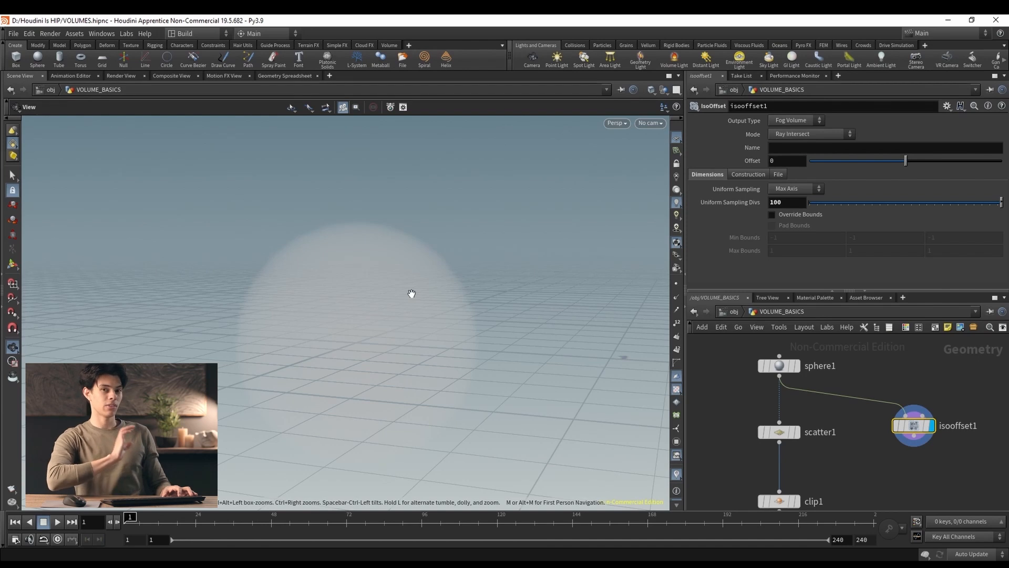
{"action": "key", "text": "d"}
{"action": "left_click", "coordinate": [450, 190]}
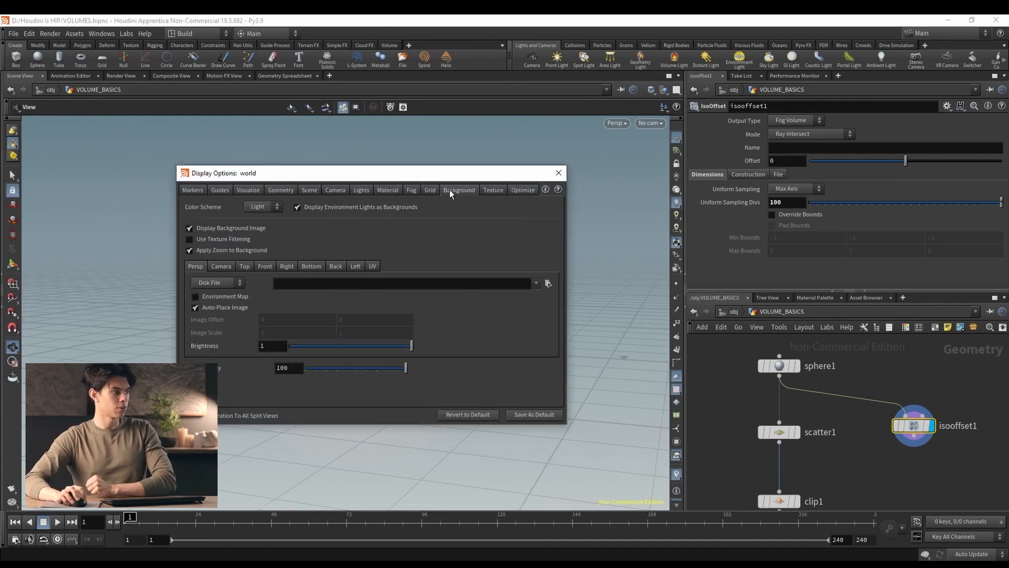
{"action": "left_click", "coordinate": [257, 207]}
{"action": "left_click", "coordinate": [270, 232]}
{"action": "left_click", "coordinate": [559, 173]}
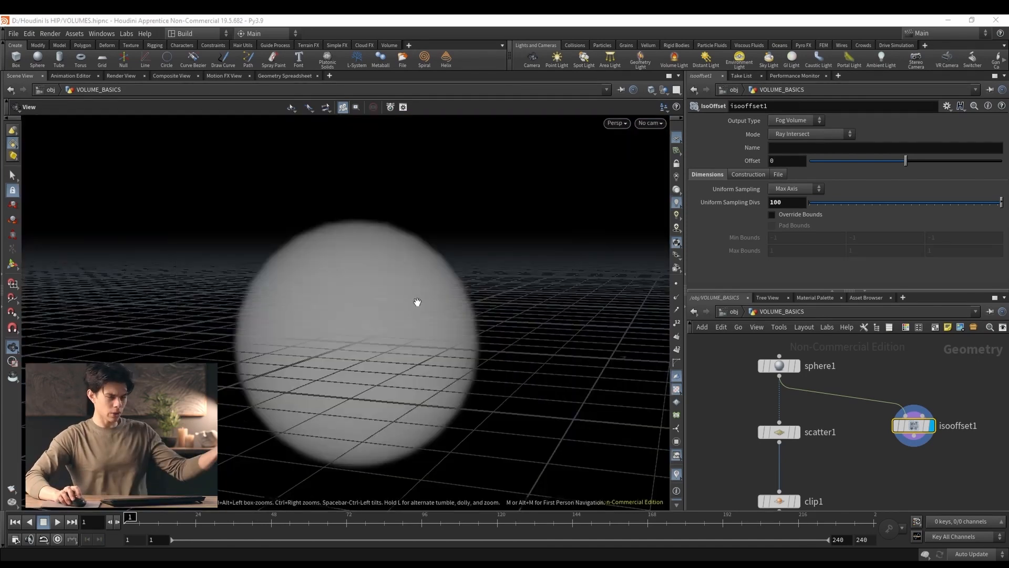
{"action": "left_click_drag", "start_coordinate": [425, 301], "coordinate": [396, 317]}
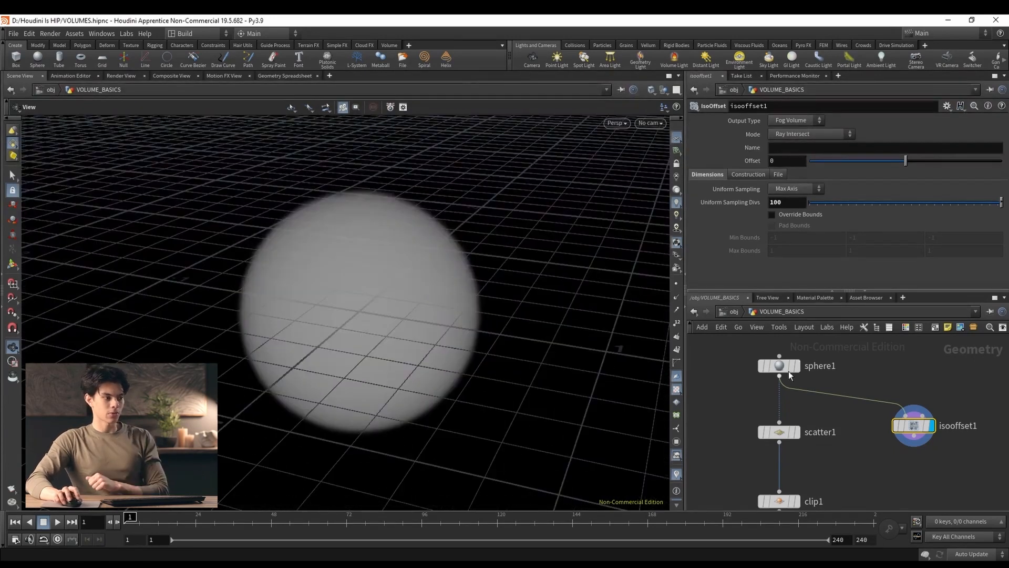
Compare the displayed polygon sphere with the IsoOffset fog volume, and check the IsoOffset node's information.
{"action": "left_click", "coordinate": [803, 367]}
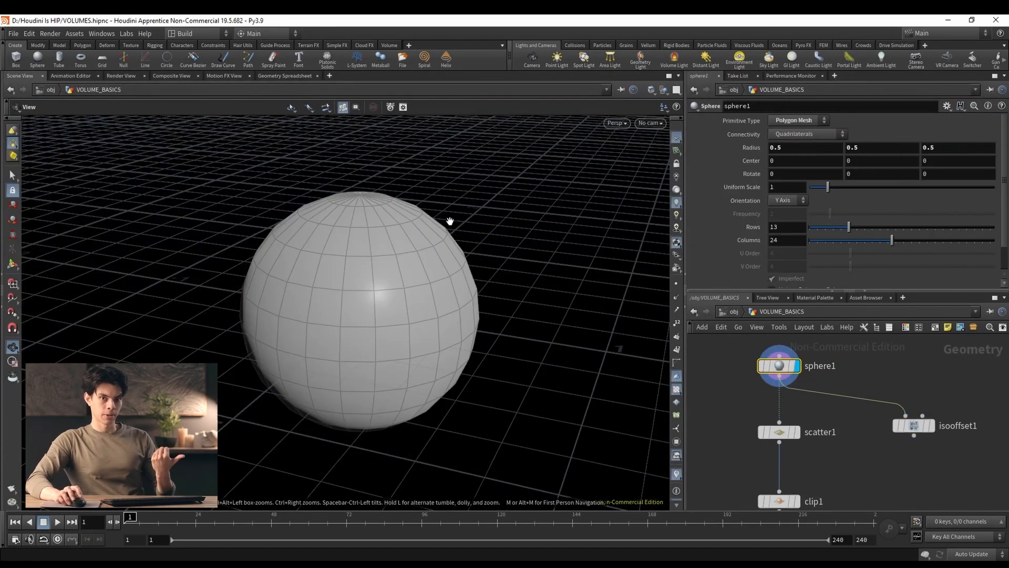
{"action": "left_click", "coordinate": [930, 426]}
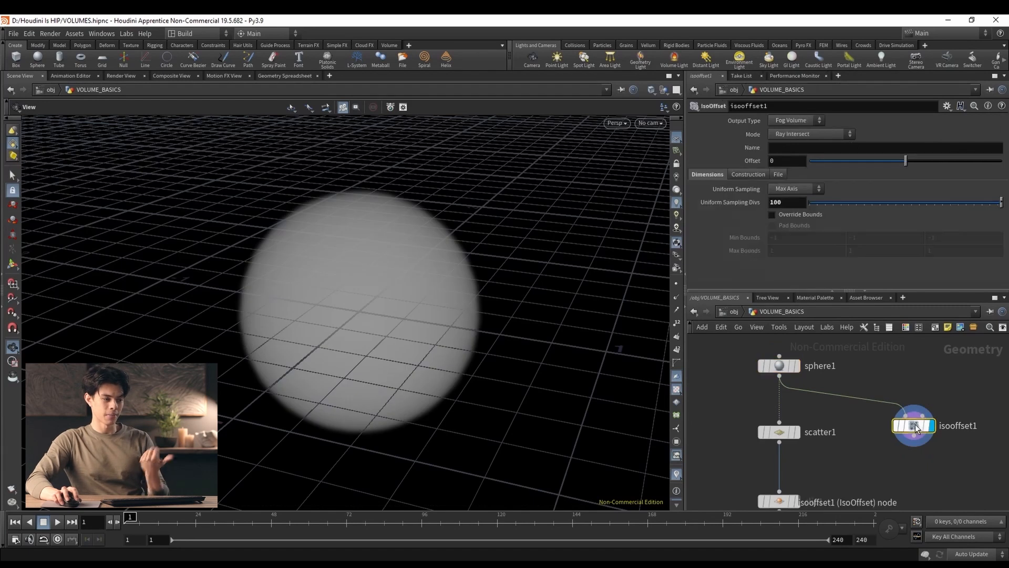
{"action": "middle_click", "coordinate": [914, 427]}
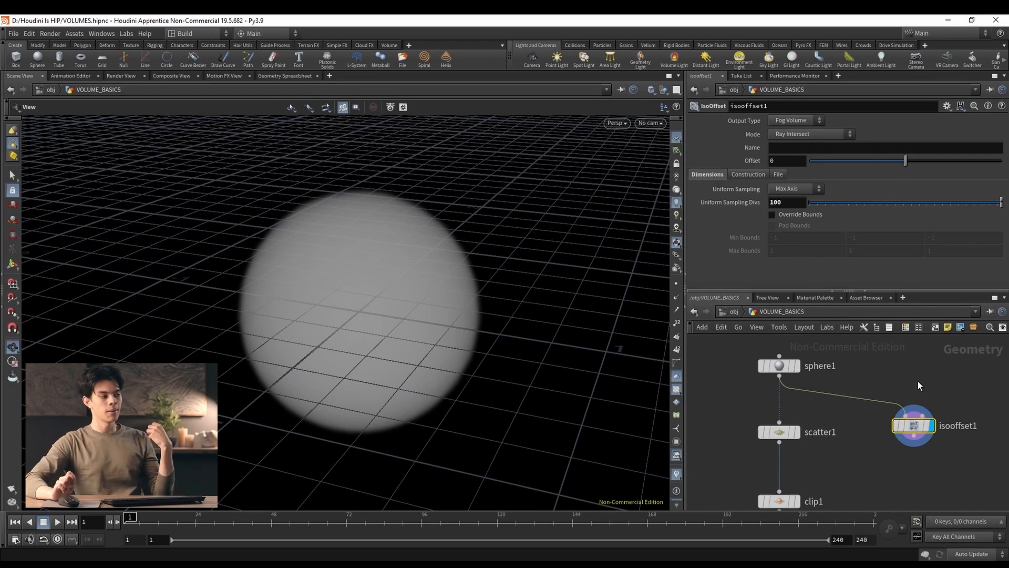
{"action": "mouse_move", "coordinate": [917, 430]}
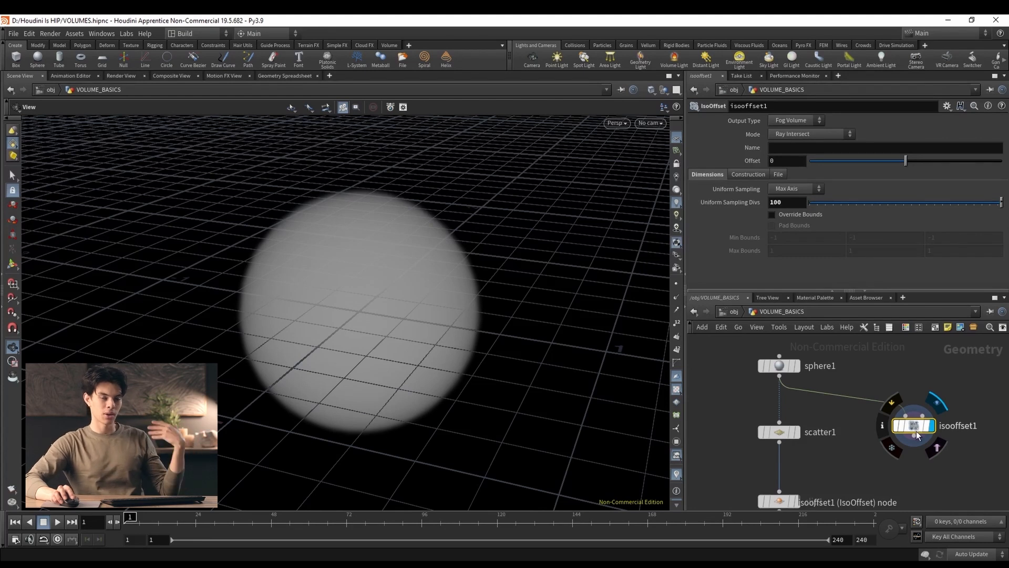
Check the IsoOffset node's information and name its output volume density.
{"action": "middle_click", "coordinate": [916, 432]}
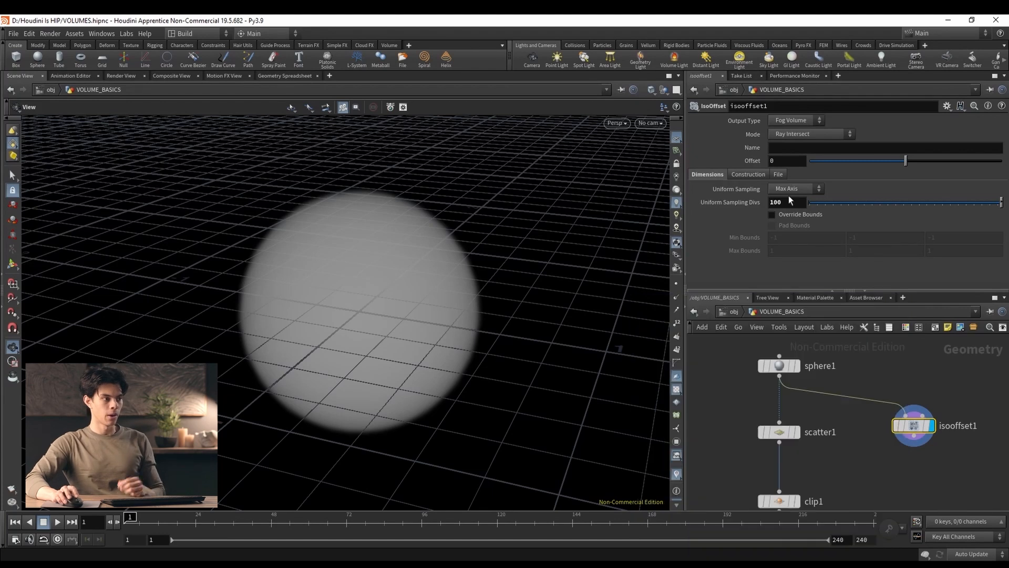
{"action": "left_click", "coordinate": [802, 149]}
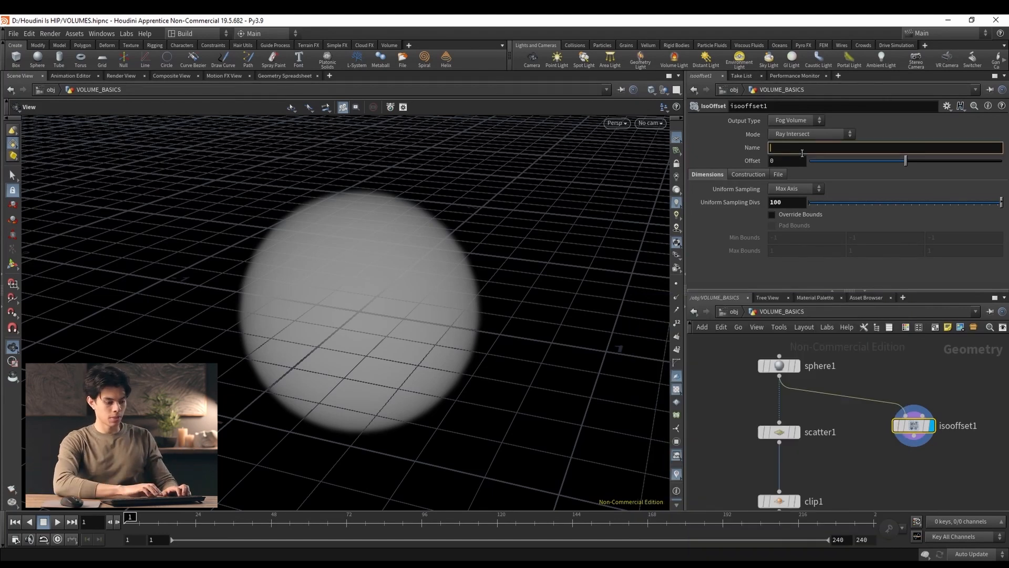
{"action": "type", "text": "density"}
{"action": "key", "text": "Return"}
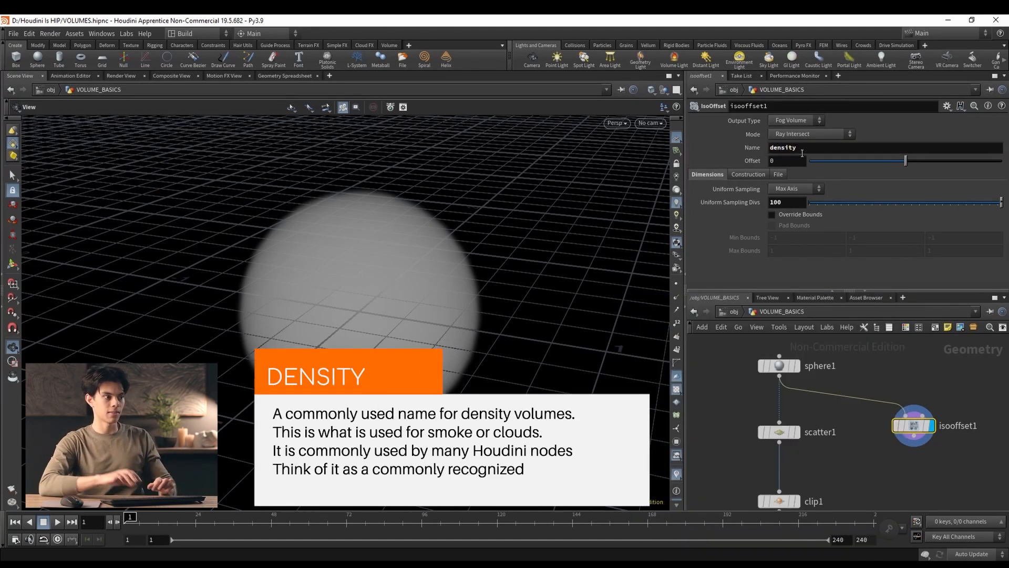
Recheck the IsoOffset node's information, and compare the displayed polygon sphere with the fog volume.
{"action": "middle_click", "coordinate": [919, 426]}
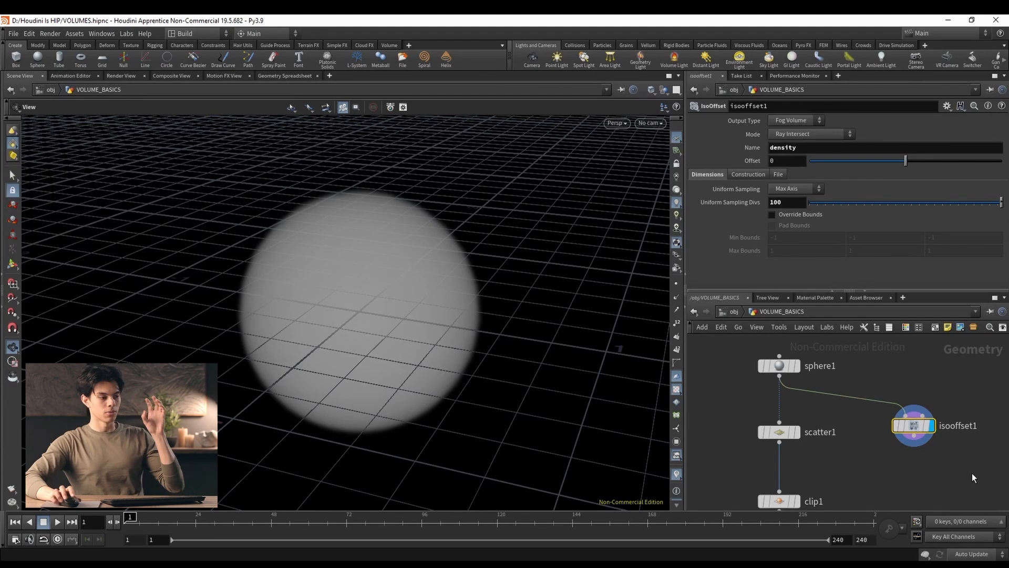
{"action": "mouse_move", "coordinate": [919, 427]}
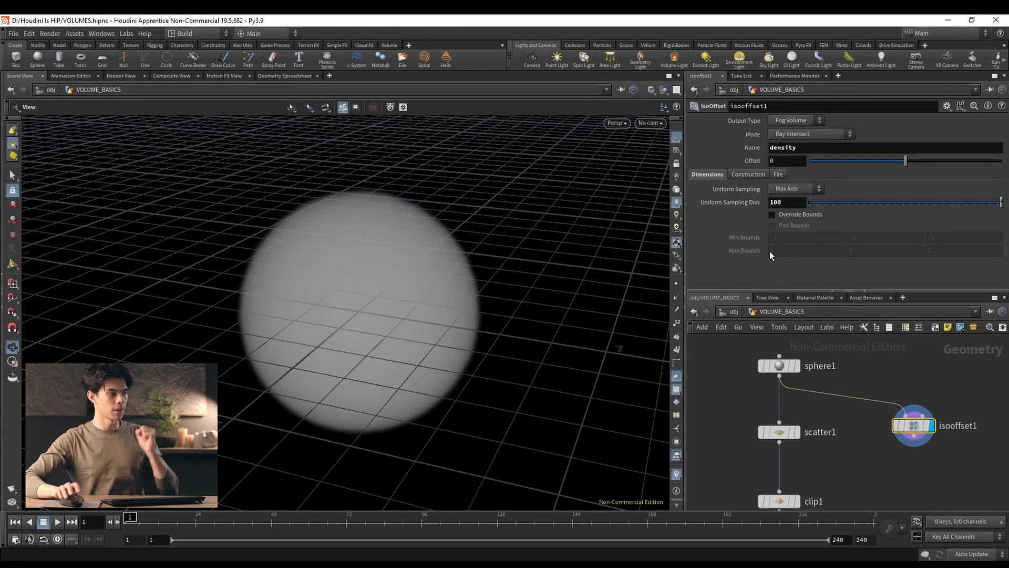
{"action": "left_click", "coordinate": [796, 366]}
{"action": "left_click", "coordinate": [783, 365]}
{"action": "double_click", "coordinate": [938, 430]}
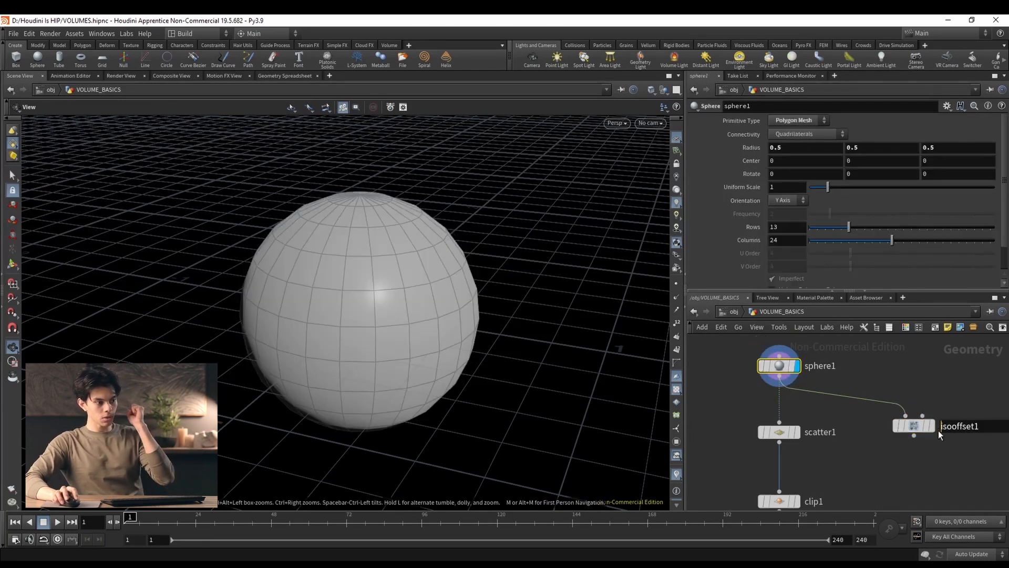
{"action": "left_click", "coordinate": [930, 426]}
{"action": "left_click", "coordinate": [915, 427]}
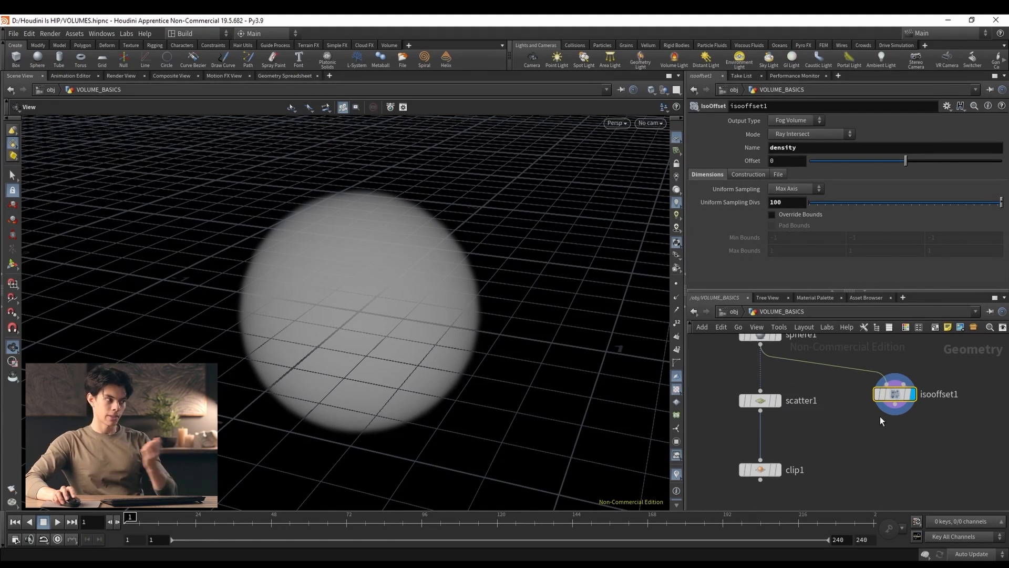
Undo the last node connection, then duplicate scatter1 below isooffset1, wired to the fog volume, and display the copy.
{"action": "key", "text": "ctrl+z"}
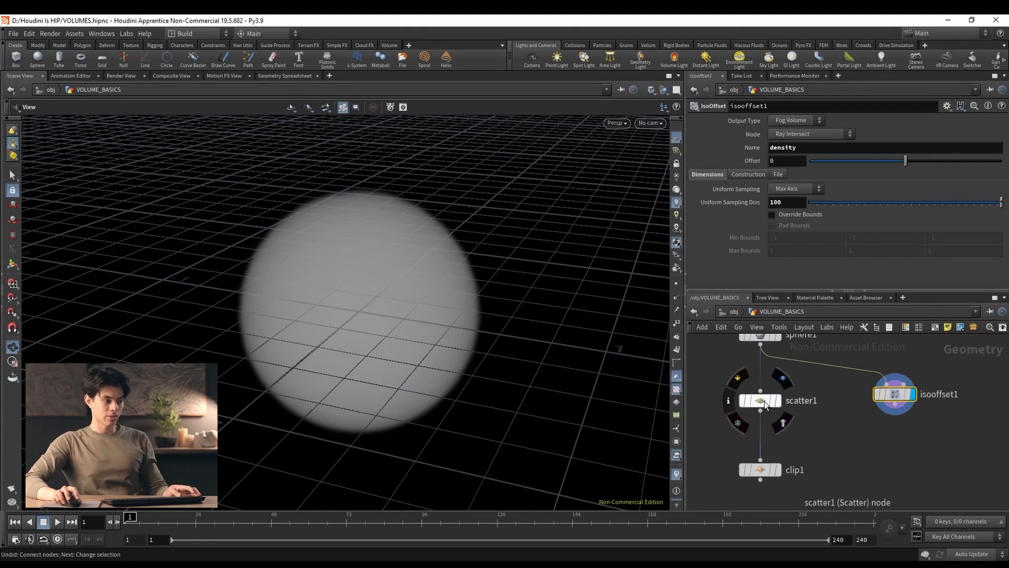
{"action": "left_click_drag", "start_coordinate": [761, 399], "coordinate": [896, 448], "text": "alt"}
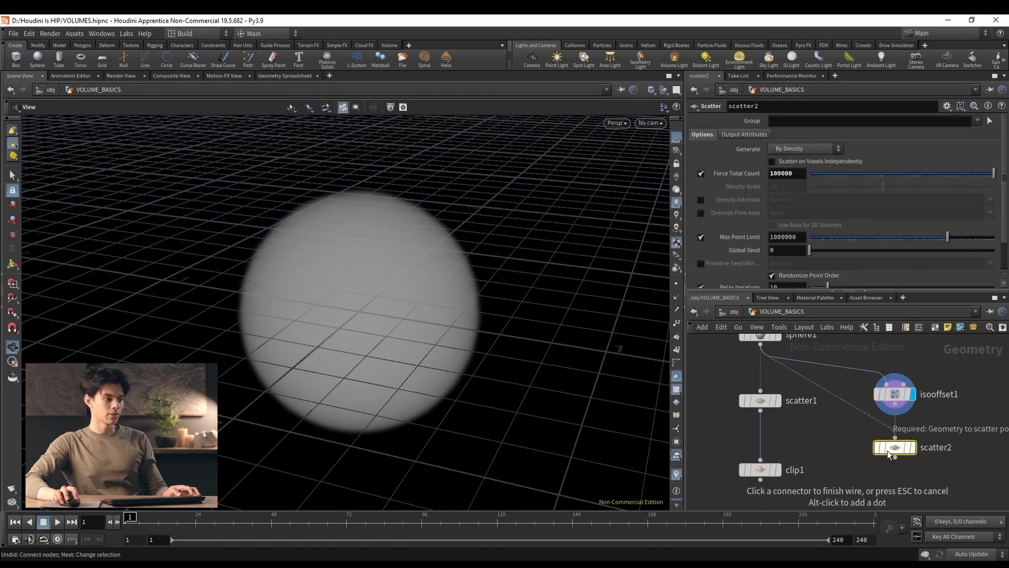
{"action": "key", "text": "Escape"}
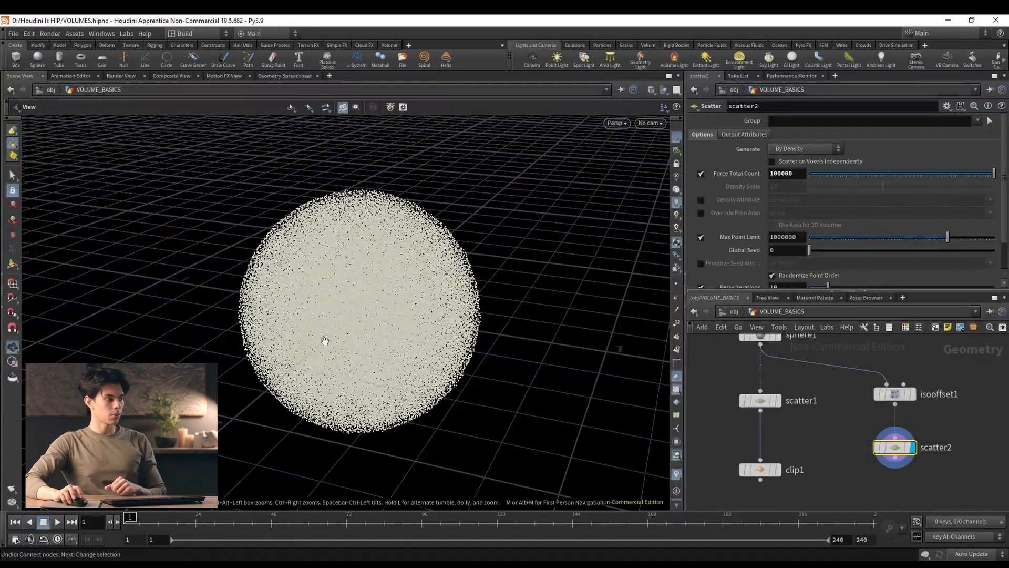
{"action": "scroll", "coordinate": [372, 319], "scroll_direction": "up", "scroll_amount": 3}
{"action": "scroll", "coordinate": [372, 318], "scroll_direction": "up", "scroll_amount": 3}
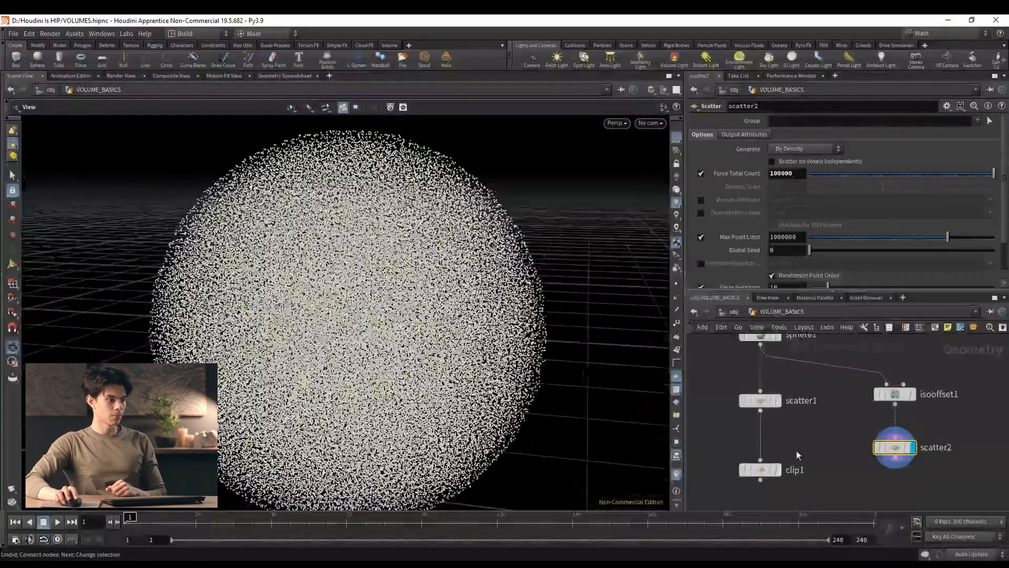
Compare the surface scatter with the volume scatter, and feed scatter2 into clip1 to view its clipped points.
{"action": "left_click", "coordinate": [779, 402]}
{"action": "left_click_drag", "start_coordinate": [473, 316], "coordinate": [546, 295]}
{"action": "left_click", "coordinate": [911, 447]}
{"action": "left_click_drag", "start_coordinate": [895, 458], "coordinate": [762, 469]}
{"action": "left_click", "coordinate": [761, 470]}
{"action": "left_click_drag", "start_coordinate": [428, 354], "coordinate": [422, 376]}
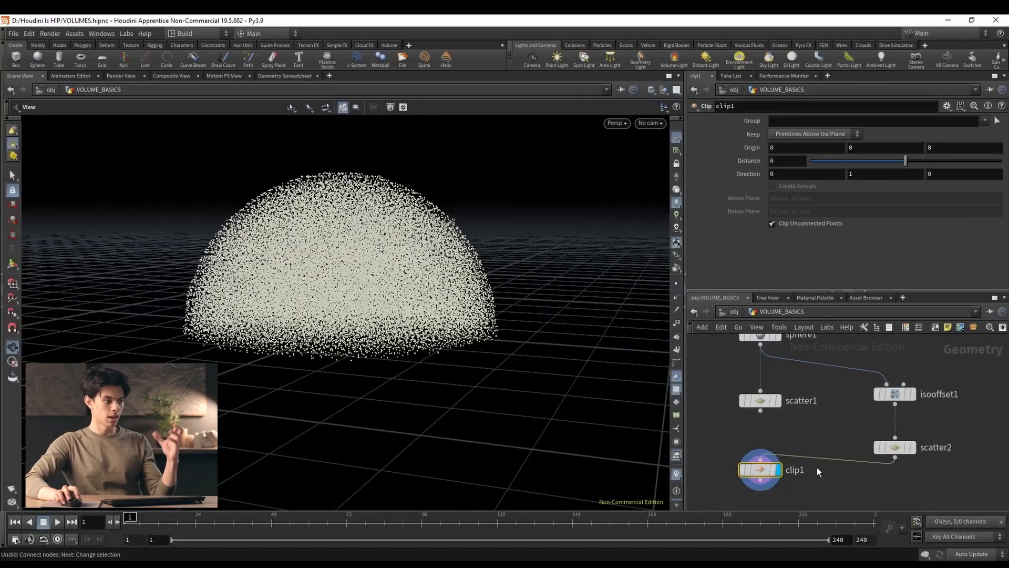
Reconnect scatter1 to clip1 and display the unclipped surface scatter.
{"action": "left_click_drag", "start_coordinate": [760, 411], "coordinate": [761, 458]}
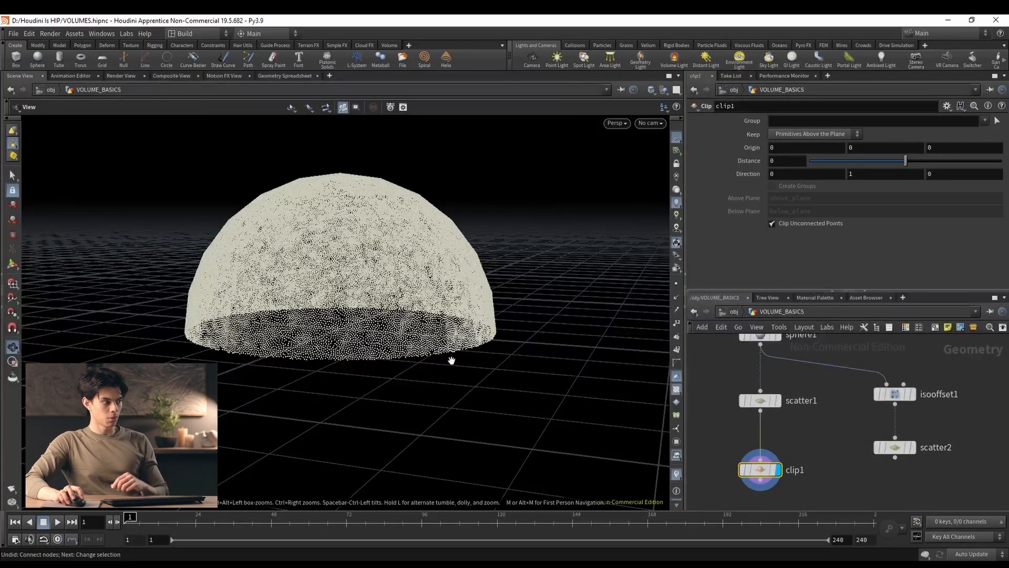
{"action": "left_click", "coordinate": [778, 401]}
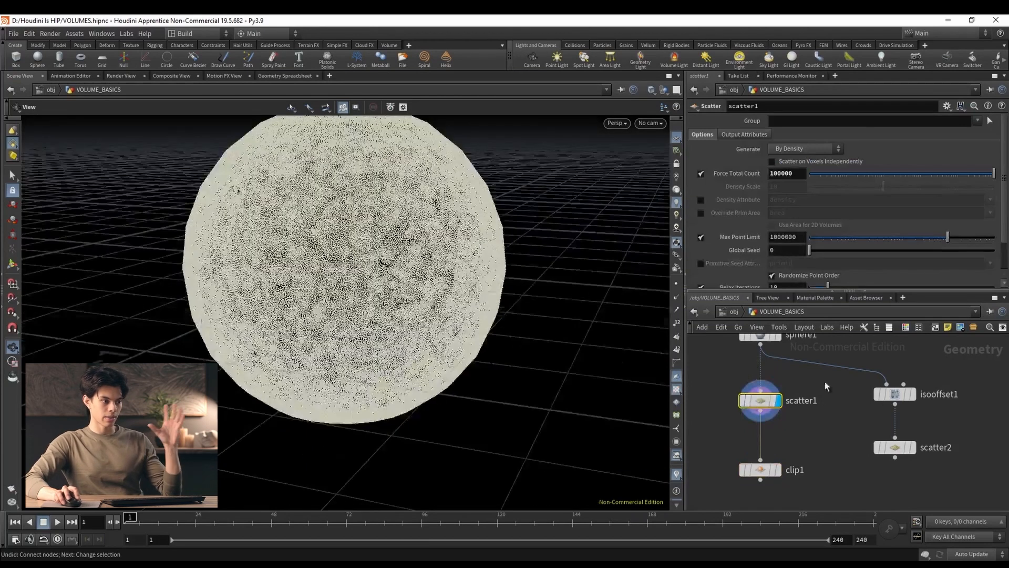
Display the IsoOffset fog volume and set its Uniform Sampling Divs to 20.
{"action": "left_click", "coordinate": [912, 395]}
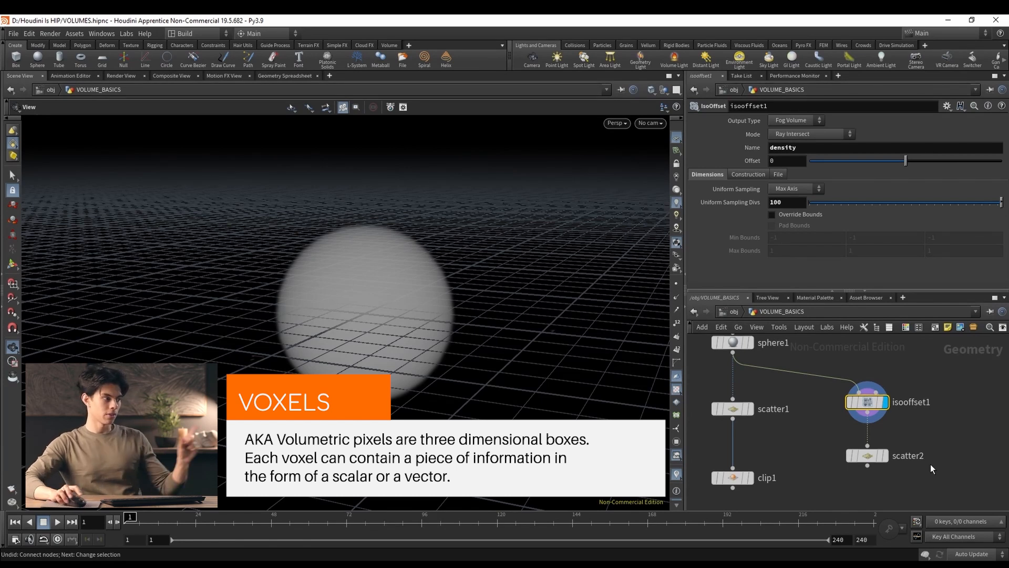
{"action": "left_click_drag", "start_coordinate": [419, 293], "coordinate": [405, 360]}
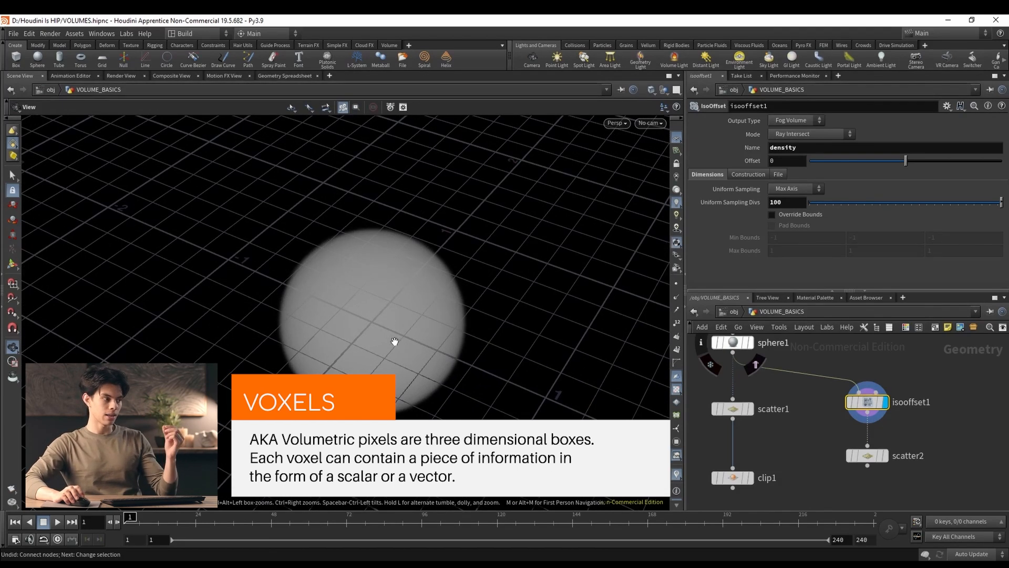
{"action": "right_click_drag", "start_coordinate": [392, 342], "coordinate": [391, 416]}
{"action": "left_click_drag", "start_coordinate": [391, 415], "coordinate": [343, 223]}
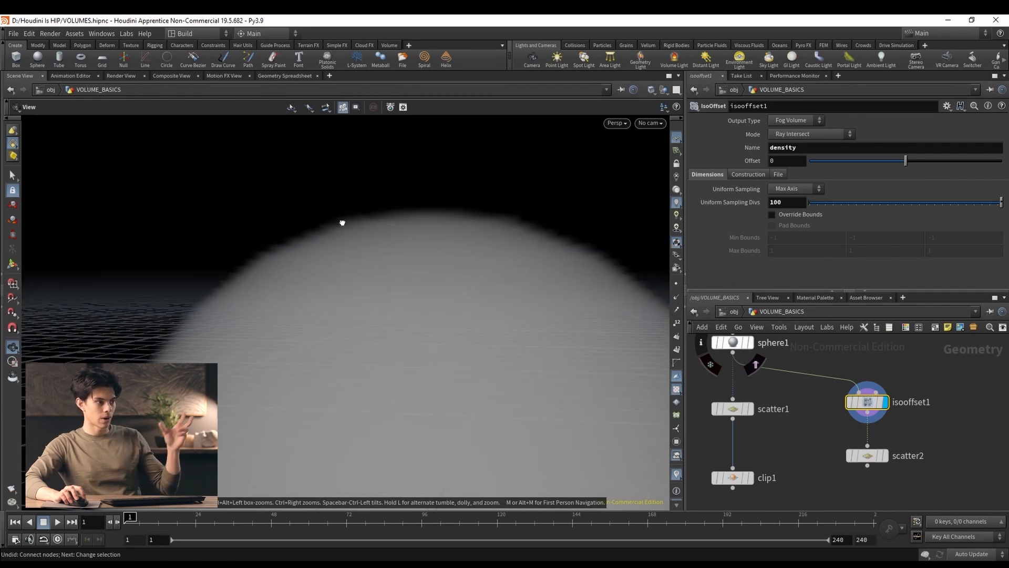
{"action": "double_click", "coordinate": [783, 204]}
{"action": "type", "text": "20"}
{"action": "key", "text": "Return"}
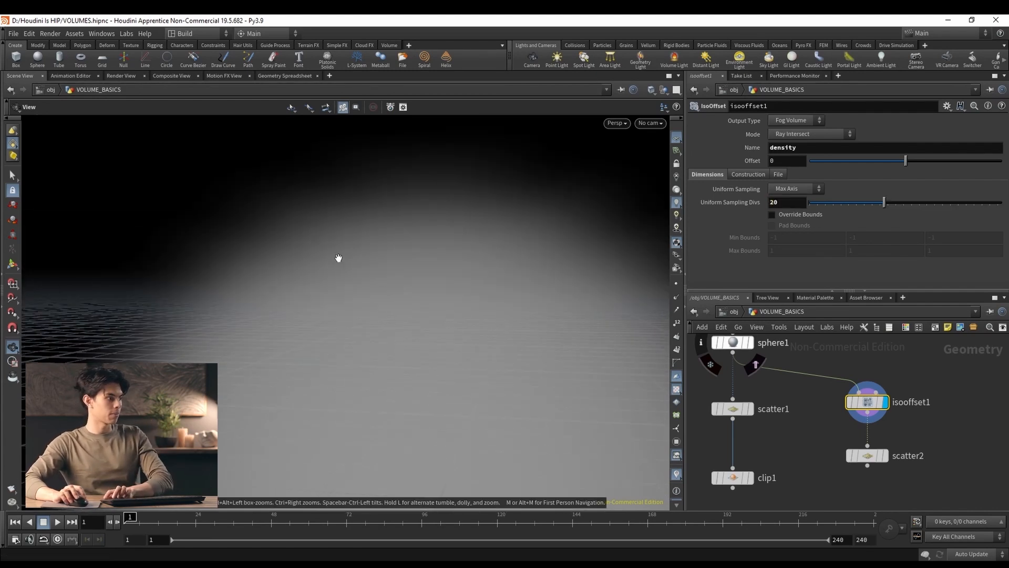
{"action": "key", "text": "["}
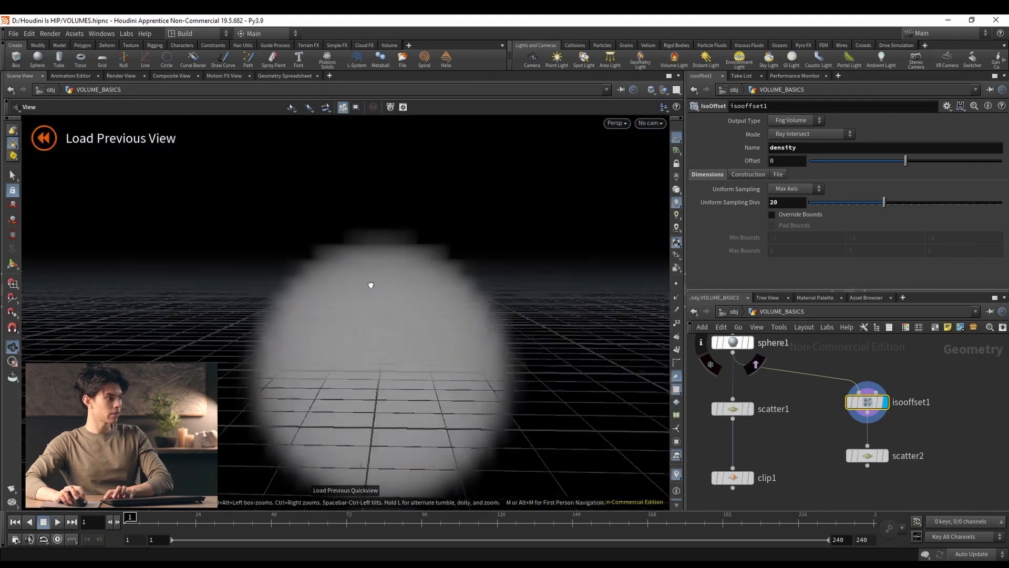
{"action": "mouse_move", "coordinate": [371, 285]}
{"action": "left_mouse_down"}
{"action": "mouse_move", "coordinate": [367, 301]}
{"action": "mouse_move", "coordinate": [472, 277]}
{"action": "mouse_move", "coordinate": [363, 307]}
{"action": "mouse_move", "coordinate": [376, 289]}
{"action": "left_mouse_up"}
Set the IsoOffset node's Uniform Sampling Divs to 10.
{"action": "double_click", "coordinate": [793, 202]}
{"action": "type", "text": "10"}
{"action": "key", "text": "Return"}
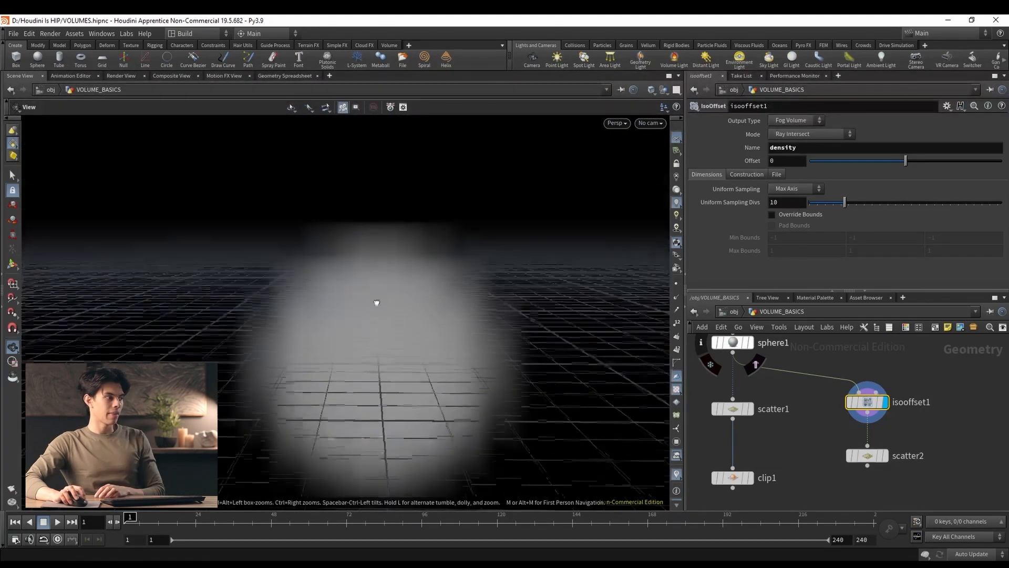
{"action": "left_click_drag", "start_coordinate": [377, 305], "coordinate": [392, 344]}
Set the IsoOffset node's Uniform Sampling Divs to 100.
{"action": "left_click", "coordinate": [786, 202]}
{"action": "type", "text": "0"}
{"action": "key", "text": "Return"}
{"action": "scroll", "coordinate": [392, 344], "scroll_direction": "up", "scroll_amount": 2}
{"action": "left_click_drag", "start_coordinate": [415, 306], "coordinate": [391, 285]}
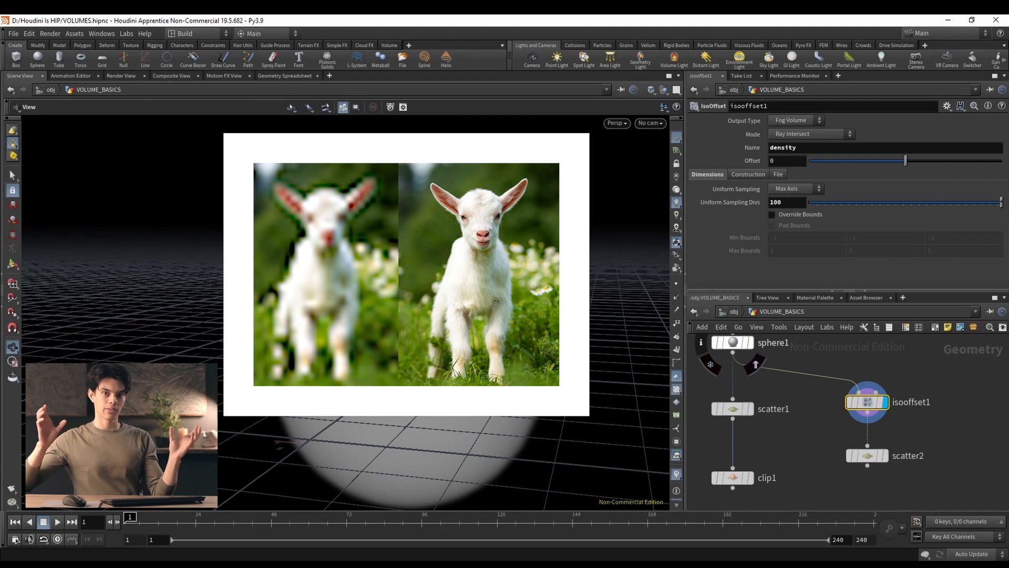
Select scatter2 and check the IsoOffset node's volume information.
{"action": "scroll", "coordinate": [881, 453], "scroll_direction": "down", "scroll_amount": 1}
{"action": "left_click", "coordinate": [881, 453]}
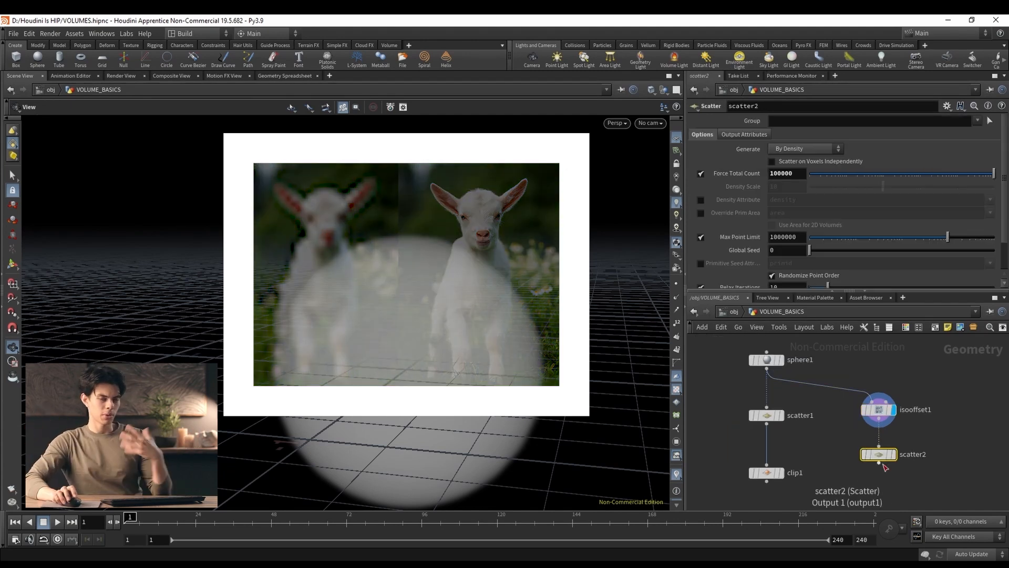
{"action": "middle_click", "coordinate": [881, 412]}
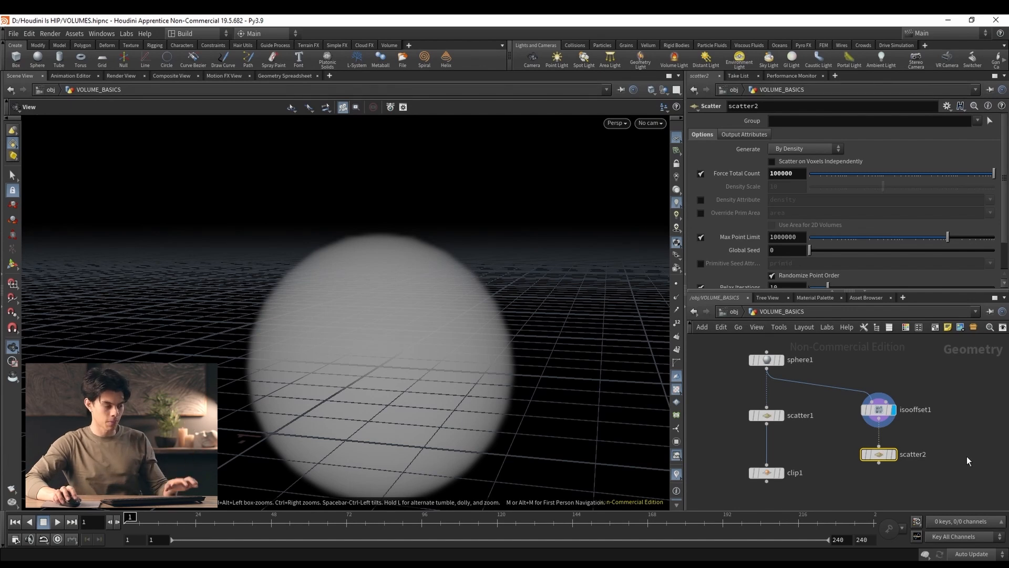
Add a Volume Slice node beside scatter2 in the network.
{"action": "middle_click_drag", "start_coordinate": [969, 460], "coordinate": [935, 437]}
{"action": "left_click", "coordinate": [896, 490]}
{"action": "key", "text": "Tab"}
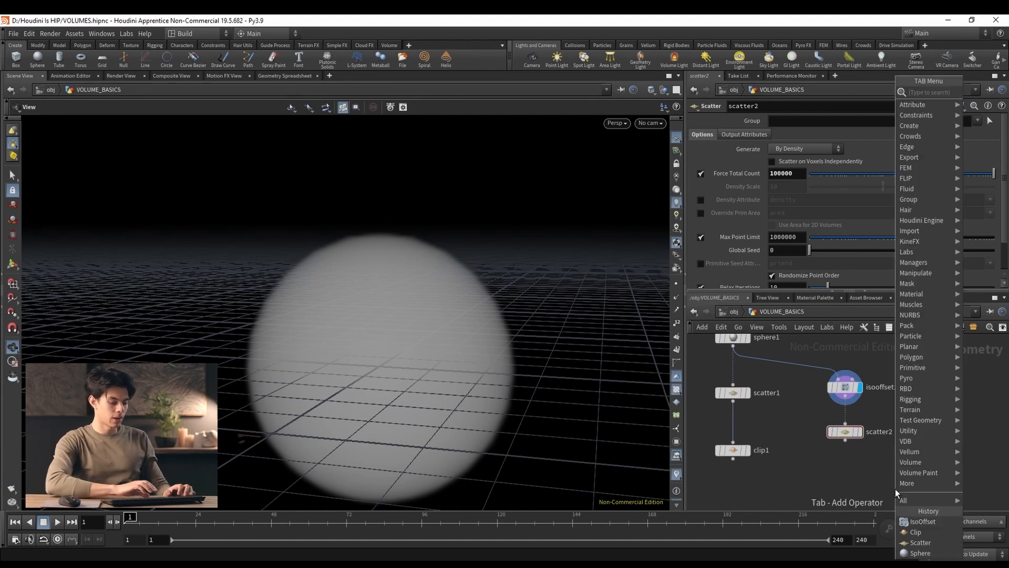
{"action": "type", "text": "slice"}
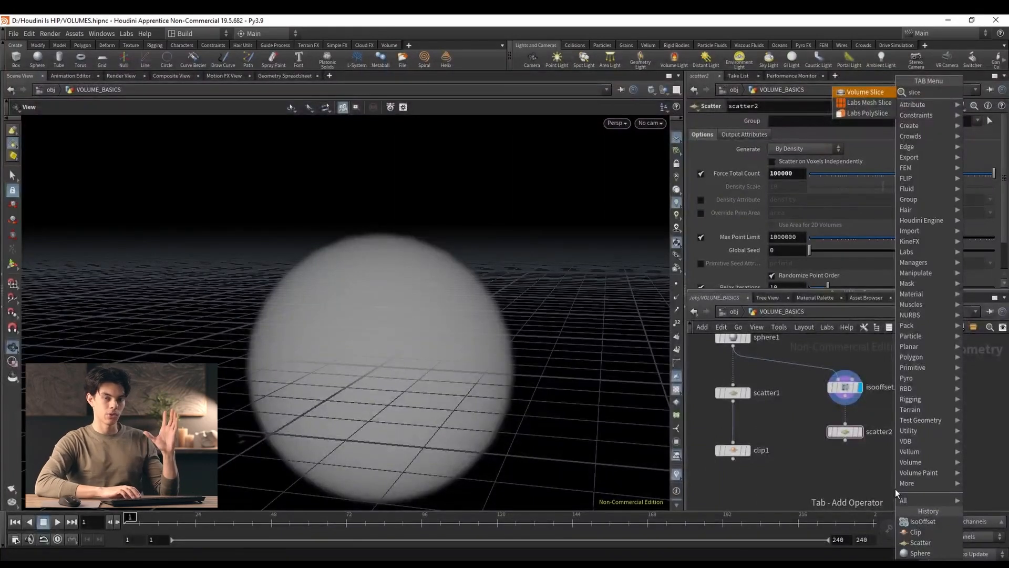
{"action": "key", "text": "Return"}
{"action": "left_click", "coordinate": [907, 442]}
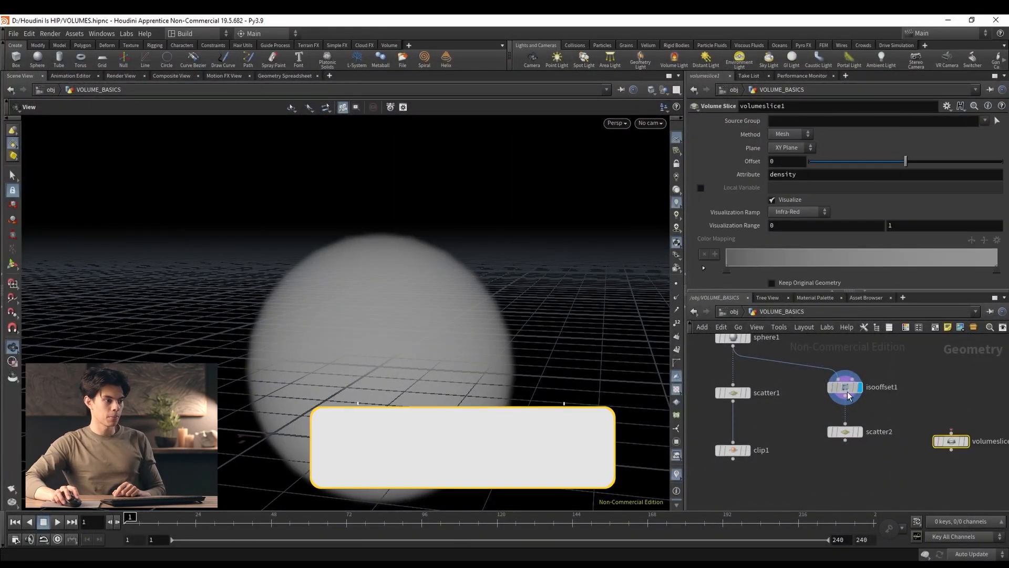
Connect the IsoOffset output to the Volume Slice node and display the density cross section.
{"action": "left_click_drag", "start_coordinate": [846, 396], "coordinate": [952, 433]}
{"action": "left_click", "coordinate": [965, 441]}
{"action": "left_click", "coordinate": [951, 443]}
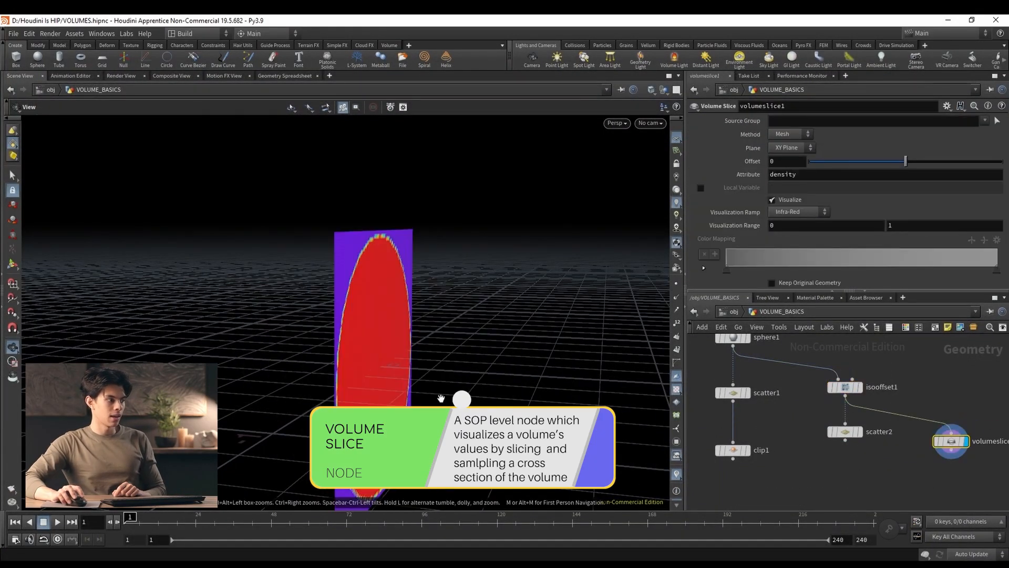
{"action": "left_click_drag", "start_coordinate": [441, 399], "coordinate": [239, 367]}
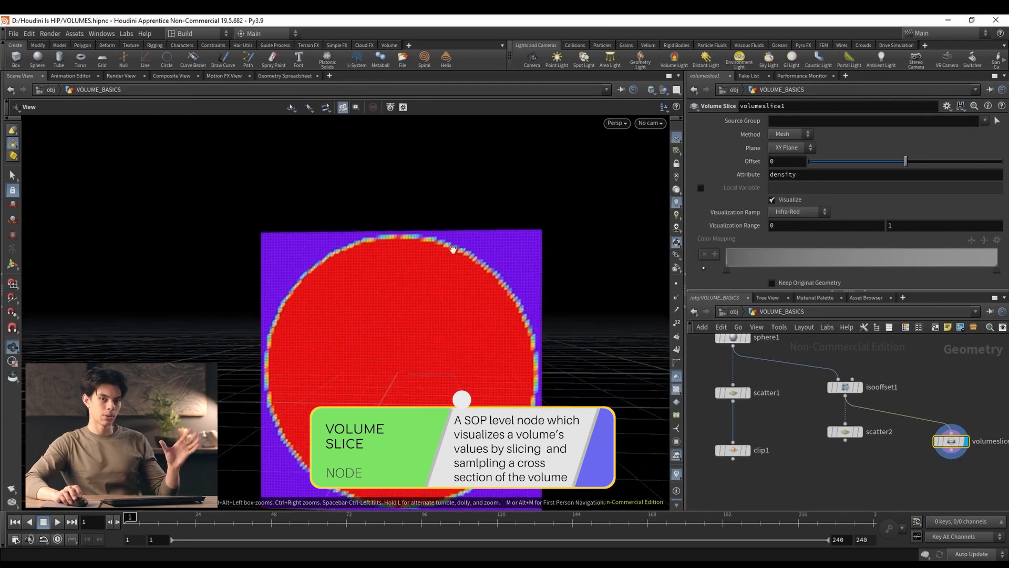
{"action": "scroll", "coordinate": [453, 248], "scroll_direction": "up", "scroll_amount": 10}
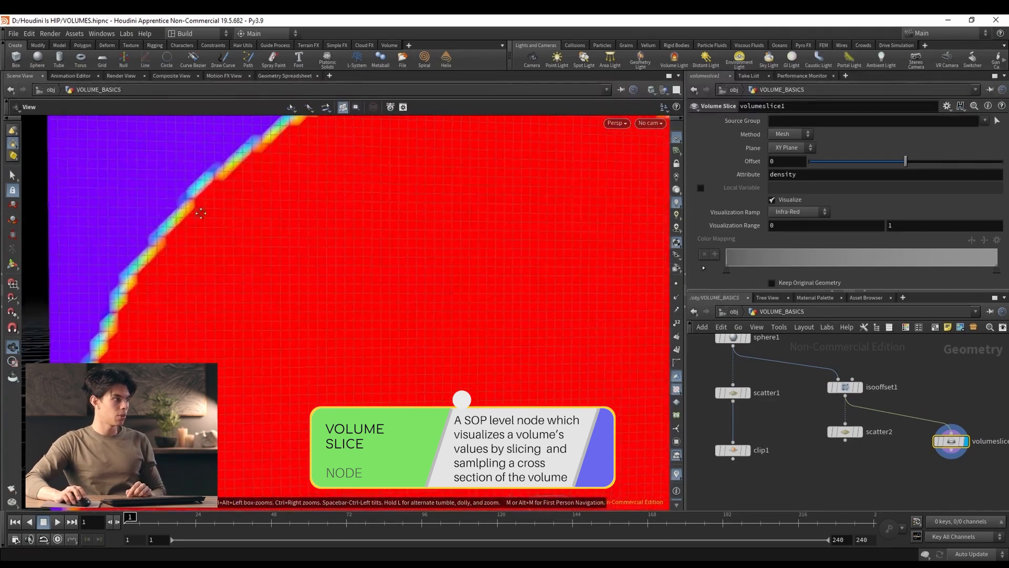
{"action": "scroll", "coordinate": [201, 213], "scroll_direction": "down", "scroll_amount": 8}
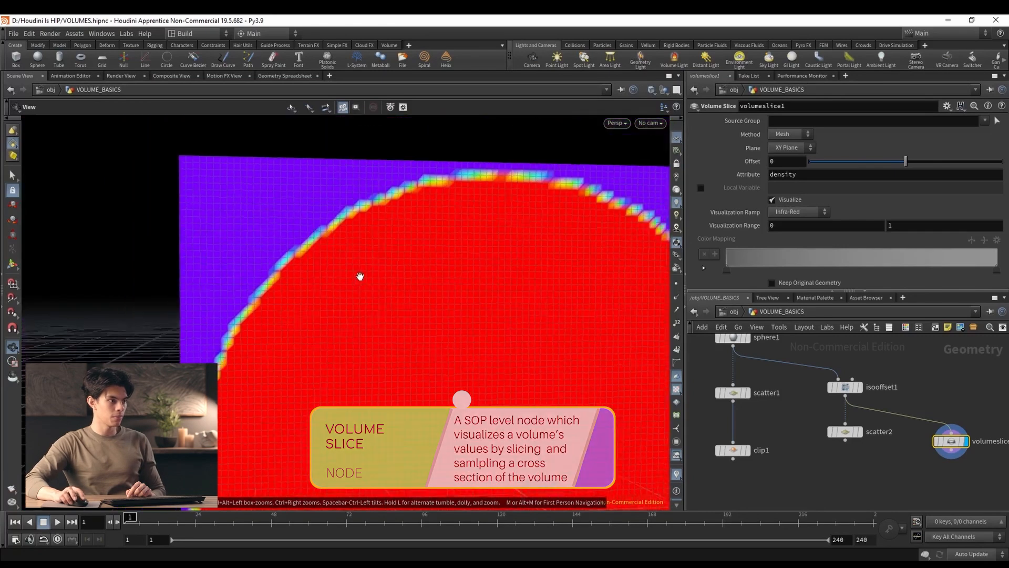
Set the IsoOffset node's Uniform Sampling Divs to 10 and view the coarse voxels in the slice.
{"action": "right_click_drag", "start_coordinate": [360, 276], "coordinate": [519, 308]}
{"action": "middle_click_drag", "start_coordinate": [518, 309], "coordinate": [390, 263]}
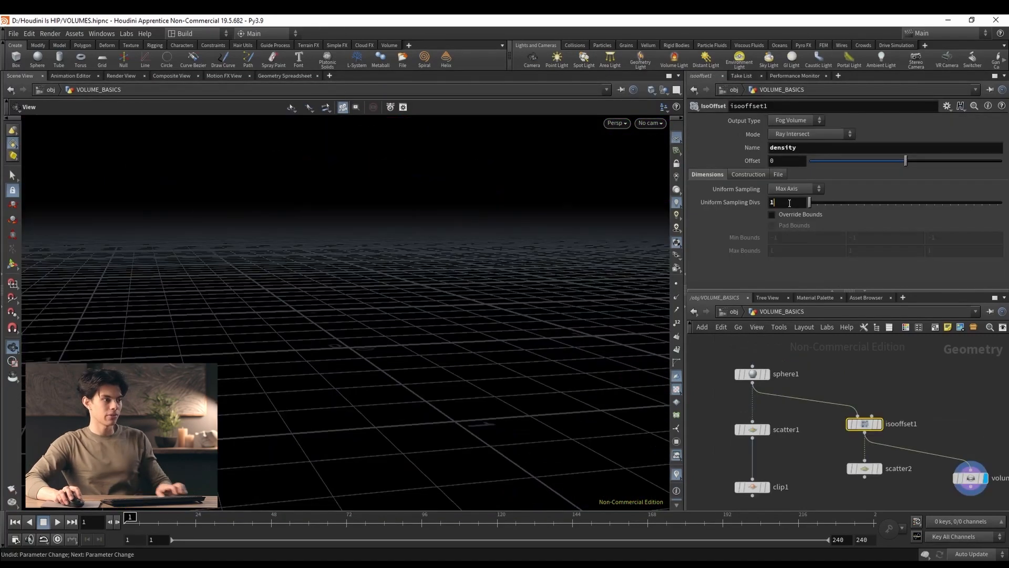
{"action": "left_click_drag", "start_coordinate": [790, 203], "coordinate": [766, 216]}
{"action": "type", "text": "10"}
{"action": "key", "text": "Return"}
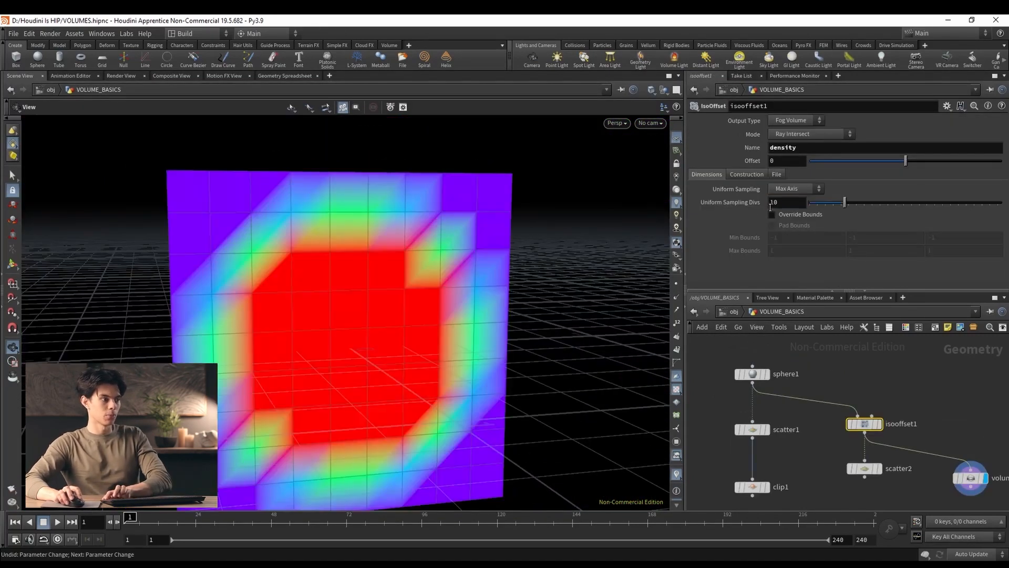
{"action": "left_click_drag", "start_coordinate": [334, 302], "coordinate": [195, 193]}
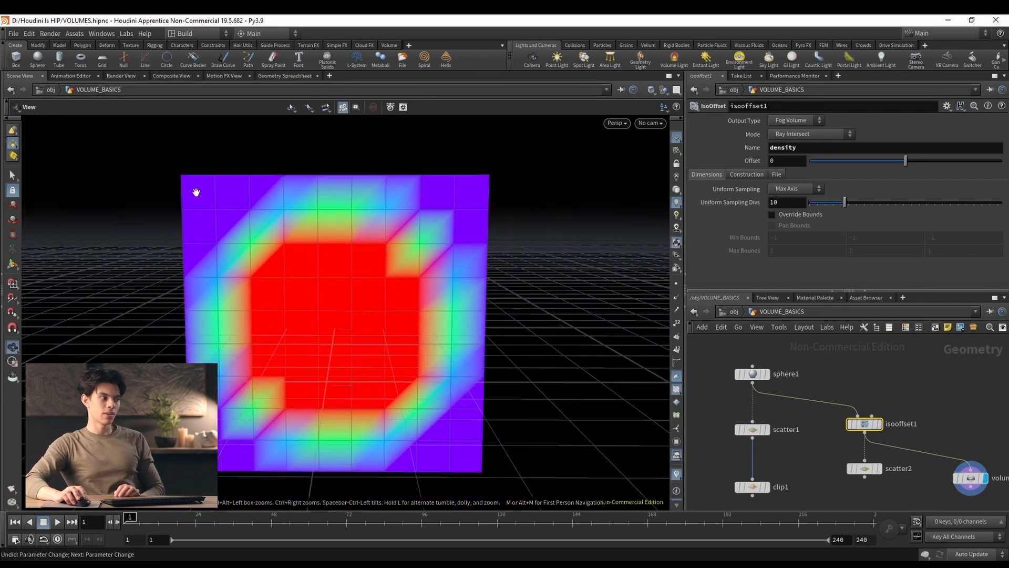
Raise the IsoOffset node's Uniform Sampling Divs to the maximum of its slider range, and select the Volume Slice node.
{"action": "left_click", "coordinate": [970, 477]}
{"action": "left_click", "coordinate": [865, 424]}
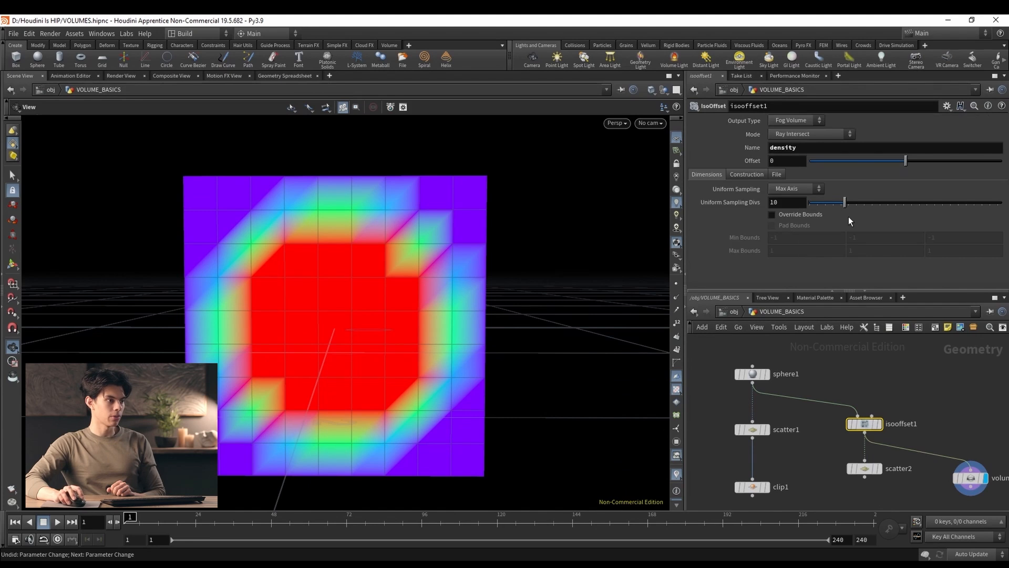
{"action": "left_click_drag", "start_coordinate": [848, 203], "coordinate": [1006, 216]}
{"action": "scroll", "coordinate": [314, 288], "scroll_direction": "up", "scroll_amount": 2}
{"action": "left_click", "coordinate": [962, 479]}
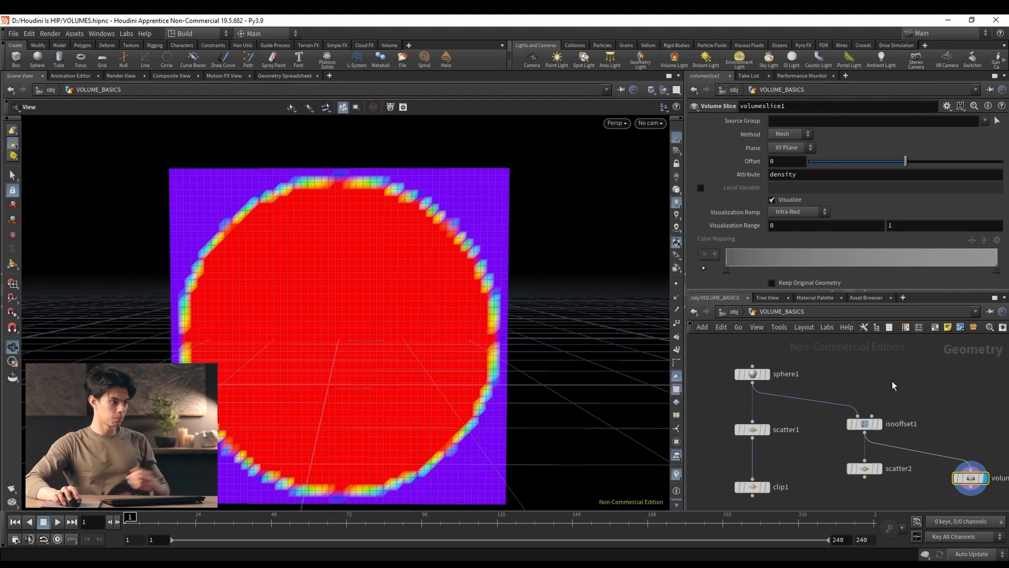
Delete the Volume Slice, both Scatter nodes and the Clip node, keeping only the sphere and IsoOffset nodes.
{"action": "key", "text": "h"}
{"action": "key", "text": "Delete"}
{"action": "left_click", "coordinate": [864, 453]}
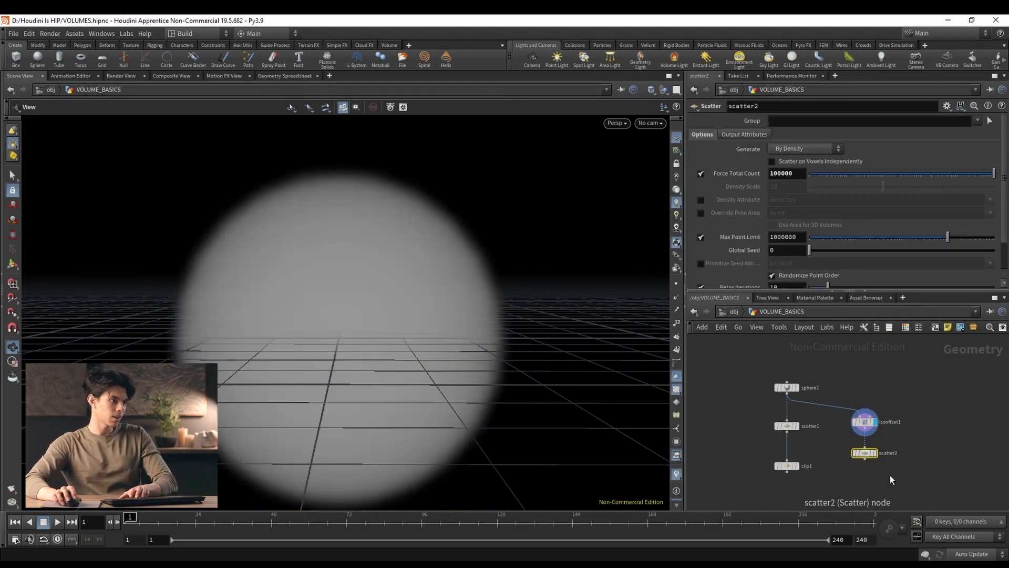
{"action": "key", "text": "Delete"}
{"action": "middle_click_drag", "start_coordinate": [828, 472], "coordinate": [826, 441]}
{"action": "scroll", "coordinate": [812, 440], "scroll_direction": "up", "scroll_amount": 1}
{"action": "left_click_drag", "start_coordinate": [758, 487], "coordinate": [783, 396]}
{"action": "key", "text": "Delete"}
{"action": "middle_click_drag", "start_coordinate": [806, 439], "coordinate": [807, 445]}
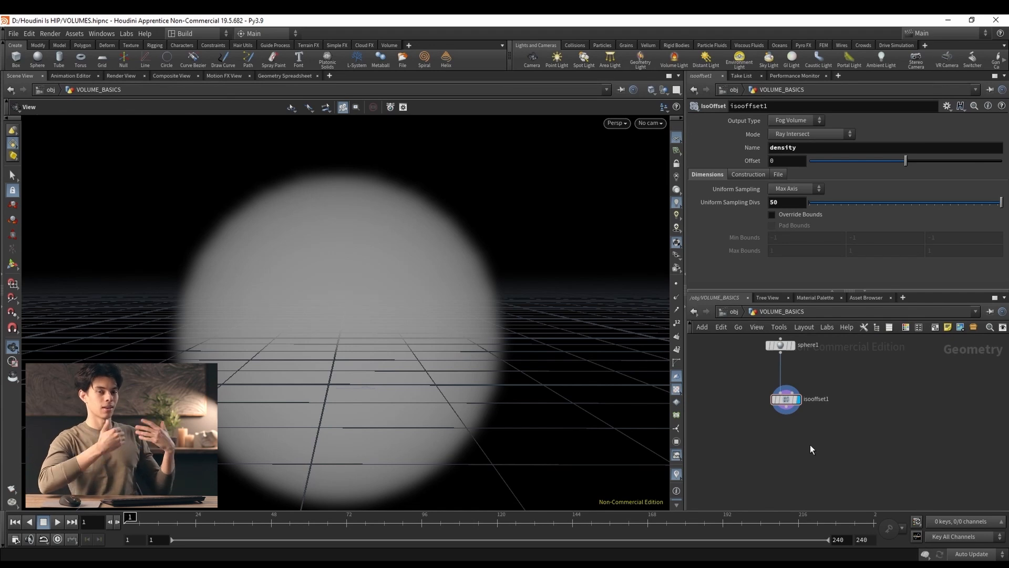
Add a Null node connected below the IsoOffset node and rename it DENSITY_SOURCE.
{"action": "key", "text": "Tab"}
{"action": "type", "text": "nul"}
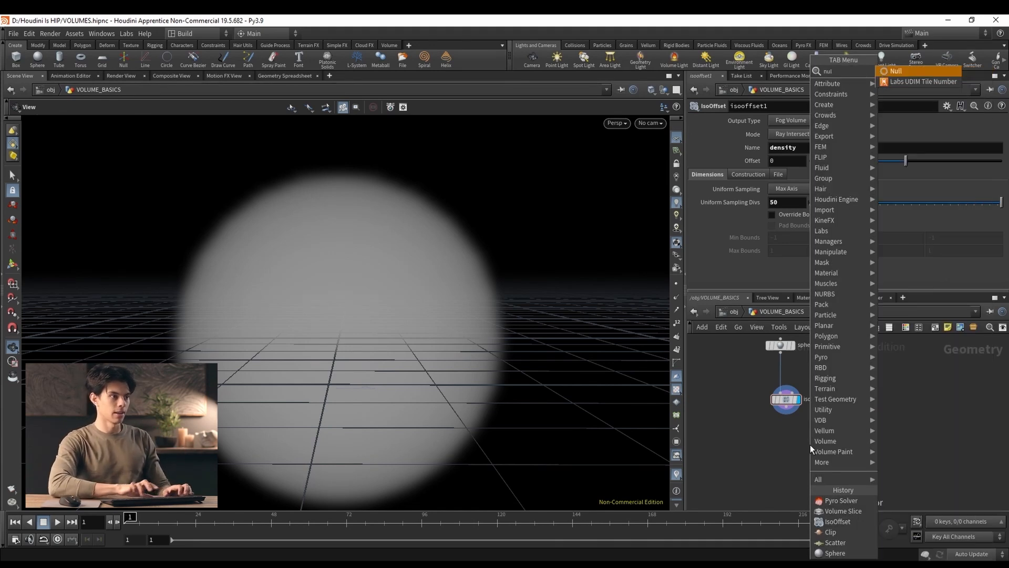
{"action": "key", "text": "Return"}
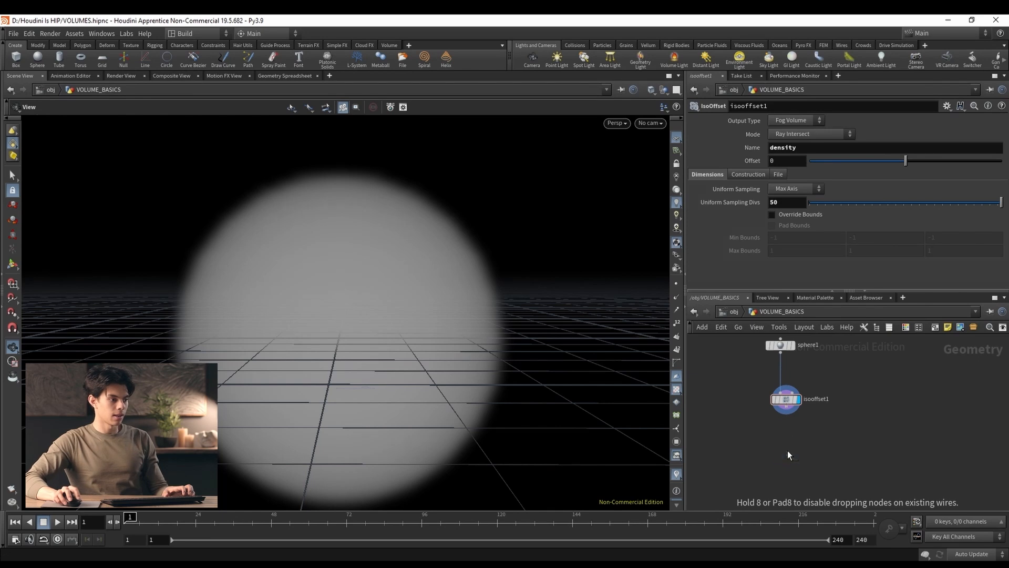
{"action": "left_click", "coordinate": [787, 449]}
{"action": "double_click", "coordinate": [803, 453]}
{"action": "type", "text": "DE"}
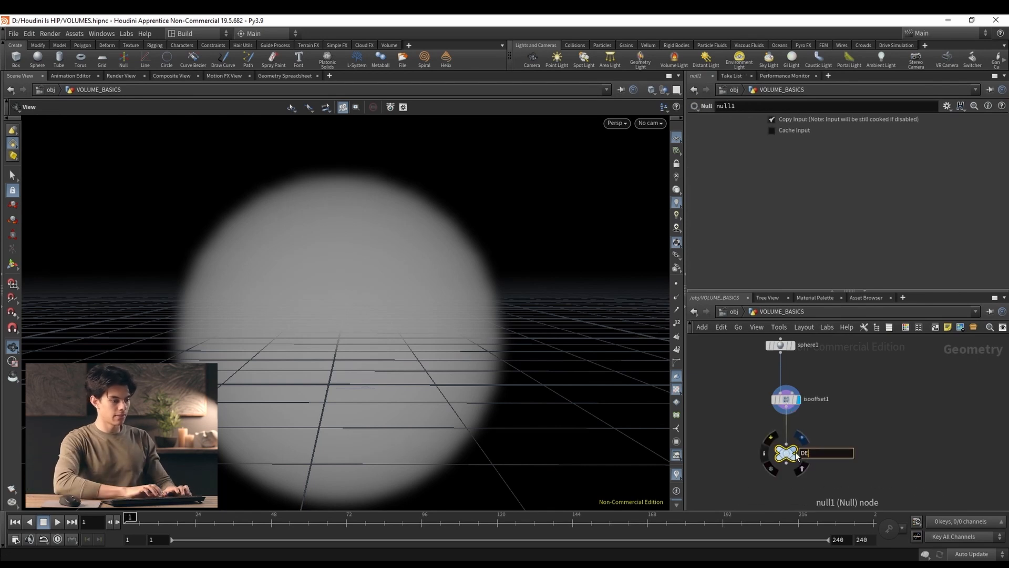
{"action": "type", "text": "NSITY_S"}
{"action": "key", "text": "Return"}
Add a DOP Network node beside DENSITY_SOURCE and connect DENSITY_SOURCE to its first input.
{"action": "key", "text": "Tab"}
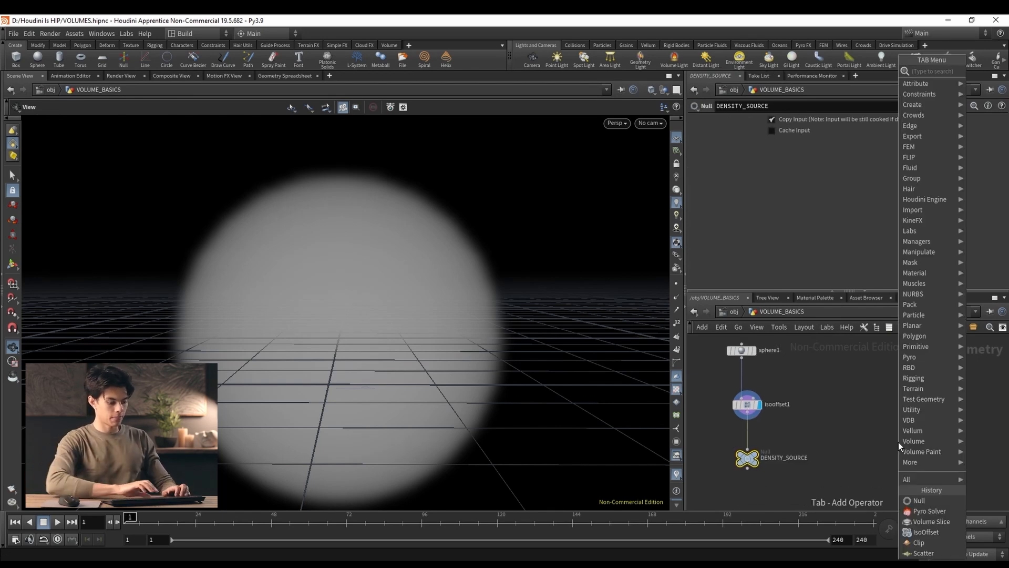
{"action": "type", "text": "dop net"}
{"action": "key", "text": "Return"}
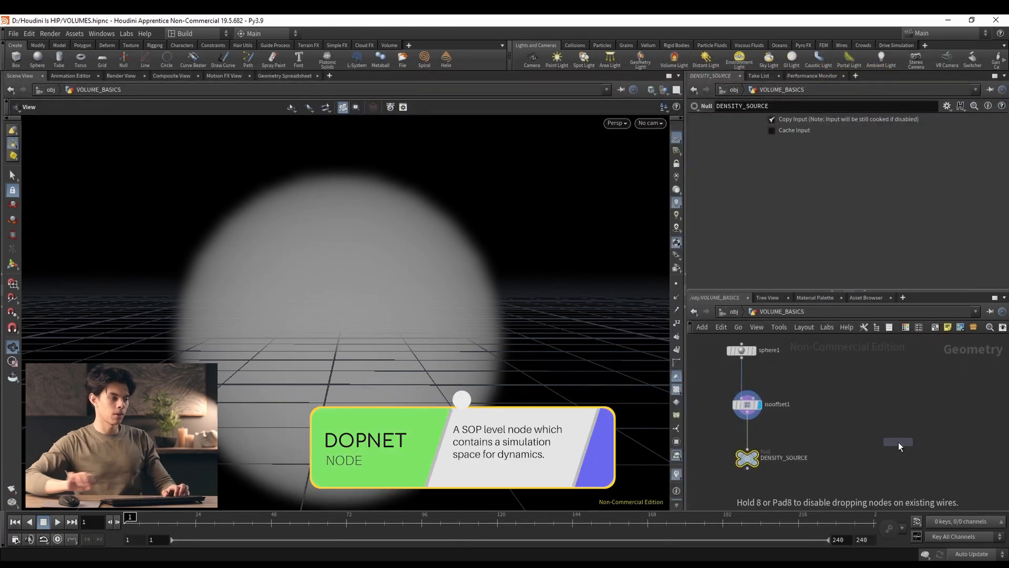
{"action": "left_click", "coordinate": [861, 456]}
{"action": "left_click", "coordinate": [761, 442]}
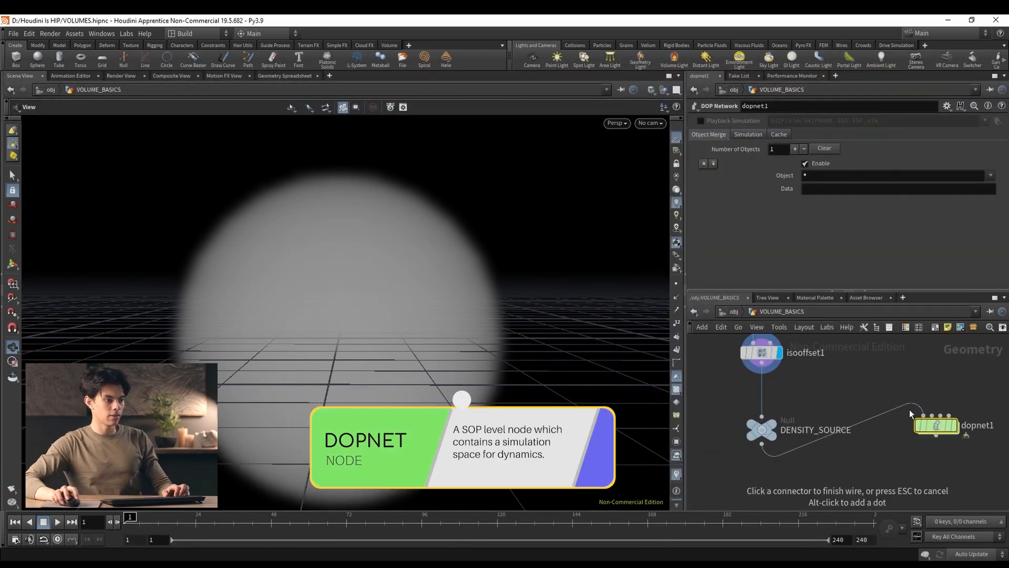
{"action": "left_click", "coordinate": [909, 413]}
{"action": "middle_click_drag", "start_coordinate": [943, 470], "coordinate": [902, 452]}
{"action": "left_click_drag", "start_coordinate": [896, 406], "coordinate": [888, 440]}
{"action": "scroll", "coordinate": [888, 440], "scroll_direction": "down", "scroll_amount": 3}
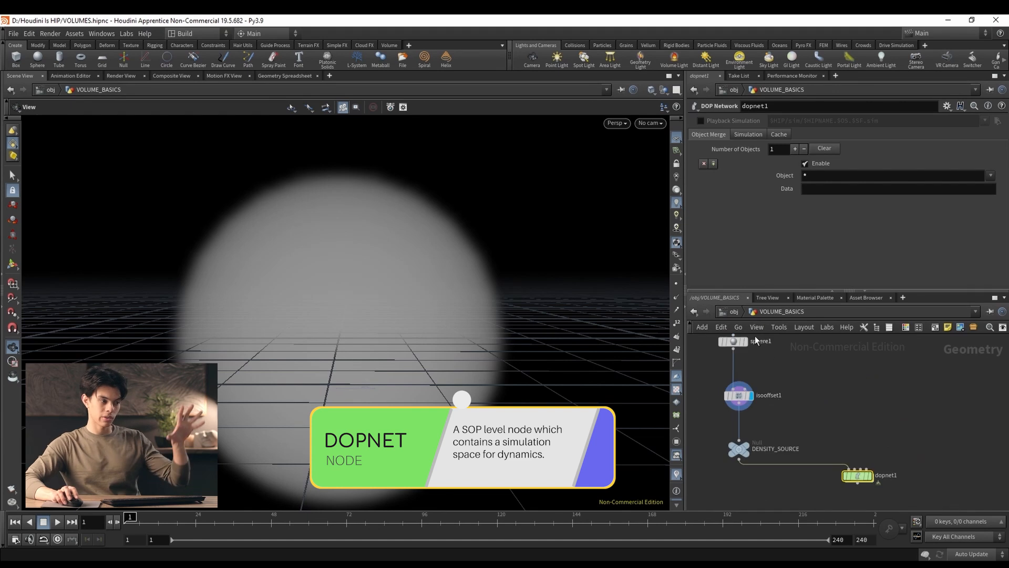
Display the DOP Network node and go inside its network.
{"action": "mouse_move", "coordinate": [742, 358]}
{"action": "scroll", "coordinate": [872, 476], "scroll_direction": "up", "scroll_amount": 2}
{"action": "left_click", "coordinate": [871, 477]}
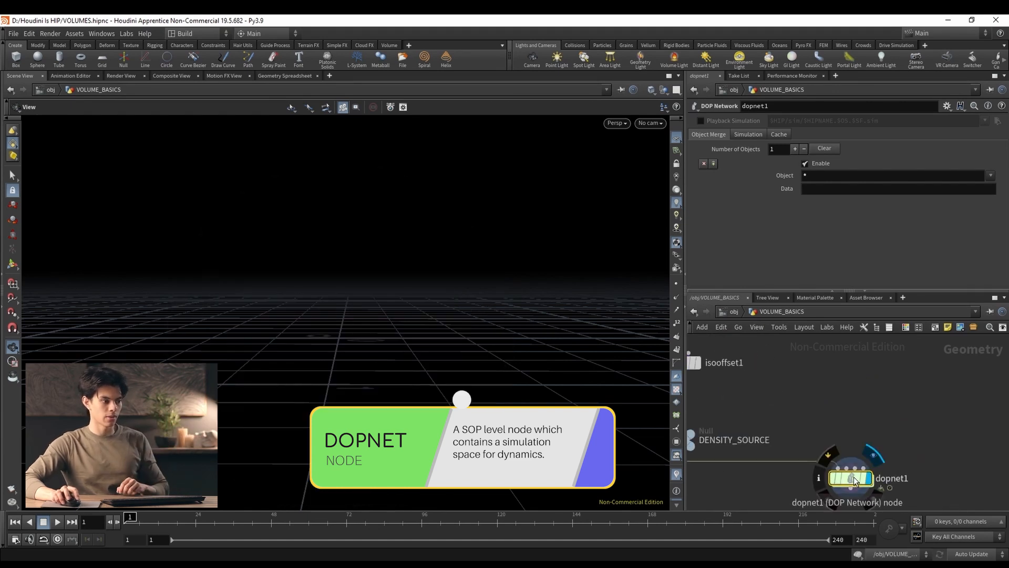
{"action": "double_click", "coordinate": [853, 480]}
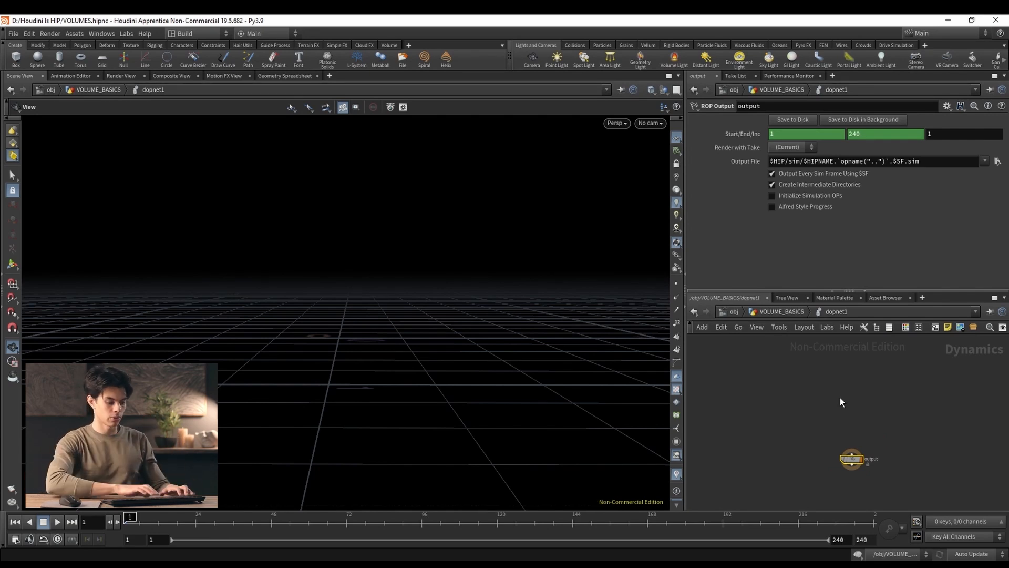
Look up the POP Solver and the FLIP Solver in the dynamics node search, clearing the search text after each.
{"action": "key", "text": "Tab"}
{"action": "type", "text": "pop sol"}
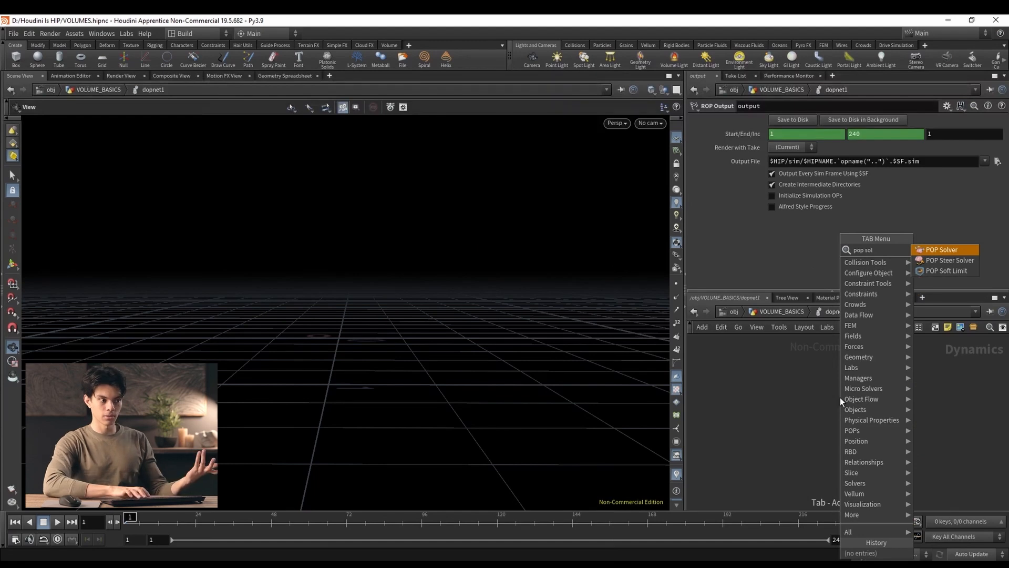
{"action": "key", "text": "BackSpace"}
{"action": "key", "text": "BackSpace"}
{"action": "key", "text": "BackSpace"}
{"action": "key", "text": "BackSpace"}
{"action": "key", "text": "BackSpace"}
{"action": "key", "text": "BackSpace"}
{"action": "key", "text": "BackSpace"}
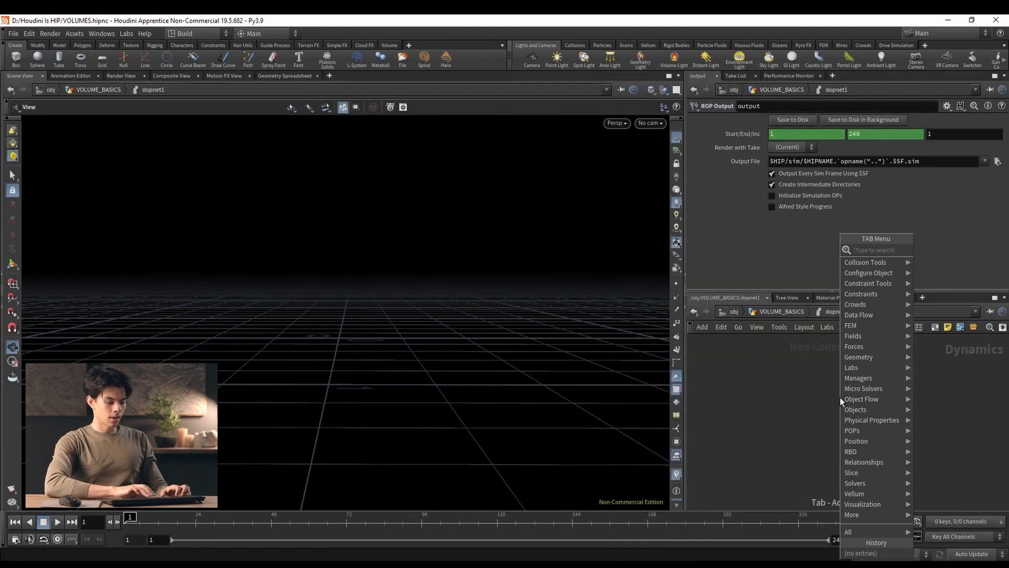
{"action": "type", "text": "flip s"}
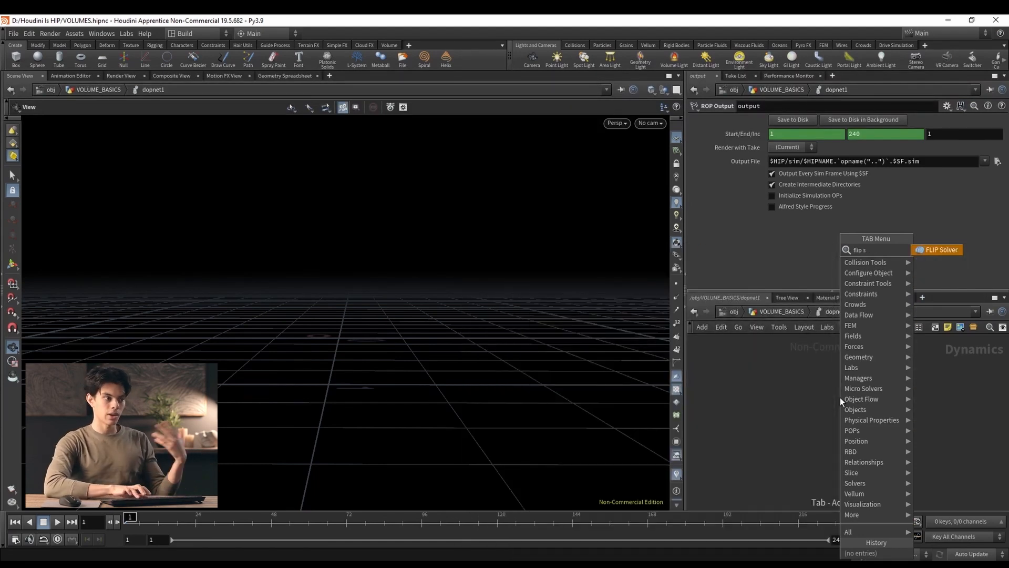
{"action": "key", "text": "BackSpace"}
{"action": "key", "text": "BackSpace"}
{"action": "key", "text": "BackSpace"}
{"action": "key", "text": "BackSpace"}
{"action": "key", "text": "BackSpace"}
{"action": "key", "text": "BackSpace"}
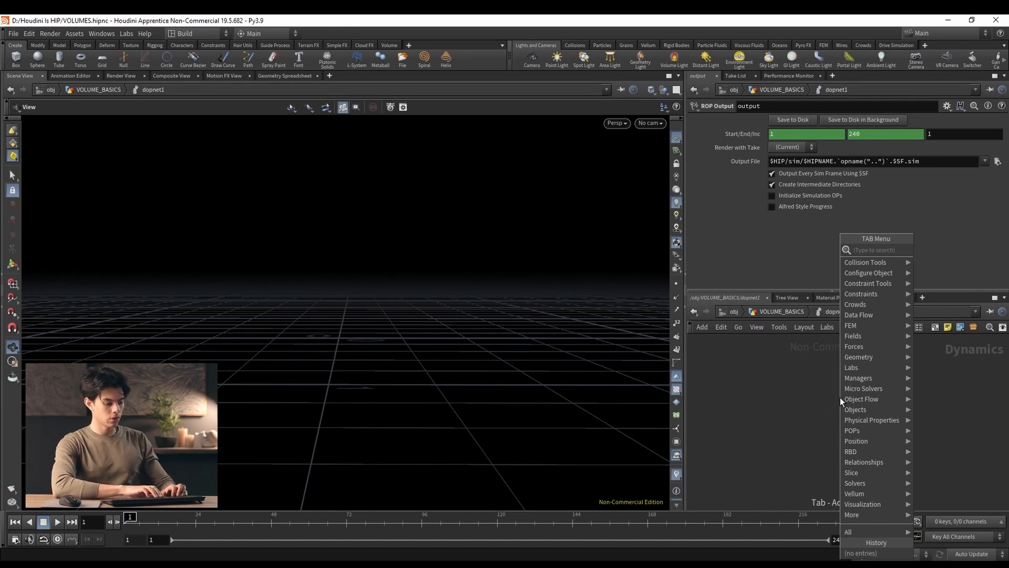
Add a Pyro Solver node connected above the output node.
{"action": "type", "text": "pyro"}
{"action": "key", "text": "Return"}
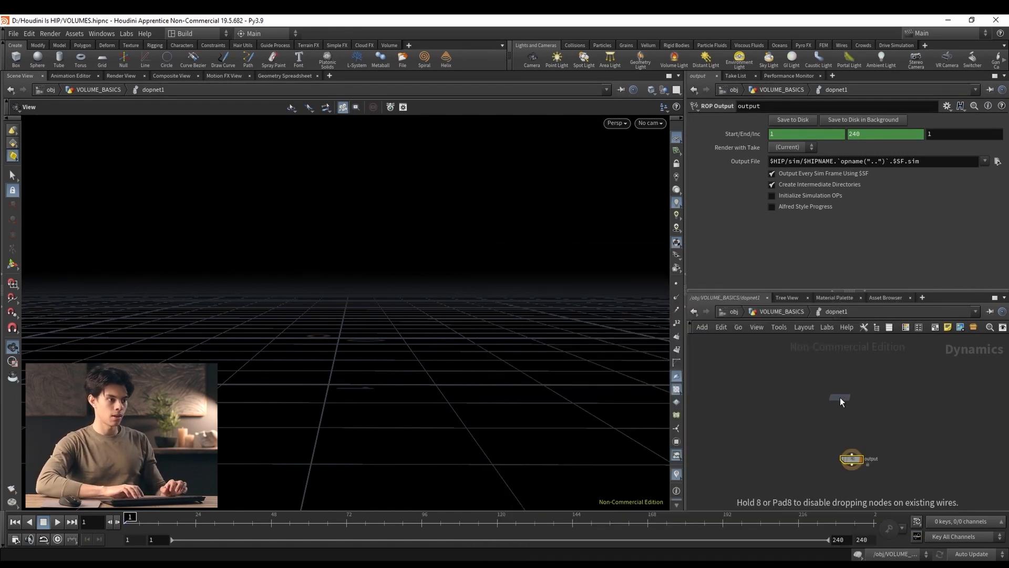
{"action": "left_click", "coordinate": [868, 422]}
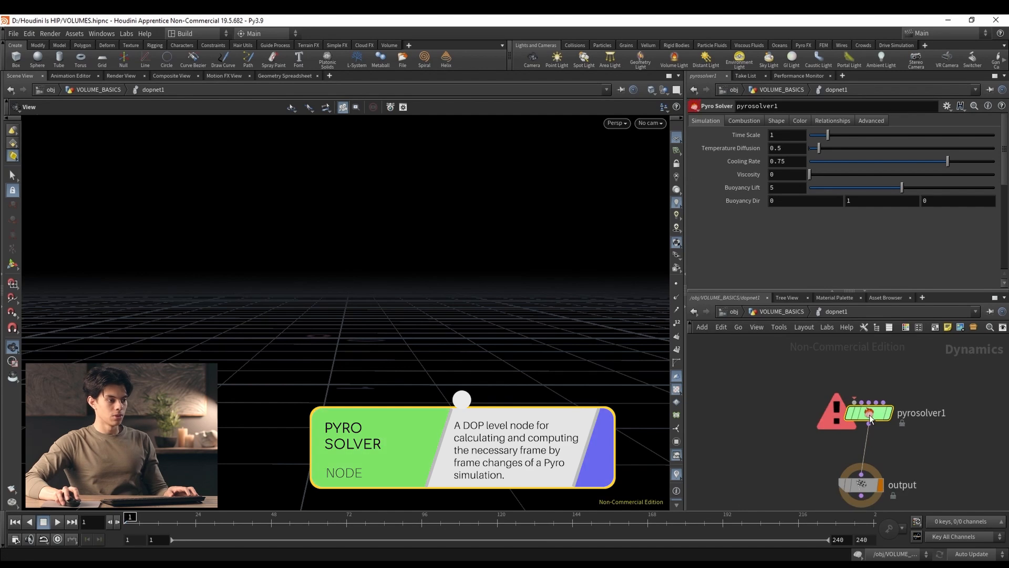
Add a Smoke Object node above the Pyro Solver and connect it to the solver's first input.
{"action": "scroll", "coordinate": [870, 400], "scroll_direction": "down", "scroll_amount": 3}
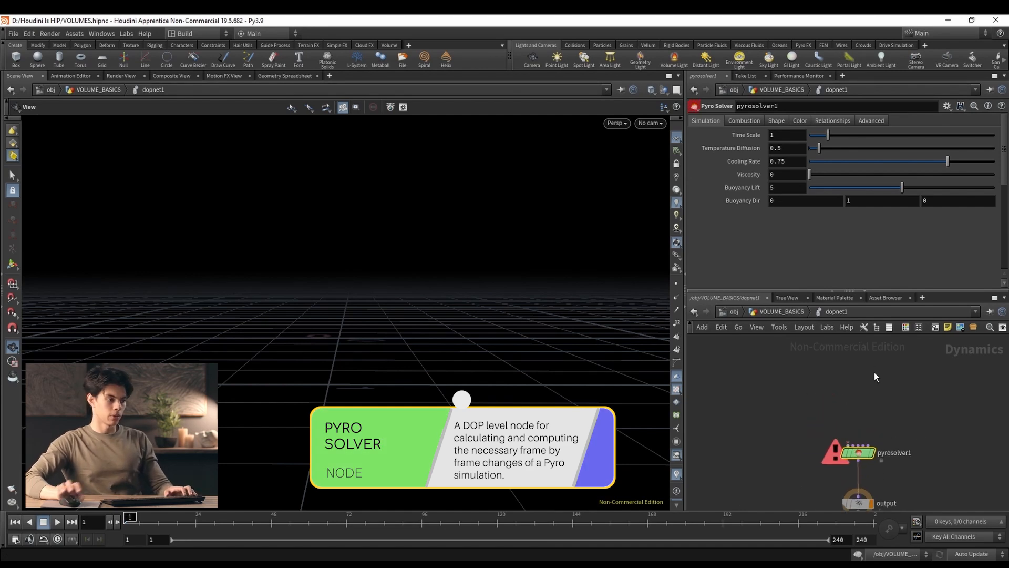
{"action": "key", "text": "Tab"}
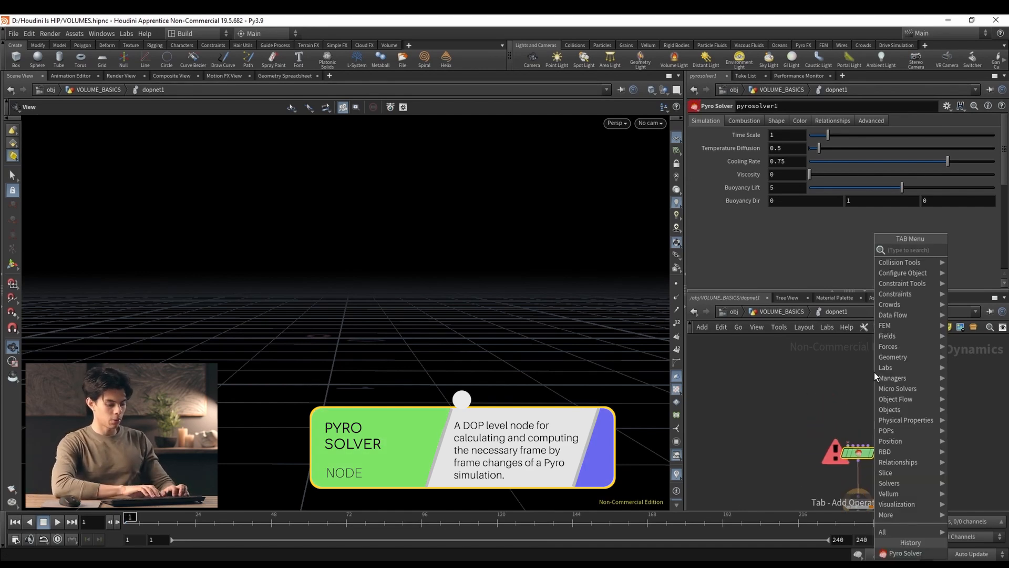
{"action": "type", "text": "smoke"}
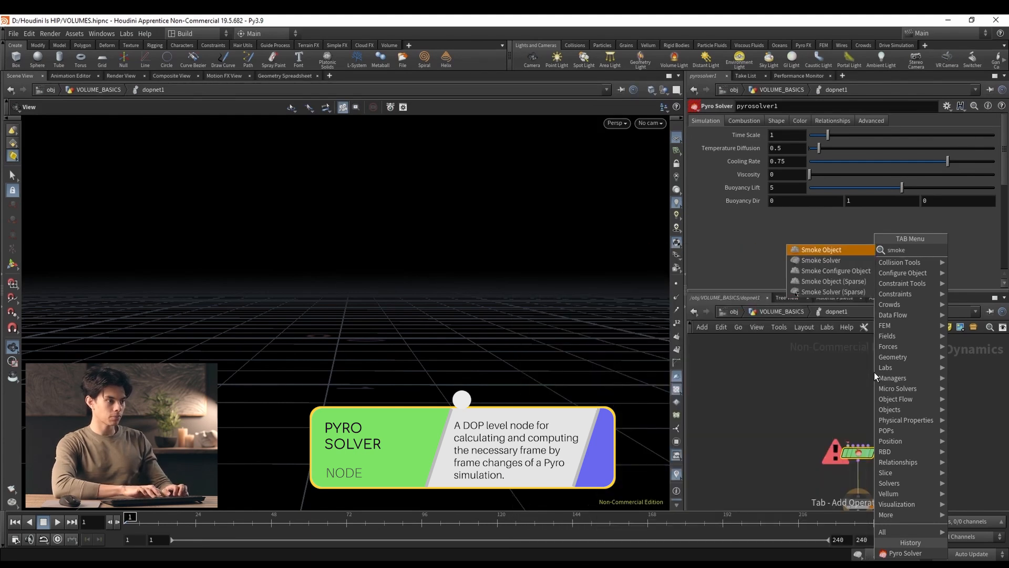
{"action": "key", "text": "Return"}
{"action": "left_click", "coordinate": [778, 403]}
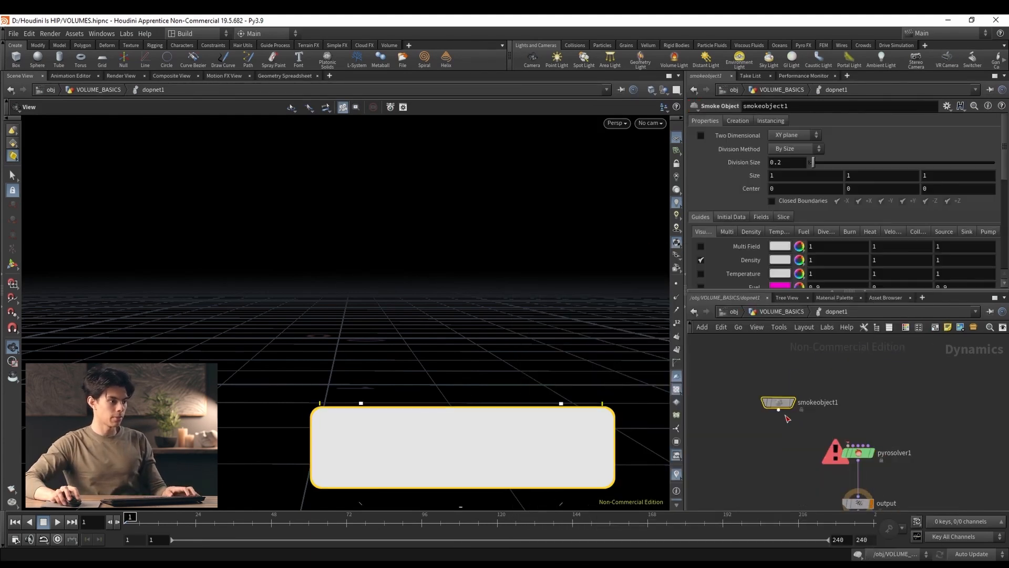
{"action": "left_click", "coordinate": [779, 409]}
{"action": "left_click", "coordinate": [847, 445]}
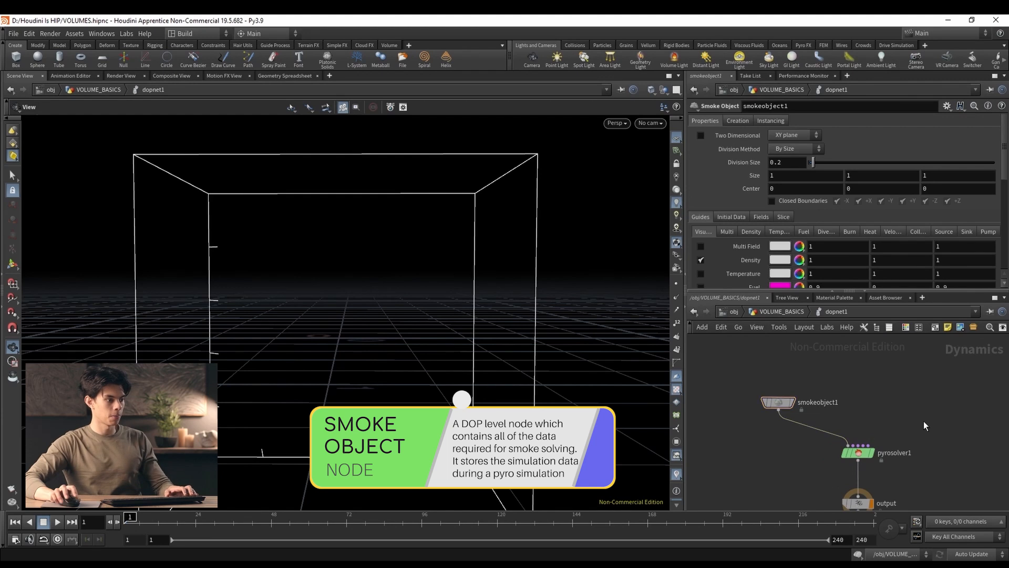
Add a Volume Source node and connect it to the Pyro Solver's Sourcing (post-solve) input.
{"action": "key", "text": "Tab"}
{"action": "type", "text": "volume"}
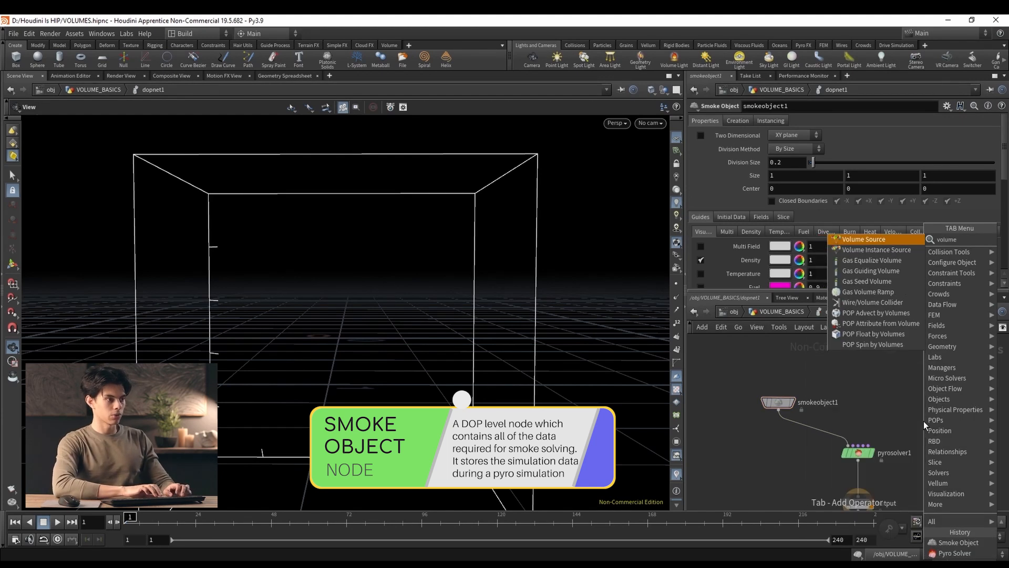
{"action": "key", "text": "Return"}
{"action": "left_click", "coordinate": [921, 401]}
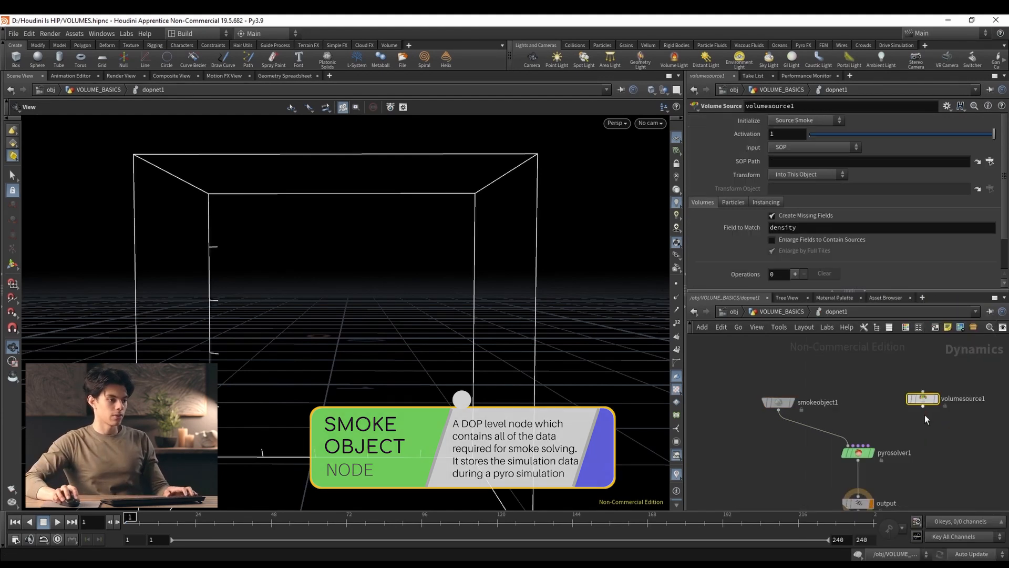
{"action": "left_click", "coordinate": [924, 407]}
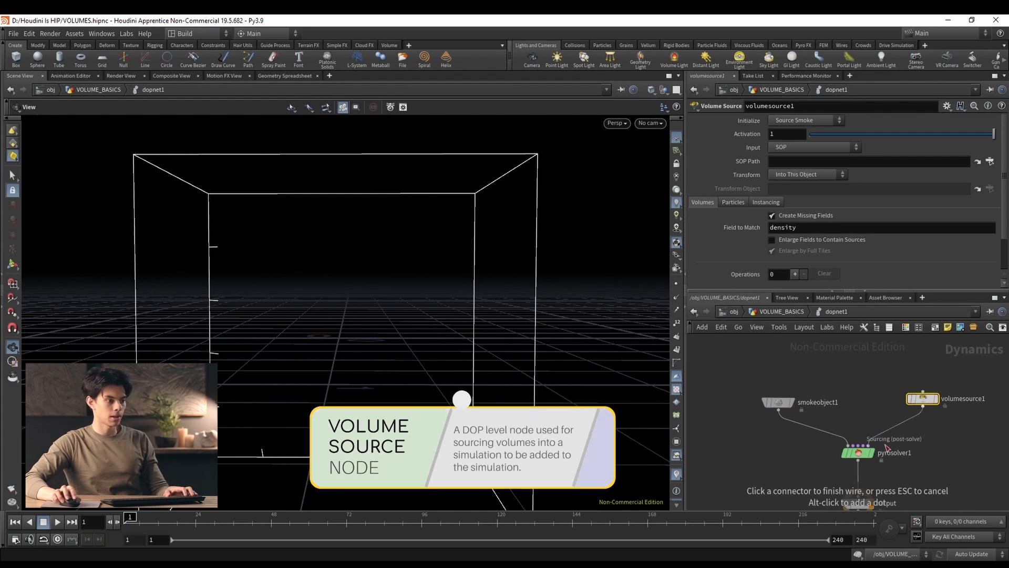
{"action": "scroll", "coordinate": [885, 445], "scroll_direction": "up", "scroll_amount": 2}
{"action": "left_click", "coordinate": [861, 446]}
{"action": "scroll", "coordinate": [875, 426], "scroll_direction": "down", "scroll_amount": 3}
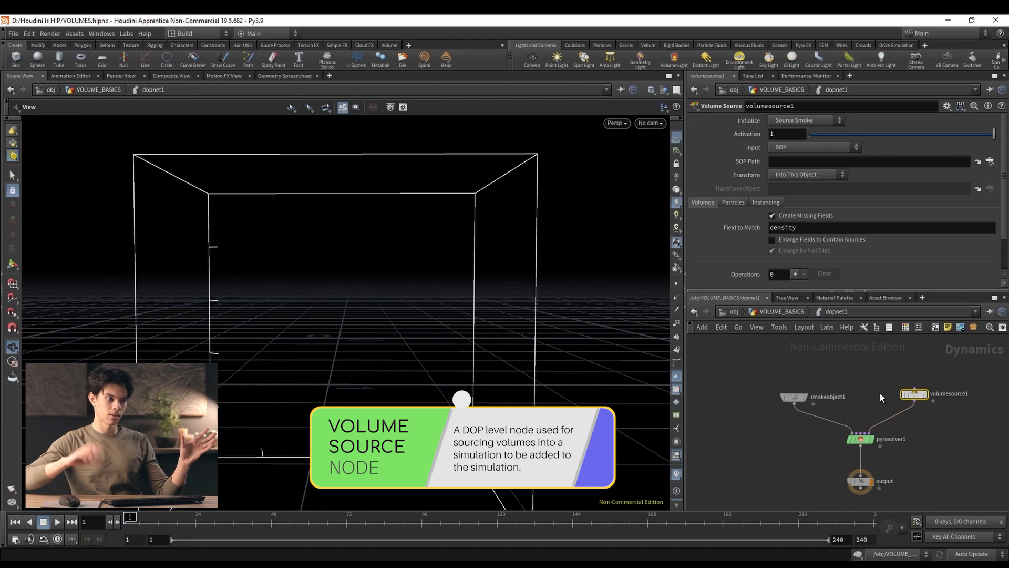
Set the Volume Source node's Input to First Context Geometry and check how DENSITY_SOURCE feeds the DOP network.
{"action": "scroll", "coordinate": [820, 400], "scroll_direction": "up", "scroll_amount": 2}
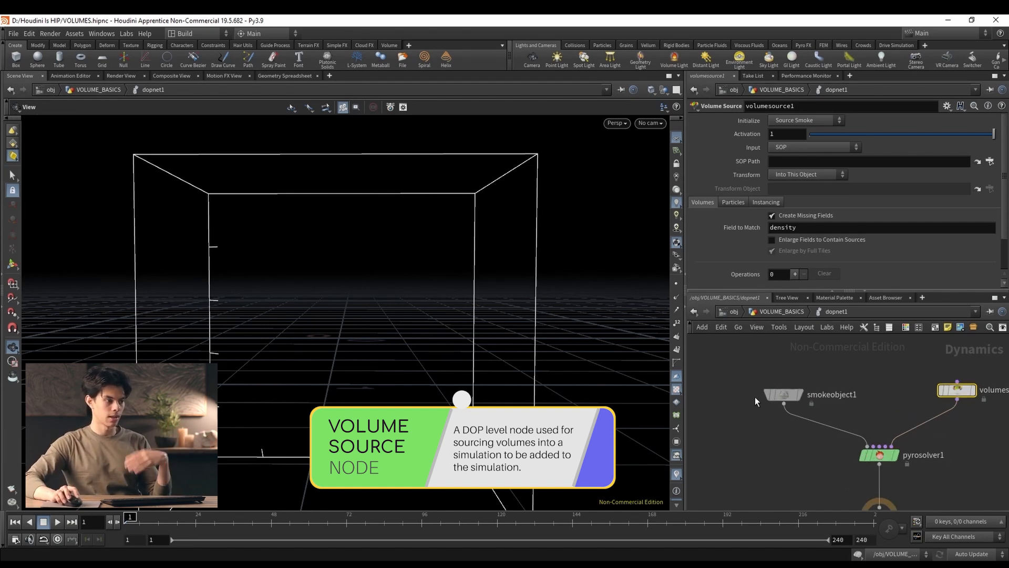
{"action": "left_click", "coordinate": [788, 401]}
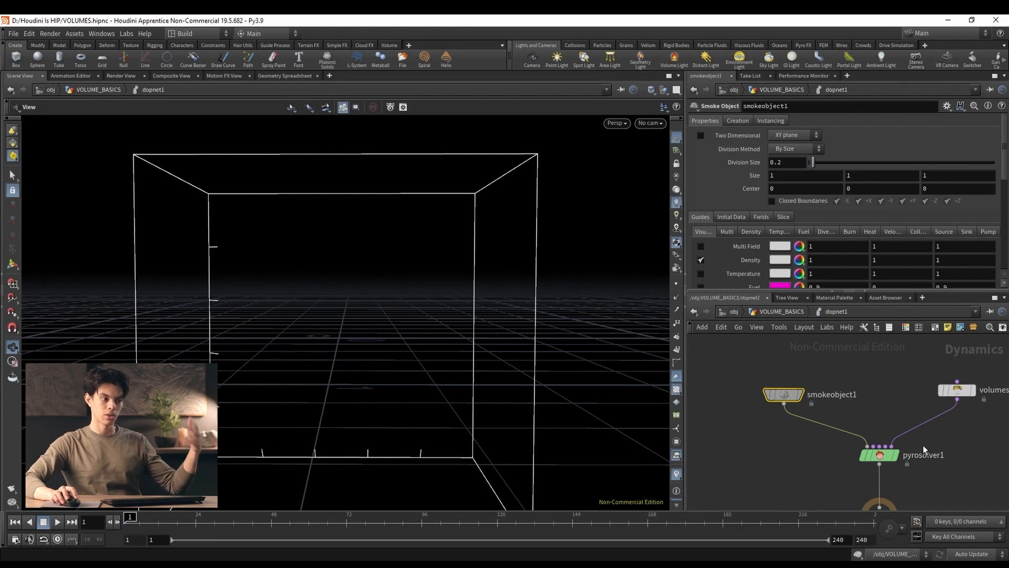
{"action": "left_click", "coordinate": [971, 389]}
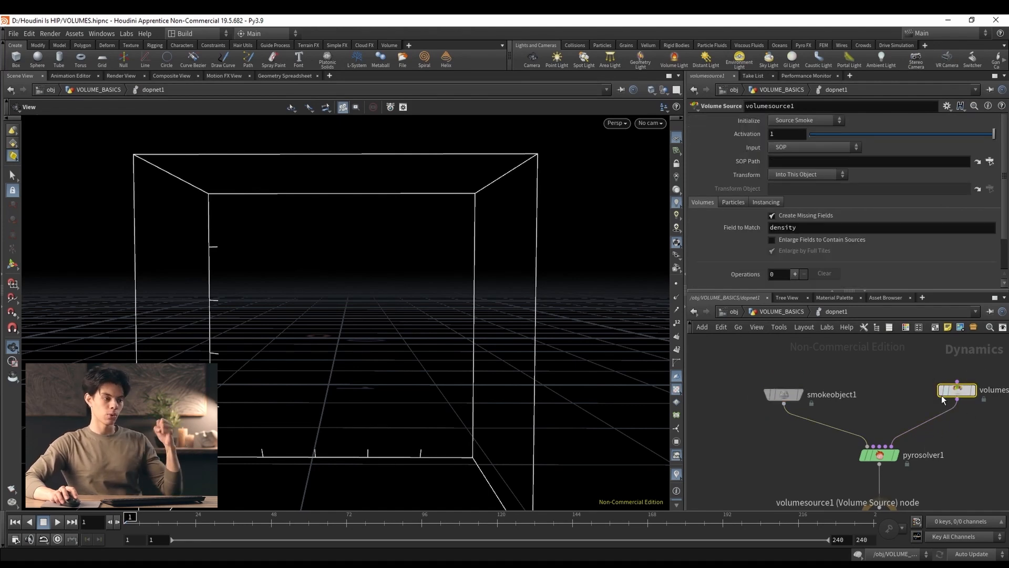
{"action": "left_click_drag", "start_coordinate": [788, 393], "coordinate": [788, 385]}
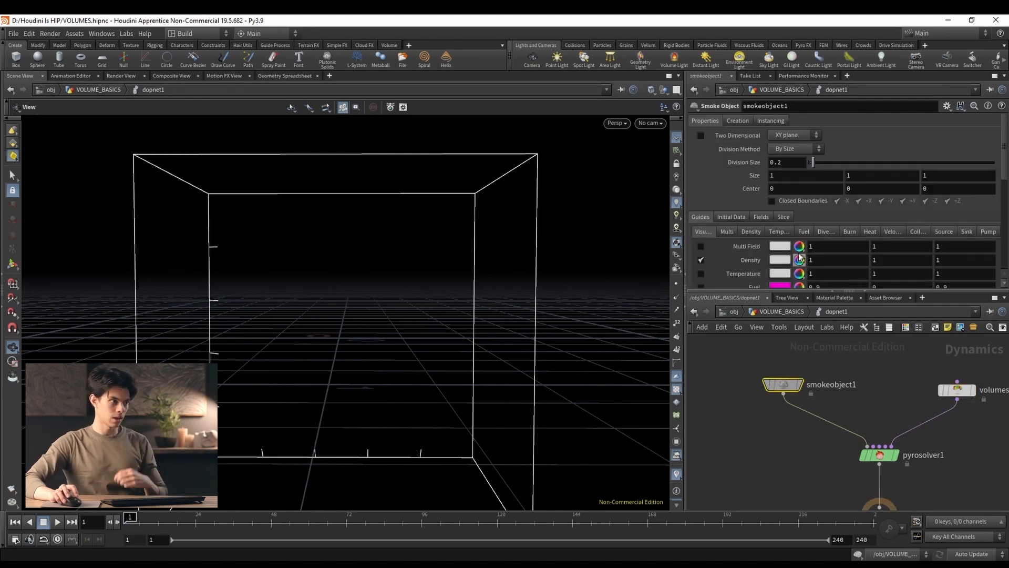
{"action": "left_click", "coordinate": [959, 390]}
{"action": "middle_click_drag", "start_coordinate": [994, 435], "coordinate": [953, 437]}
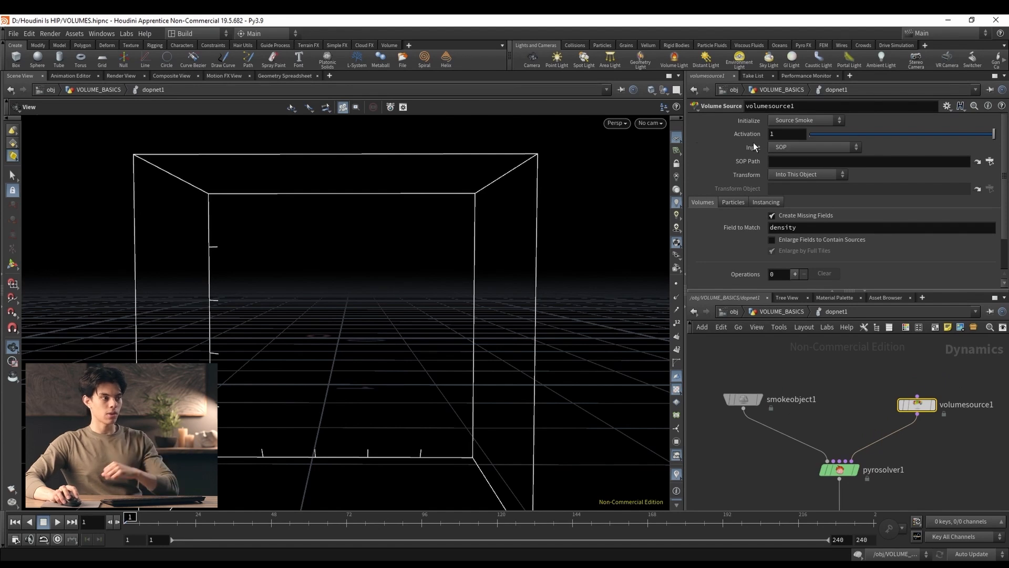
{"action": "left_click", "coordinate": [808, 147]}
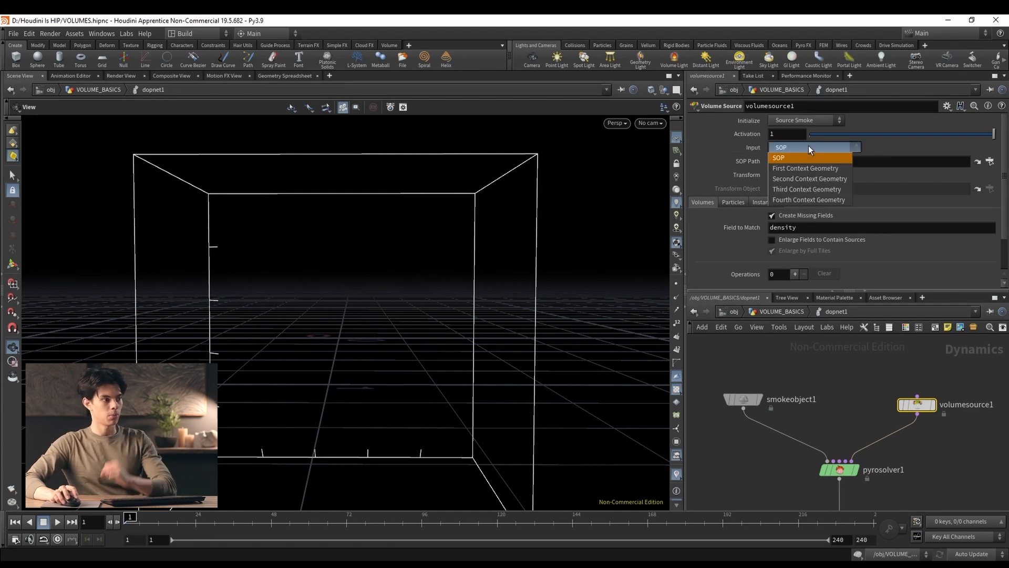
{"action": "left_click", "coordinate": [805, 169]}
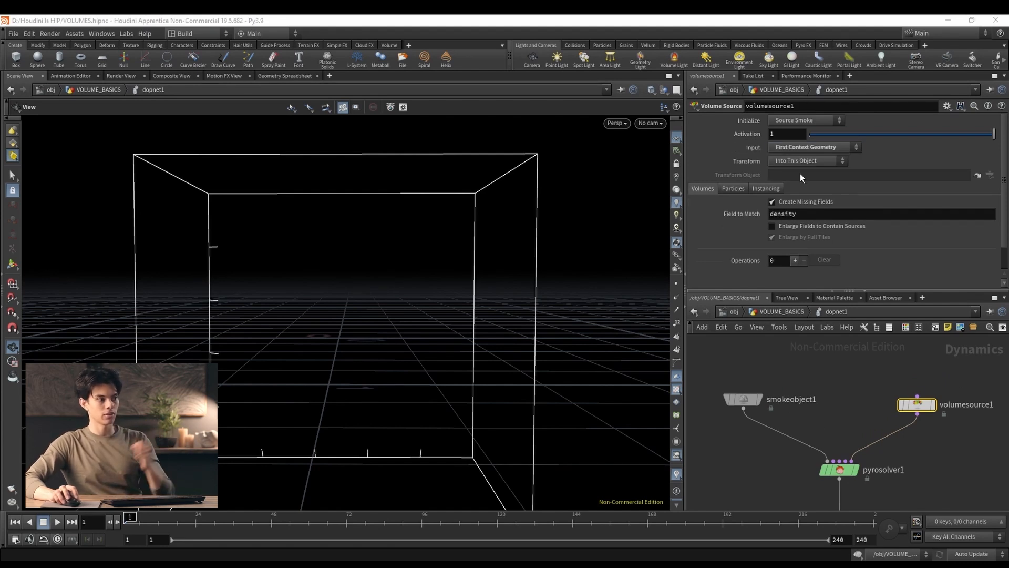
{"action": "left_click", "coordinate": [783, 311]}
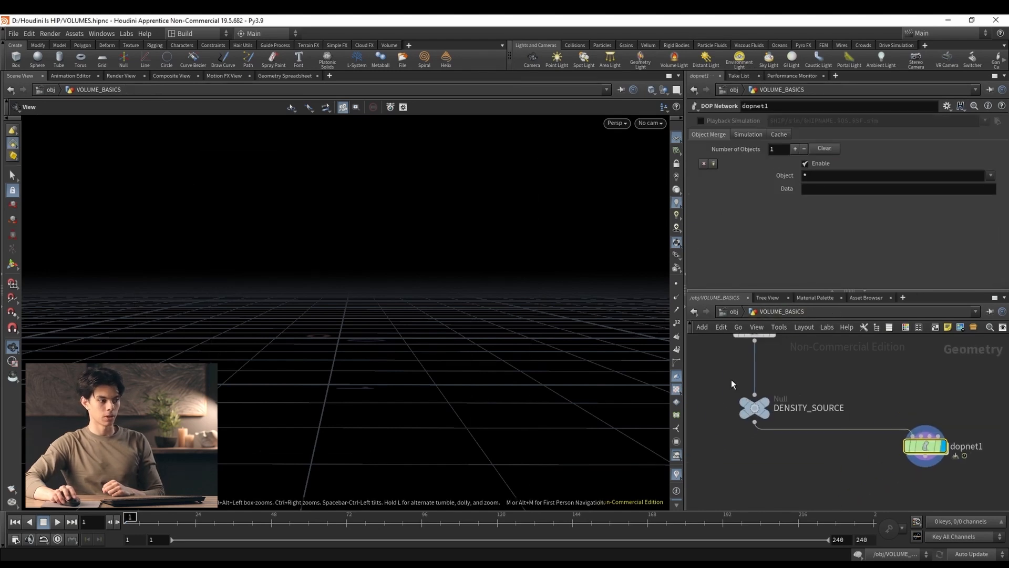
{"action": "double_click", "coordinate": [927, 449]}
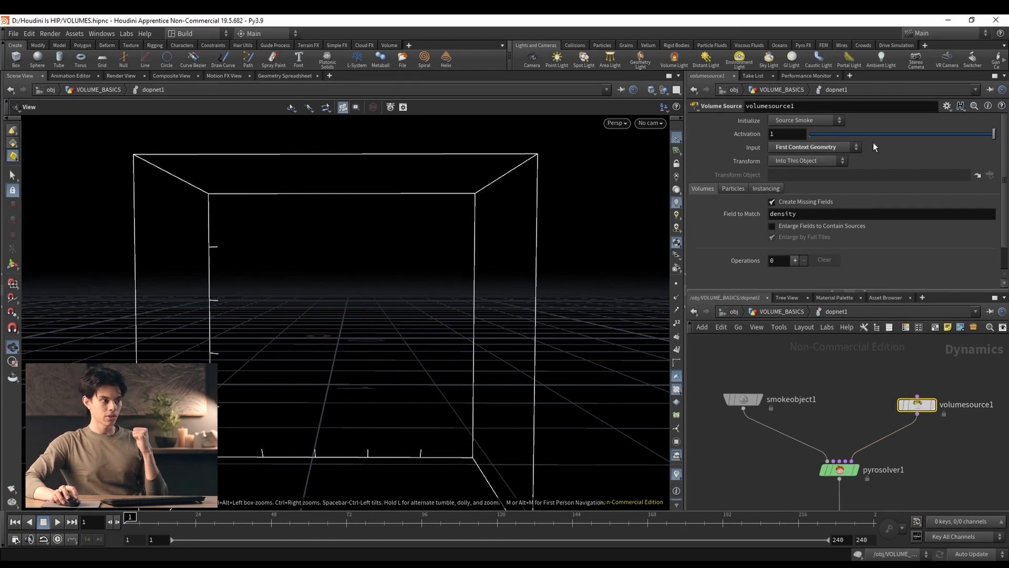
Add one source operation to the Volume Source node, keeping density as the Field to Match.
{"action": "scroll", "coordinate": [773, 201], "scroll_direction": "down", "scroll_amount": 2}
{"action": "double_click", "coordinate": [812, 189]}
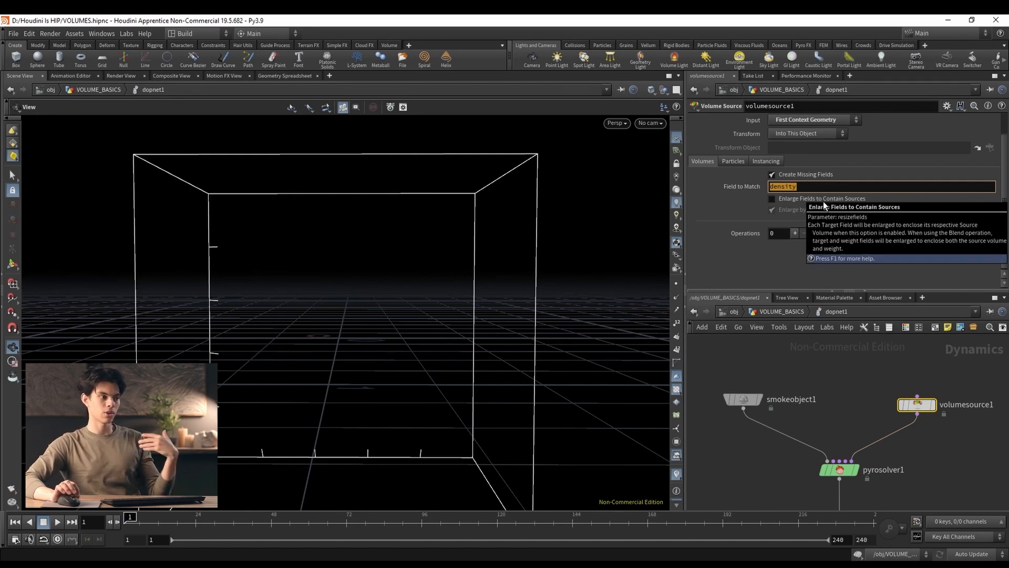
{"action": "left_click", "coordinate": [796, 237]}
{"action": "scroll", "coordinate": [797, 238], "scroll_direction": "down", "scroll_amount": 2}
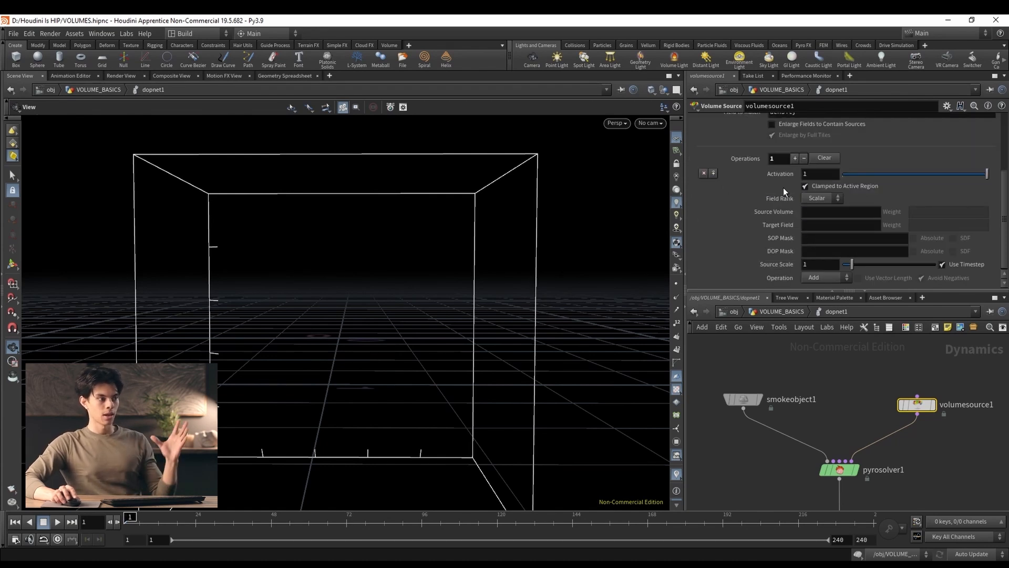
{"action": "scroll", "coordinate": [781, 238], "scroll_direction": "down", "scroll_amount": 1}
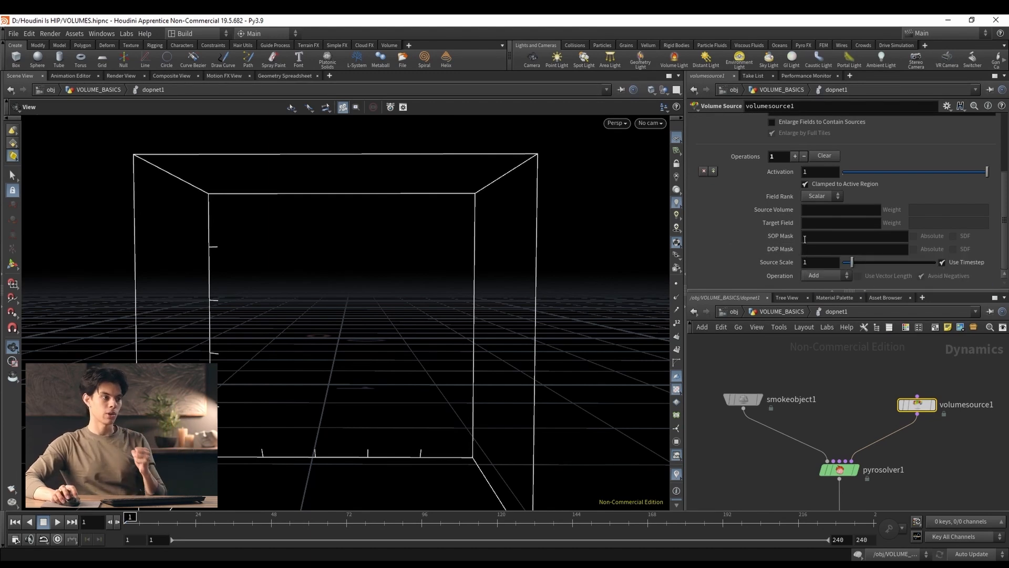
Set the operation's Source Volume to density and check the volume name in the DENSITY_SOURCE node's info.
{"action": "left_click", "coordinate": [820, 211]}
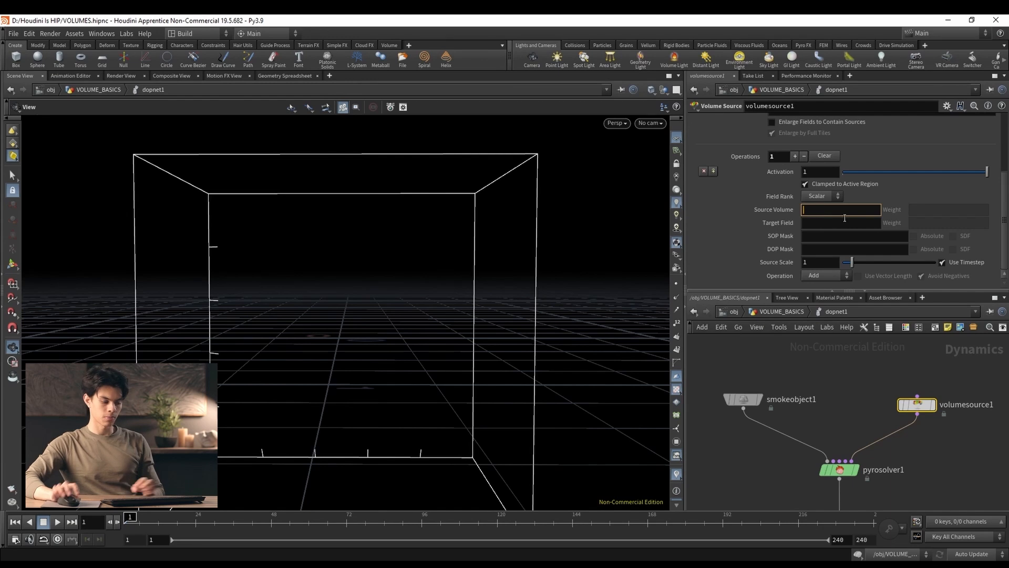
{"action": "type", "text": "density"}
{"action": "key", "text": "Return"}
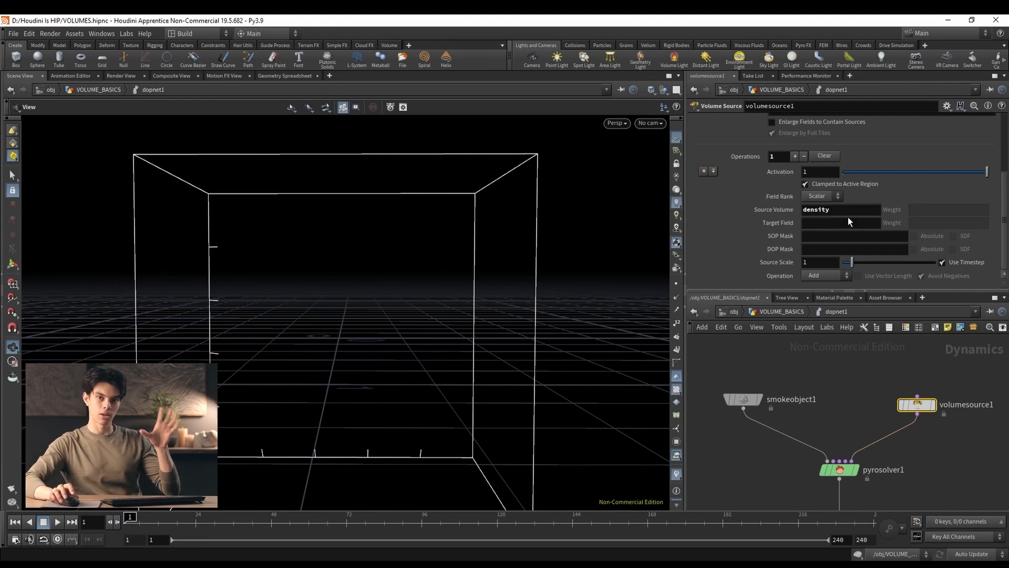
{"action": "key", "text": "u"}
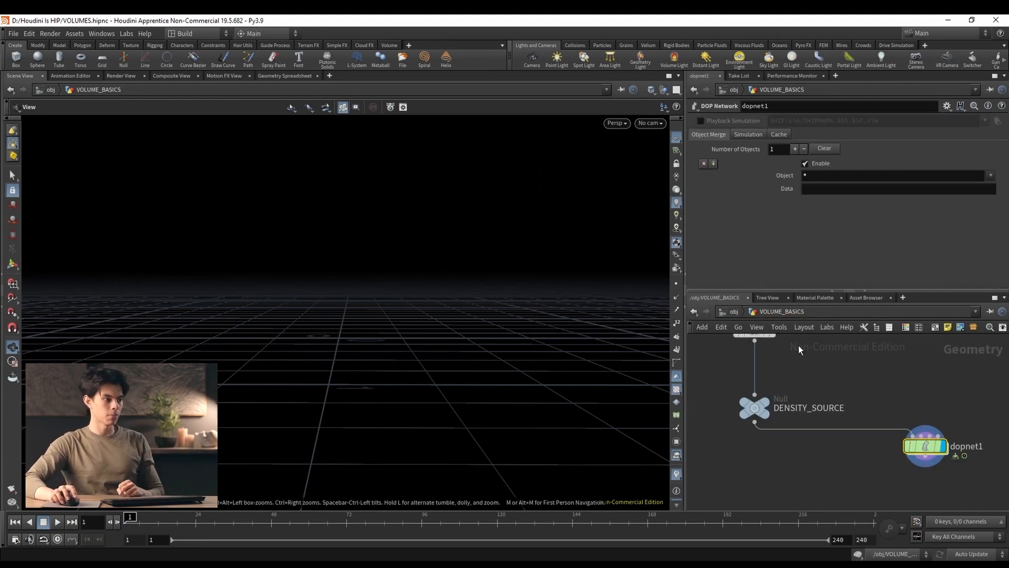
{"action": "middle_click", "coordinate": [761, 406]}
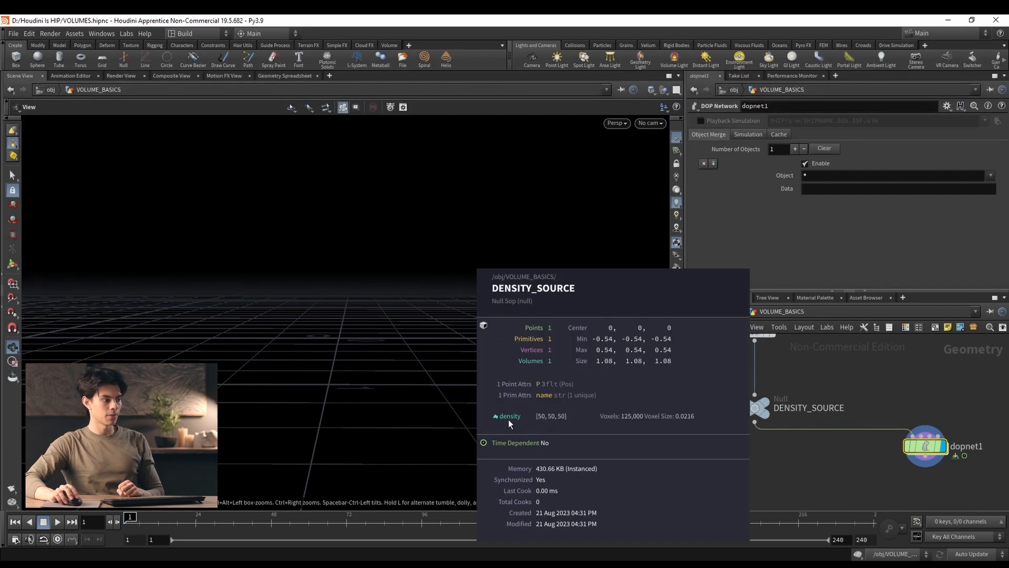
{"action": "double_click", "coordinate": [922, 454]}
Set the Volume Source operation's Target Field to density.
{"action": "left_click", "coordinate": [823, 223]}
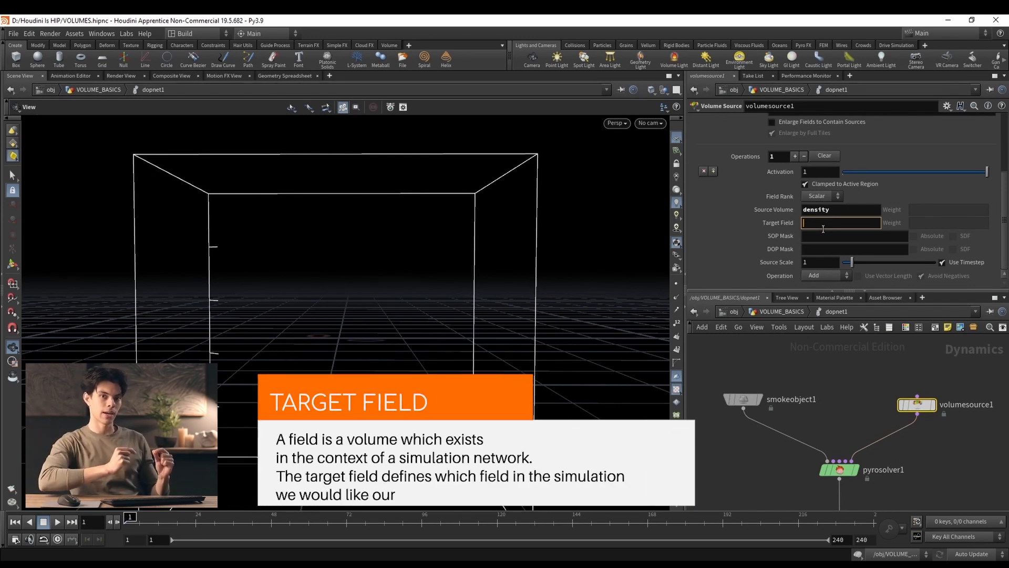
{"action": "key", "text": "shift+Tab"}
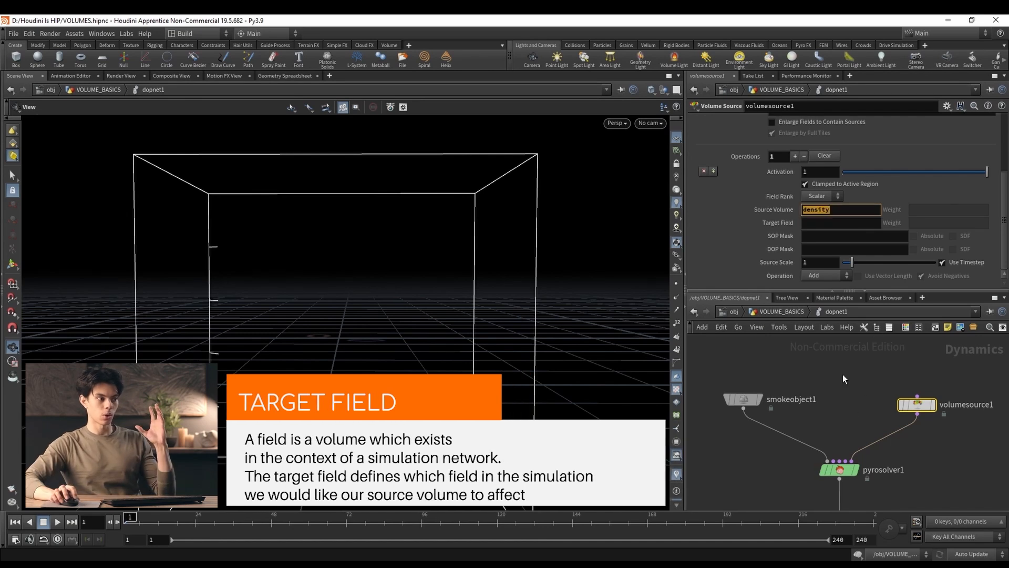
{"action": "left_click", "coordinate": [840, 222]}
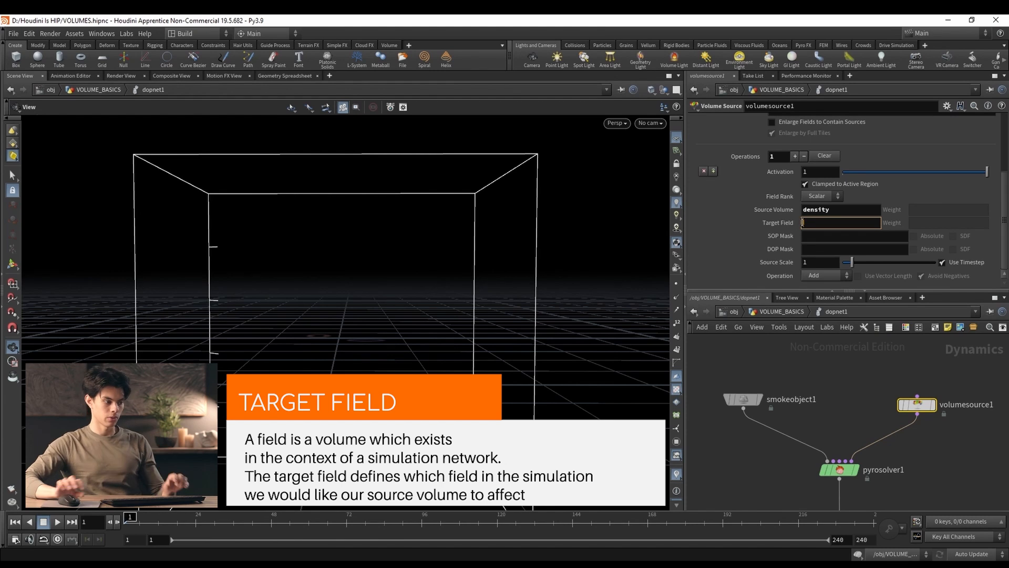
{"action": "type", "text": "density"}
{"action": "key", "text": "Return"}
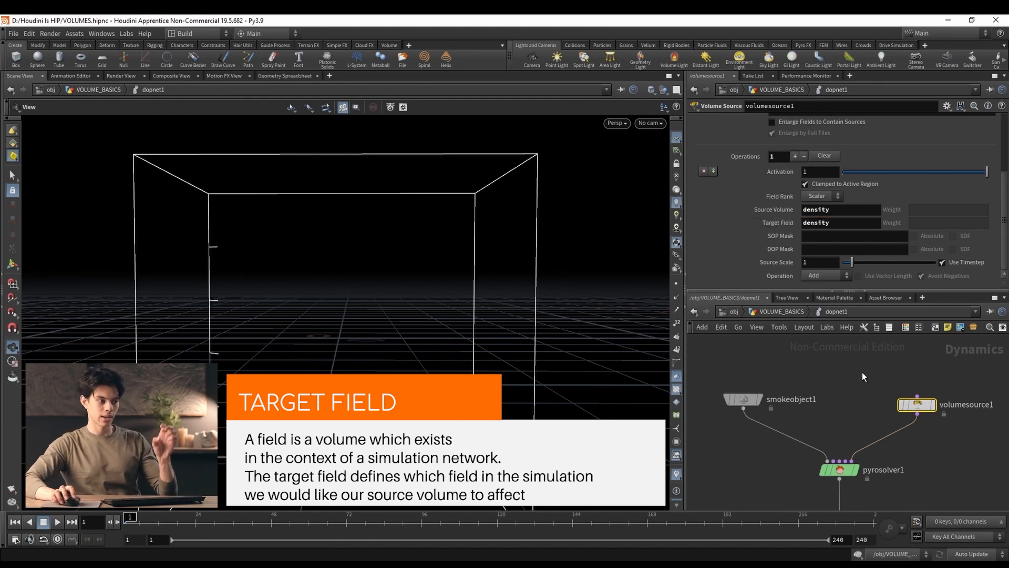
Review the Volume Source node's Source Volume, Target Field and Input settings alongside its connection to the Pyro Solver.
{"action": "middle_click_drag", "start_coordinate": [888, 412], "coordinate": [872, 384]}
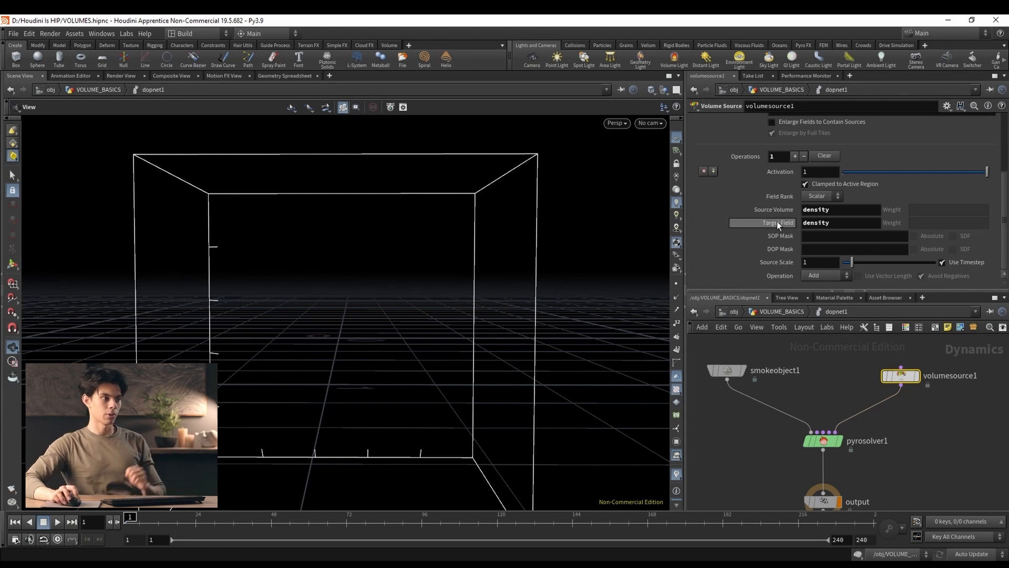
{"action": "left_click_drag", "start_coordinate": [836, 210], "coordinate": [781, 207]}
{"action": "left_click", "coordinate": [853, 226]}
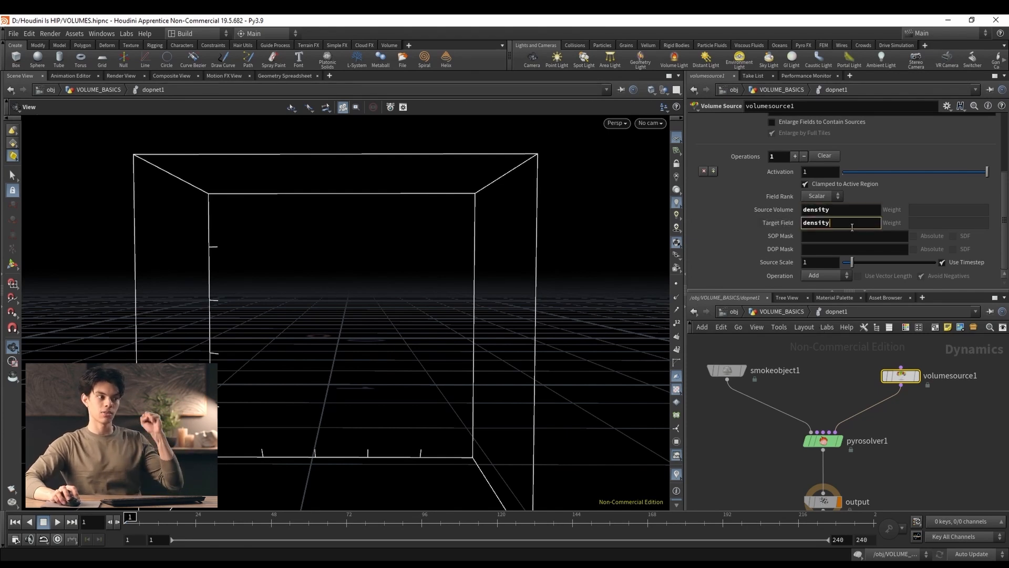
{"action": "left_click_drag", "start_coordinate": [852, 227], "coordinate": [778, 228]}
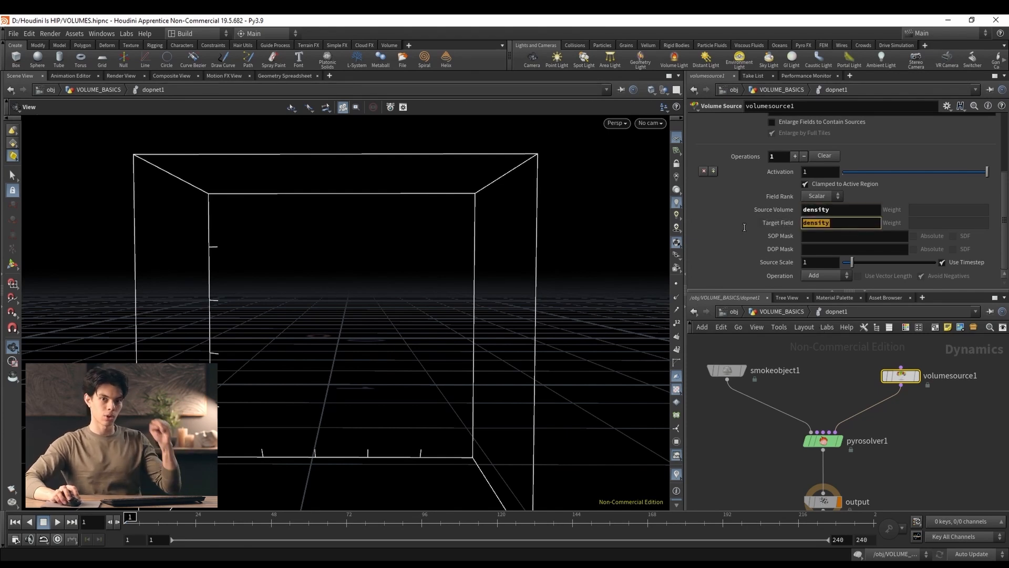
{"action": "left_click", "coordinate": [772, 279]}
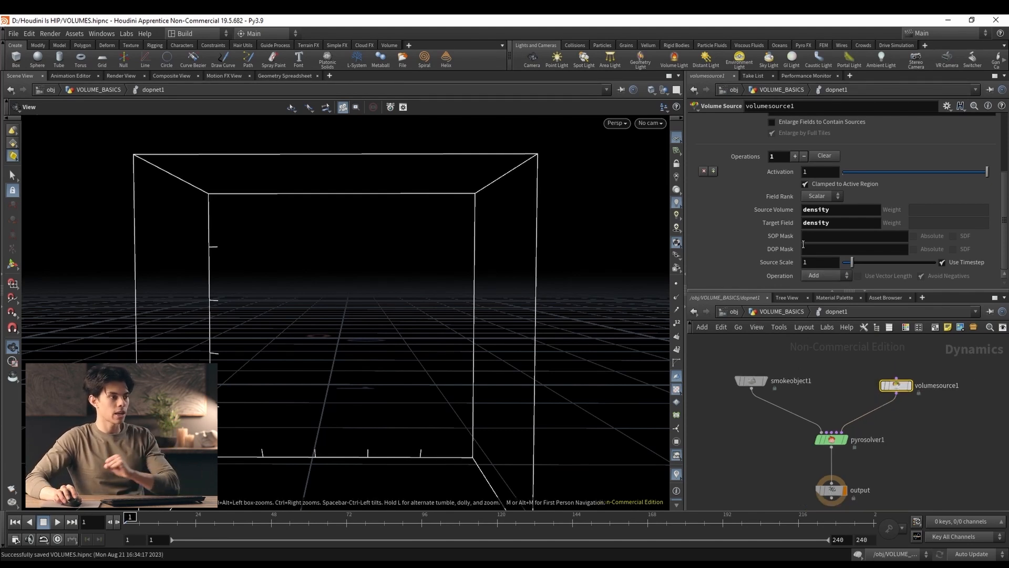
{"action": "scroll", "coordinate": [773, 236], "scroll_direction": "up", "scroll_amount": 5}
{"action": "scroll", "coordinate": [770, 242], "scroll_direction": "up", "scroll_amount": 1}
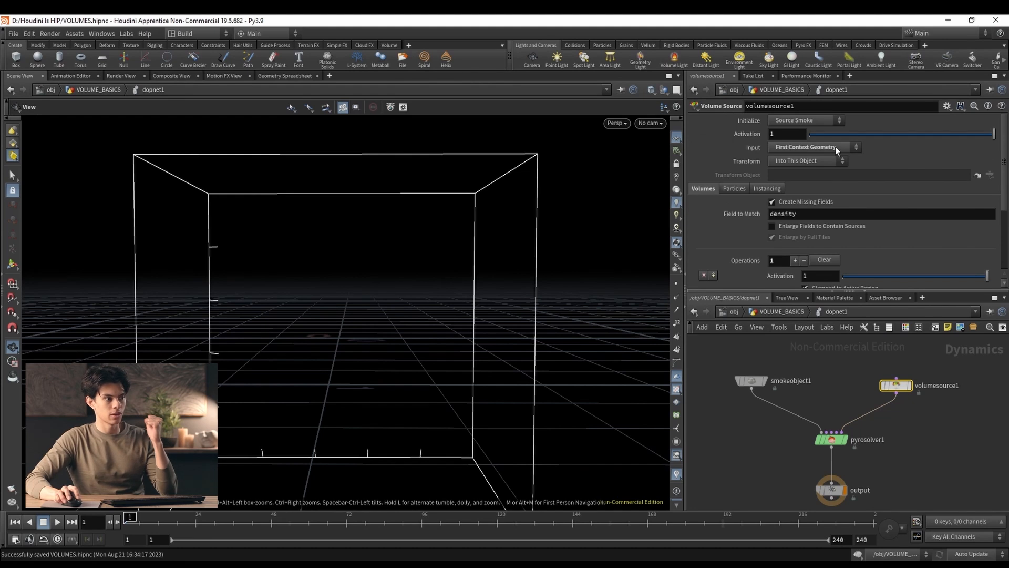
{"action": "middle_click_drag", "start_coordinate": [835, 398], "coordinate": [834, 369]}
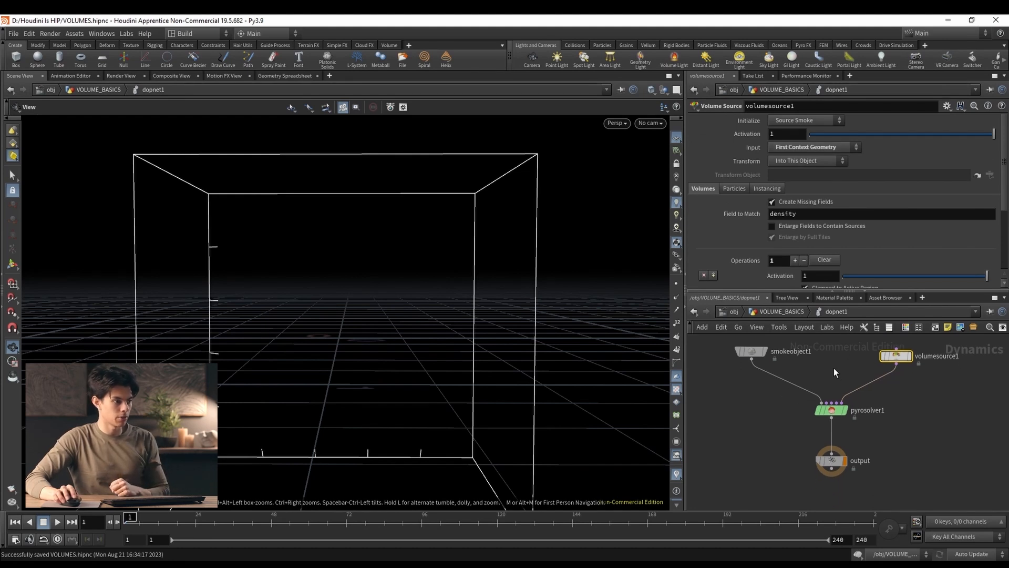
Play the simulation, inspect the smoke inside its bounding box from several angles, and return to frame 1.
{"action": "left_click", "coordinate": [58, 524]}
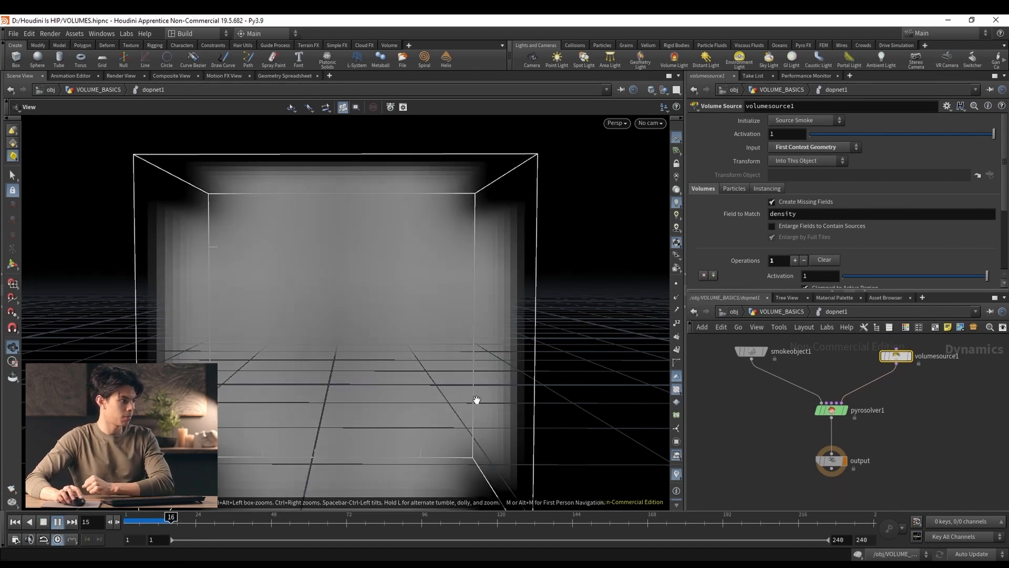
{"action": "right_click_drag", "start_coordinate": [475, 401], "coordinate": [316, 372]}
{"action": "left_click_drag", "start_coordinate": [315, 372], "coordinate": [371, 328]}
{"action": "scroll", "coordinate": [371, 328], "scroll_direction": "up", "scroll_amount": 1}
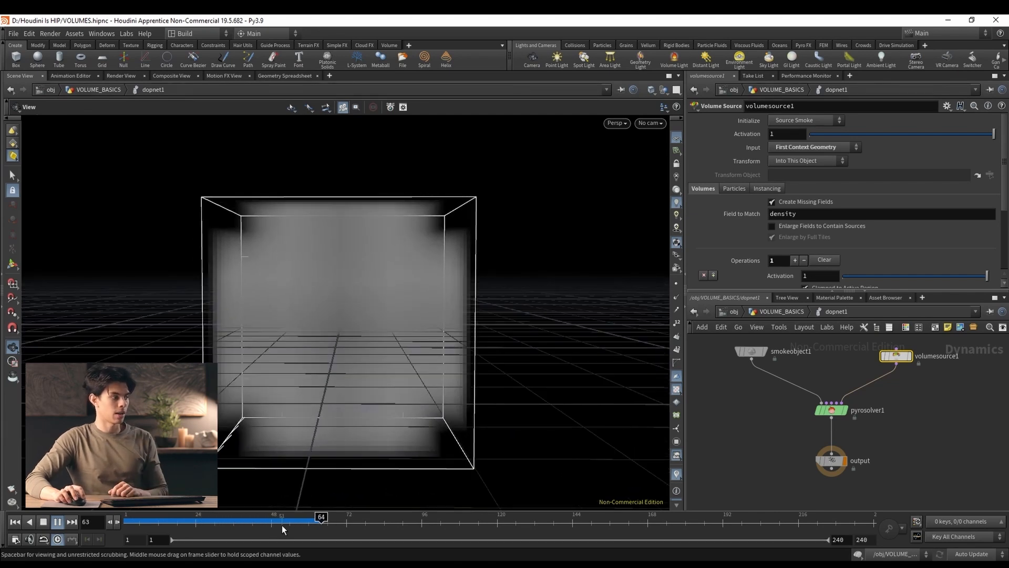
{"action": "left_click_drag", "start_coordinate": [275, 522], "coordinate": [371, 520]}
{"action": "scroll", "coordinate": [372, 306], "scroll_direction": "up", "scroll_amount": 1}
{"action": "left_click_drag", "start_coordinate": [372, 307], "coordinate": [377, 336]}
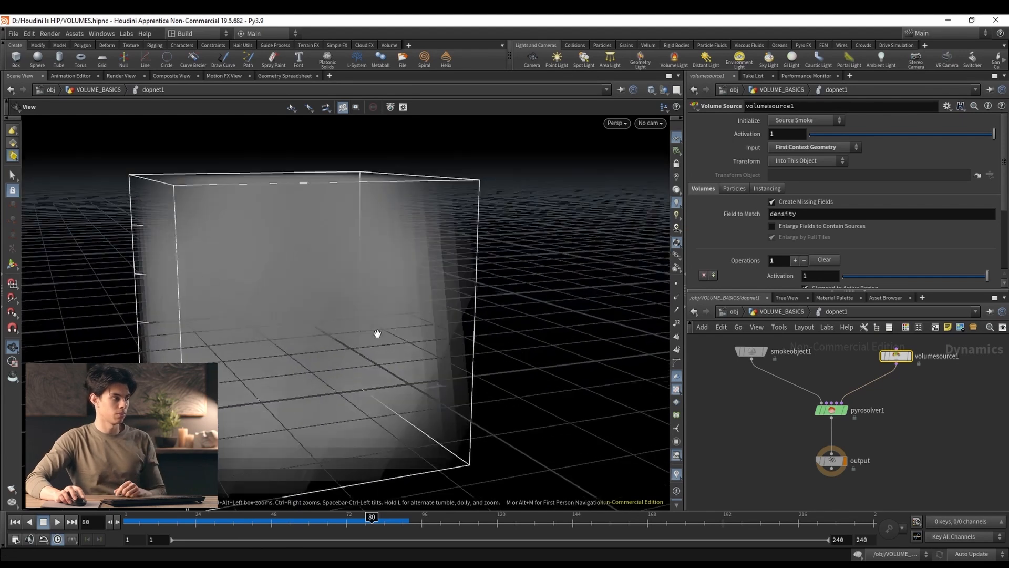
{"action": "scroll", "coordinate": [377, 336], "scroll_direction": "down", "scroll_amount": 2}
{"action": "left_click_drag", "start_coordinate": [362, 522], "coordinate": [55, 522]}
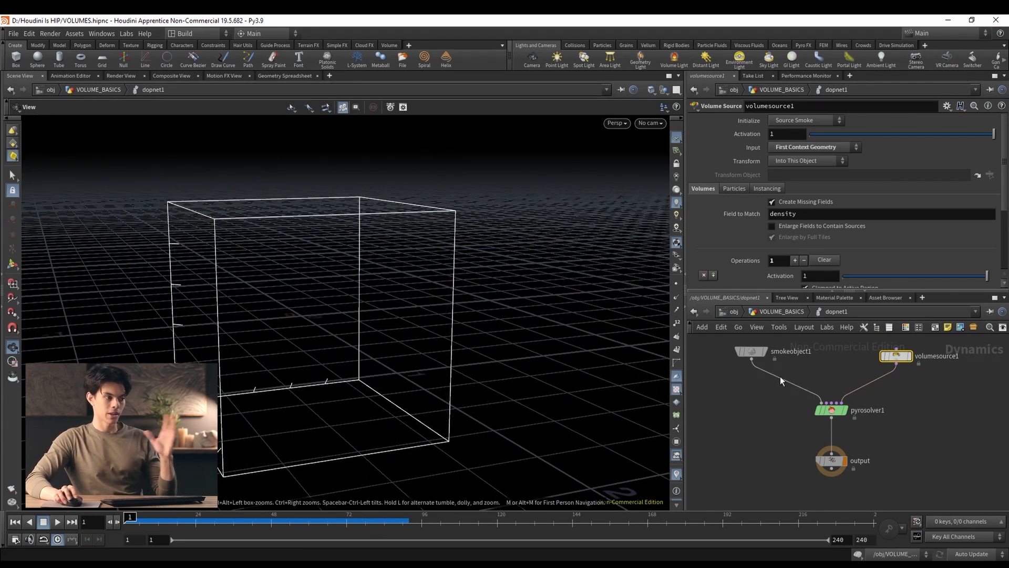
Set the Smoke Object's Size to 3, 3, 3.
{"action": "left_click_drag", "start_coordinate": [364, 310], "coordinate": [314, 297]}
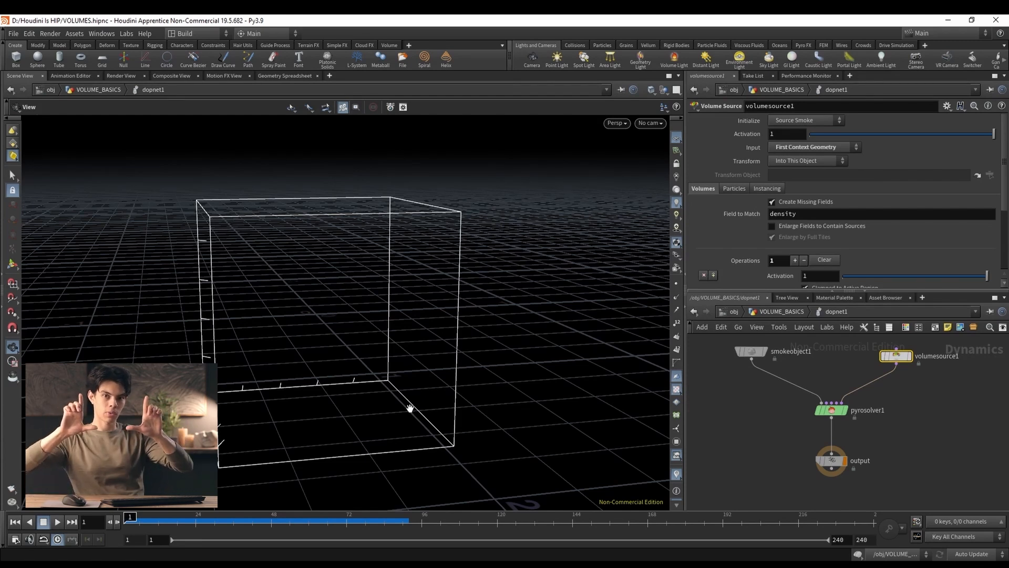
{"action": "left_click", "coordinate": [751, 351]}
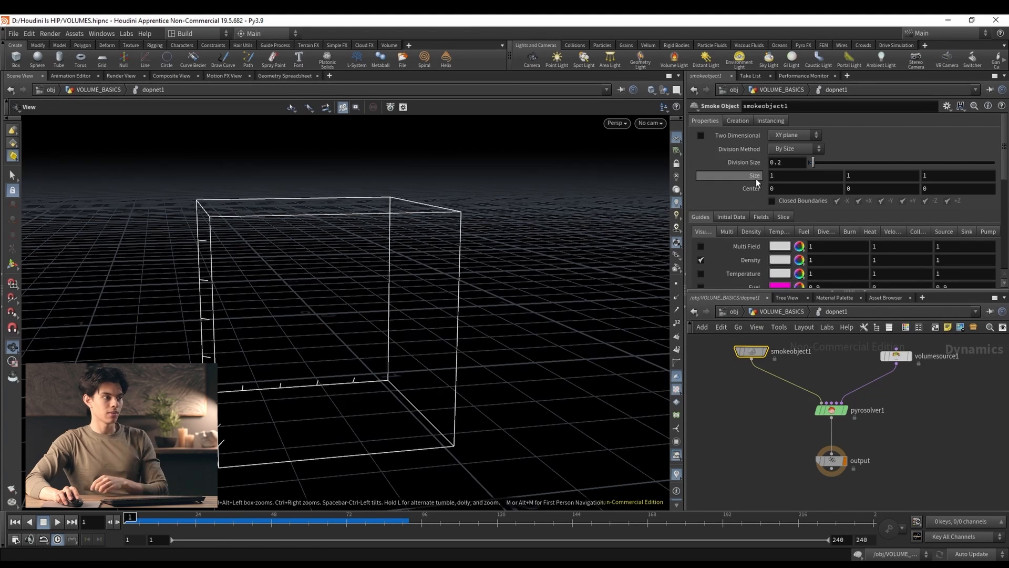
{"action": "middle_click_drag", "start_coordinate": [754, 180], "coordinate": [850, 184]}
{"action": "scroll", "coordinate": [437, 282], "scroll_direction": "down", "scroll_amount": 10}
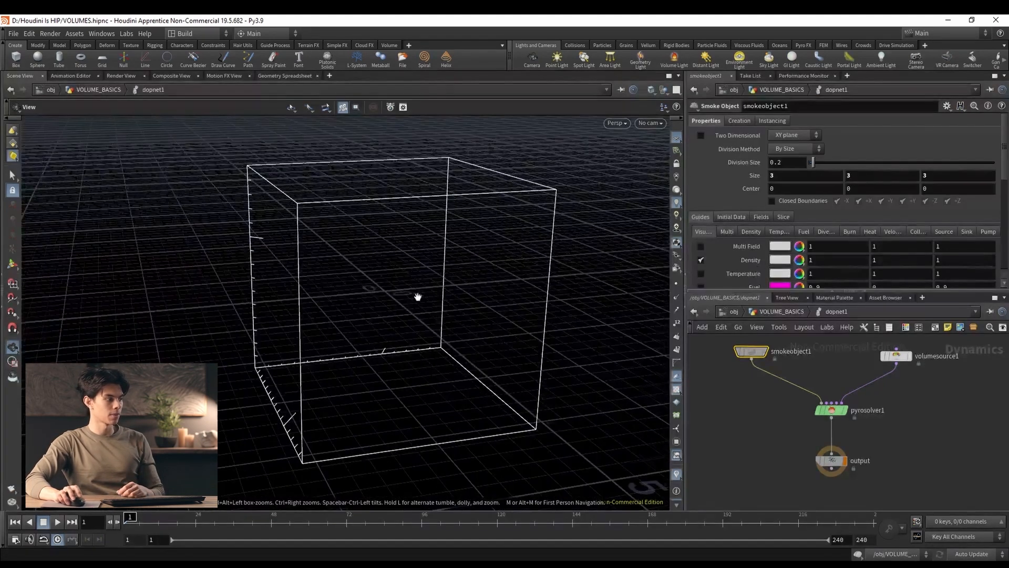
Play the simulation in the enlarged container and scrub back to frame 21 to examine the smoke's resolution.
{"action": "key", "text": "Up"}
{"action": "scroll", "coordinate": [421, 302], "scroll_direction": "up", "scroll_amount": 5}
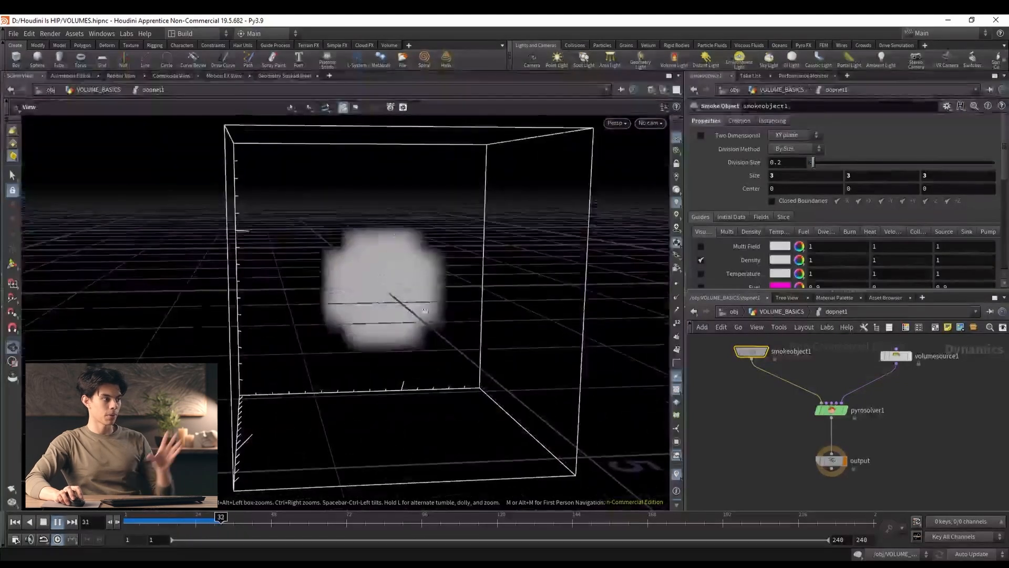
{"action": "left_click", "coordinate": [259, 523]}
{"action": "left_click_drag", "start_coordinate": [280, 526], "coordinate": [187, 522]}
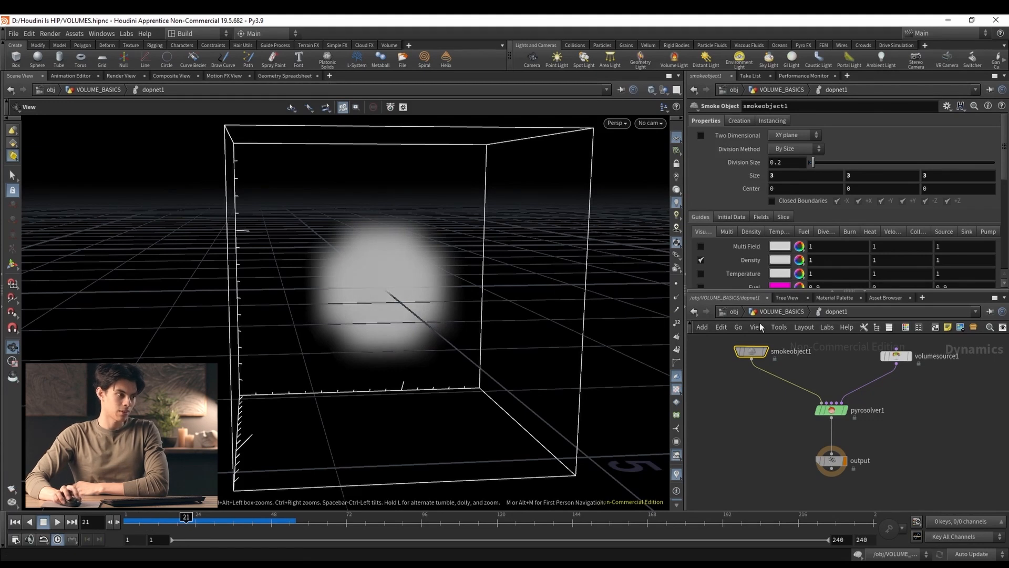
Display the DENSITY_SOURCE volume for comparison, rewind to frame 1, and check the IsoOffset node's uniform sampling settings.
{"action": "key", "text": "u"}
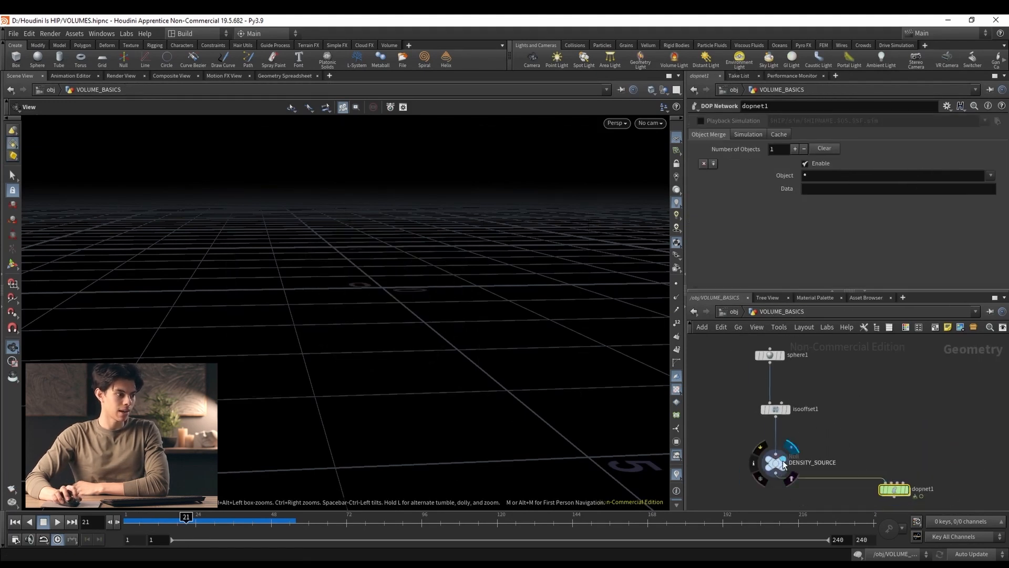
{"action": "left_click", "coordinate": [784, 464]}
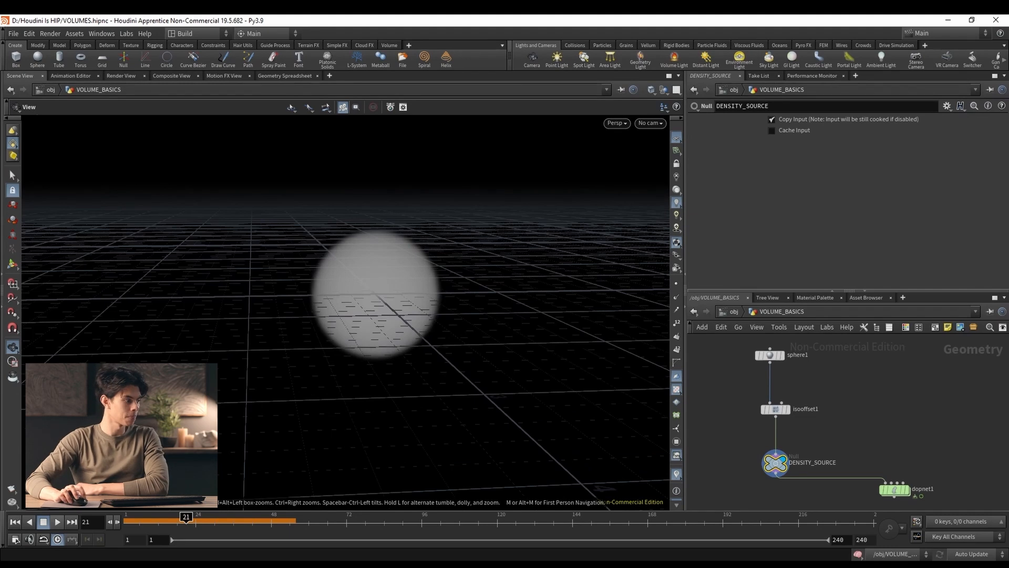
{"action": "left_click", "coordinate": [14, 522]}
{"action": "middle_click_drag", "start_coordinate": [931, 500], "coordinate": [899, 468]}
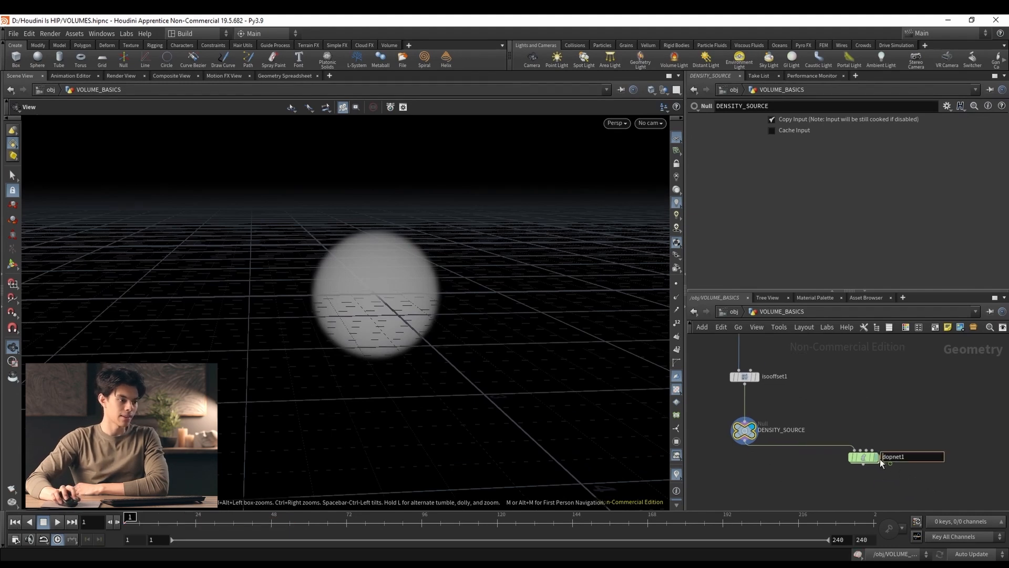
{"action": "left_click", "coordinate": [877, 461]}
{"action": "double_click", "coordinate": [877, 462]}
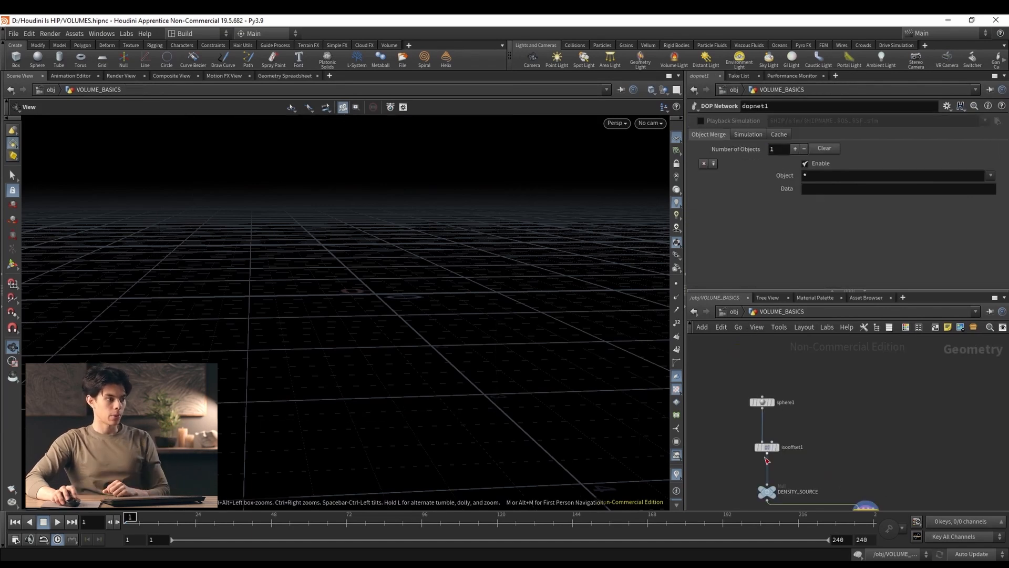
{"action": "left_click", "coordinate": [767, 447]}
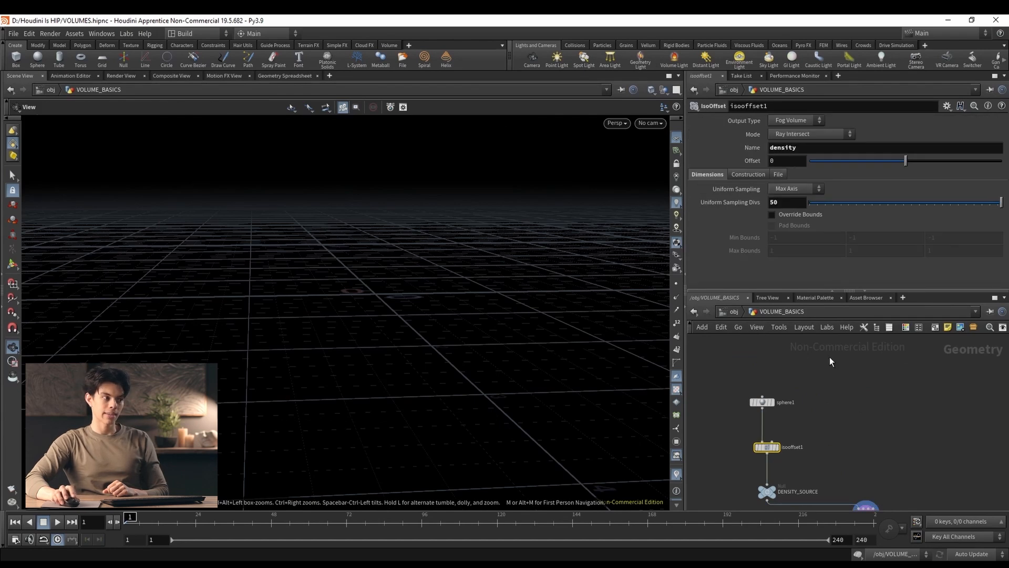
{"action": "scroll", "coordinate": [841, 458], "scroll_direction": "up", "scroll_amount": 2}
Inside the DOP network, set the Smoke Object's Division Method to Max Axis with 100 Uniform Divisions.
{"action": "double_click", "coordinate": [829, 463]}
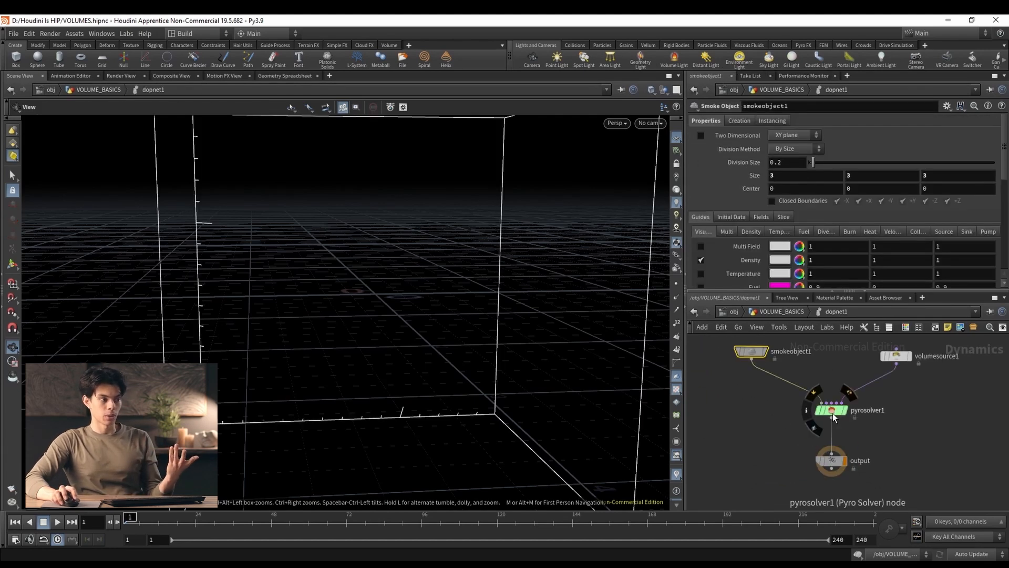
{"action": "left_click", "coordinate": [794, 149]}
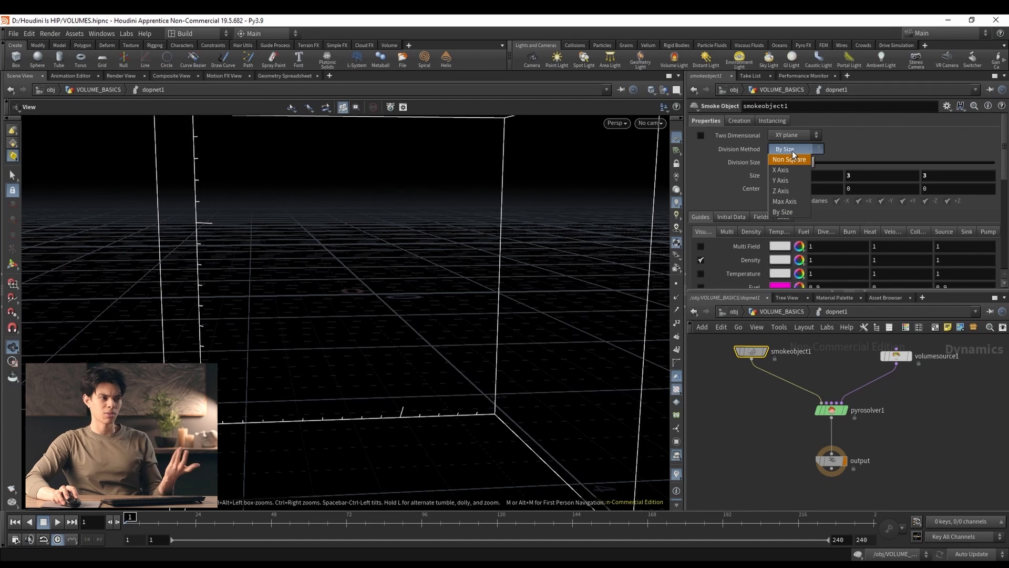
{"action": "left_click", "coordinate": [785, 201]}
{"action": "left_click_drag", "start_coordinate": [786, 163], "coordinate": [758, 162]}
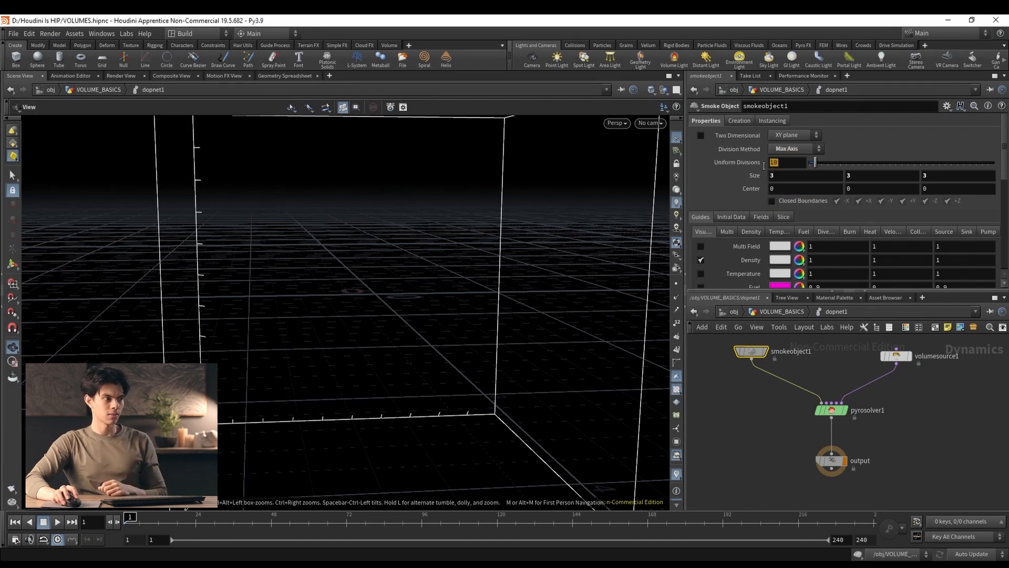
{"action": "type", "text": "100"}
{"action": "key", "text": "Return"}
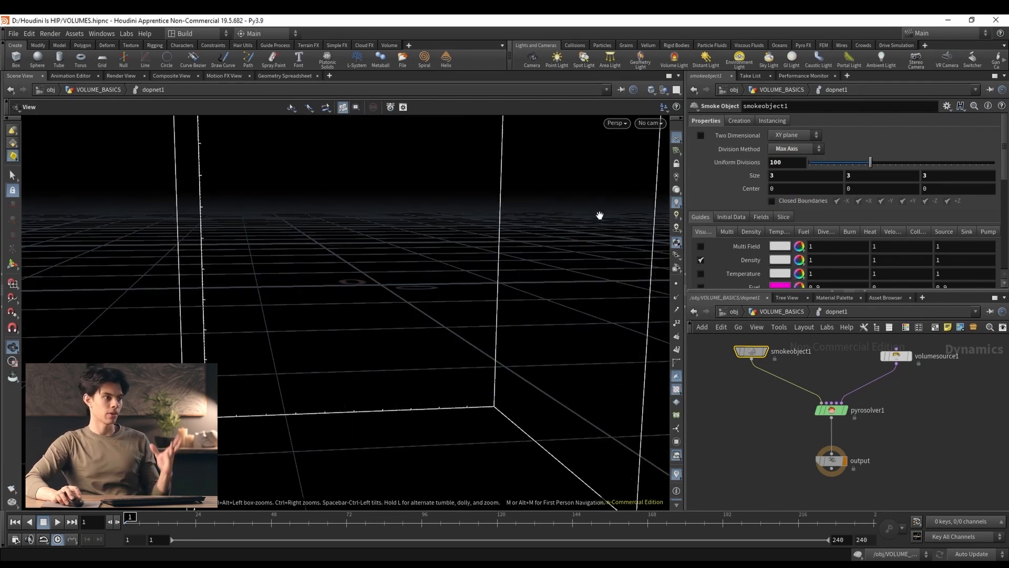
Play the simulation at the new container resolution, examine the smoke up close, and rewind to frame 1.
{"action": "left_click", "coordinate": [59, 522]}
{"action": "left_click_drag", "start_coordinate": [407, 311], "coordinate": [363, 284]}
{"action": "scroll", "coordinate": [383, 263], "scroll_direction": "up", "scroll_amount": 5}
{"action": "left_click_drag", "start_coordinate": [380, 330], "coordinate": [405, 329]}
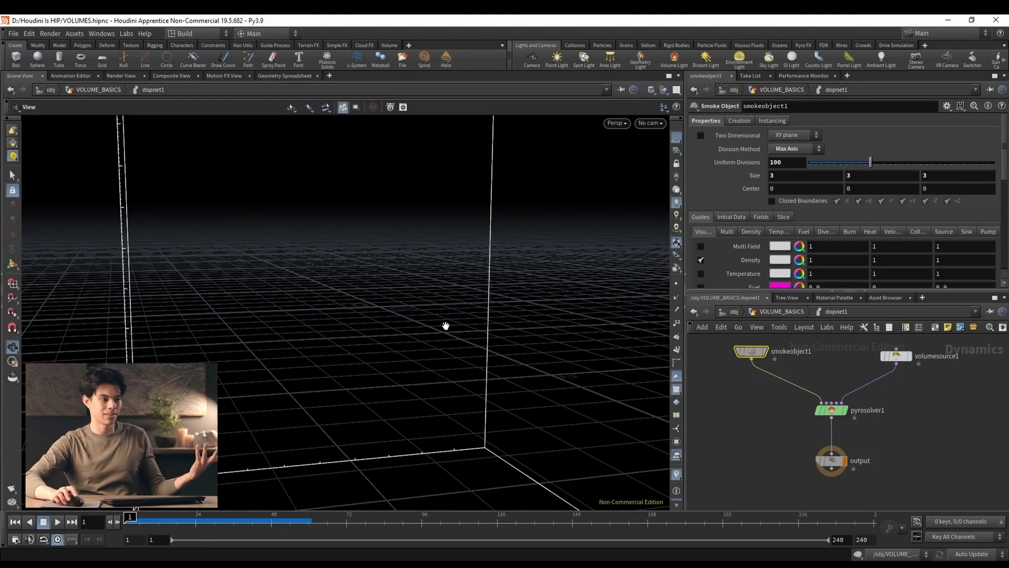
Disable combustion on the Pyro Solver and replay the simulation to check the smoke, rewinding to frame 1.
{"action": "left_click", "coordinate": [832, 409]}
{"action": "left_click", "coordinate": [778, 122]}
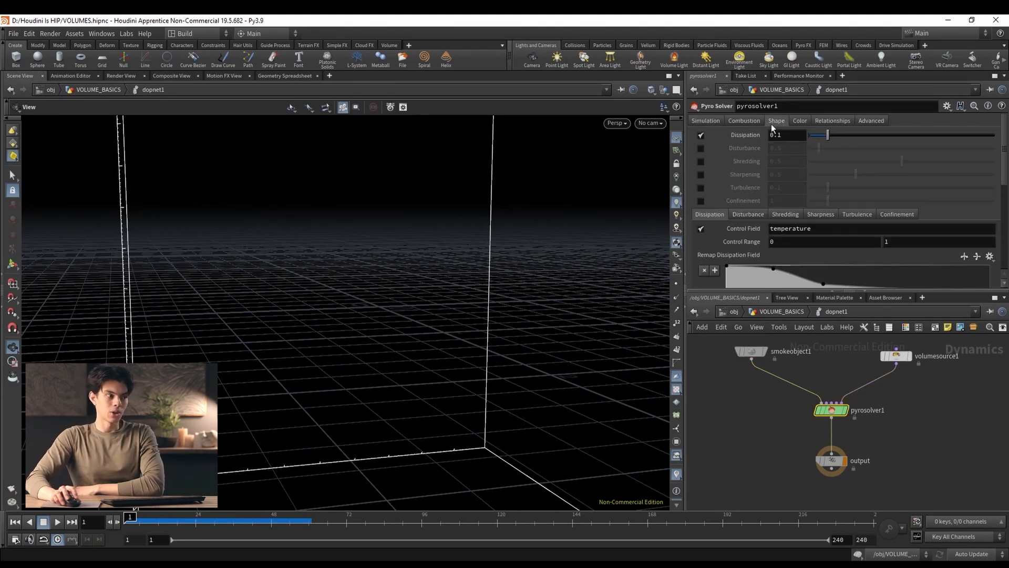
{"action": "left_click", "coordinate": [711, 124]}
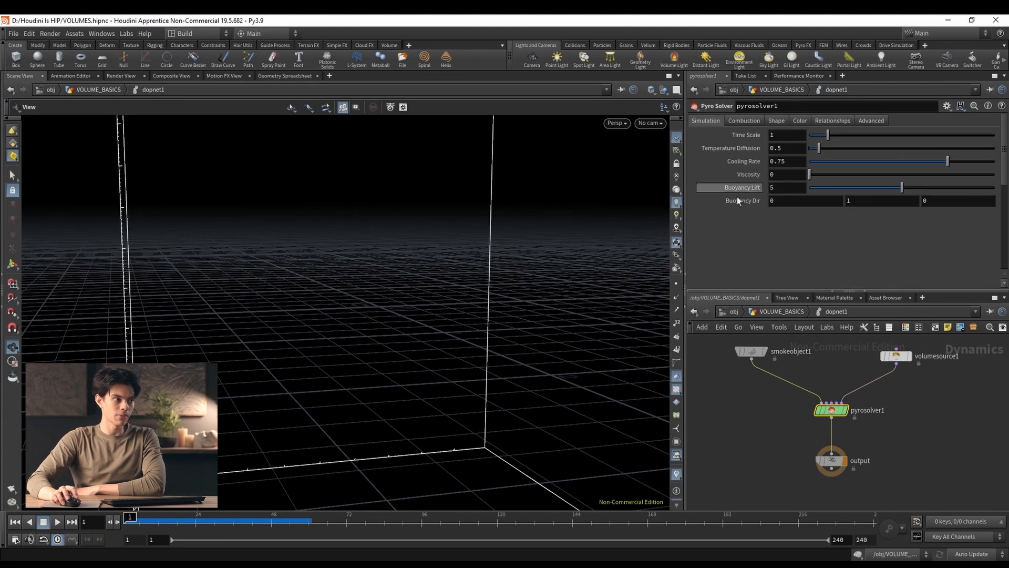
{"action": "left_click", "coordinate": [744, 120]}
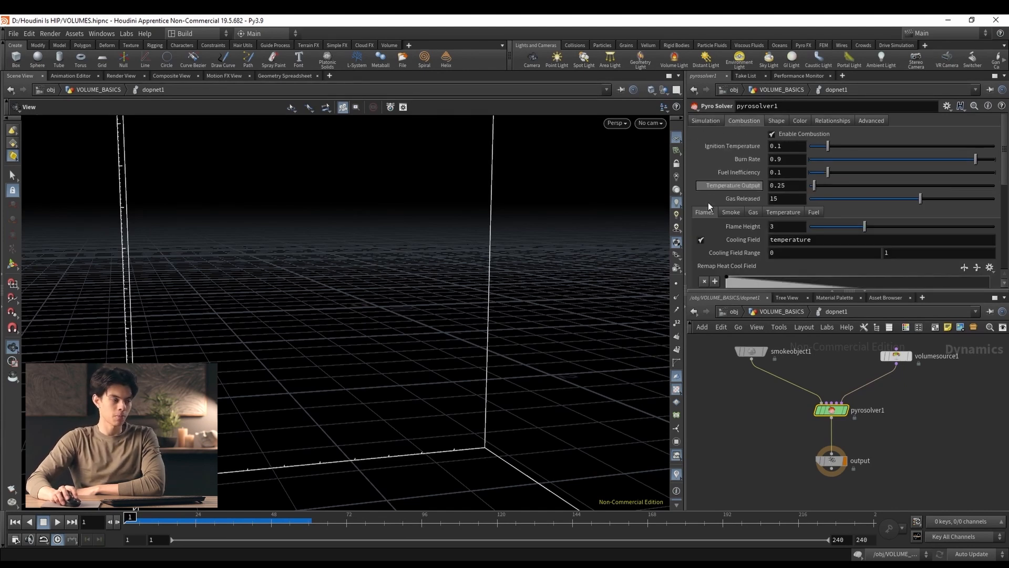
{"action": "left_click", "coordinate": [773, 135]}
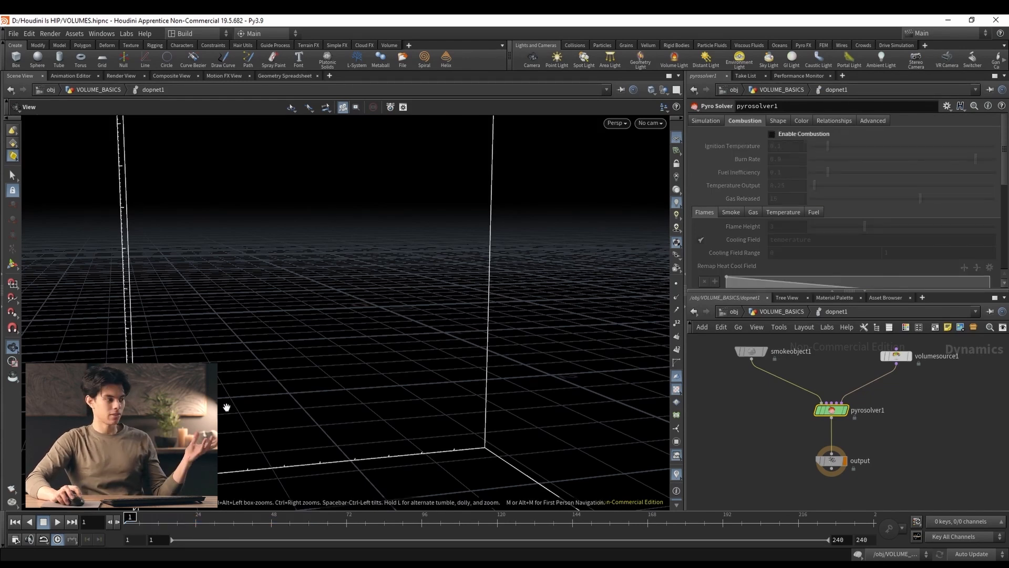
{"action": "left_click", "coordinate": [58, 522]}
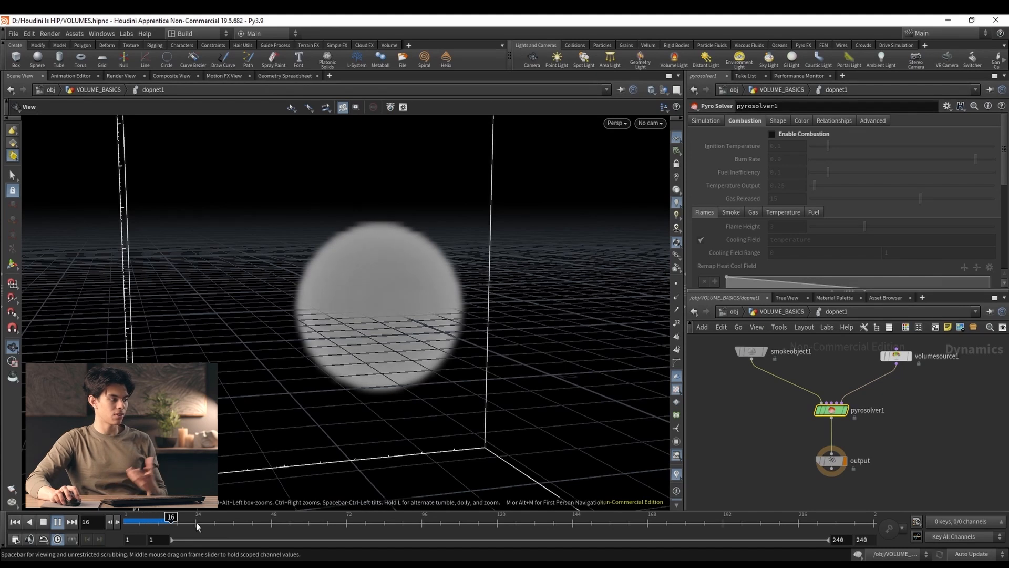
{"action": "left_click", "coordinate": [15, 522]}
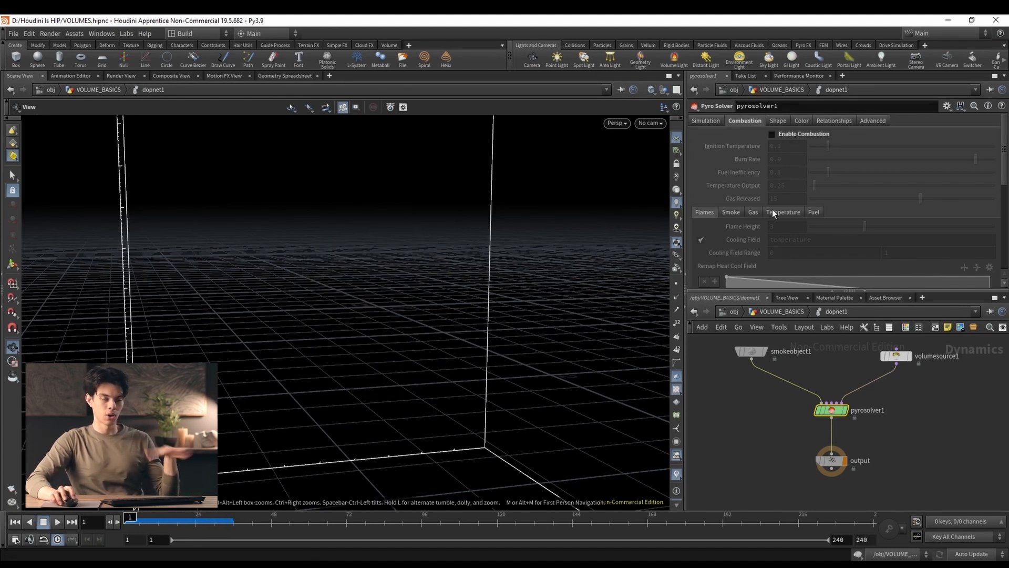
Enable Disturbance in the Pyro Solver's Shape settings, keeping its strength at 0.5.
{"action": "left_click", "coordinate": [773, 121]}
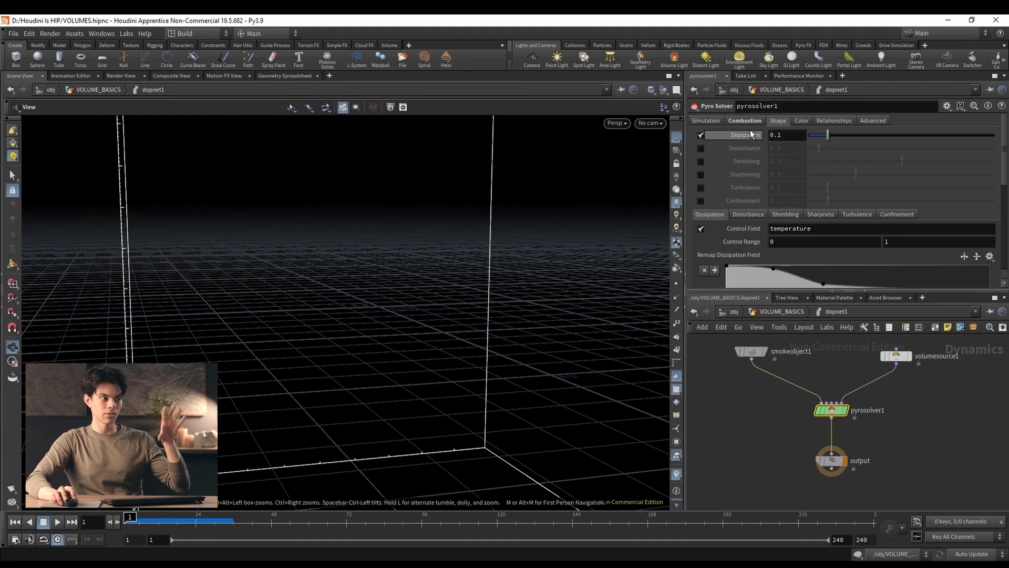
{"action": "mouse_move", "coordinate": [752, 175]}
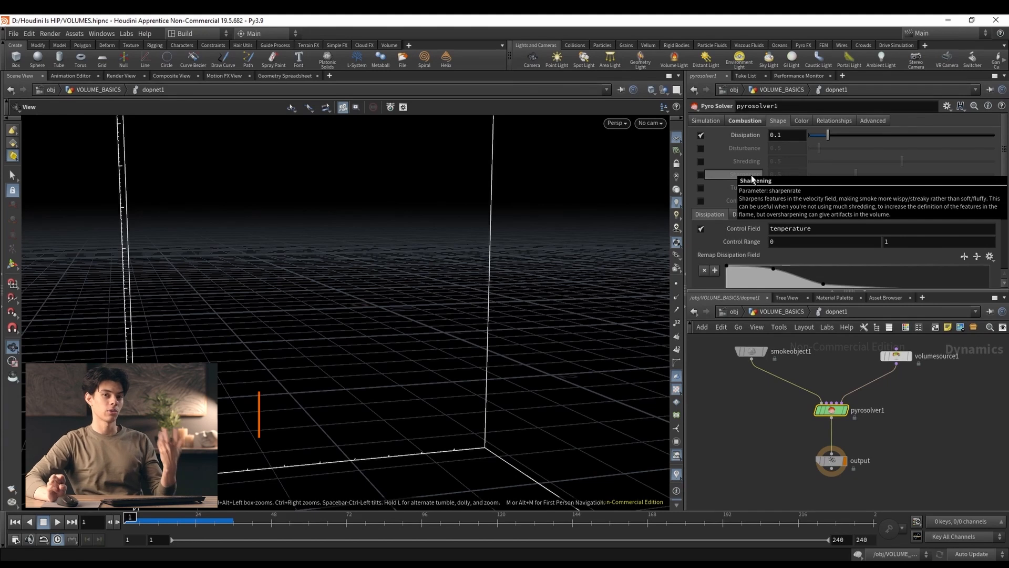
{"action": "mouse_move", "coordinate": [758, 137]}
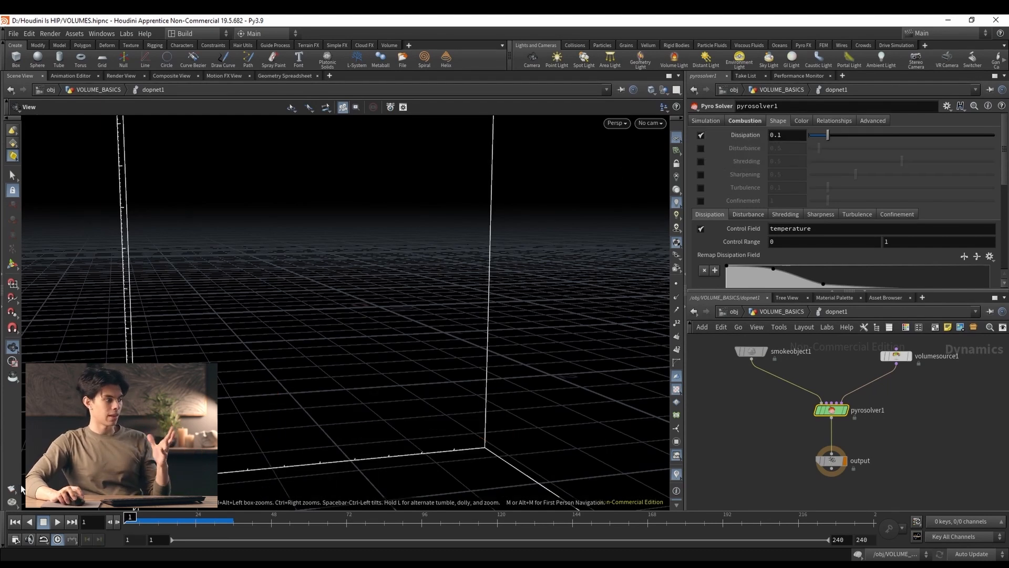
{"action": "left_click", "coordinate": [701, 149]}
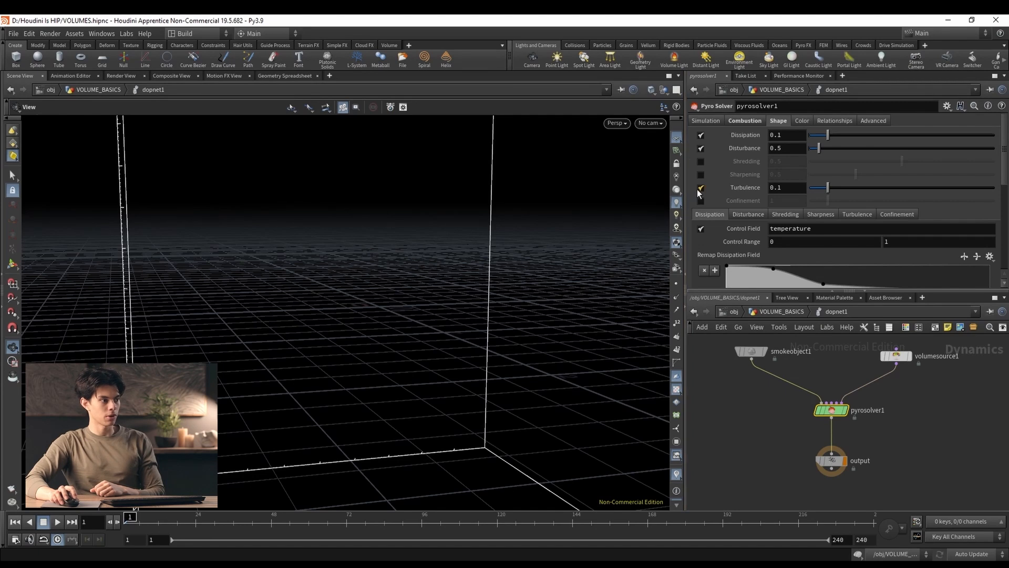
Play the simulation and stop at frame 46 to examine the disturbed smoke within the whole container.
{"action": "left_click", "coordinate": [59, 521]}
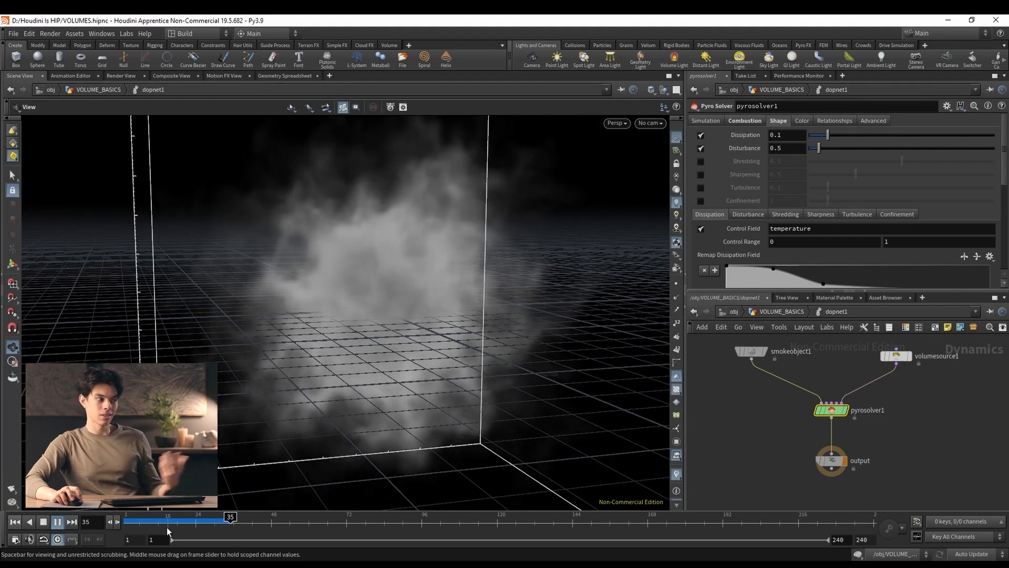
{"action": "left_click", "coordinate": [50, 521]}
{"action": "left_click", "coordinate": [56, 521]}
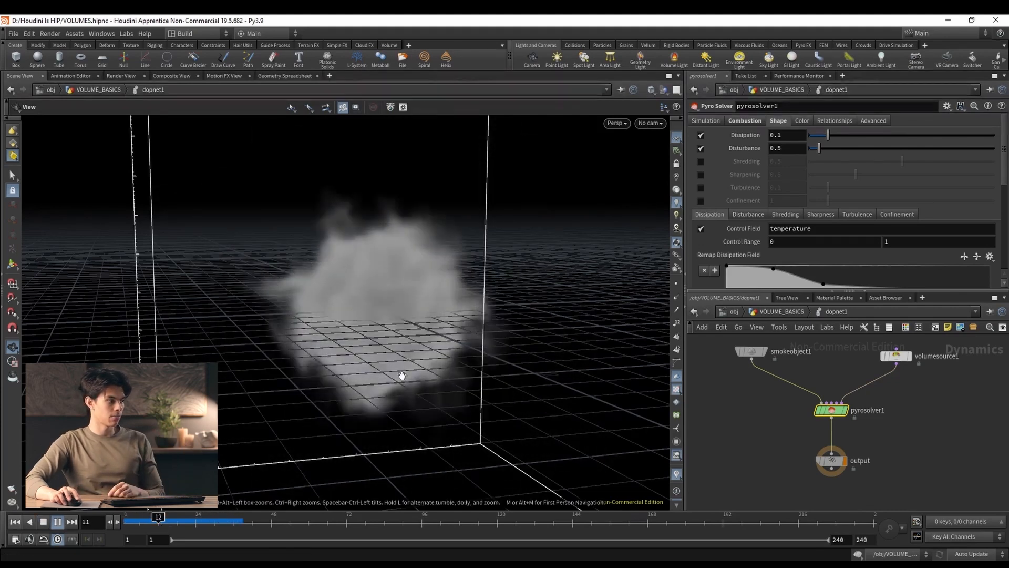
{"action": "left_click_drag", "start_coordinate": [401, 371], "coordinate": [373, 401]}
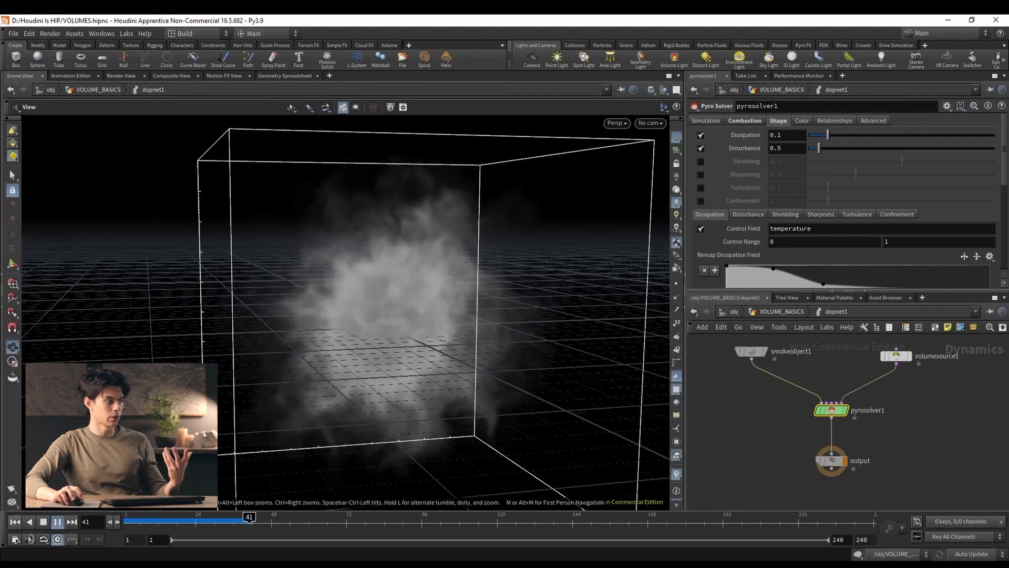
{"action": "key", "text": "Up"}
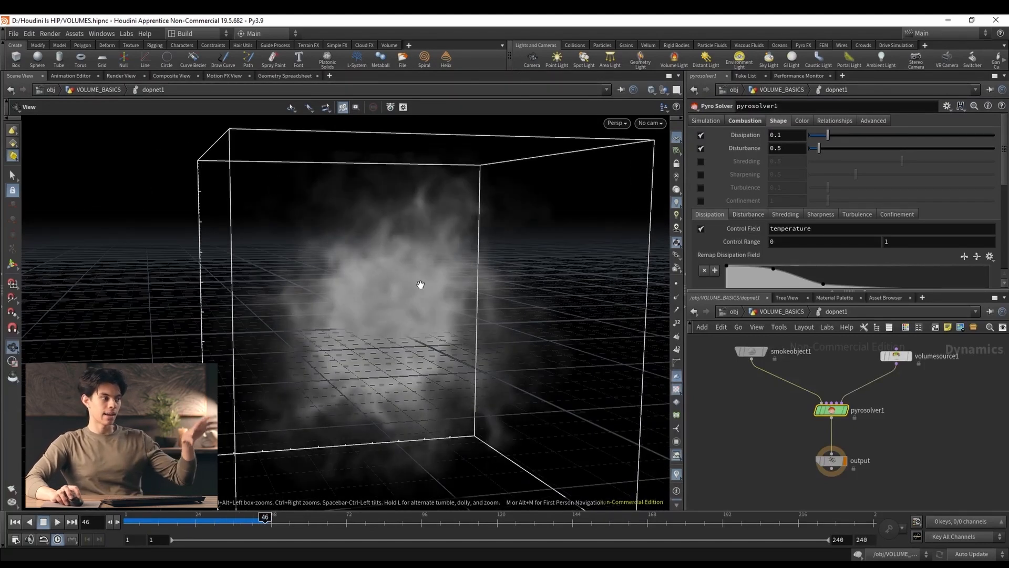
Review the Pyro Solver's detailed Disturbance parameters and set the Disturbance strength to 0.1.
{"action": "left_click", "coordinate": [758, 218]}
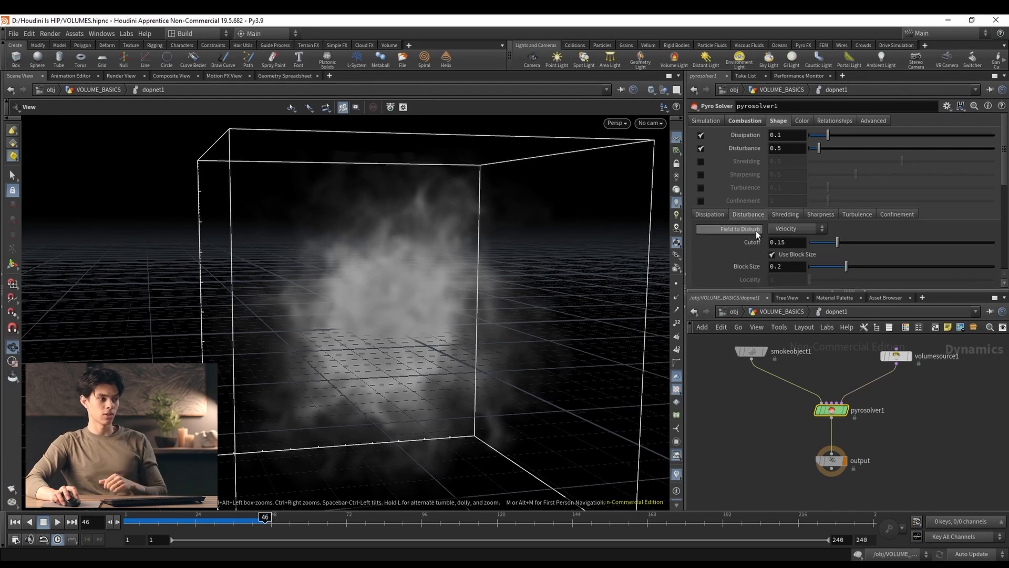
{"action": "scroll", "coordinate": [743, 245], "scroll_direction": "down", "scroll_amount": 2}
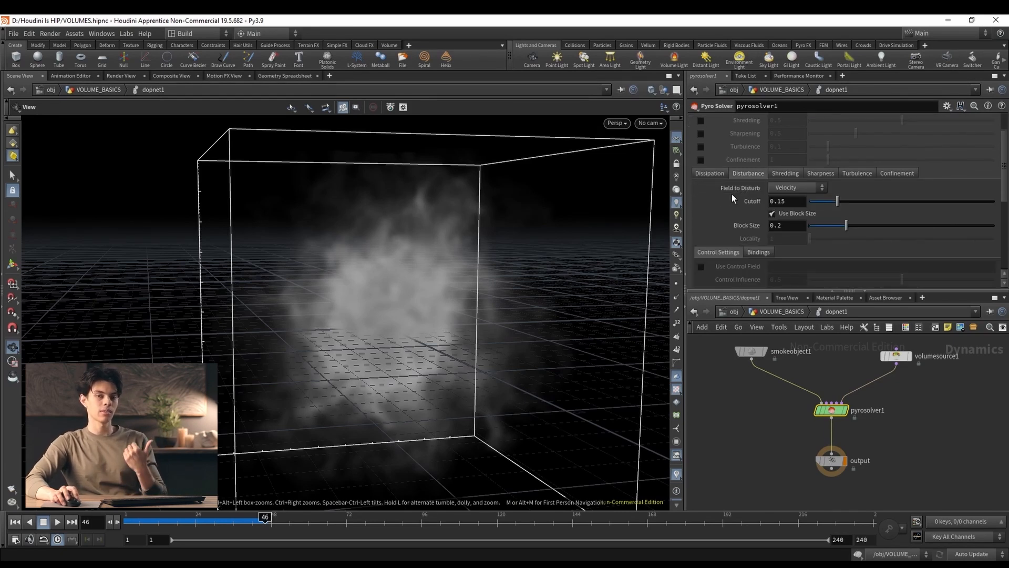
{"action": "left_click", "coordinate": [798, 189]}
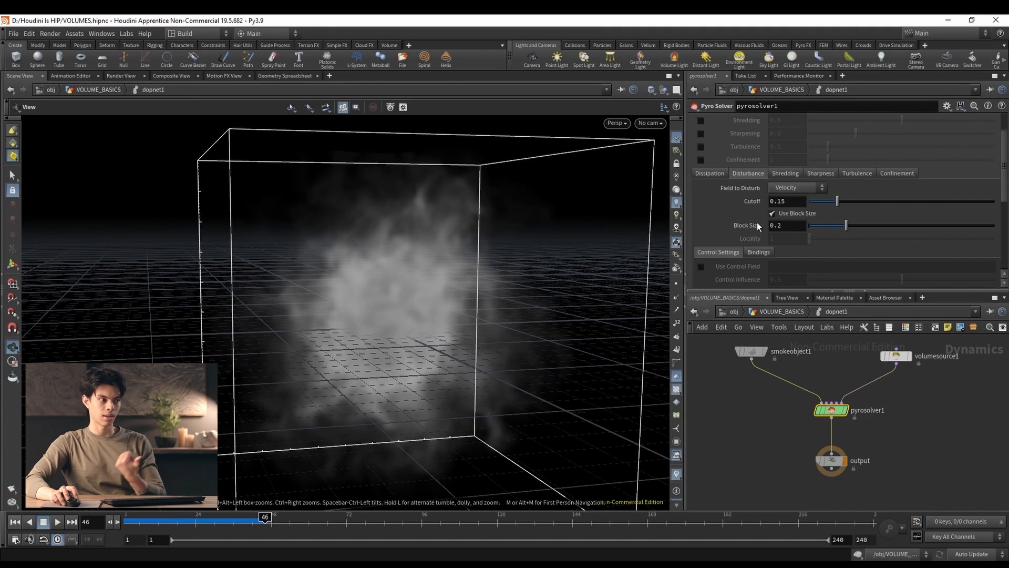
{"action": "scroll", "coordinate": [746, 228], "scroll_direction": "up", "scroll_amount": 2}
{"action": "mouse_move", "coordinate": [733, 242]}
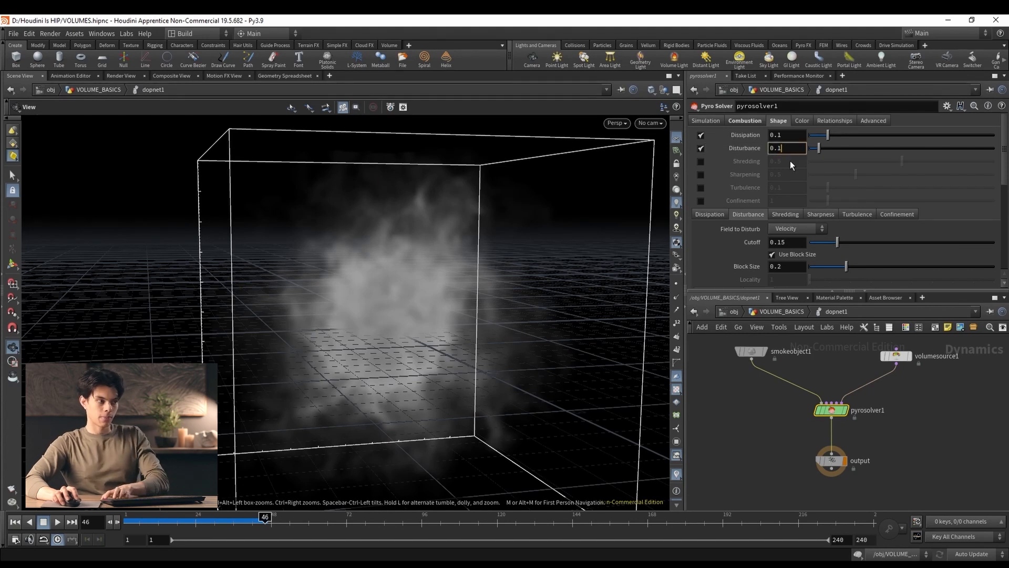
{"action": "key", "text": "Return"}
Replay the simulation from frame 1 to examine the smoke with the weaker disturbance.
{"action": "left_click", "coordinate": [14, 522]}
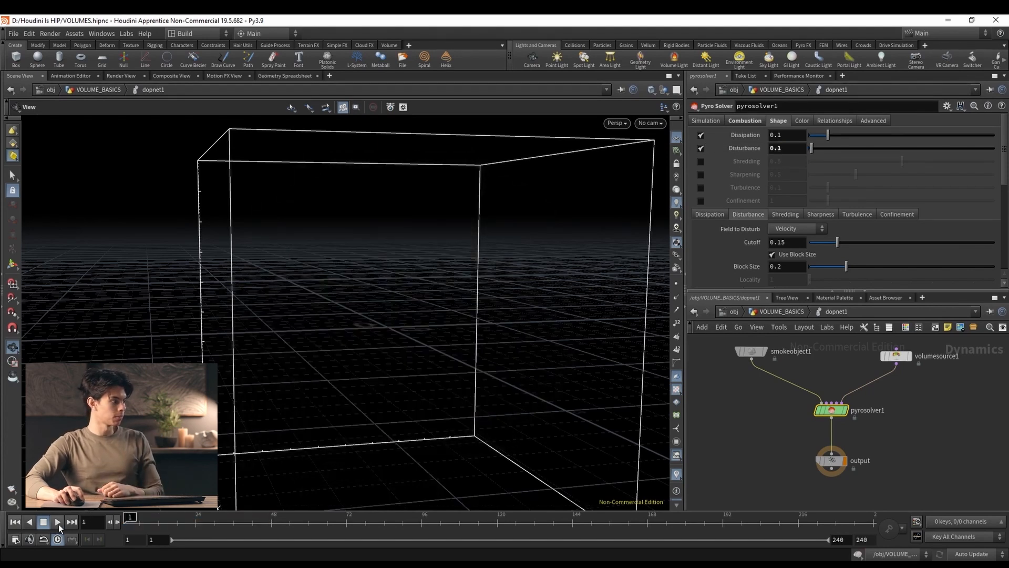
{"action": "left_click", "coordinate": [58, 522]}
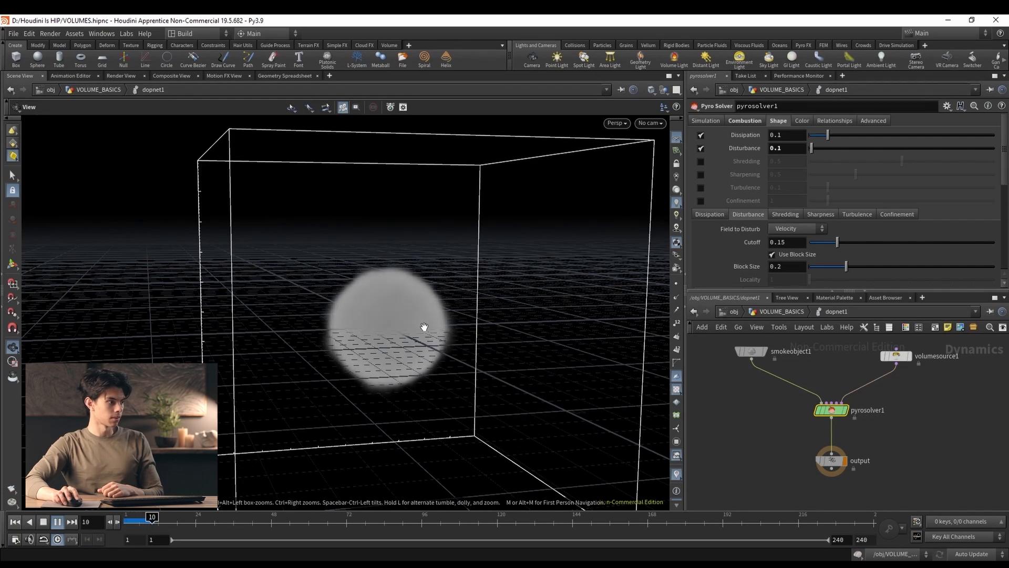
{"action": "scroll", "coordinate": [424, 327], "scroll_direction": "up", "scroll_amount": 2}
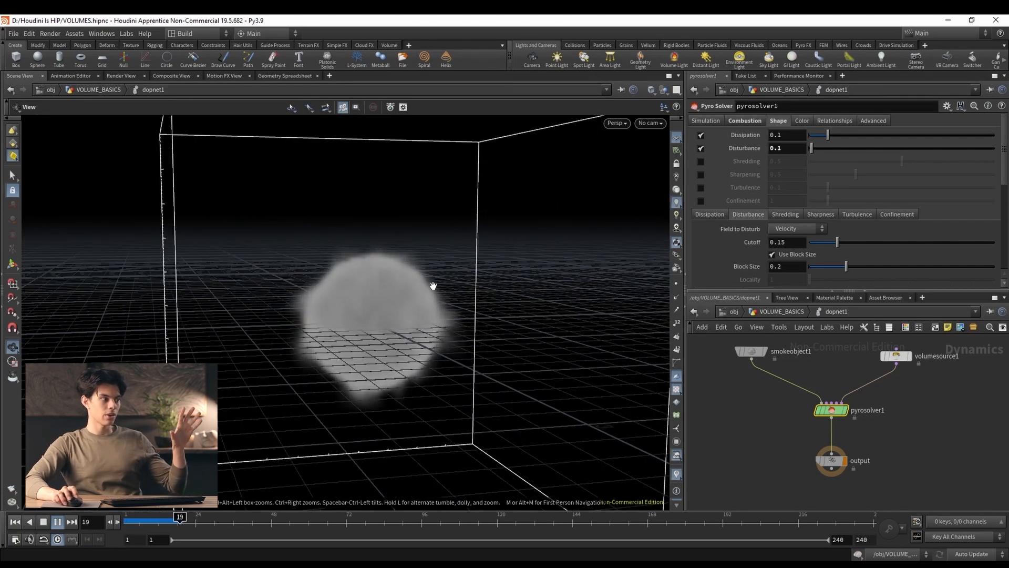
Turn off Disturbance and examine the Dissipation settings, including the temperature control field, control range and remap ramp.
{"action": "scroll", "coordinate": [746, 190], "scroll_direction": "down", "scroll_amount": 3}
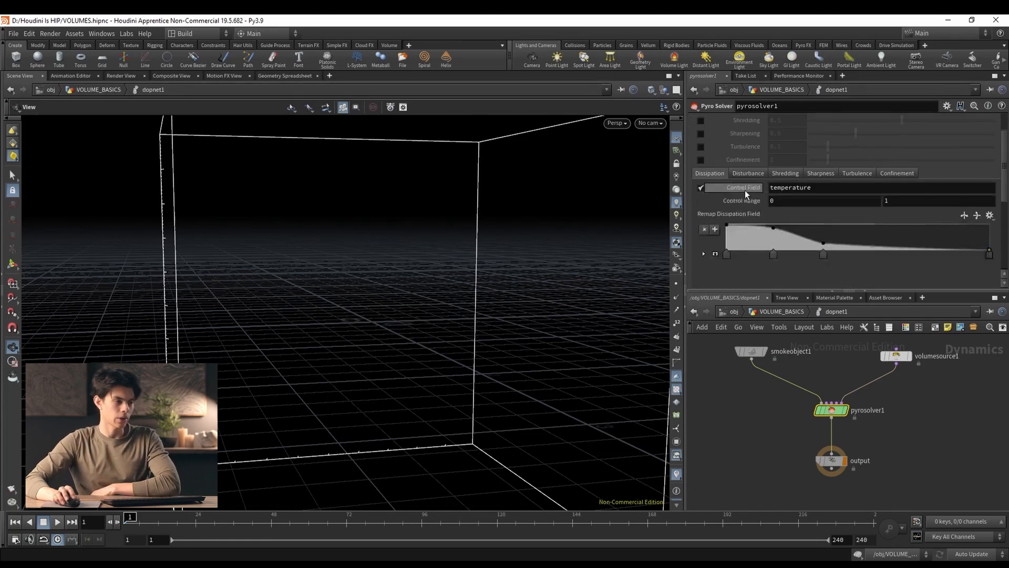
{"action": "scroll", "coordinate": [750, 215], "scroll_direction": "up", "scroll_amount": 2}
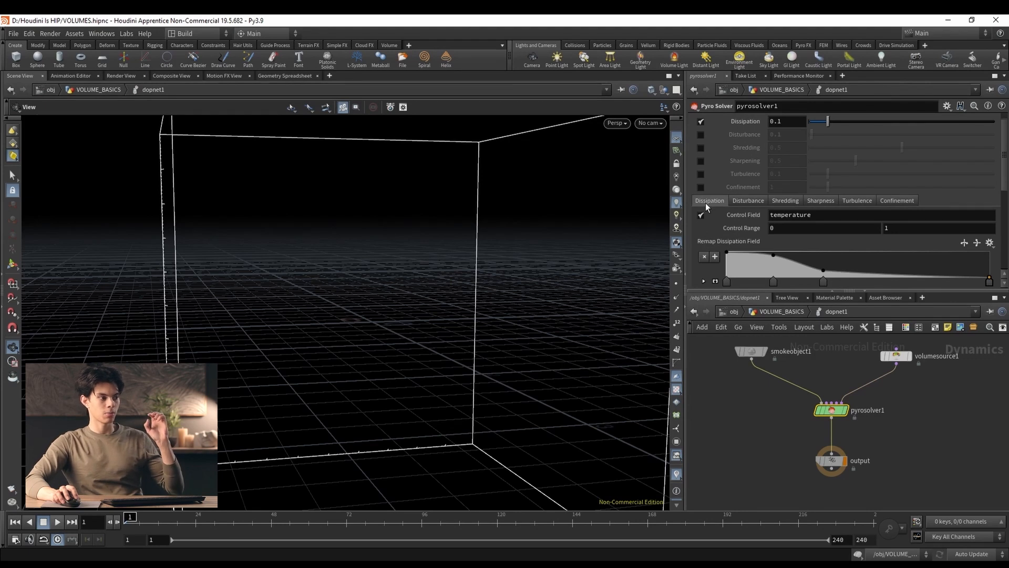
{"action": "scroll", "coordinate": [731, 248], "scroll_direction": "down", "scroll_amount": 2}
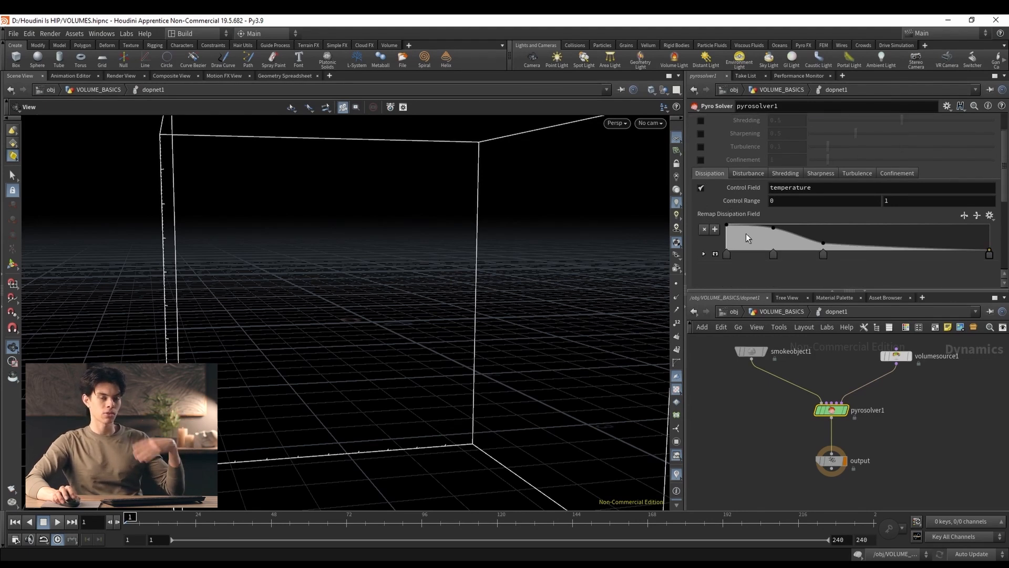
{"action": "scroll", "coordinate": [746, 234], "scroll_direction": "up", "scroll_amount": 3}
{"action": "scroll", "coordinate": [765, 202], "scroll_direction": "down", "scroll_amount": 1}
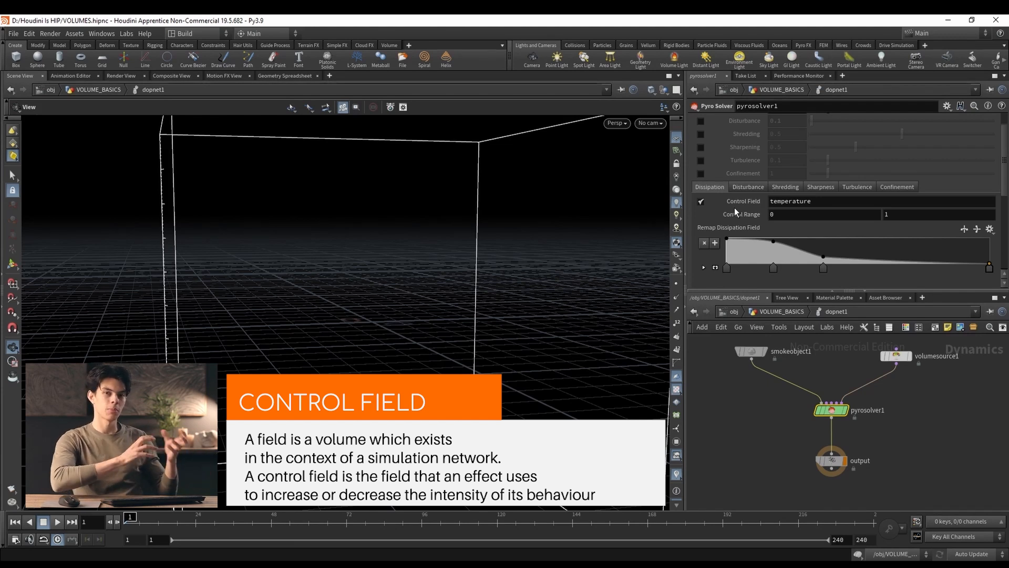
{"action": "scroll", "coordinate": [735, 211], "scroll_direction": "up", "scroll_amount": 1}
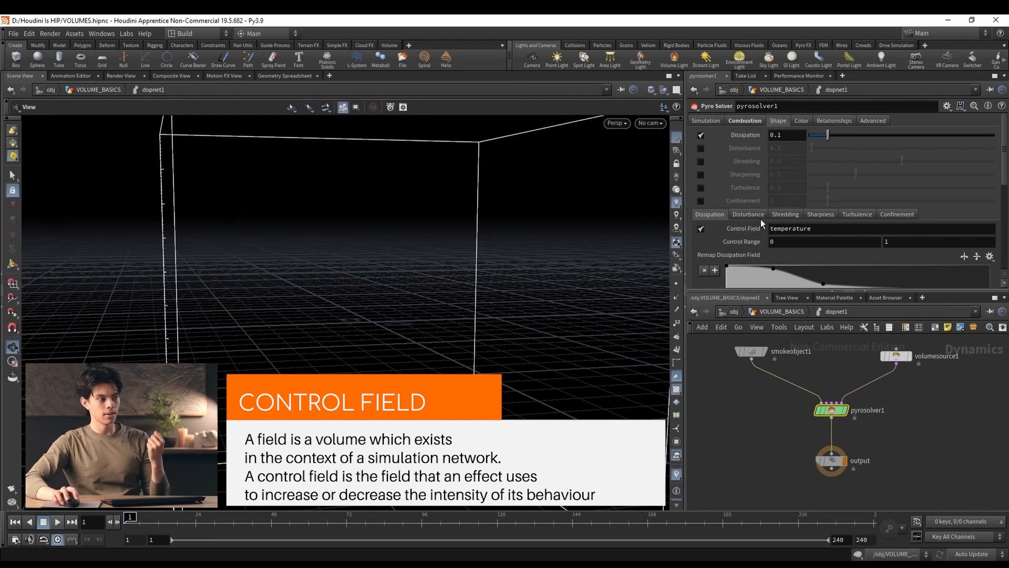
{"action": "key", "text": "Return"}
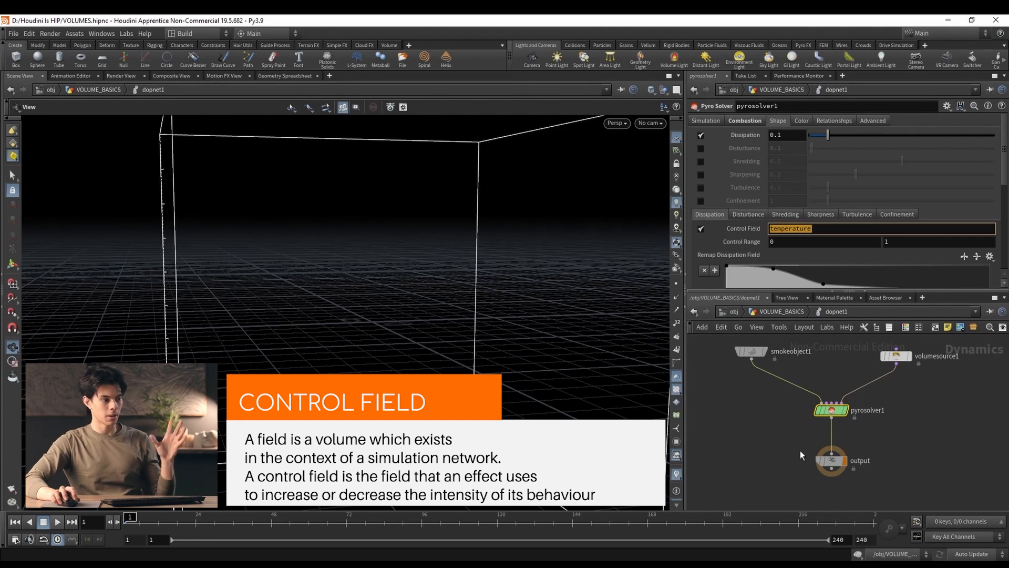
Return to the VOLUME_BASICS network and move dopnet1 and DENSITY_SOURCE lower to make room beneath isooffset1.
{"action": "left_click", "coordinate": [776, 450]}
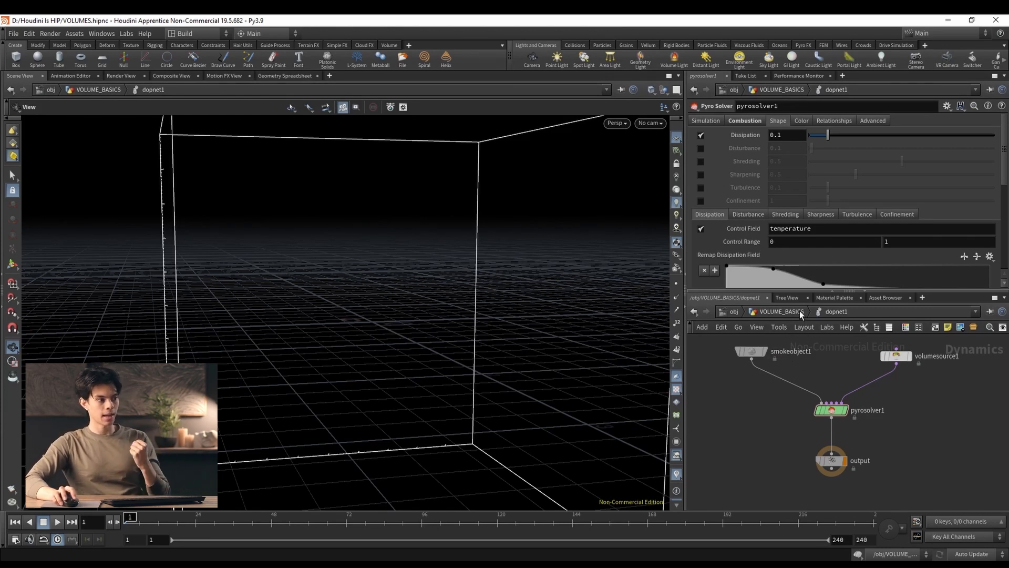
{"action": "left_click", "coordinate": [782, 311]}
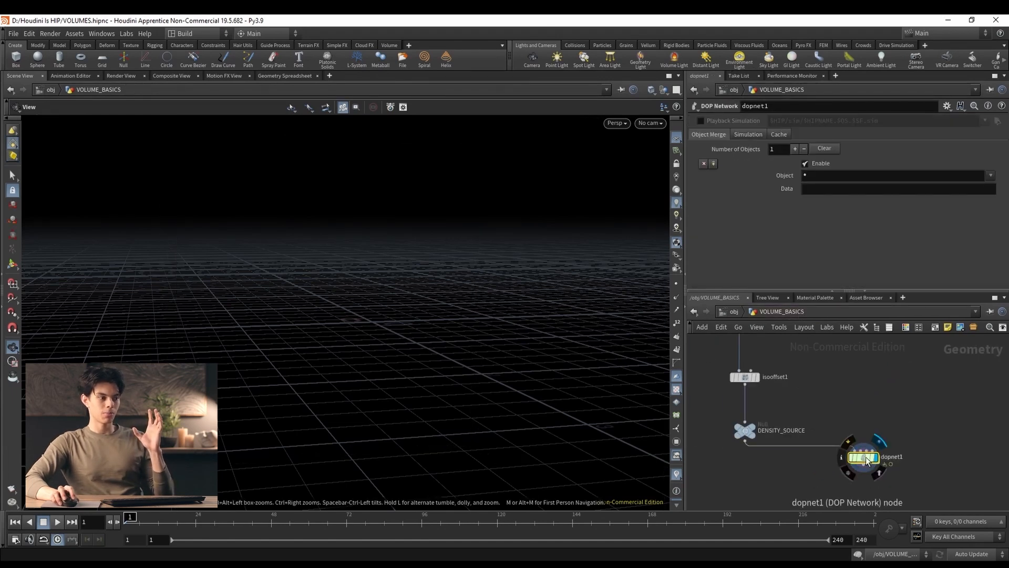
{"action": "left_click_drag", "start_coordinate": [862, 458], "coordinate": [864, 481]}
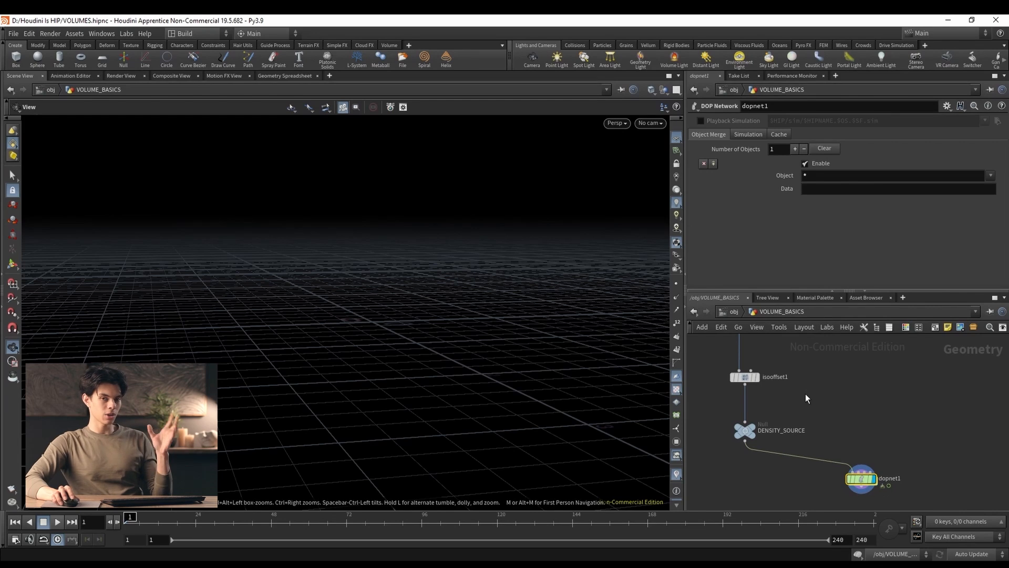
{"action": "middle_click_drag", "start_coordinate": [806, 394], "coordinate": [827, 371]}
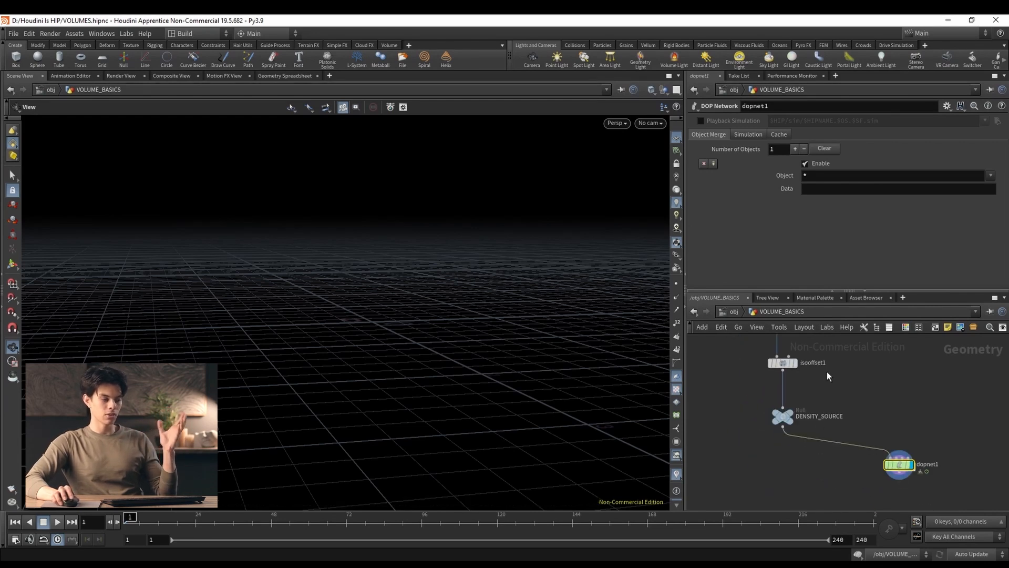
{"action": "left_click_drag", "start_coordinate": [781, 418], "coordinate": [780, 444]}
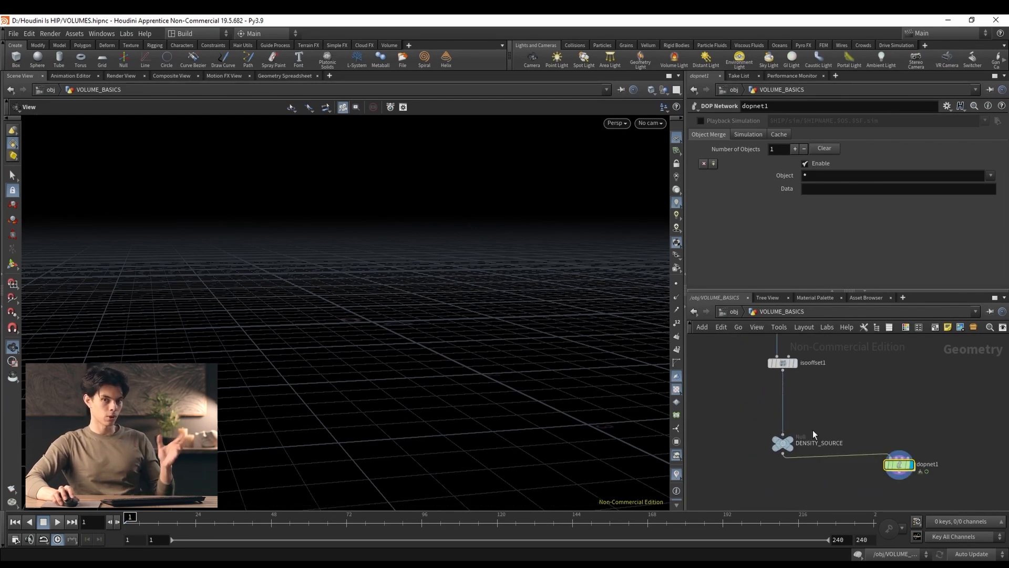
Display the isooffset1 node and examine its density fog volume up close.
{"action": "middle_click_drag", "start_coordinate": [787, 383], "coordinate": [784, 411]}
{"action": "scroll", "coordinate": [783, 404], "scroll_direction": "up", "scroll_amount": 2}
{"action": "left_click", "coordinate": [794, 391]}
{"action": "left_click", "coordinate": [782, 391]}
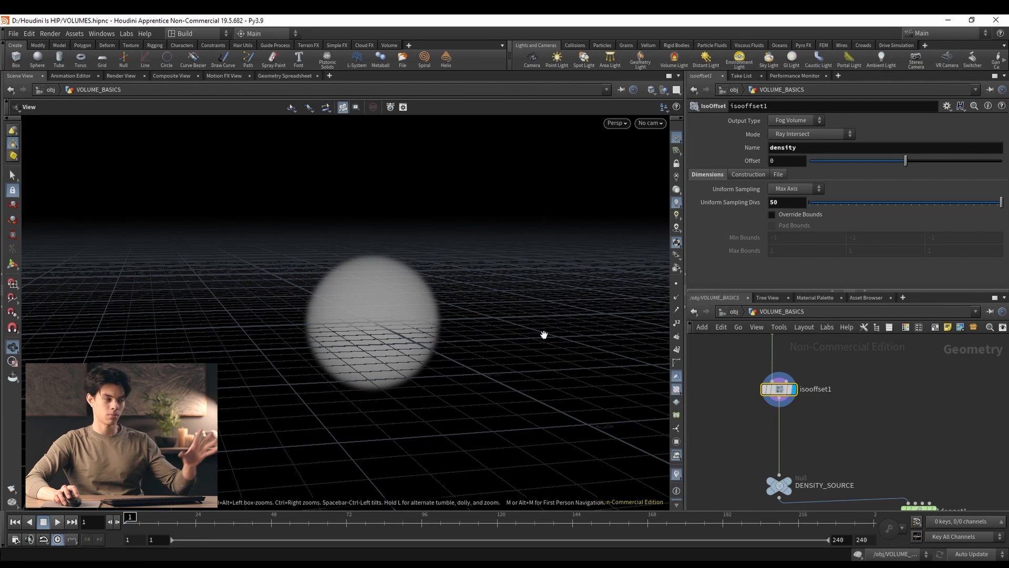
{"action": "scroll", "coordinate": [368, 318], "scroll_direction": "up", "scroll_amount": 5}
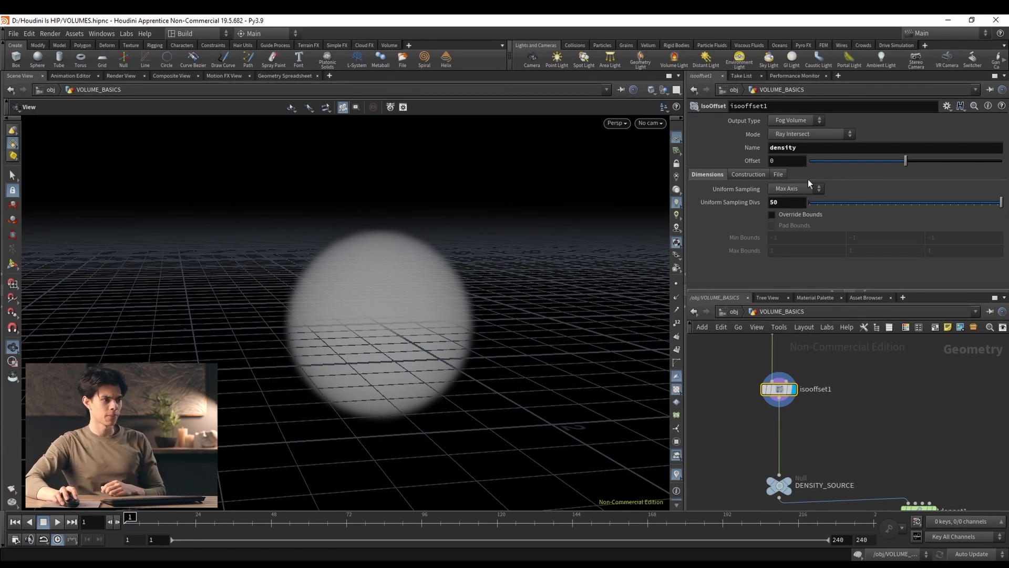
Clear the density name from isooffset1's fog volume.
{"action": "middle_click_drag", "start_coordinate": [779, 389], "coordinate": [655, 390]}
{"action": "middle_click_drag", "start_coordinate": [537, 404], "coordinate": [708, 390]}
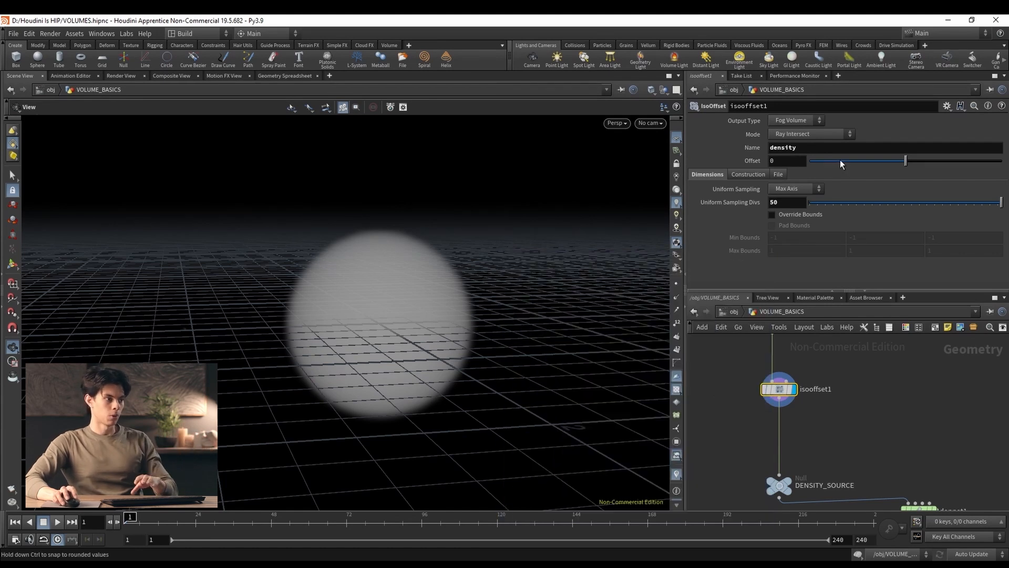
{"action": "left_click_drag", "start_coordinate": [819, 149], "coordinate": [763, 157]}
{"action": "key", "text": "BackSpace"}
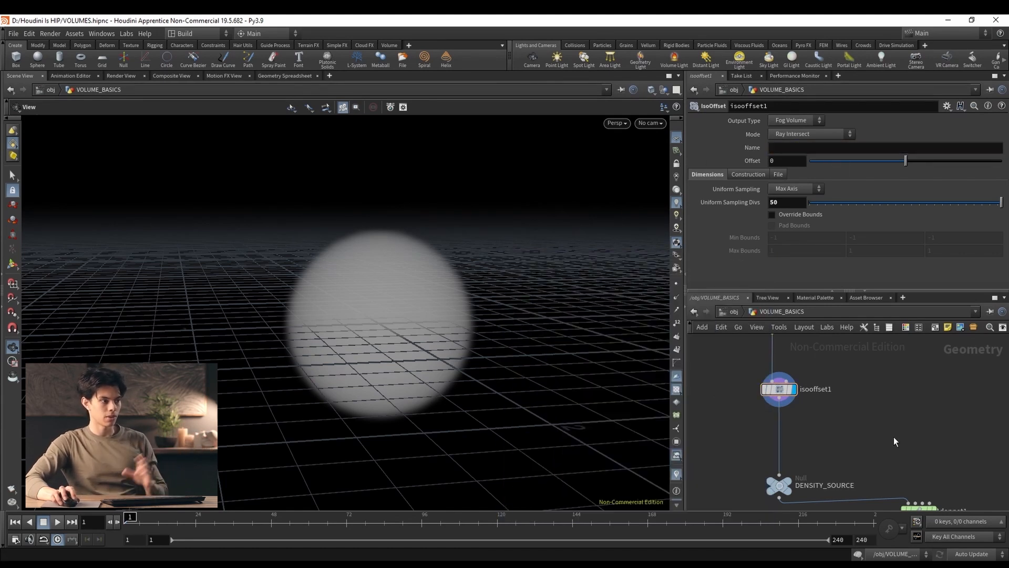
{"action": "middle_click", "coordinate": [782, 394]}
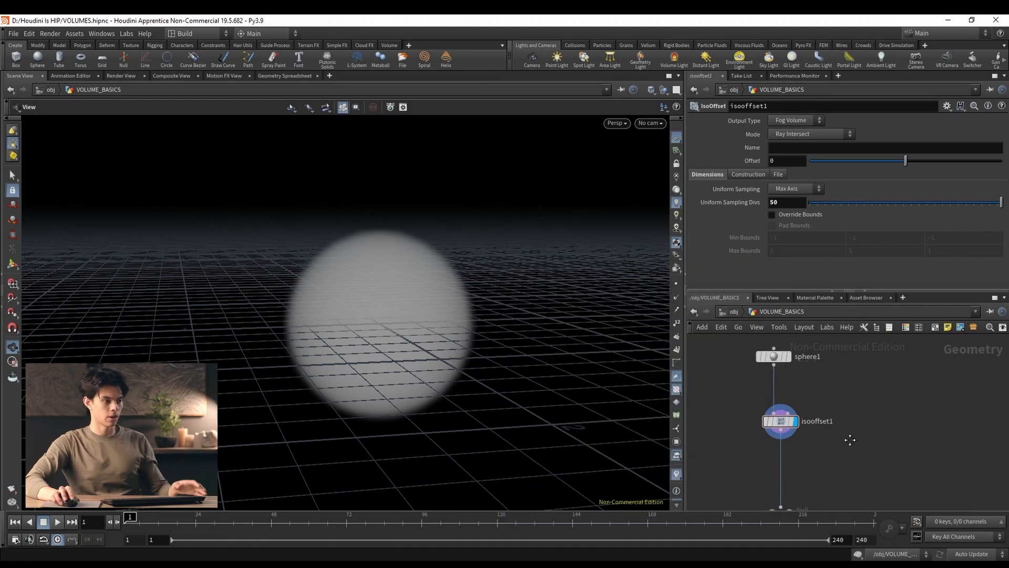
Insert a Scatter node into the wire between isooffset1 and DENSITY_SOURCE.
{"action": "key", "text": "Tab"}
{"action": "type", "text": "sca"}
{"action": "key", "text": "Return"}
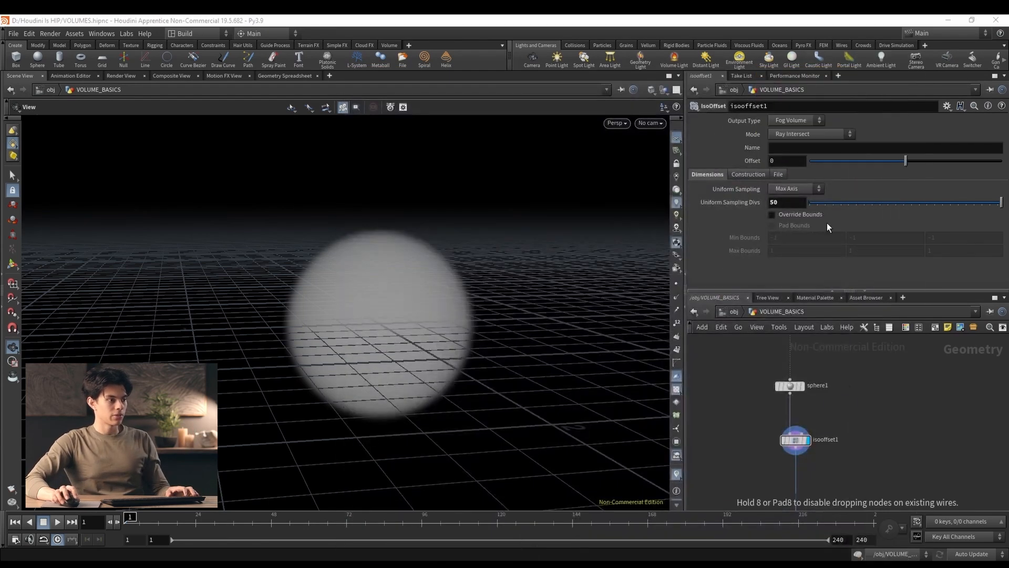
{"action": "left_click", "coordinate": [794, 480]}
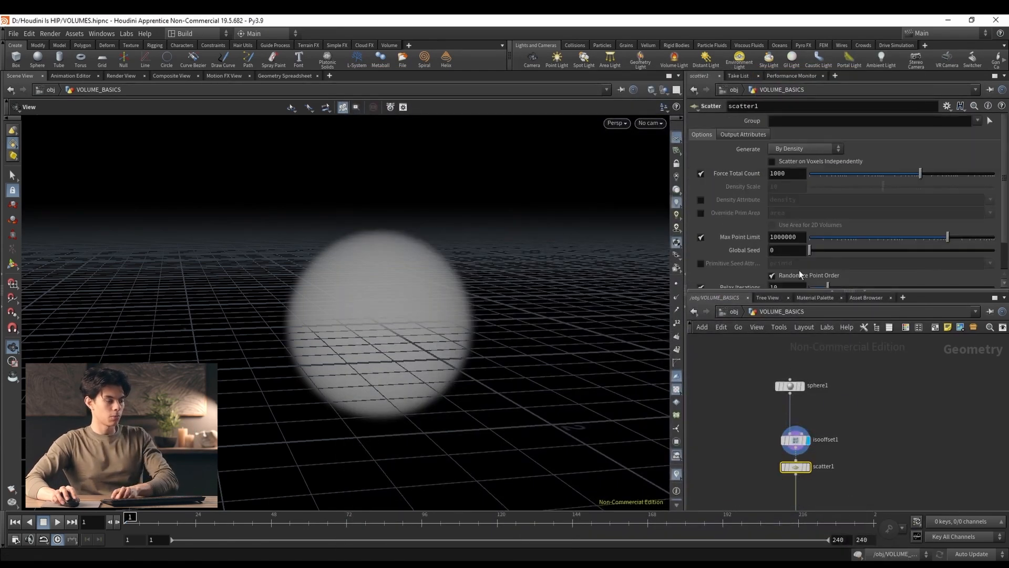
Set scatter1's forced total count to 100000 and turn off its relax iterations.
{"action": "left_click", "coordinate": [787, 173]}
{"action": "type", "text": "00"}
{"action": "key", "text": "Return"}
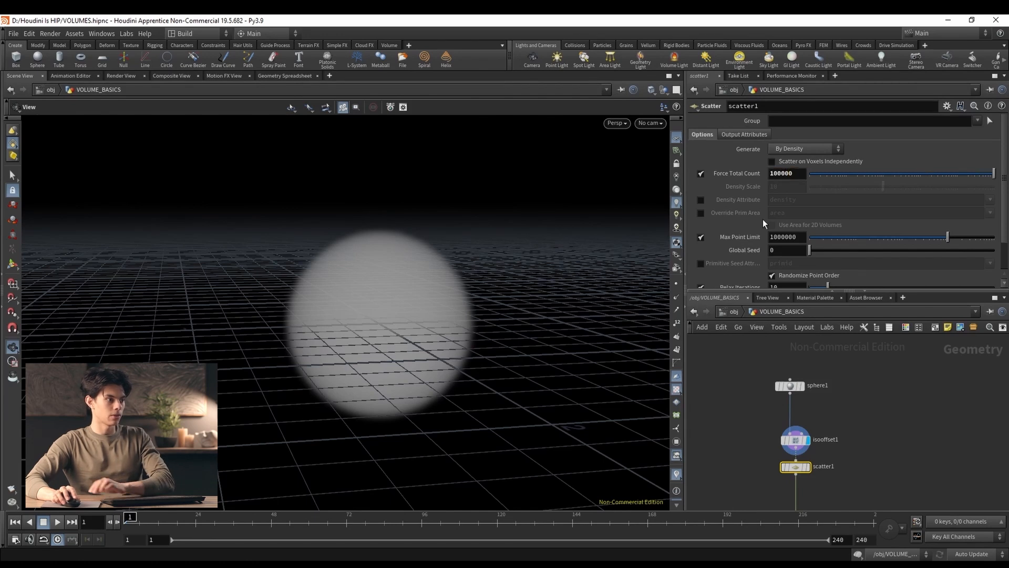
{"action": "scroll", "coordinate": [740, 250], "scroll_direction": "down", "scroll_amount": 2}
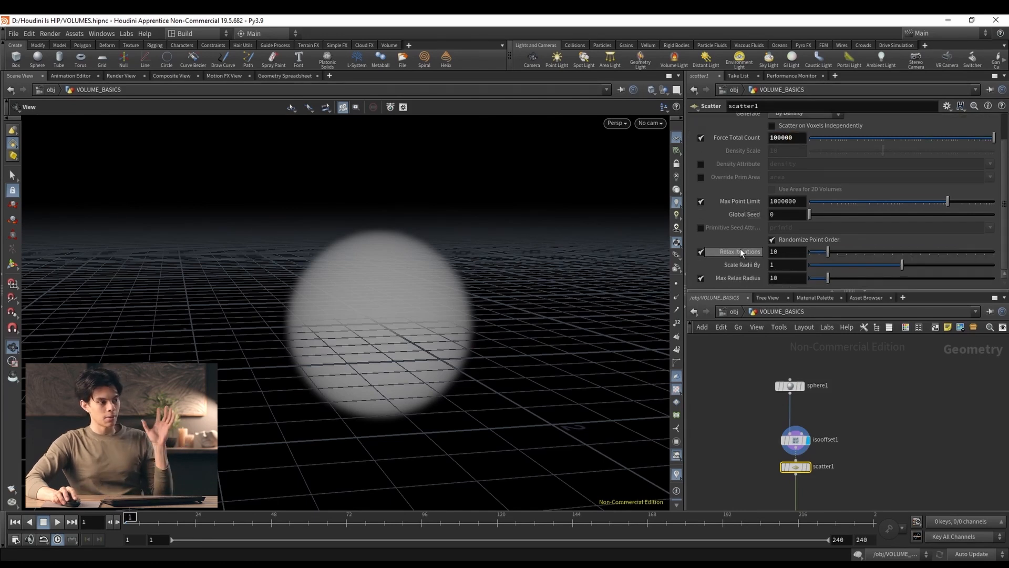
{"action": "left_click", "coordinate": [701, 251]}
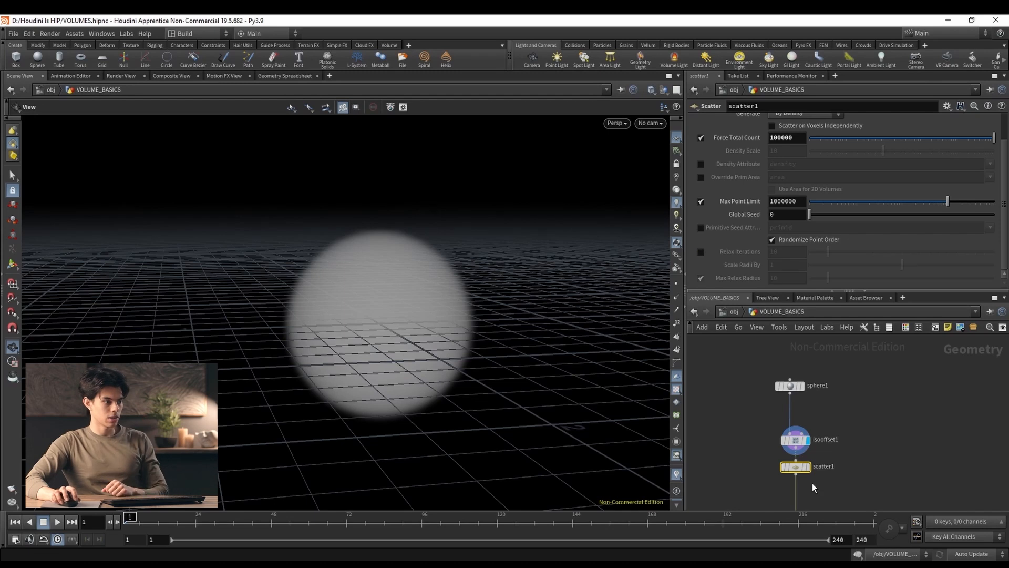
Move scatter1 slightly lower and display it to examine the points scattered in the fog volume.
{"action": "left_click_drag", "start_coordinate": [802, 467], "coordinate": [803, 480]}
{"action": "left_click", "coordinate": [808, 480]}
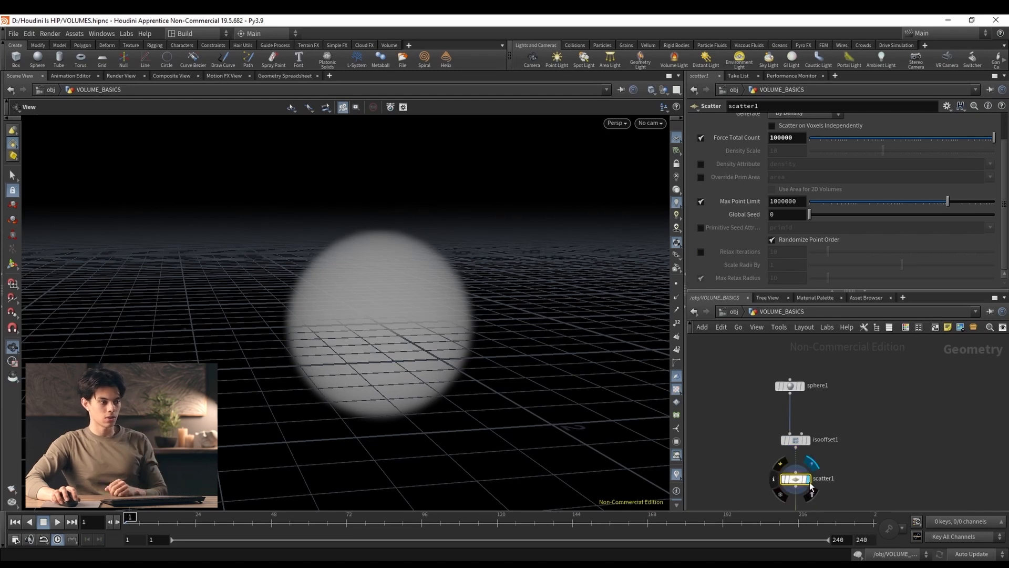
{"action": "scroll", "coordinate": [381, 287], "scroll_direction": "up", "scroll_amount": 5}
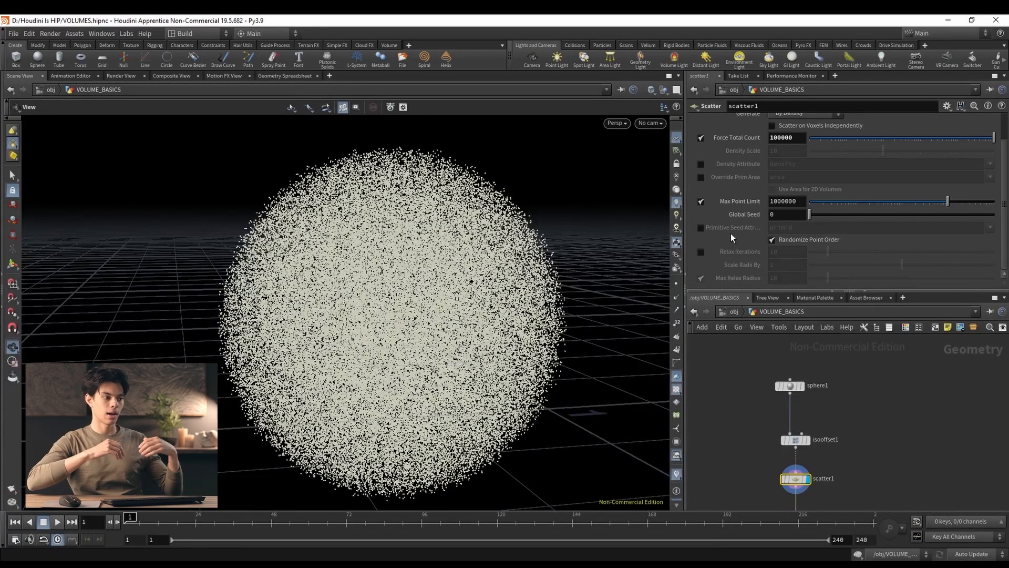
Add a Points from Volume node beside the isooffset1 and scatter1 chain.
{"action": "middle_click_drag", "start_coordinate": [894, 456], "coordinate": [862, 423]}
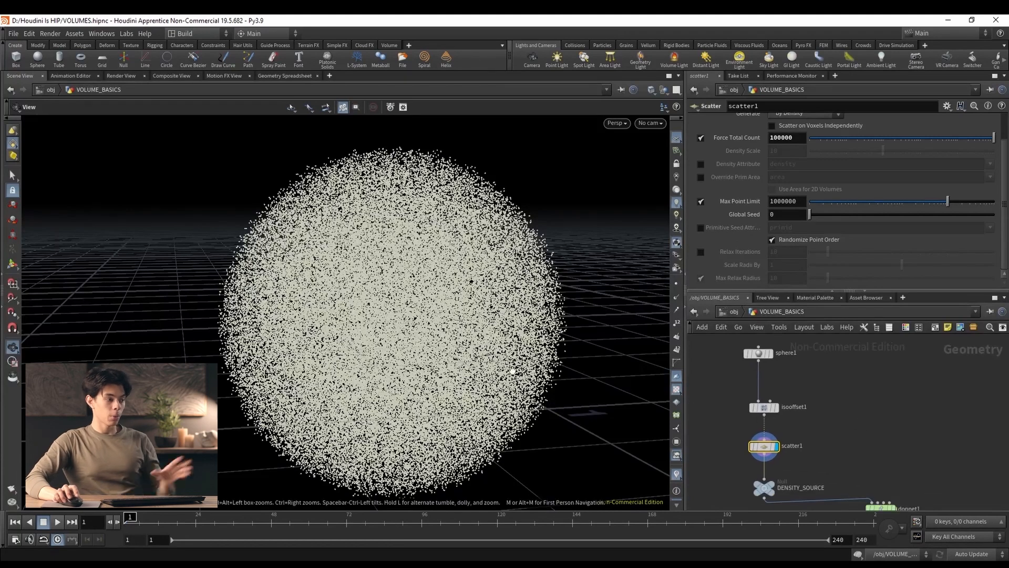
{"action": "key", "text": "Tab"}
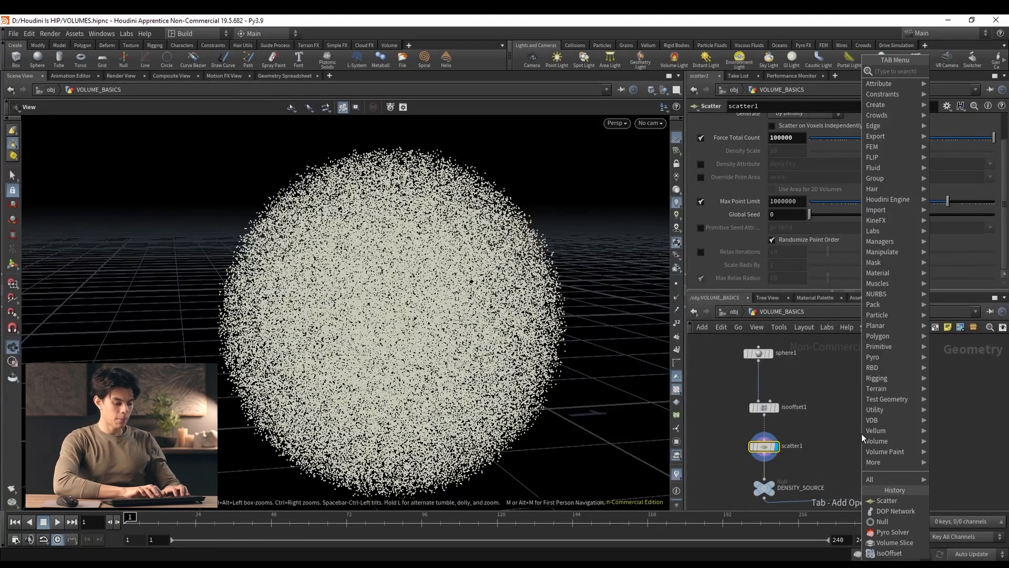
{"action": "type", "text": "point"}
{"action": "key", "text": "BackSpace"}
{"action": "key", "text": "BackSpace"}
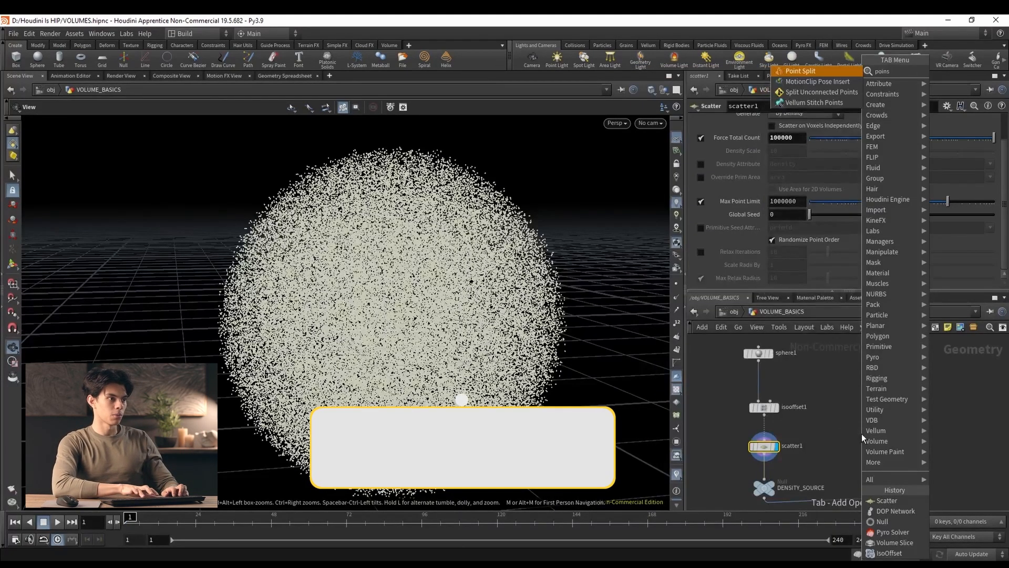
{"action": "type", "text": "nts f"}
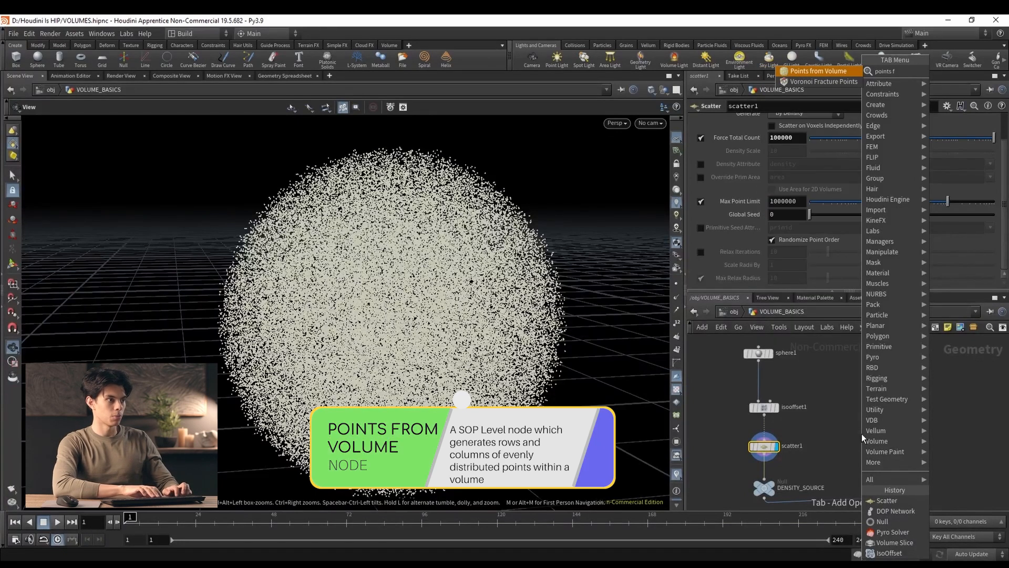
{"action": "key", "text": "Return"}
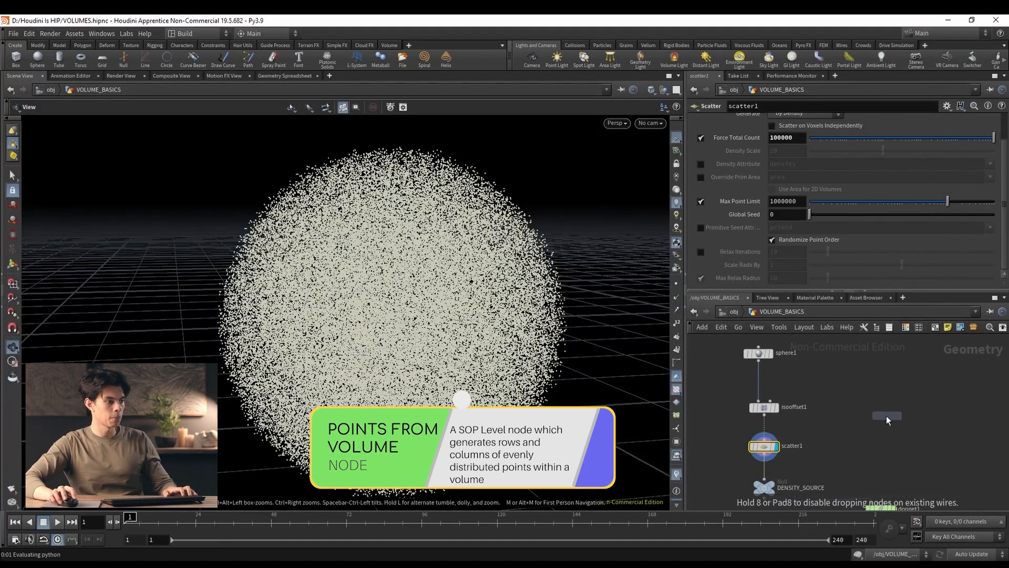
{"action": "left_click", "coordinate": [870, 419]}
{"action": "double_click", "coordinate": [868, 418]}
{"action": "key", "text": "u"}
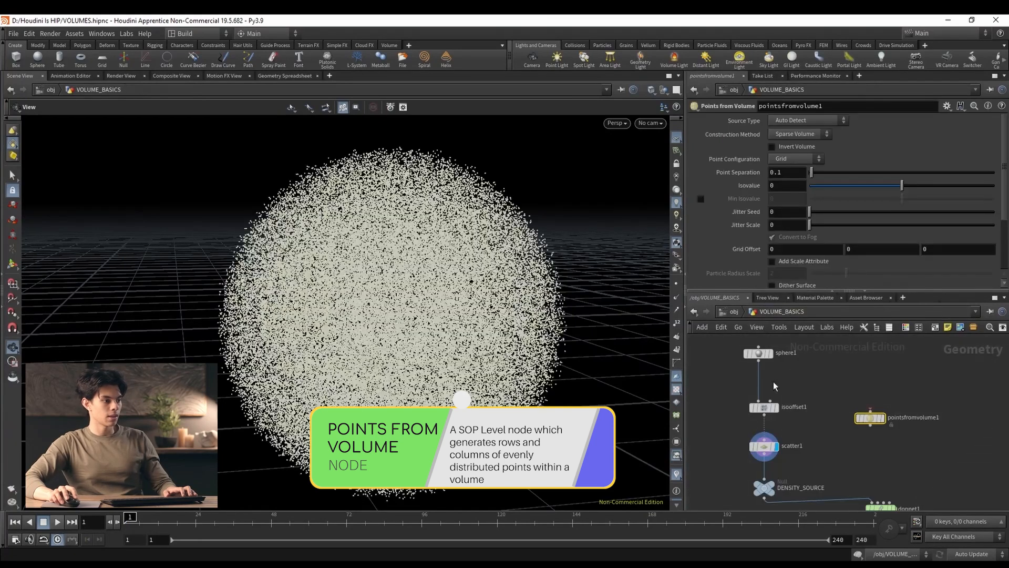
Connect sphere1 to pointsfromvolume1, display the node and compare its points with those of scatter1.
{"action": "left_click_drag", "start_coordinate": [787, 382], "coordinate": [857, 414]}
{"action": "left_click", "coordinate": [883, 418]}
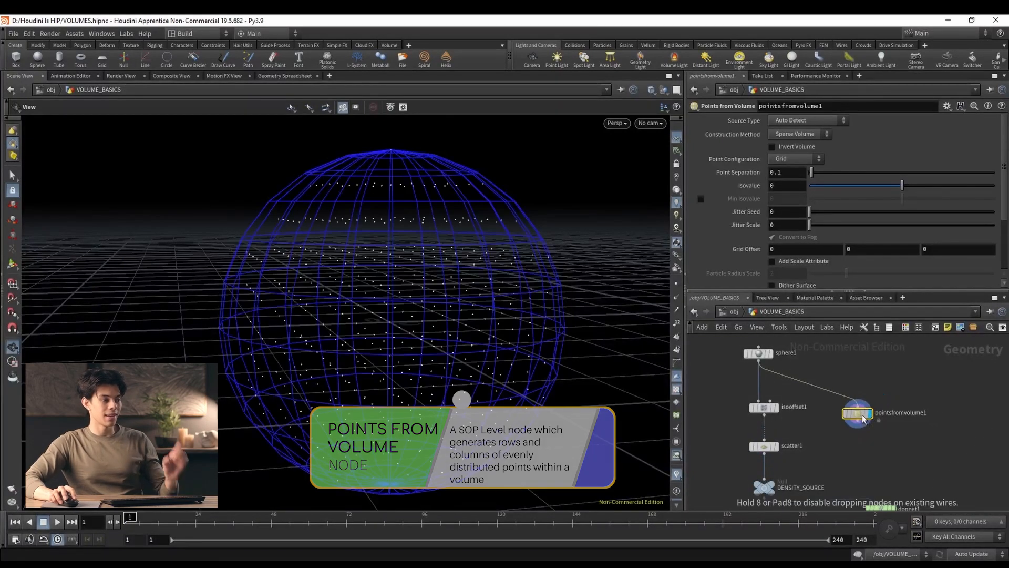
{"action": "left_click_drag", "start_coordinate": [359, 316], "coordinate": [410, 311]}
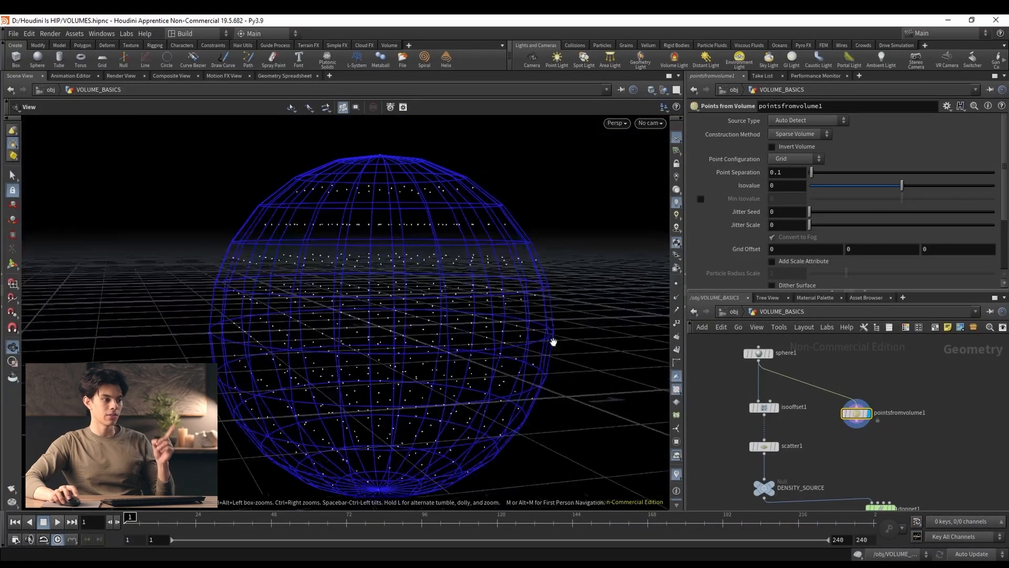
{"action": "left_click", "coordinate": [776, 447]}
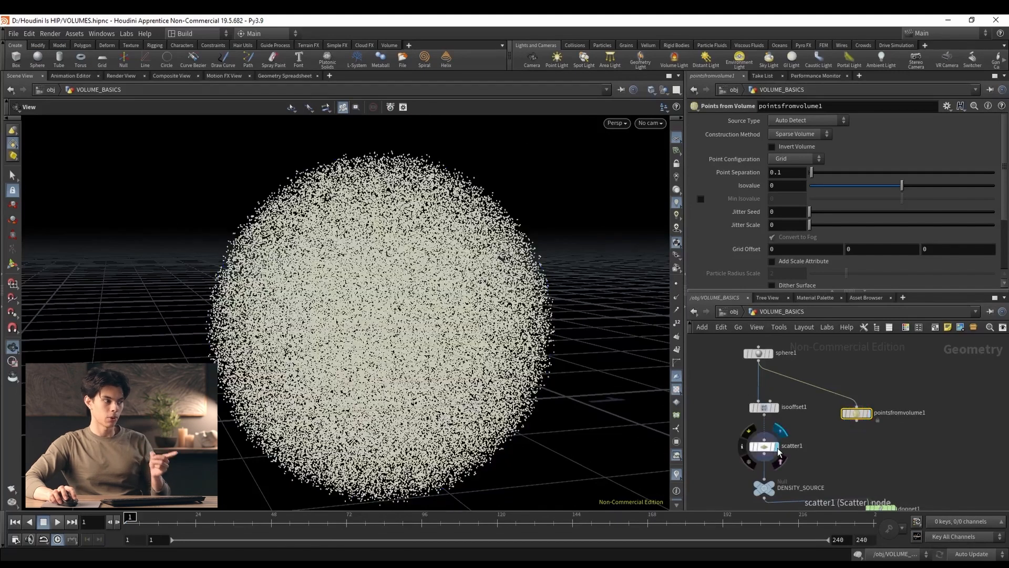
{"action": "left_click", "coordinate": [869, 413]}
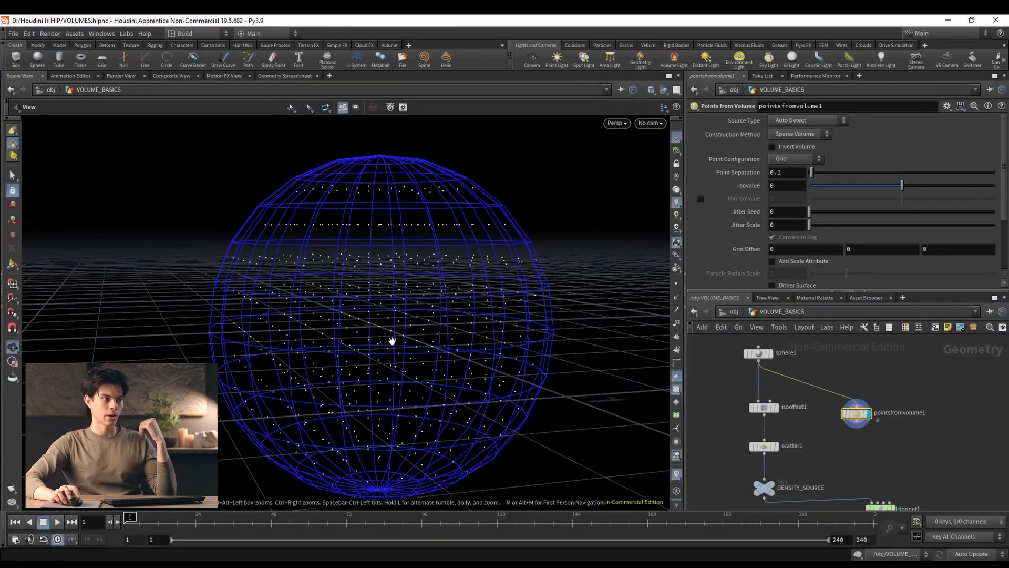
Try a point separation of 0.01 on pointsfromvolume1, settle on 0.025 and inspect the grid of points up close.
{"action": "left_click_drag", "start_coordinate": [791, 172], "coordinate": [775, 171]}
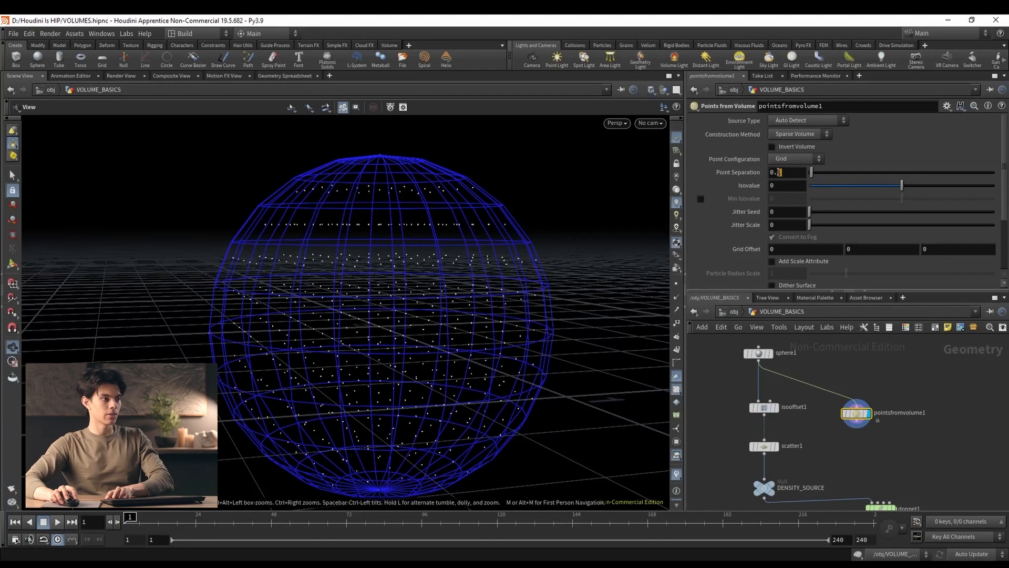
{"action": "type", "text": "01"}
{"action": "key", "text": "Return"}
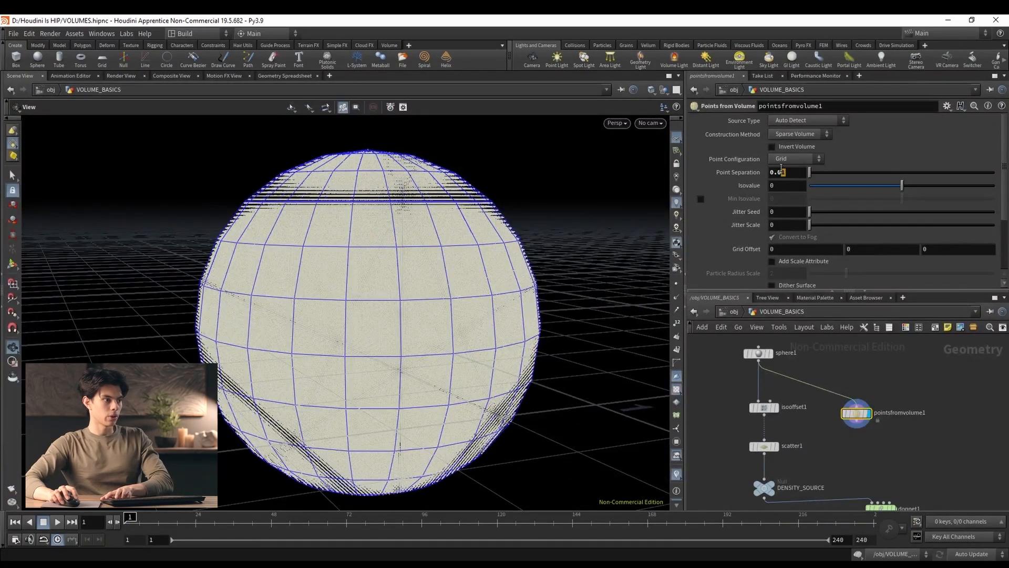
{"action": "type", "text": "25"}
{"action": "key", "text": "Return"}
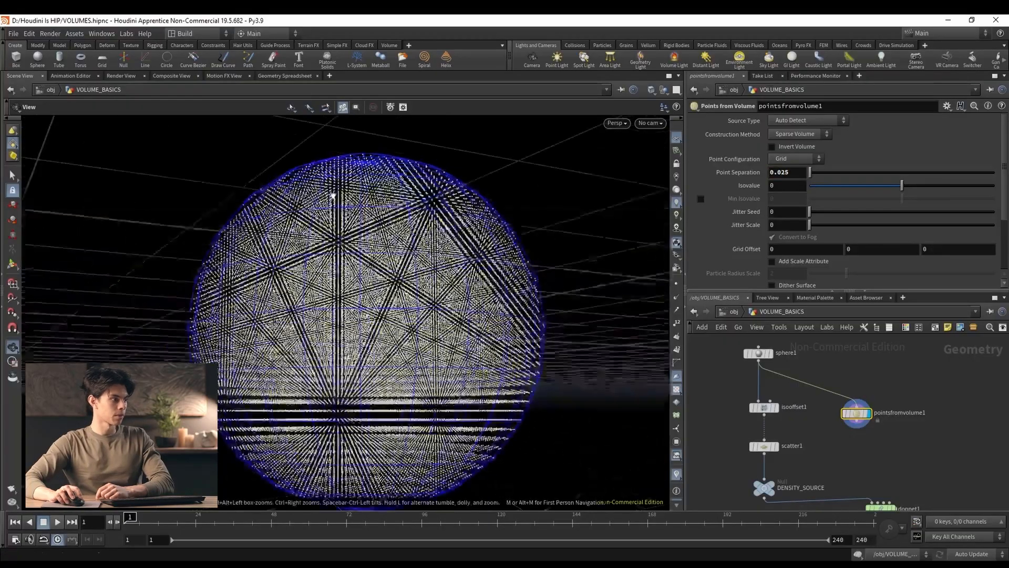
{"action": "scroll", "coordinate": [368, 226], "scroll_direction": "up", "scroll_amount": 5}
Switch pointsfromvolume1's point configuration to Tetrahedral and examine the arrangement from several angles.
{"action": "left_click", "coordinate": [795, 158]}
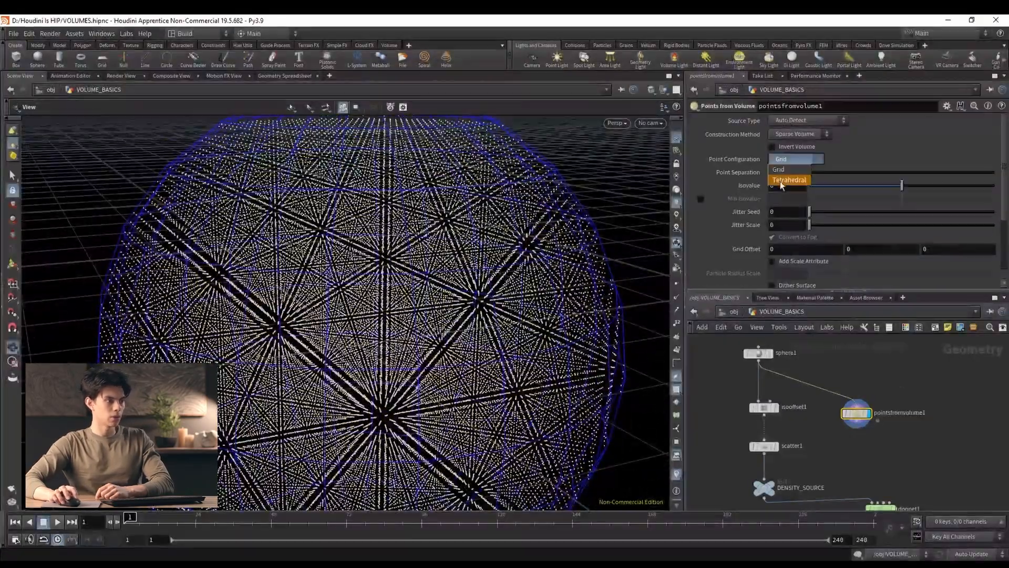
{"action": "left_click", "coordinate": [786, 180]}
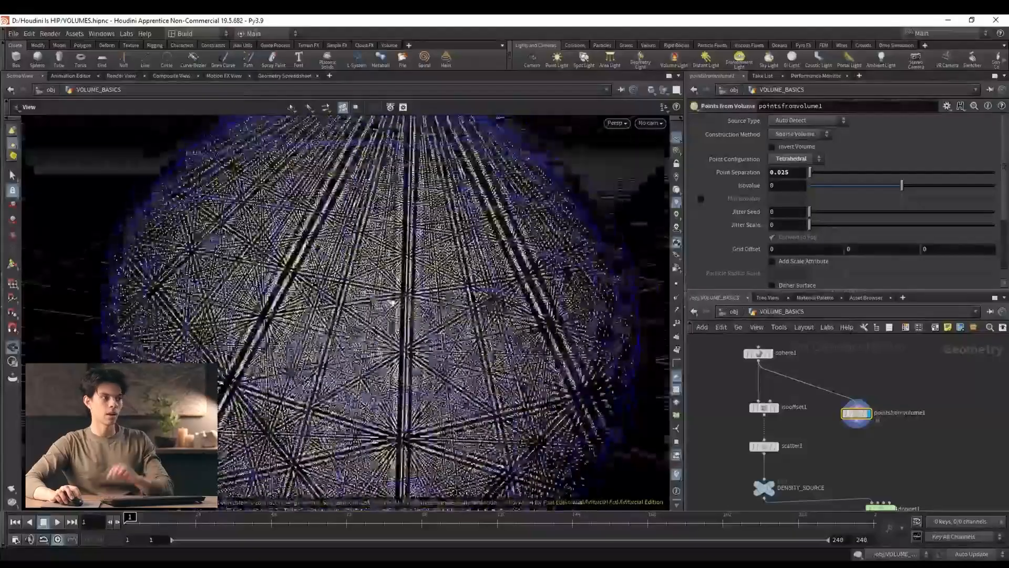
{"action": "scroll", "coordinate": [392, 303], "scroll_direction": "down", "scroll_amount": 6}
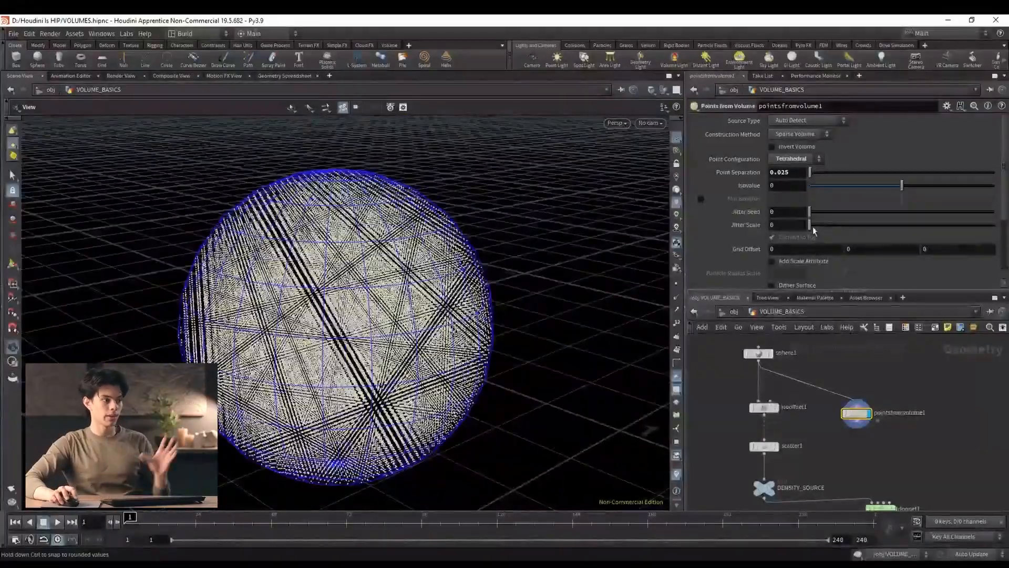
Raise pointsfromvolume1's jitter scale to 0.54 and inspect the randomized points around the sphere.
{"action": "left_click_drag", "start_coordinate": [814, 230], "coordinate": [821, 234]}
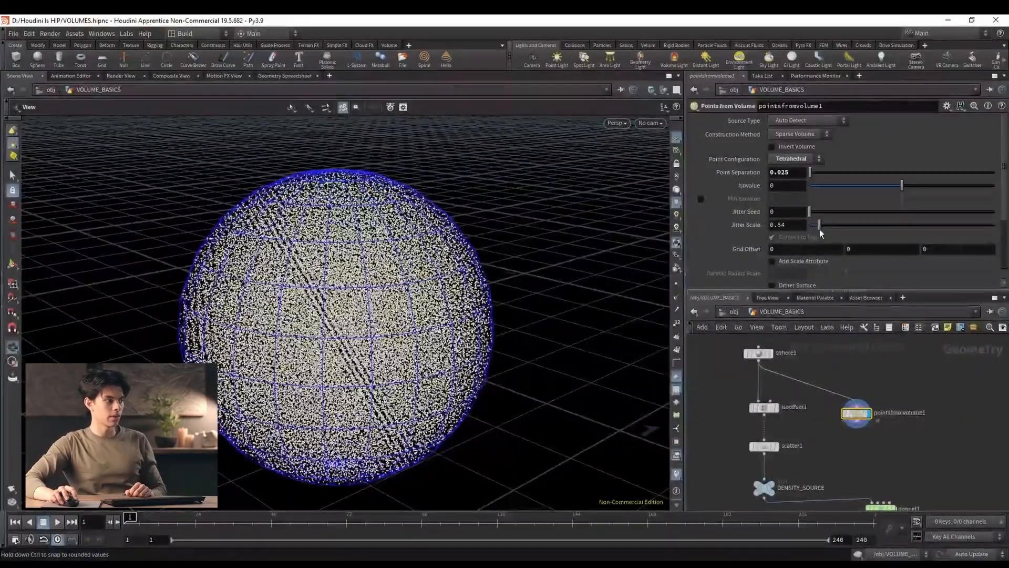
{"action": "scroll", "coordinate": [372, 299], "scroll_direction": "up", "scroll_amount": 6}
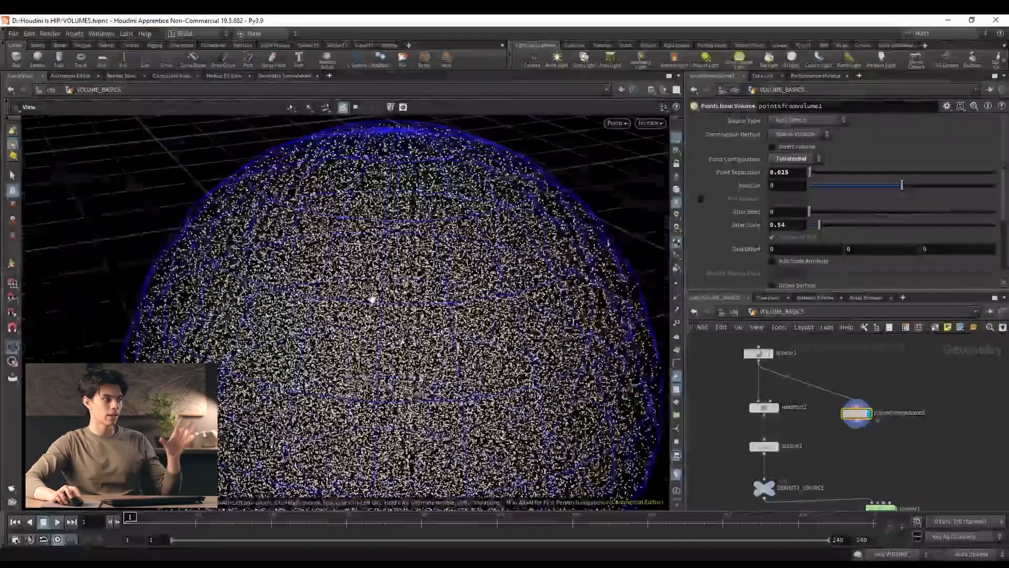
{"action": "scroll", "coordinate": [371, 299], "scroll_direction": "down", "scroll_amount": 5}
{"action": "mouse_move", "coordinate": [372, 300]}
{"action": "left_mouse_down"}
{"action": "mouse_move", "coordinate": [379, 368]}
{"action": "mouse_move", "coordinate": [379, 300]}
{"action": "left_mouse_up"}
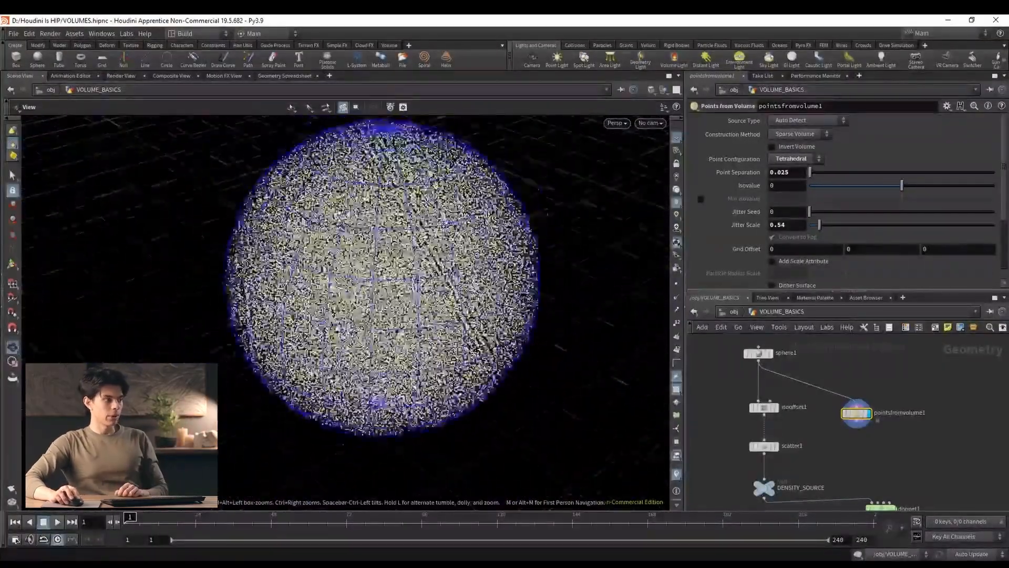
Display isooffset1, scatter1 and pointsfromvolume1 in turn to compare the fog volume with both point distributions.
{"action": "left_click", "coordinate": [776, 407]}
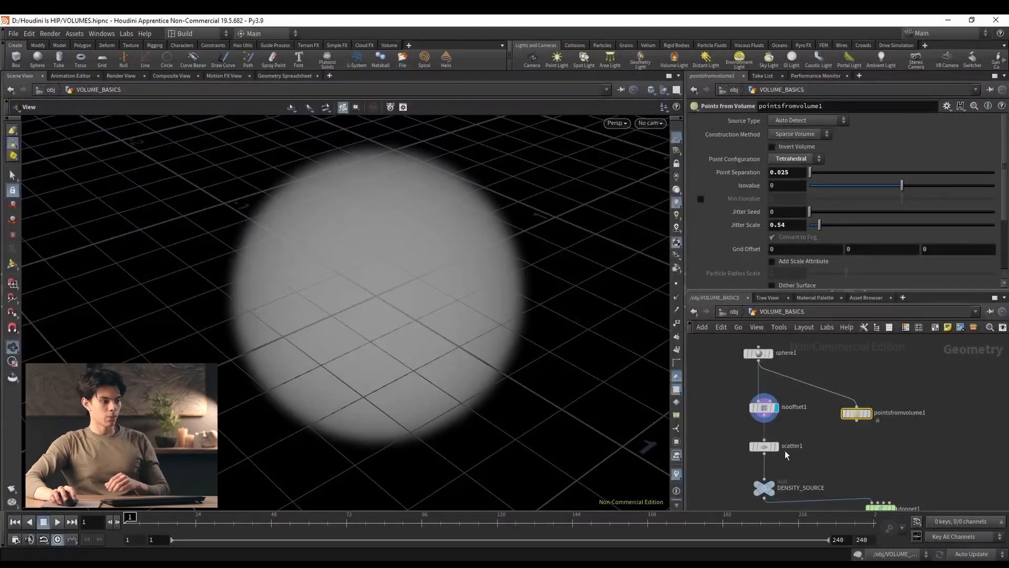
{"action": "left_click", "coordinate": [776, 447]}
{"action": "left_click", "coordinate": [766, 447]}
{"action": "left_click", "coordinate": [869, 415]}
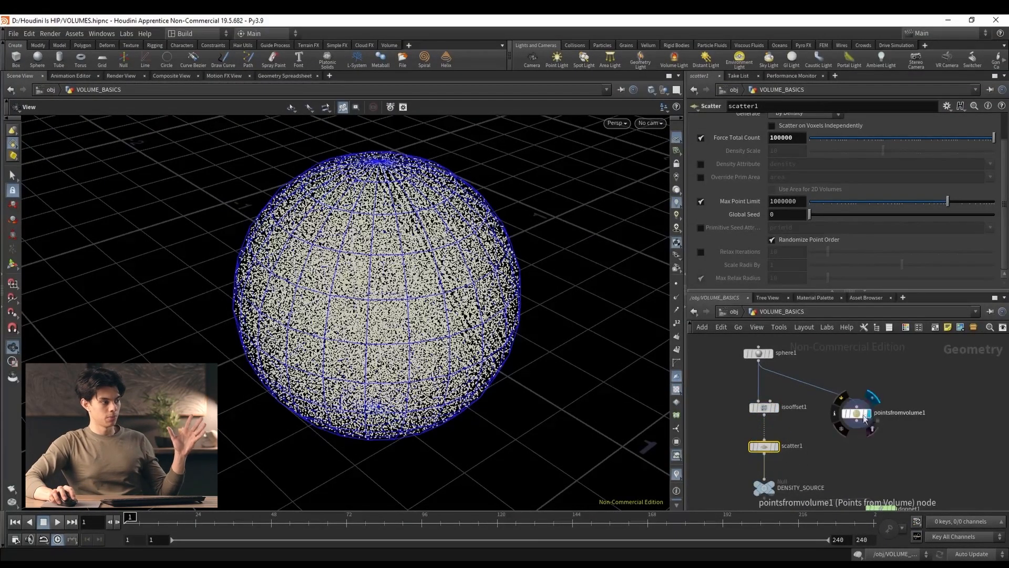
{"action": "left_click", "coordinate": [858, 414]}
Line up pointsfromvolume1 level with isooffset1 and space it farther away from the main chain.
{"action": "scroll", "coordinate": [897, 450], "scroll_direction": "down", "scroll_amount": 1}
{"action": "middle_click_drag", "start_coordinate": [897, 451], "coordinate": [885, 409]}
{"action": "left_click_drag", "start_coordinate": [853, 377], "coordinate": [843, 373]}
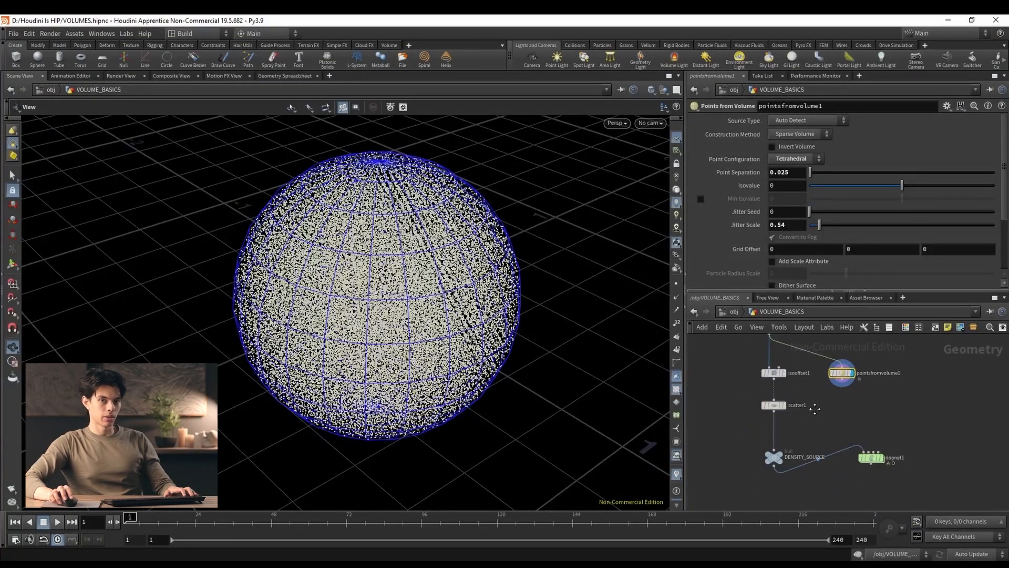
{"action": "middle_click_drag", "start_coordinate": [815, 409], "coordinate": [809, 383]}
{"action": "mouse_move", "coordinate": [767, 487]}
{"action": "left_mouse_down"}
{"action": "mouse_move", "coordinate": [876, 441]}
{"action": "mouse_move", "coordinate": [860, 468]}
{"action": "left_mouse_up"}
{"action": "middle_click_drag", "start_coordinate": [853, 390], "coordinate": [830, 429]}
{"action": "scroll", "coordinate": [830, 428], "scroll_direction": "up", "scroll_amount": 1}
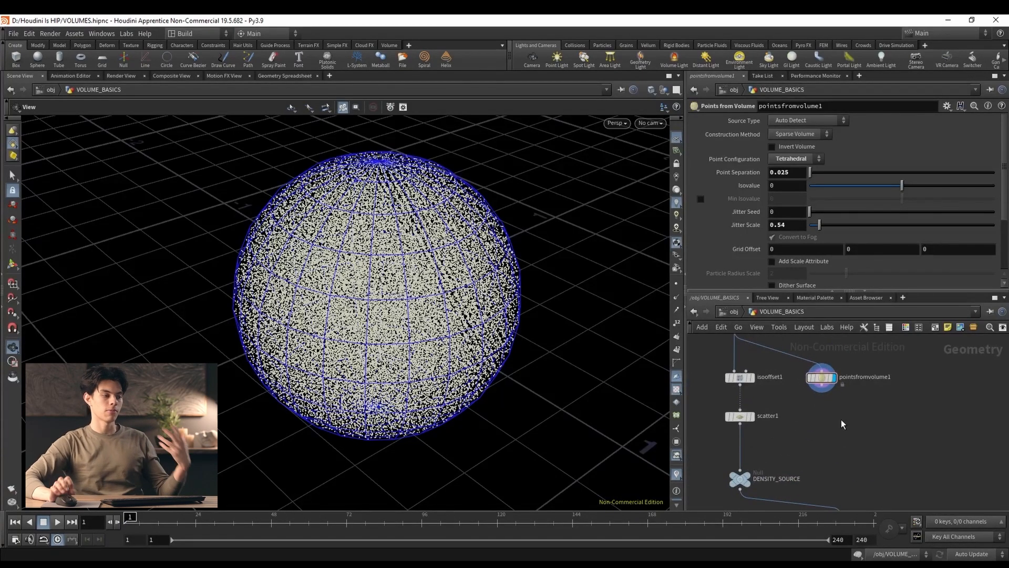
{"action": "left_click", "coordinate": [824, 376]}
{"action": "middle_click_drag", "start_coordinate": [817, 356], "coordinate": [822, 371]}
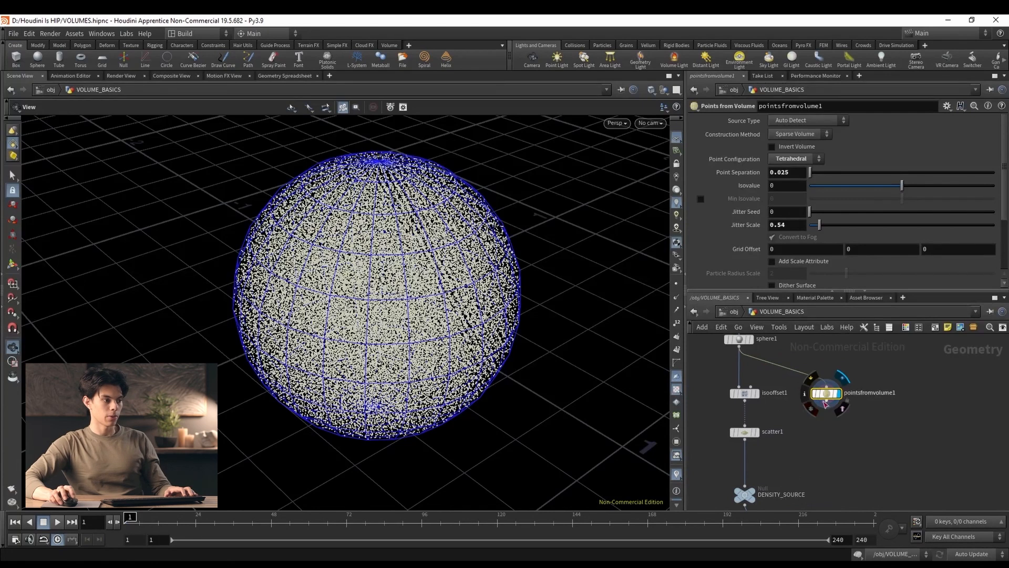
{"action": "left_click_drag", "start_coordinate": [825, 392], "coordinate": [855, 392]}
Add an Attribute Noise node, wire it below pointsfromvolume1, and display its colored result on the sphere's points.
{"action": "middle_click_drag", "start_coordinate": [897, 411], "coordinate": [867, 406]}
{"action": "key", "text": "Tab"}
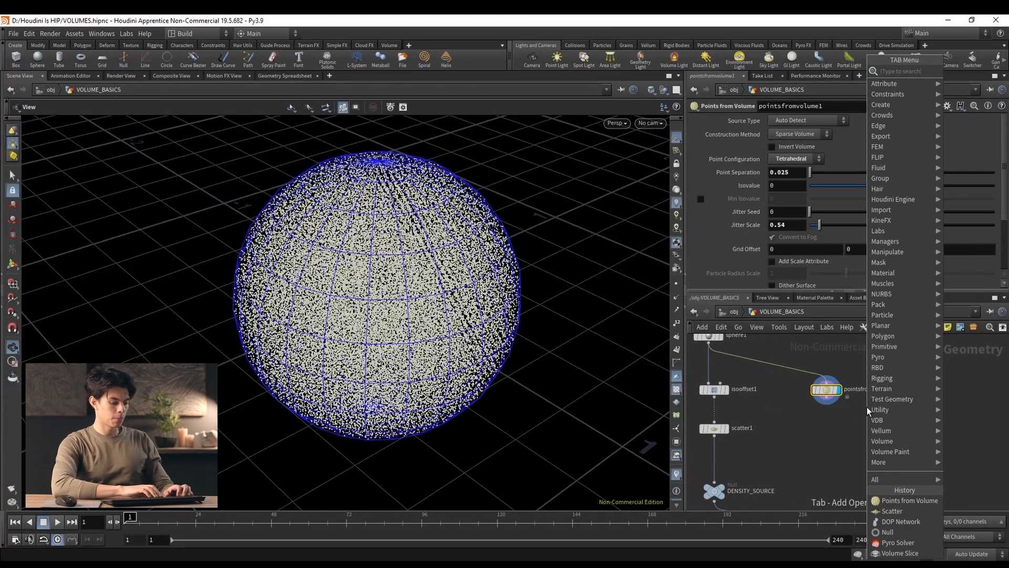
{"action": "type", "text": "attribute"}
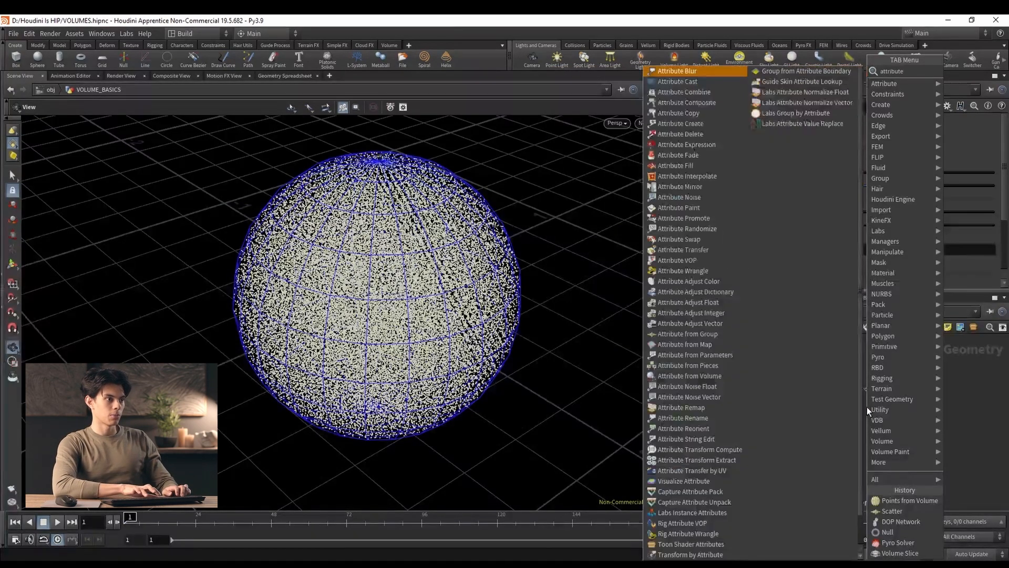
{"action": "type", "text": " noise"}
{"action": "key", "text": "Return"}
{"action": "left_click", "coordinate": [827, 429]}
{"action": "left_click", "coordinate": [826, 398]}
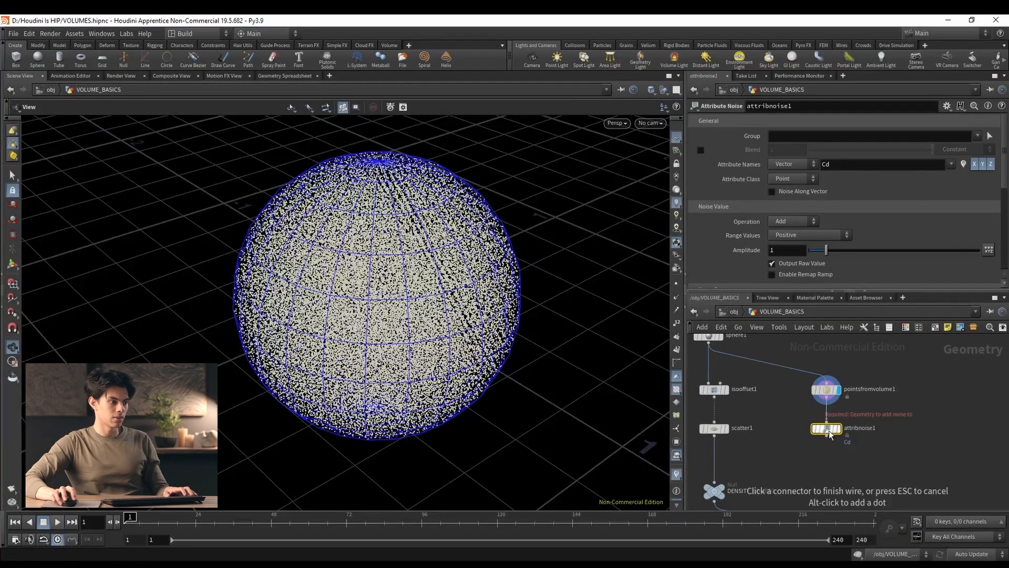
{"action": "left_click", "coordinate": [829, 434]}
{"action": "left_click", "coordinate": [839, 428]}
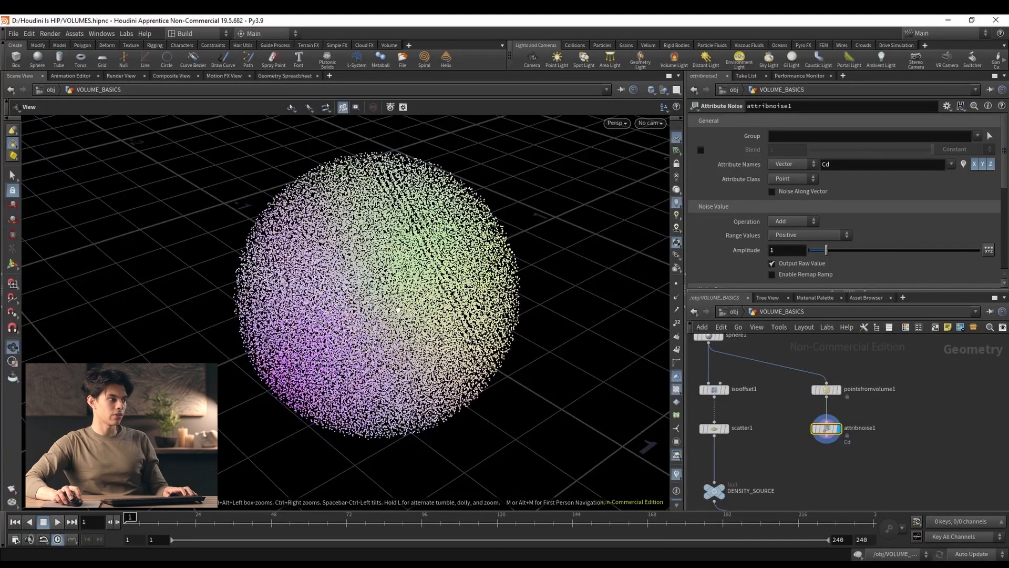
{"action": "left_click_drag", "start_coordinate": [398, 310], "coordinate": [416, 260]}
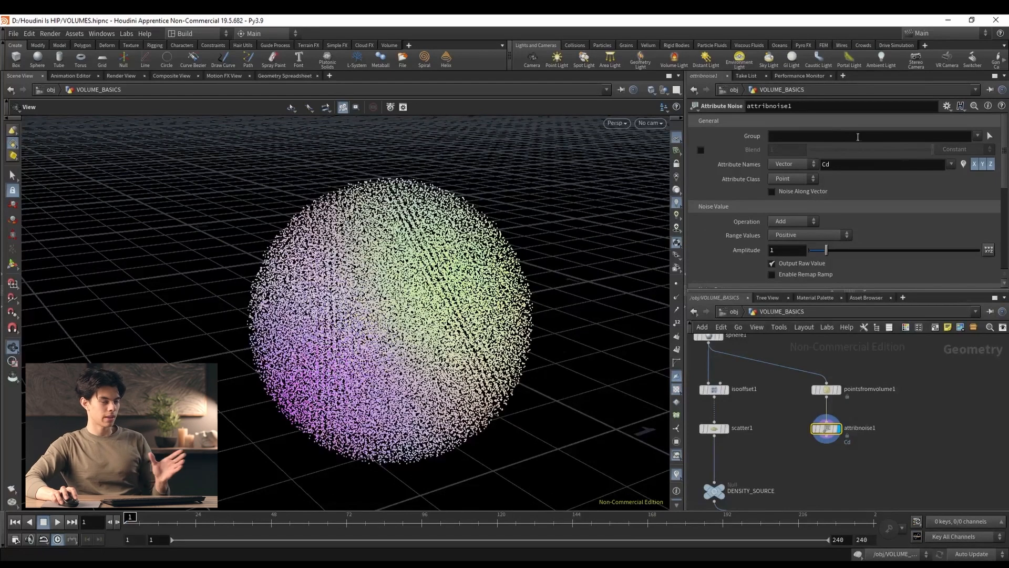
Change attribnoise1's target attribute to a float named density.
{"action": "type", "text": "den"}
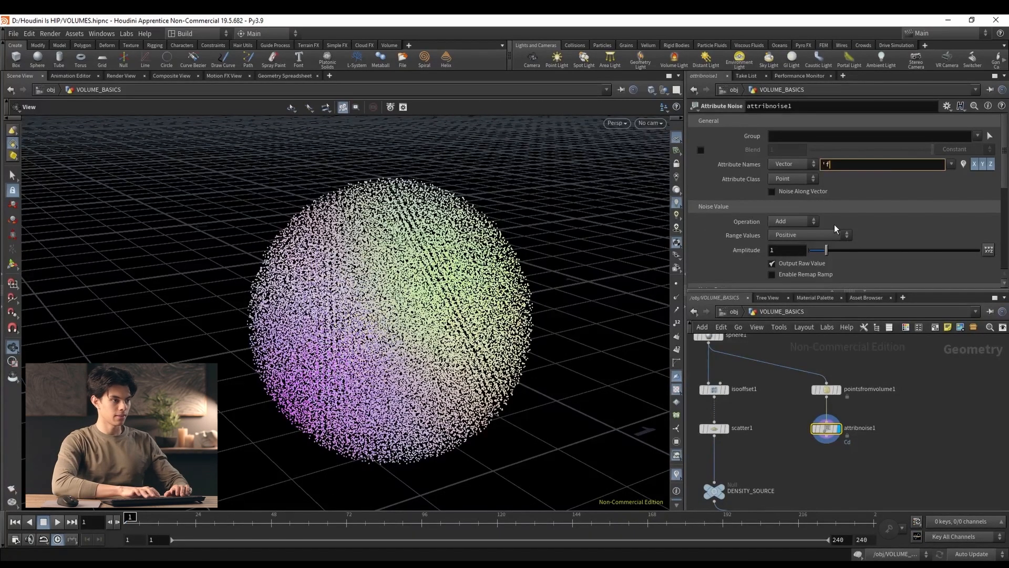
{"action": "type", "text": "sity"}
{"action": "key", "text": "Return"}
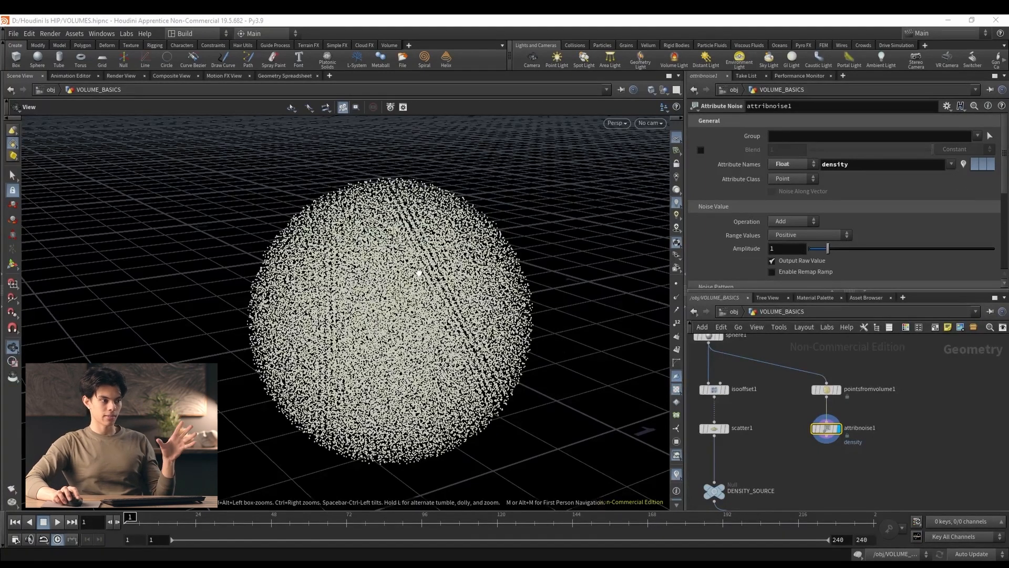
Visualize the density attribute on the points and compare the sphere with the visualization off and on.
{"action": "left_click", "coordinate": [962, 165]}
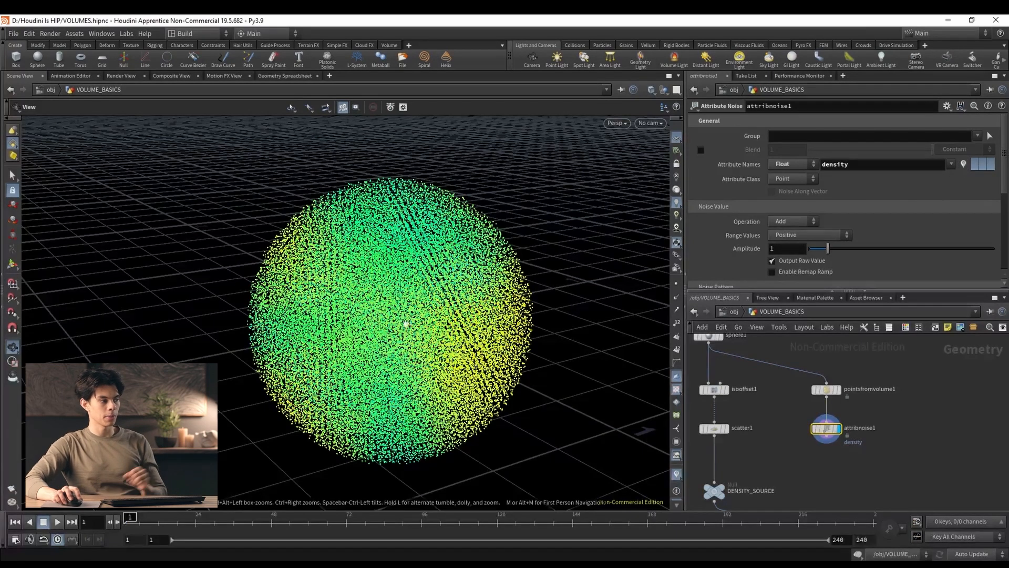
{"action": "left_click", "coordinate": [677, 474]}
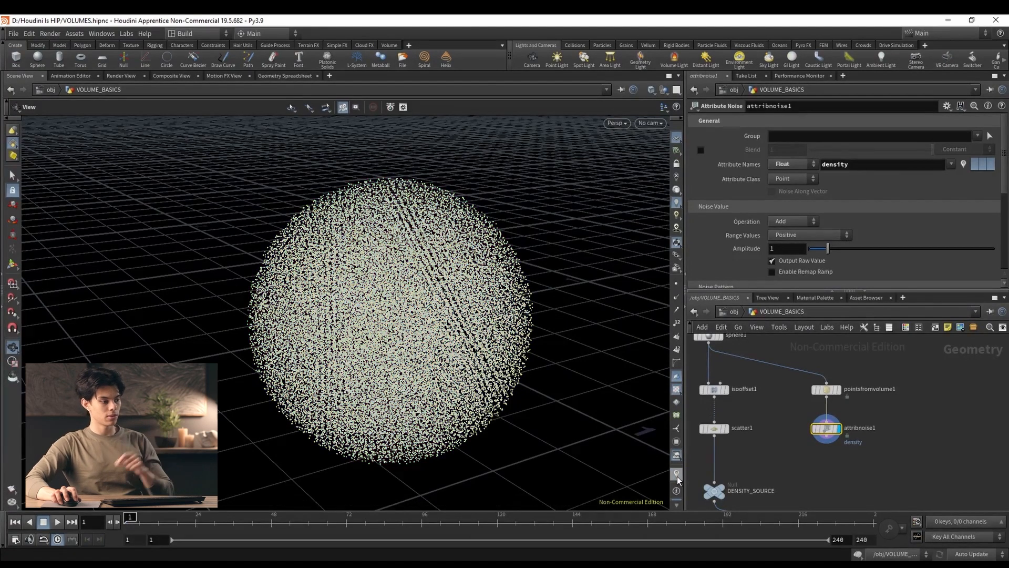
{"action": "left_click", "coordinate": [677, 475]}
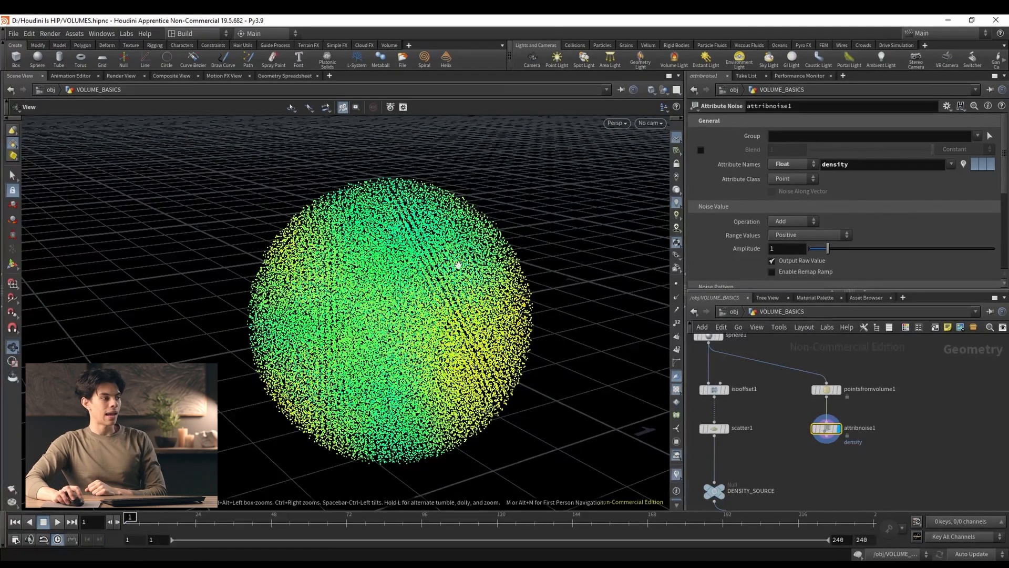
{"action": "left_click_drag", "start_coordinate": [457, 265], "coordinate": [426, 256]}
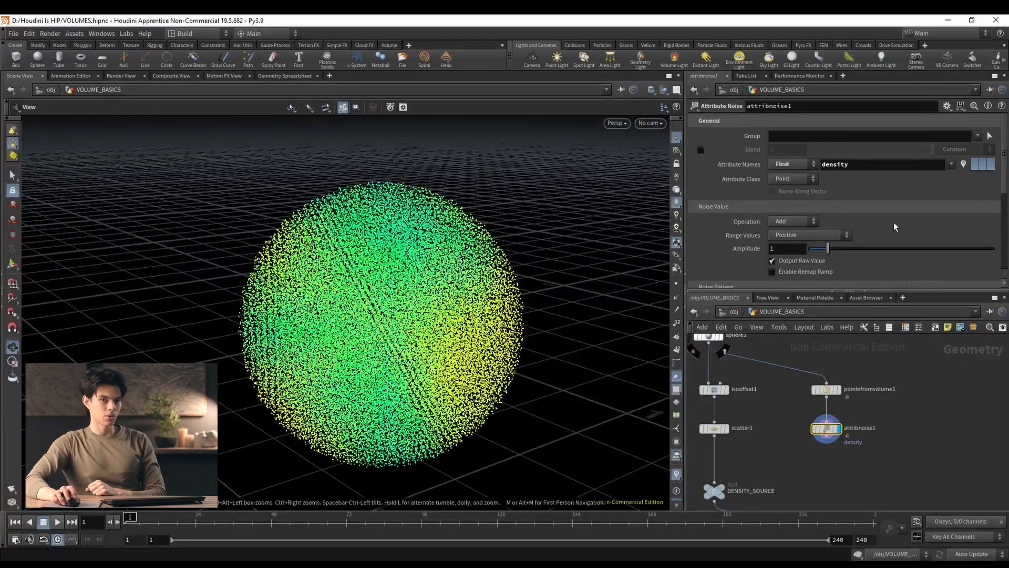
{"action": "scroll", "coordinate": [825, 211], "scroll_direction": "down", "scroll_amount": 3}
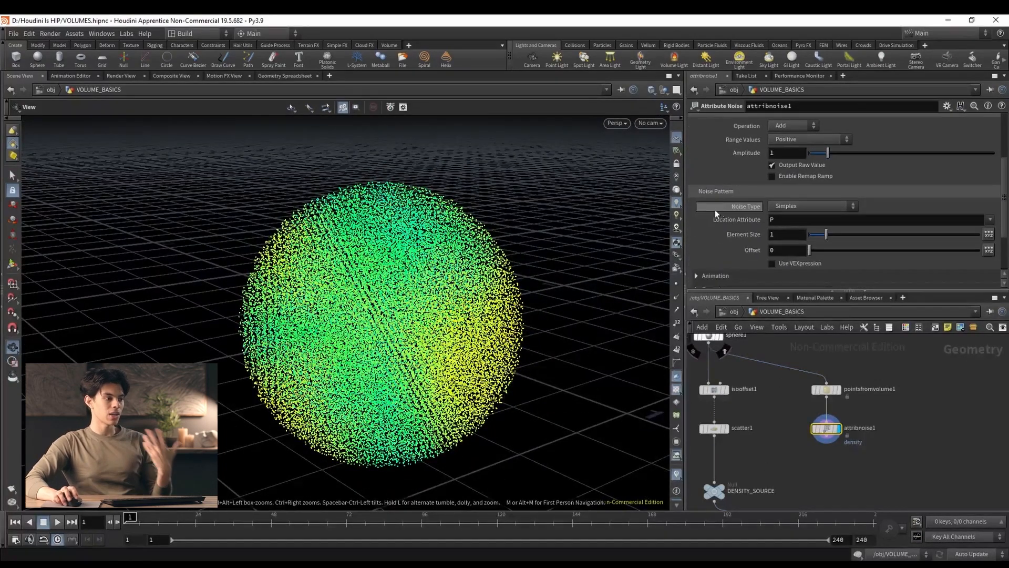
{"action": "left_click_drag", "start_coordinate": [292, 321], "coordinate": [328, 319]}
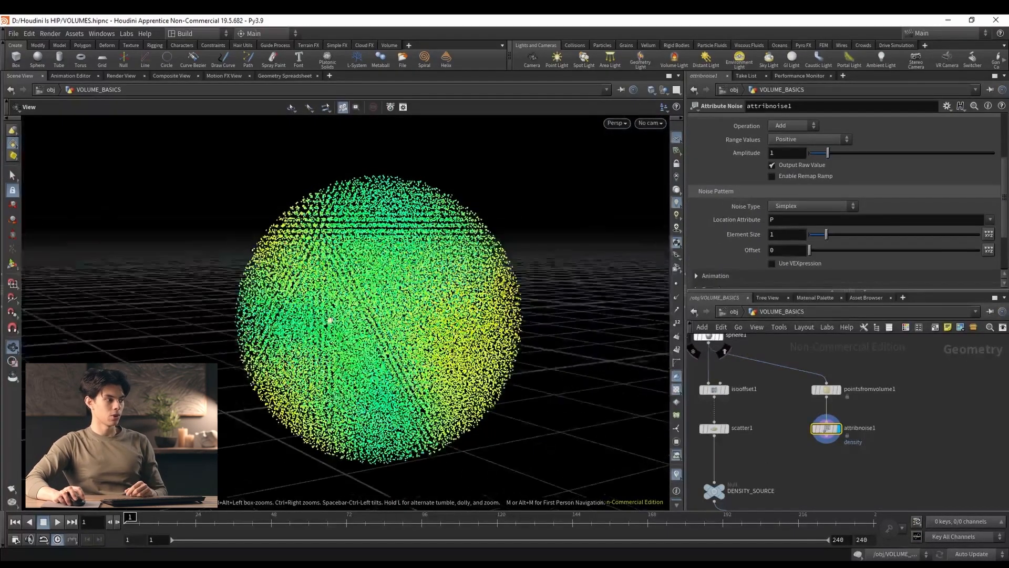
Try the Grayscale preset on the density visualizer's color ramp, then restore Infra-Red and close the visualizer settings.
{"action": "left_click", "coordinate": [678, 475]}
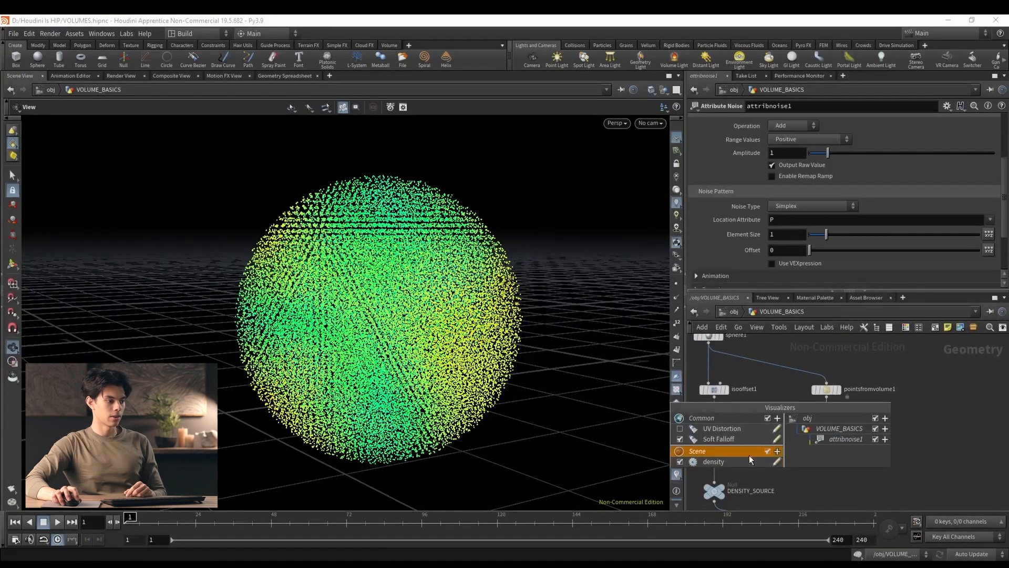
{"action": "left_click", "coordinate": [776, 461]}
{"action": "left_click_drag", "start_coordinate": [814, 257], "coordinate": [749, 119]}
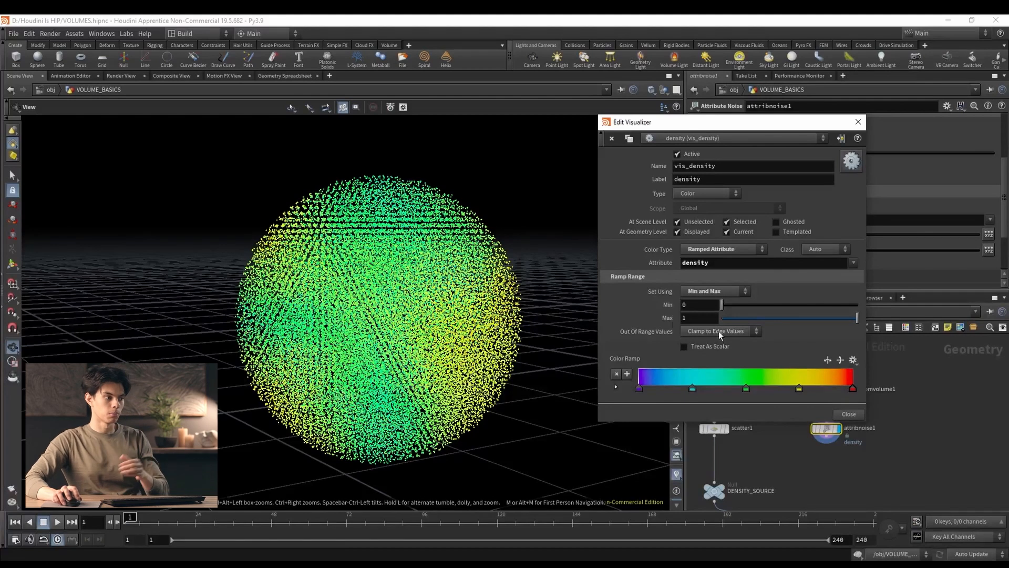
{"action": "left_click", "coordinate": [852, 361]}
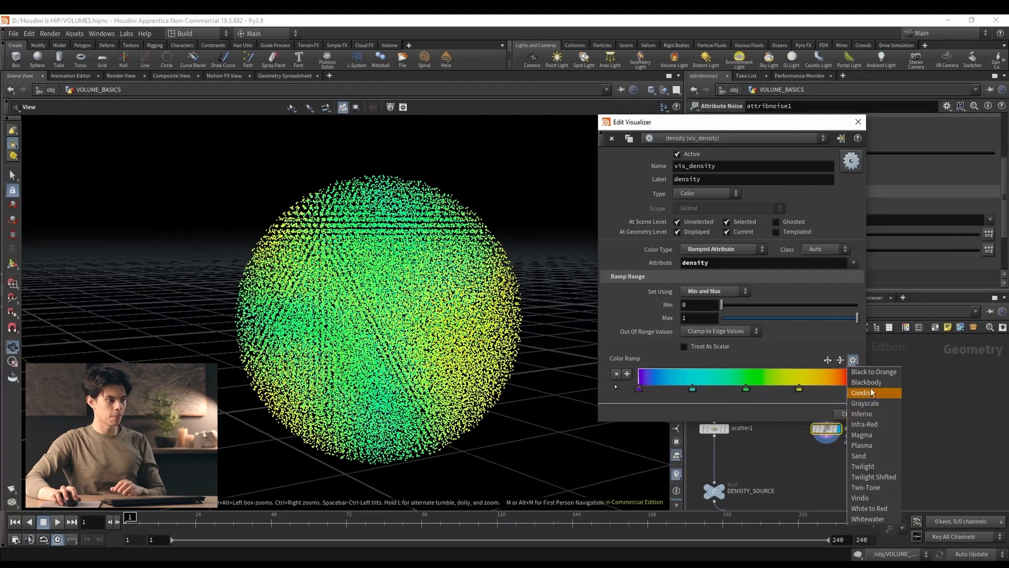
{"action": "left_click", "coordinate": [866, 403]}
{"action": "left_click", "coordinate": [858, 363]}
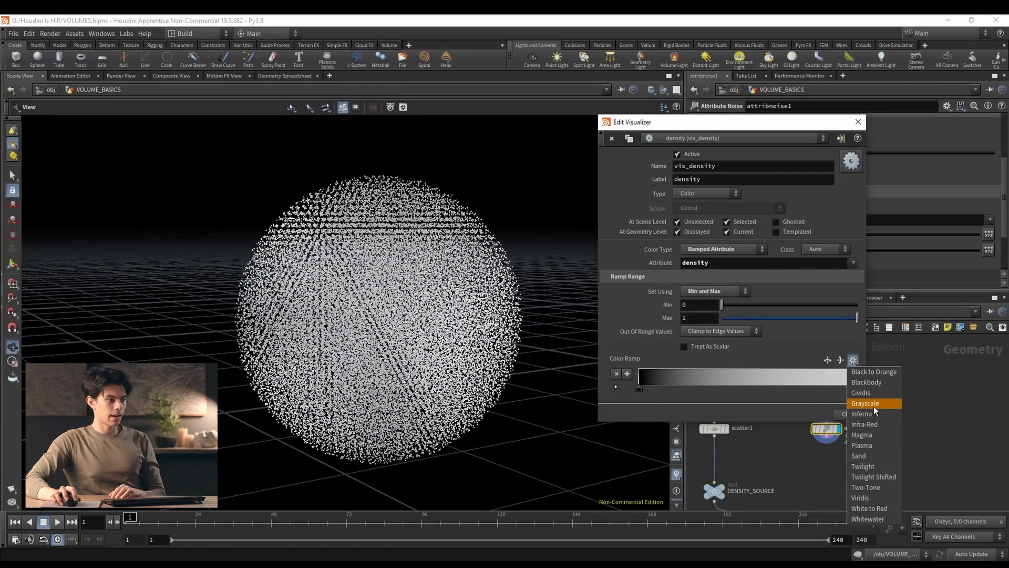
{"action": "left_click", "coordinate": [866, 424]}
{"action": "left_click", "coordinate": [844, 413]}
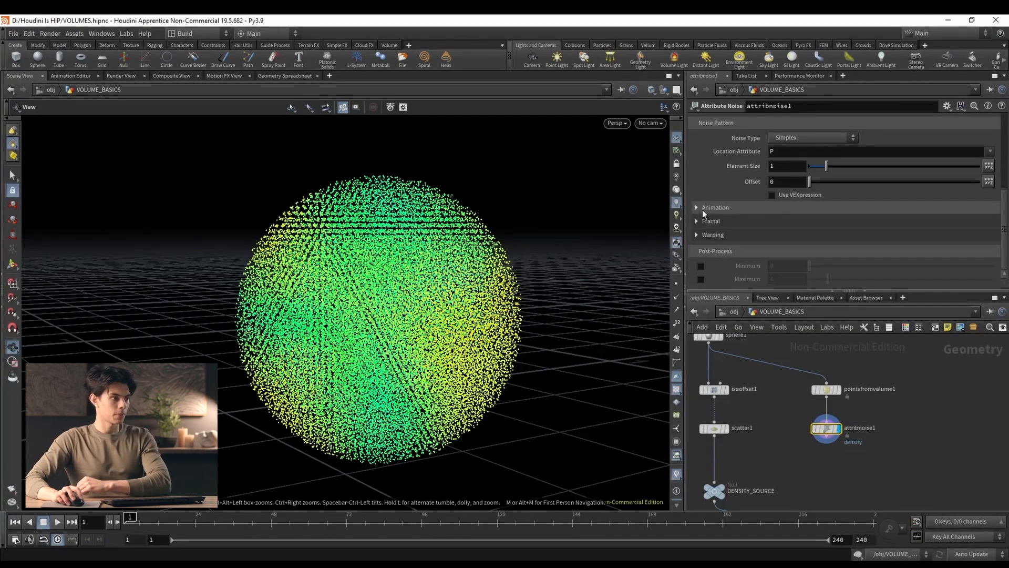
Reduce attribnoise1's noise element size to 0.34.
{"action": "scroll", "coordinate": [714, 231], "scroll_direction": "up", "scroll_amount": 3}
{"action": "left_click_drag", "start_coordinate": [827, 221], "coordinate": [815, 221]}
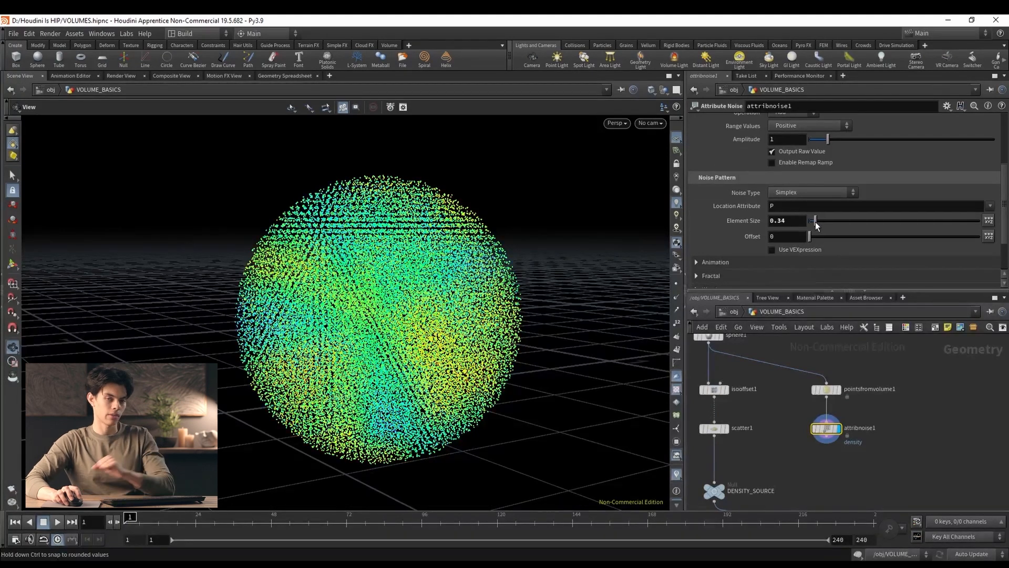
{"action": "scroll", "coordinate": [762, 220], "scroll_direction": "up", "scroll_amount": 1}
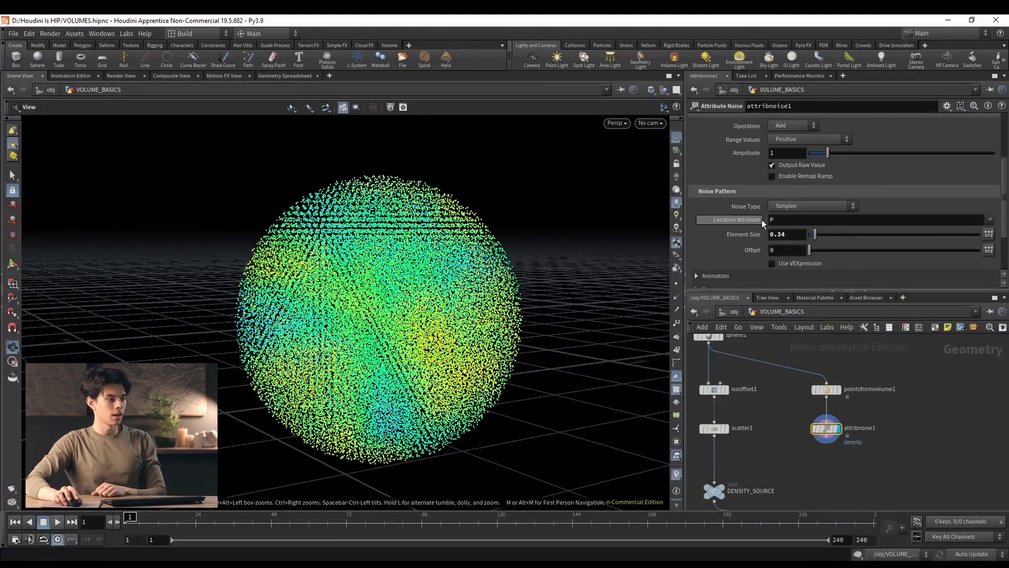
Enable attribnoise1's remap ramp and pull its end points inward to about one third and two thirds for stronger density contrast.
{"action": "left_click", "coordinate": [772, 176]}
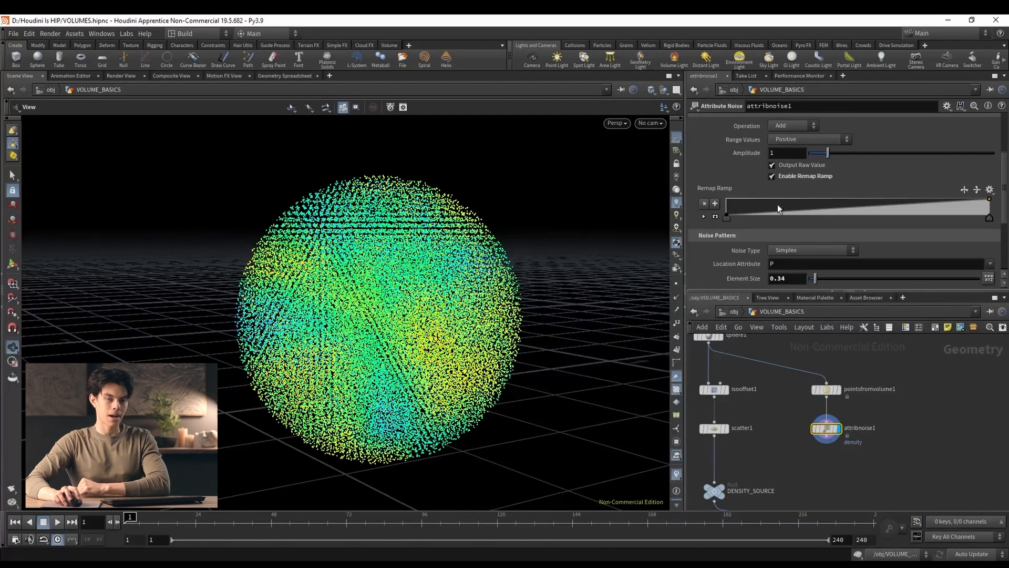
{"action": "left_click_drag", "start_coordinate": [728, 219], "coordinate": [819, 226]}
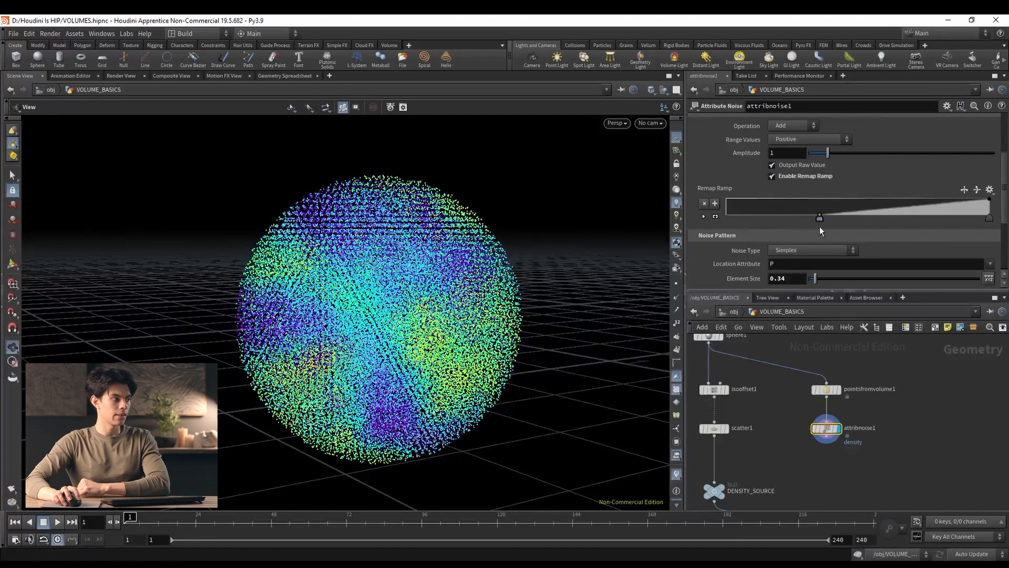
{"action": "left_click", "coordinate": [989, 218]}
{"action": "left_click_drag", "start_coordinate": [927, 219], "coordinate": [903, 217]}
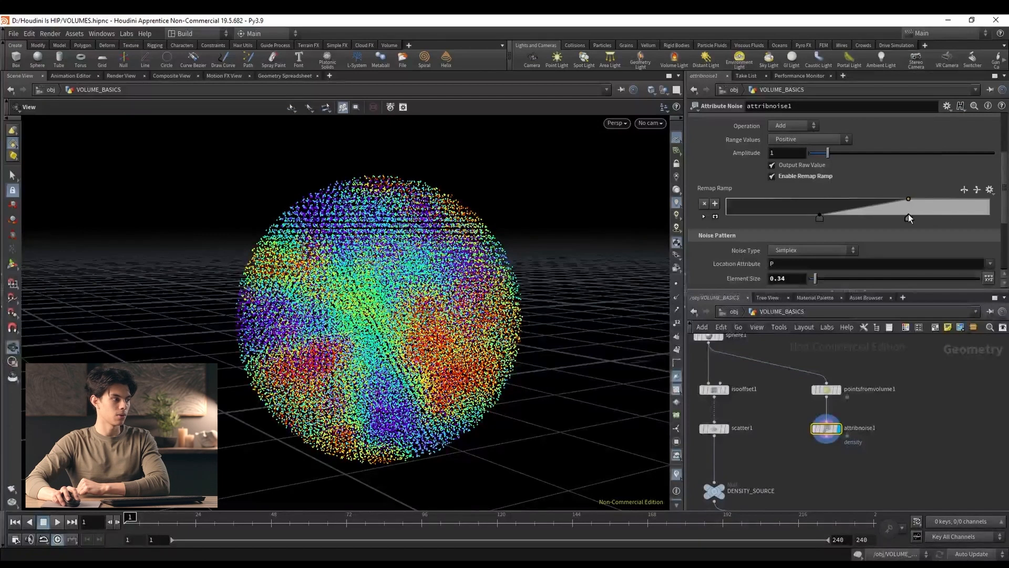
{"action": "left_click_drag", "start_coordinate": [384, 363], "coordinate": [430, 358]}
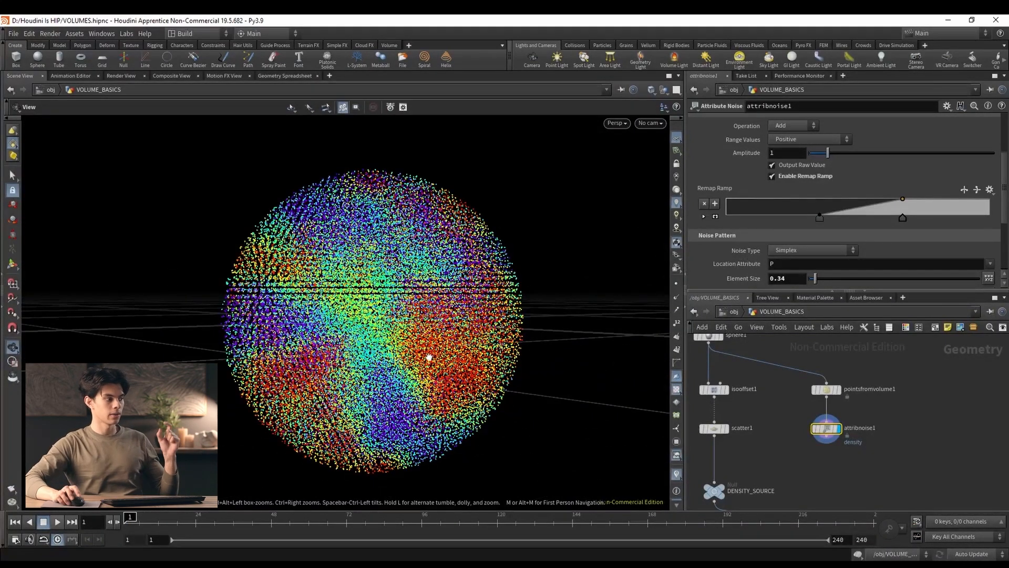
{"action": "left_click_drag", "start_coordinate": [429, 358], "coordinate": [323, 316]}
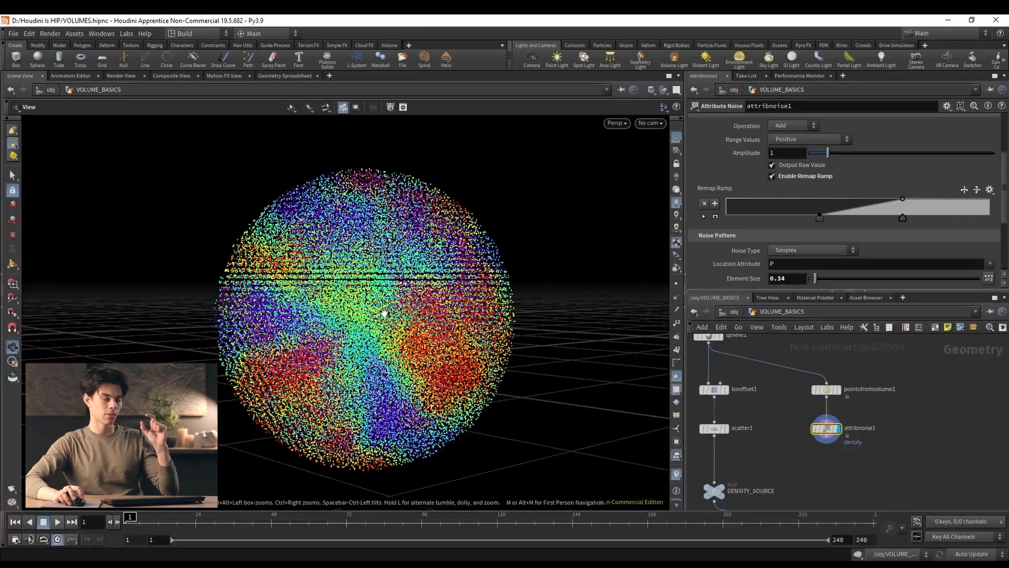
Add a Volume Rasterize Attributes node below attribnoise1, connected to its output and displayed.
{"action": "middle_click_drag", "start_coordinate": [848, 486], "coordinate": [843, 460]}
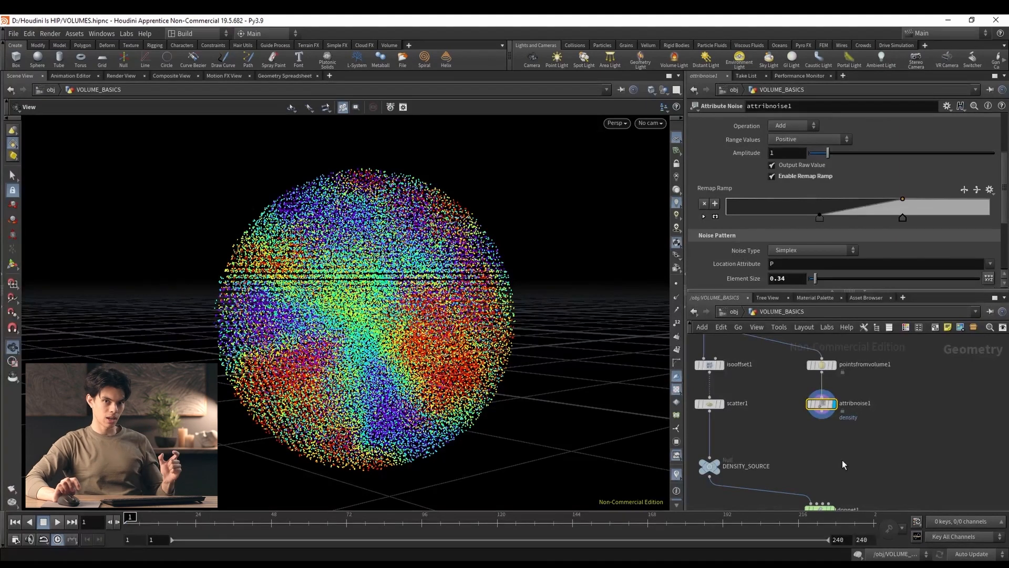
{"action": "scroll", "coordinate": [750, 226], "scroll_direction": "up", "scroll_amount": 3}
{"action": "double_click", "coordinate": [836, 164]}
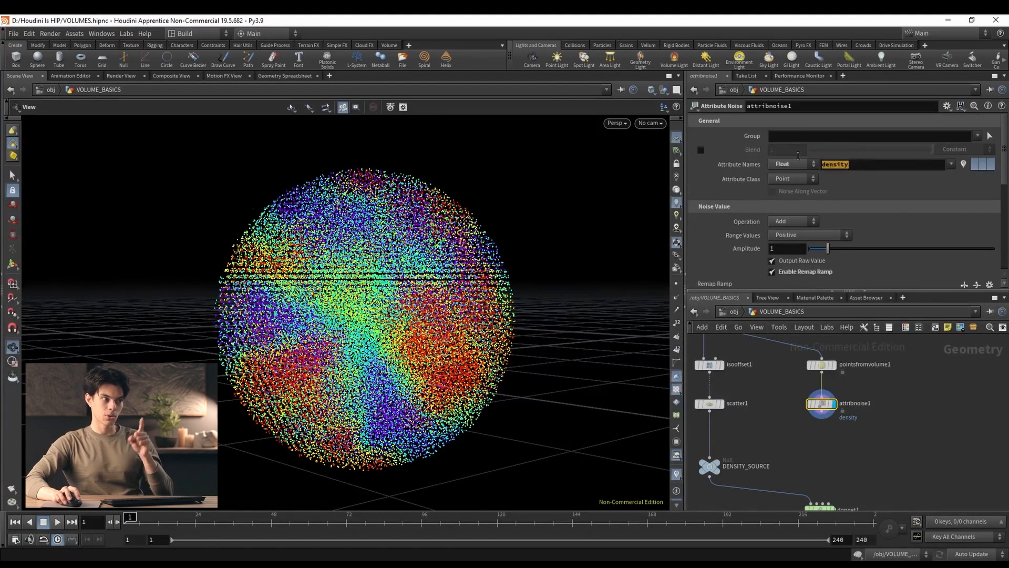
{"action": "left_click_drag", "start_coordinate": [515, 315], "coordinate": [336, 337]}
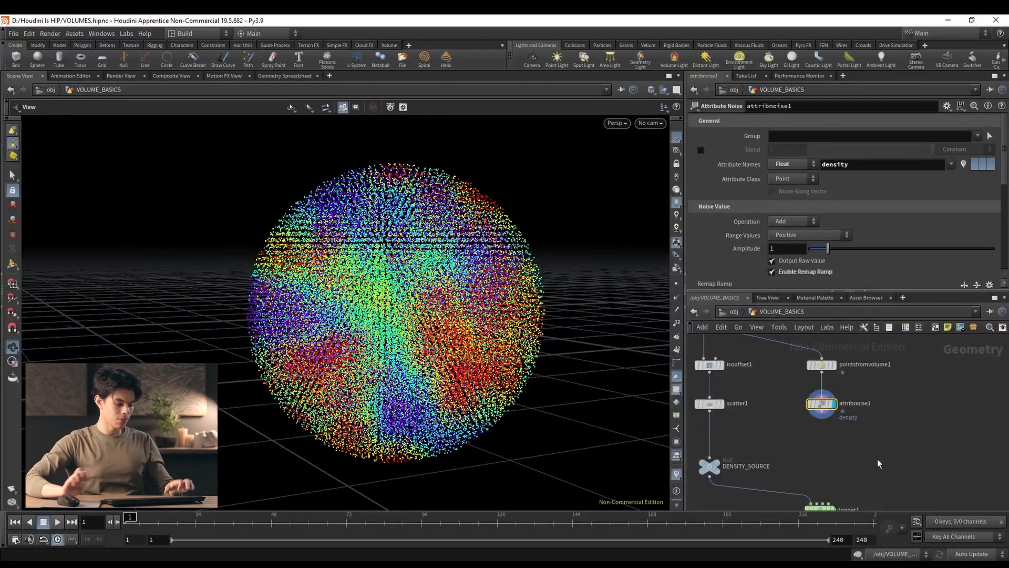
{"action": "key", "text": "Tab"}
{"action": "type", "text": "raster"}
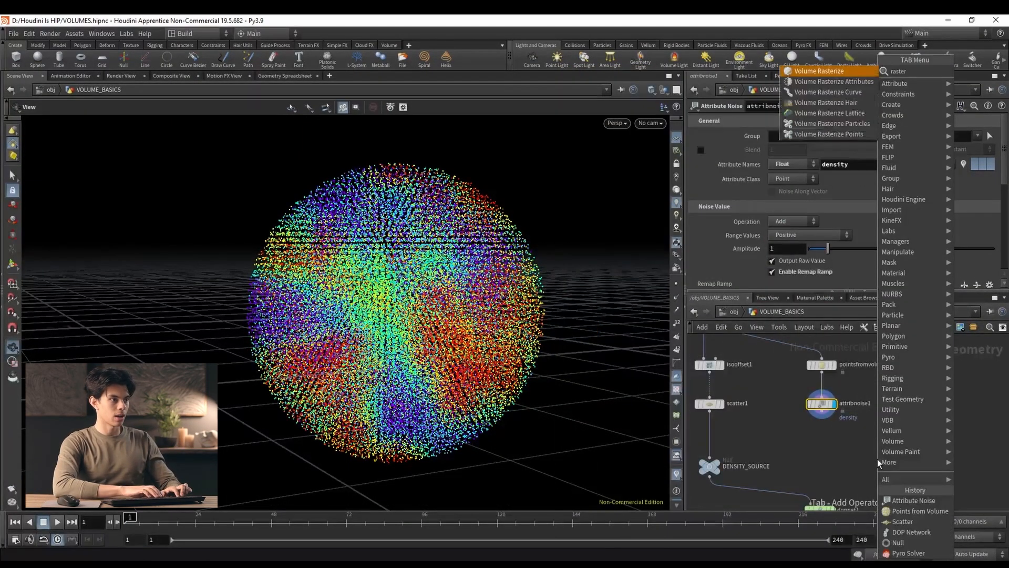
{"action": "type", "text": " a"}
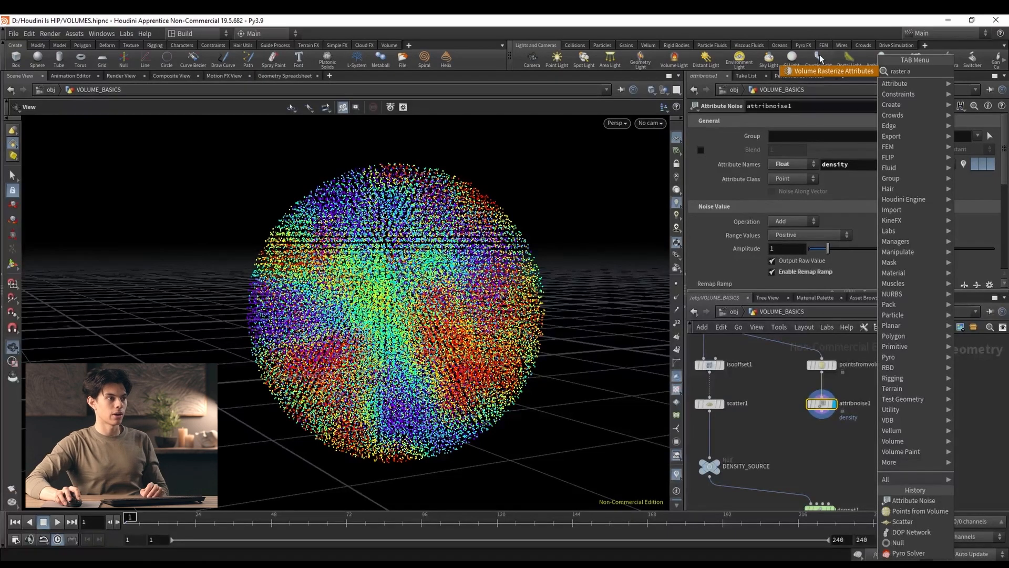
{"action": "left_click", "coordinate": [821, 72]}
{"action": "left_click", "coordinate": [826, 450]}
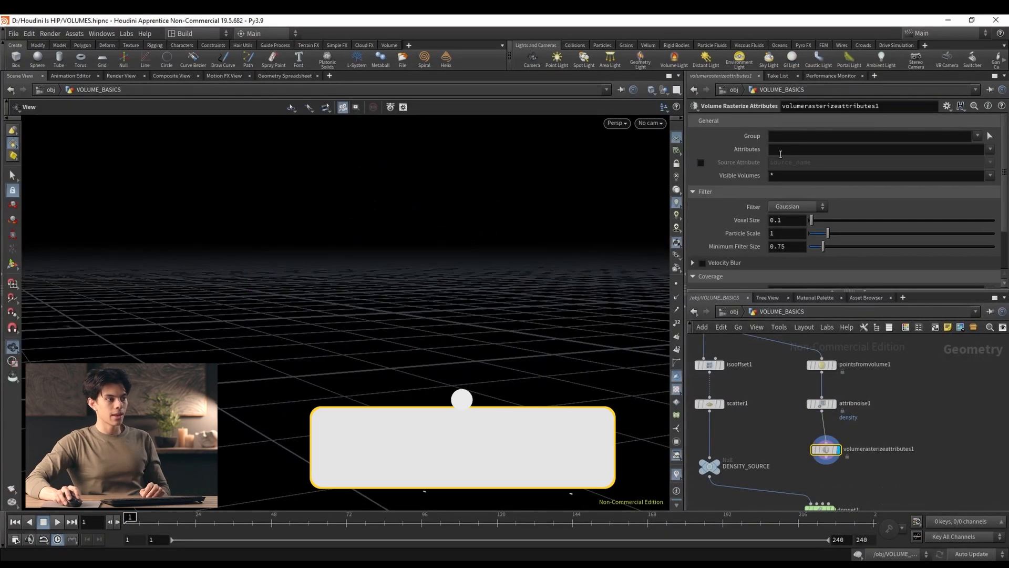
Set volumerasterizeattributes1 to rasterize the density attribute, inspect the resulting volume, and line the node up under attribnoise1.
{"action": "left_click", "coordinate": [844, 150]}
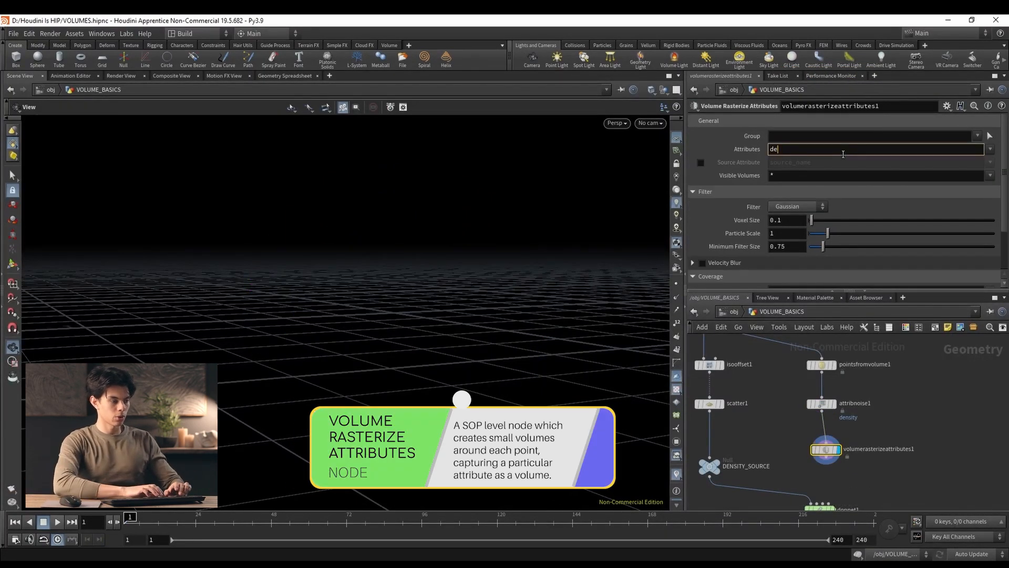
{"action": "key", "text": "Return"}
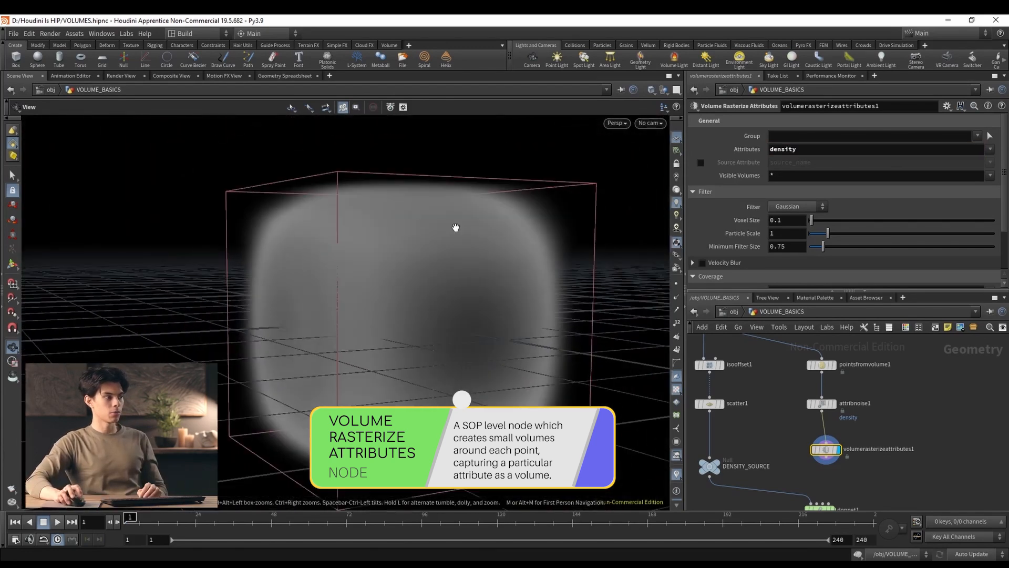
{"action": "left_click_drag", "start_coordinate": [405, 277], "coordinate": [304, 290]}
{"action": "scroll", "coordinate": [814, 429], "scroll_direction": "up", "scroll_amount": 1}
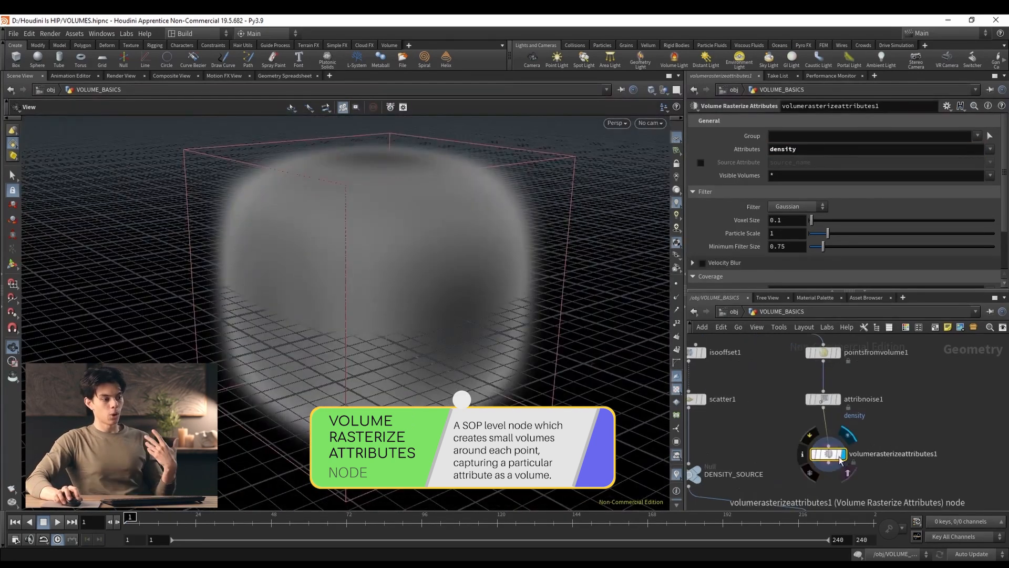
{"action": "mouse_move", "coordinate": [829, 460]}
{"action": "left_mouse_down"}
{"action": "mouse_move", "coordinate": [829, 447]}
{"action": "mouse_move", "coordinate": [821, 455]}
{"action": "left_mouse_up"}
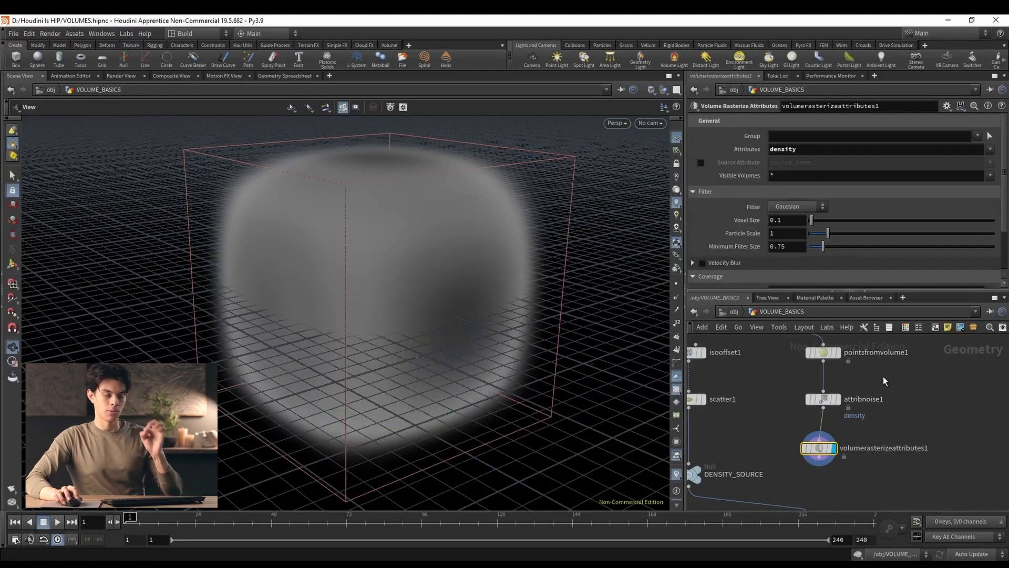
Display pointsfromvolume1 and volumerasterizeattributes1 in turn to compare the source points with the rasterized volume up close.
{"action": "left_click", "coordinate": [836, 352]}
{"action": "scroll", "coordinate": [350, 261], "scroll_direction": "up", "scroll_amount": 5}
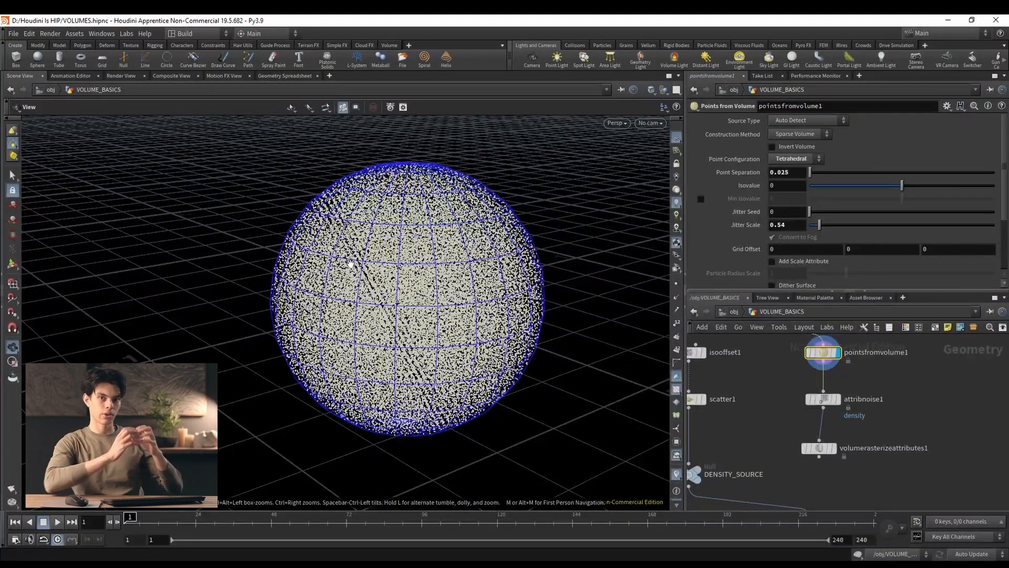
{"action": "left_click", "coordinate": [834, 448]}
{"action": "scroll", "coordinate": [559, 250], "scroll_direction": "down", "scroll_amount": 5}
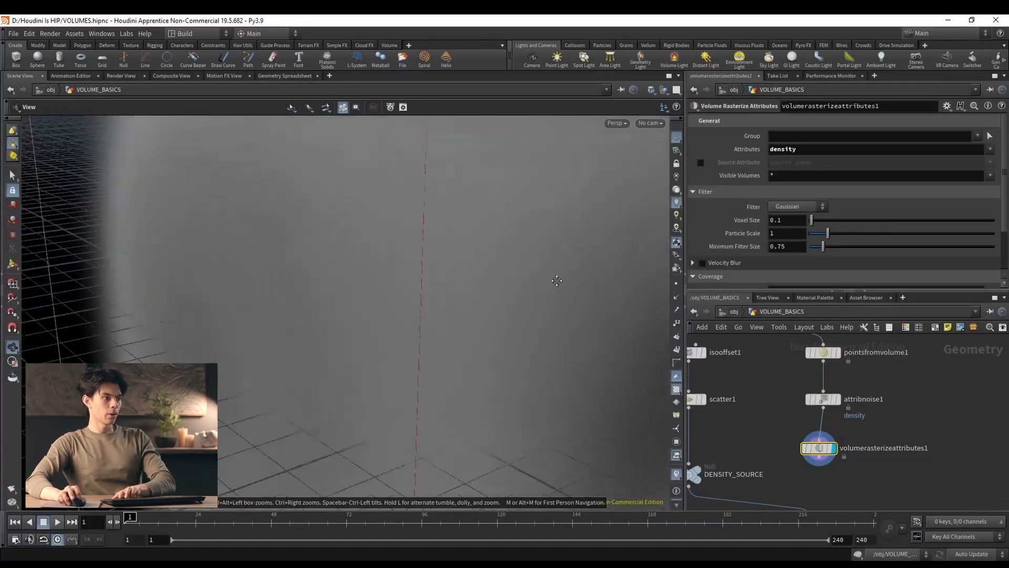
Set volumerasterizeattributes1's particle scale to 0.01 and inspect the volume.
{"action": "type", "text": "0.01"}
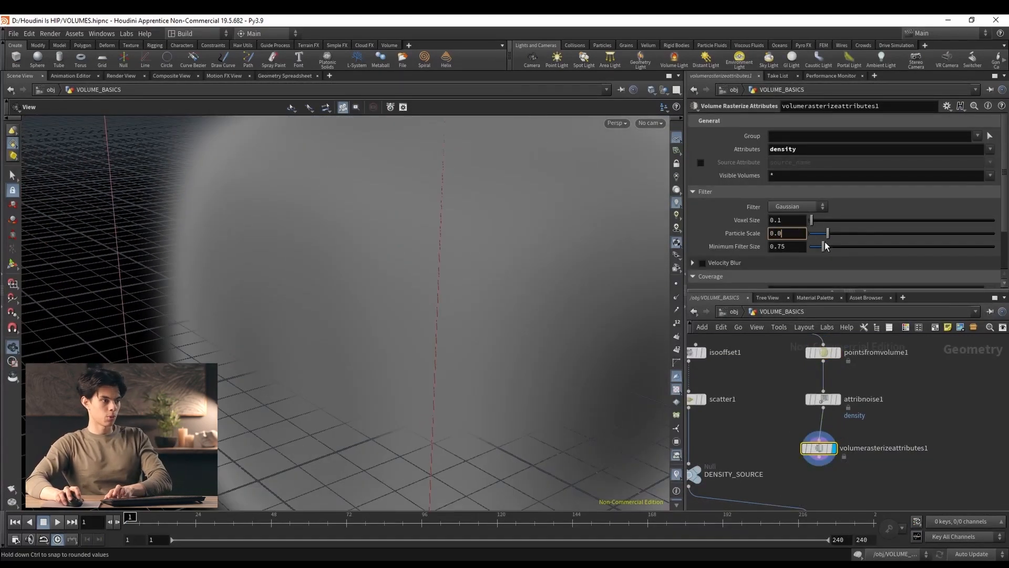
{"action": "key", "text": "Return"}
{"action": "scroll", "coordinate": [358, 198], "scroll_direction": "up", "scroll_amount": 3}
{"action": "left_click_drag", "start_coordinate": [357, 199], "coordinate": [403, 252]}
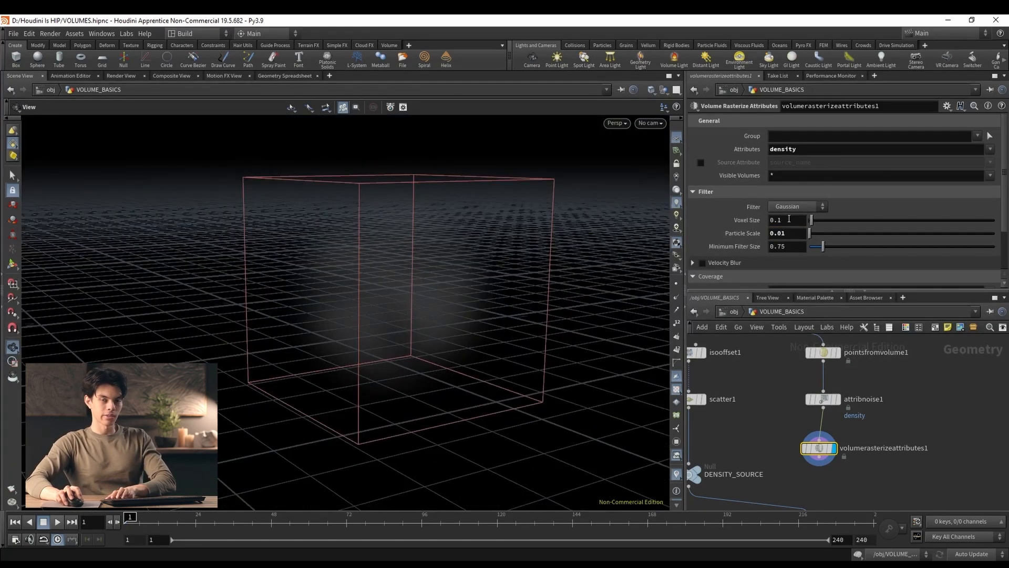
Switch isooffset1's uniform sampling to By Size.
{"action": "middle_click_drag", "start_coordinate": [722, 356], "coordinate": [766, 406]}
{"action": "left_click", "coordinate": [732, 402]}
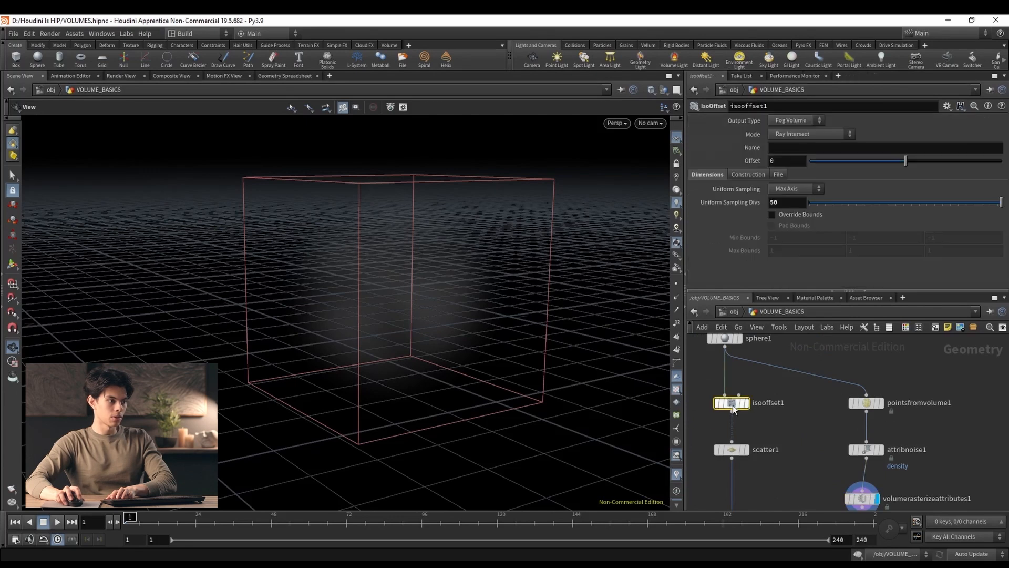
{"action": "left_click", "coordinate": [798, 191]}
{"action": "left_click", "coordinate": [790, 251]}
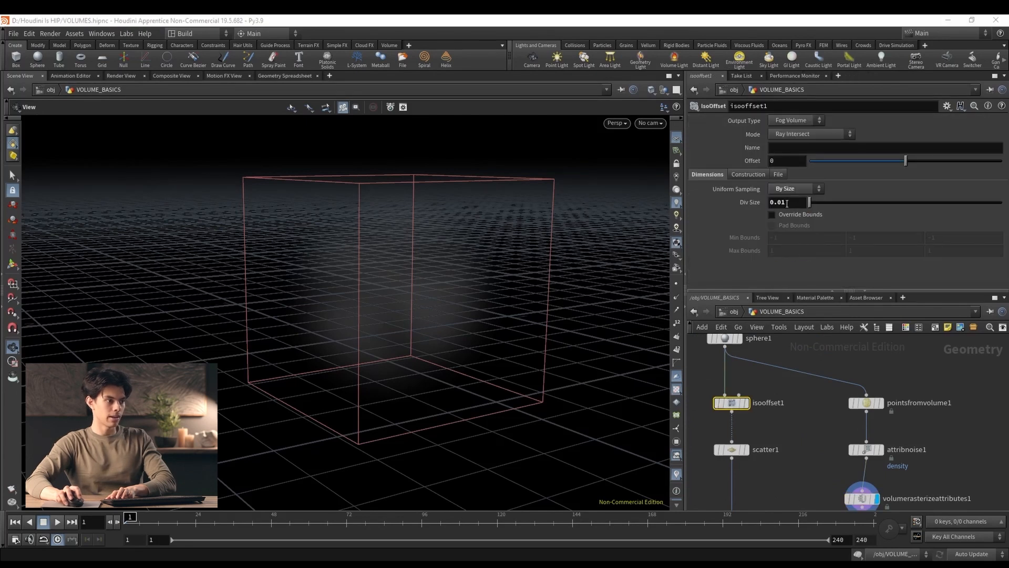
Set volumerasterizeattributes1's voxel size to 0.01 and examine the finer volume.
{"action": "middle_click_drag", "start_coordinate": [820, 473], "coordinate": [794, 408]}
{"action": "left_click", "coordinate": [836, 433]}
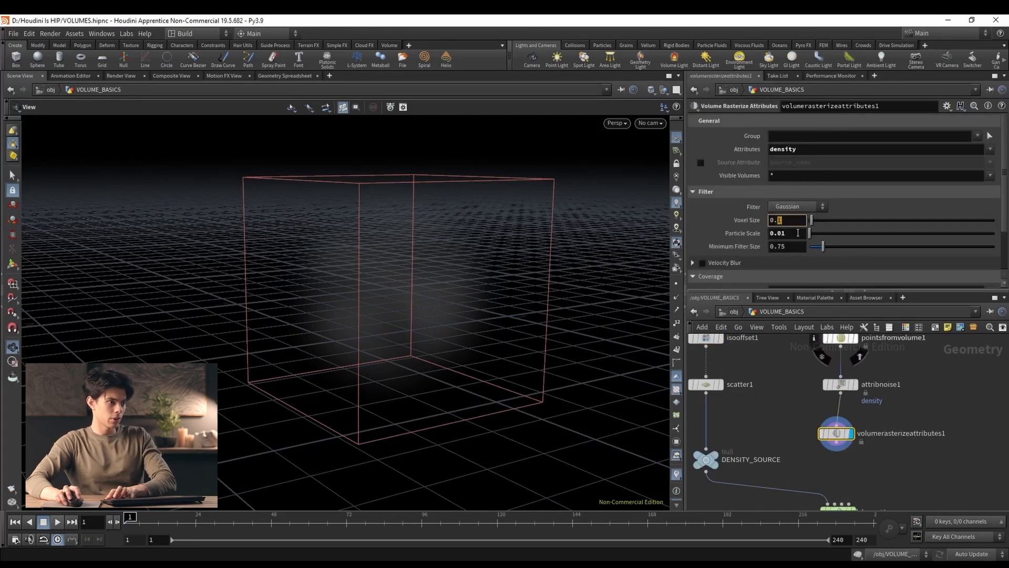
{"action": "type", "text": "01"}
{"action": "key", "text": "Return"}
{"action": "scroll", "coordinate": [387, 265], "scroll_direction": "up", "scroll_amount": 5}
{"action": "left_click_drag", "start_coordinate": [379, 267], "coordinate": [399, 262]}
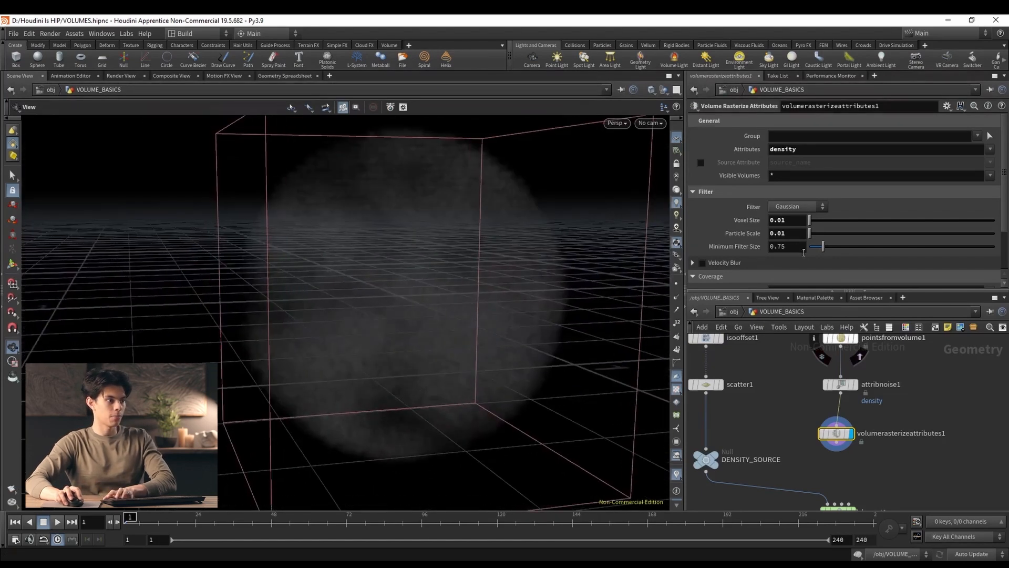
Try a particle scale of 0.05 on volumerasterizeattributes1, settle on 0.02, and view the volume from another angle.
{"action": "left_click", "coordinate": [783, 233]}
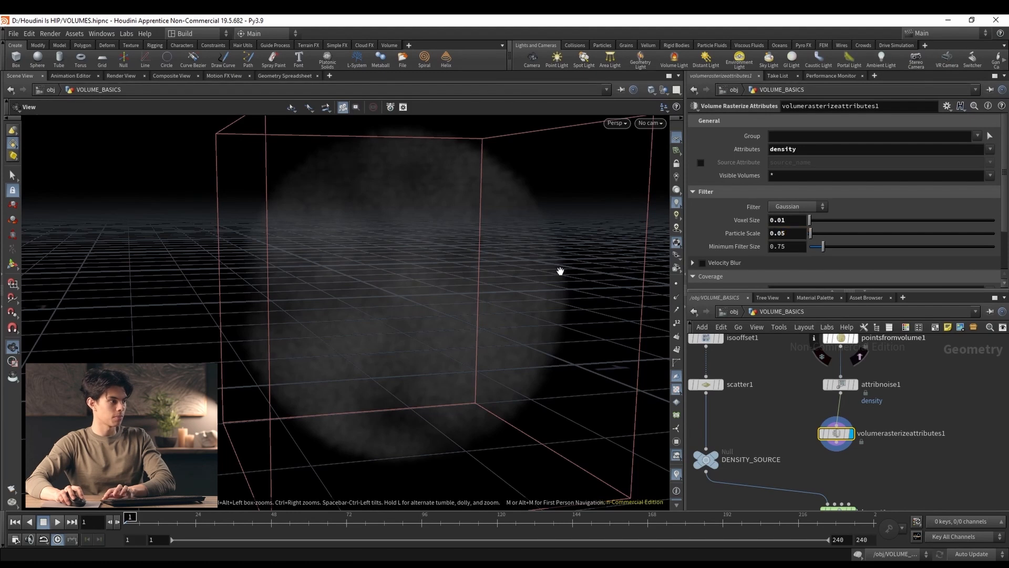
{"action": "key", "text": "BackSpace"}
{"action": "type", "text": "2"}
{"action": "key", "text": "Return"}
{"action": "mouse_move", "coordinate": [383, 276]}
{"action": "left_mouse_down"}
{"action": "mouse_move", "coordinate": [428, 248]}
{"action": "mouse_move", "coordinate": [394, 266]}
{"action": "left_mouse_up"}
Connect the output of volumerasterizeattributes1 to the input of the DENSITY_SOURCE null.
{"action": "middle_click_drag", "start_coordinate": [833, 452], "coordinate": [815, 397]}
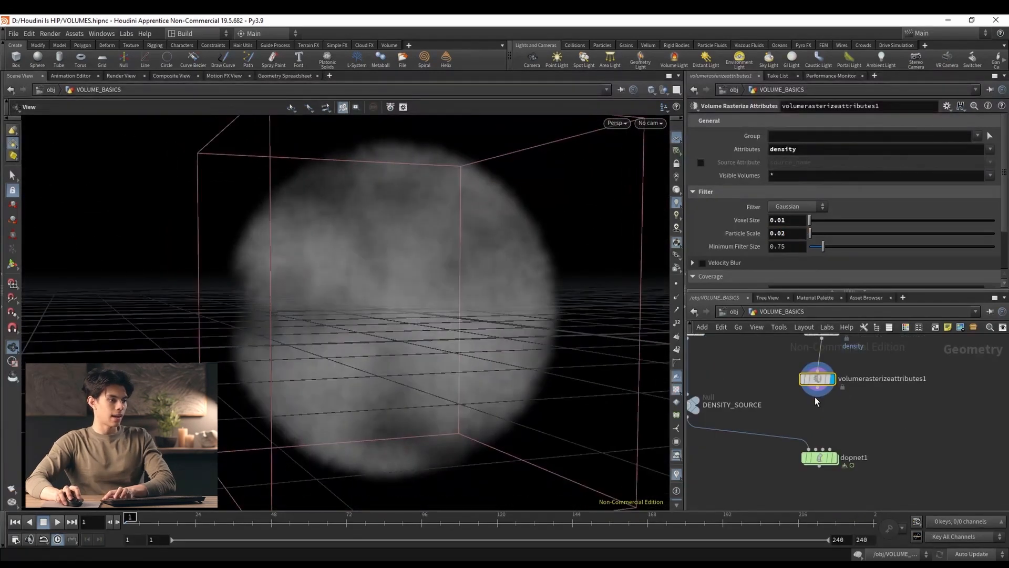
{"action": "left_click", "coordinate": [818, 389]}
{"action": "middle_click_drag", "start_coordinate": [737, 389], "coordinate": [742, 418]}
{"action": "left_click", "coordinate": [719, 420]}
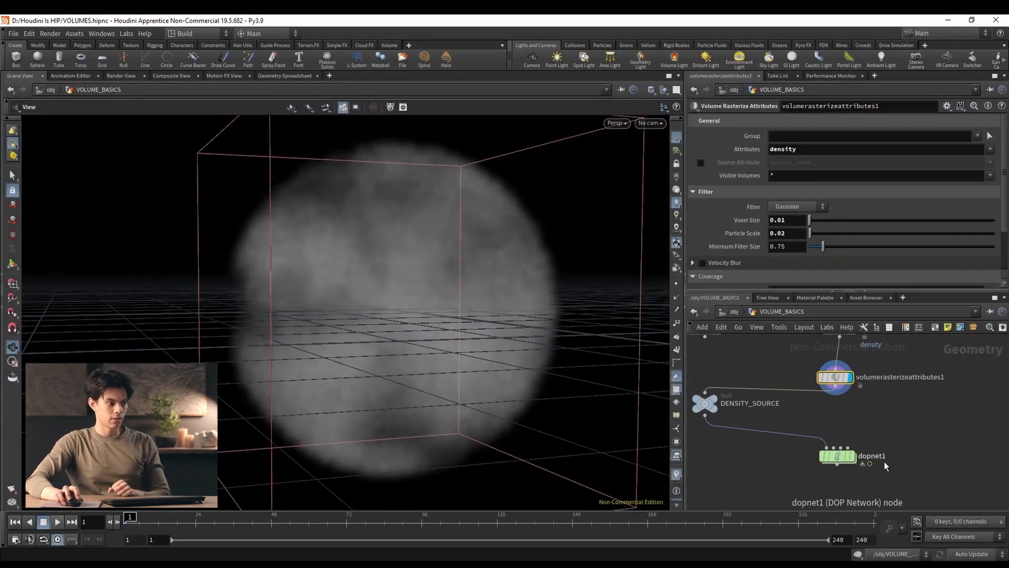
Display dopnet1, go inside it, and play the smoke simulation while viewing it from different angles.
{"action": "left_click", "coordinate": [853, 455]}
{"action": "double_click", "coordinate": [839, 459]}
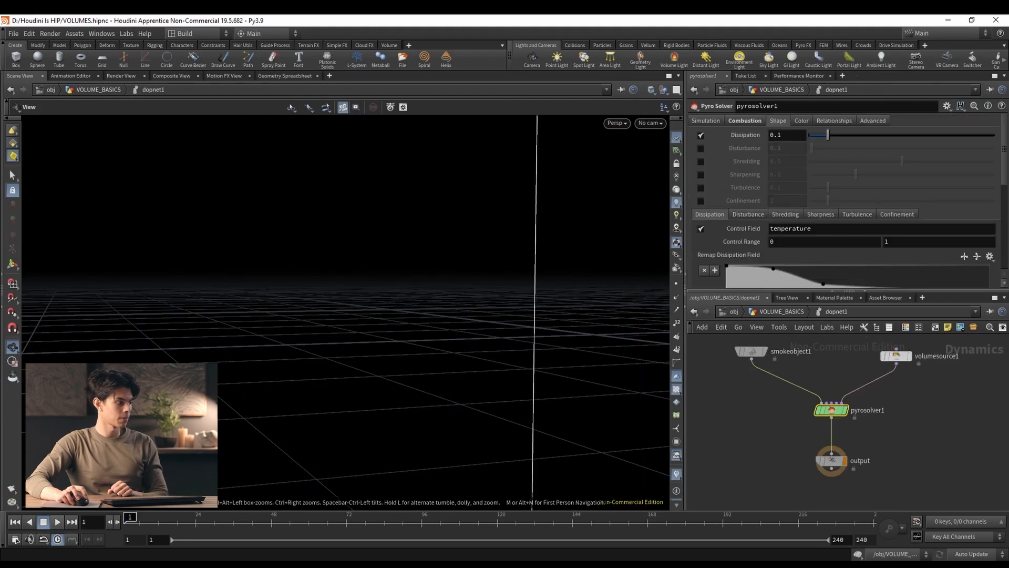
{"action": "left_click", "coordinate": [58, 522]}
{"action": "left_click_drag", "start_coordinate": [345, 367], "coordinate": [457, 302]}
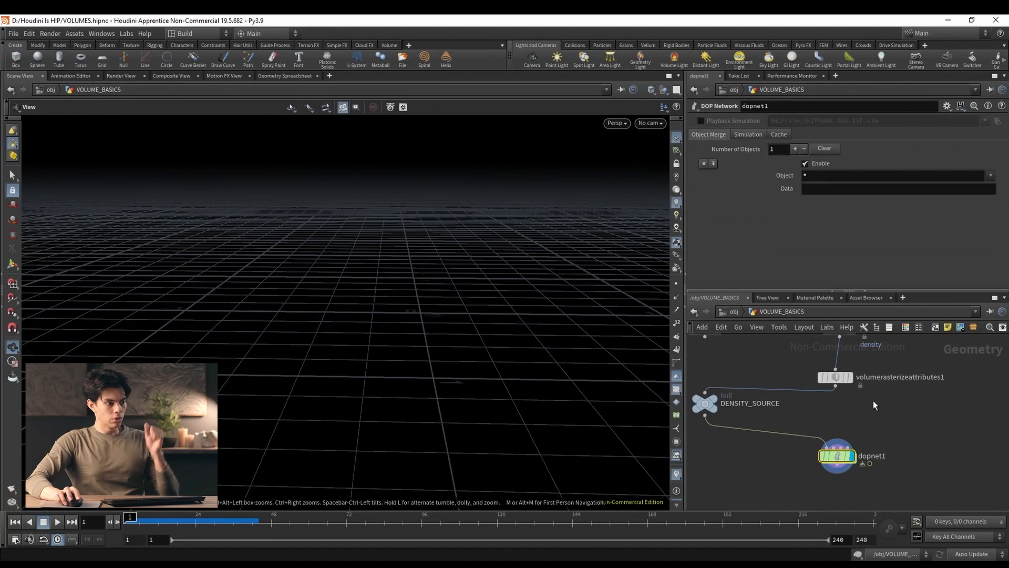
Display isooffset1 in the geometry network to review its uniform fog volume.
{"action": "scroll", "coordinate": [872, 400], "scroll_direction": "down", "scroll_amount": 4}
{"action": "middle_click_drag", "start_coordinate": [873, 402], "coordinate": [878, 464]}
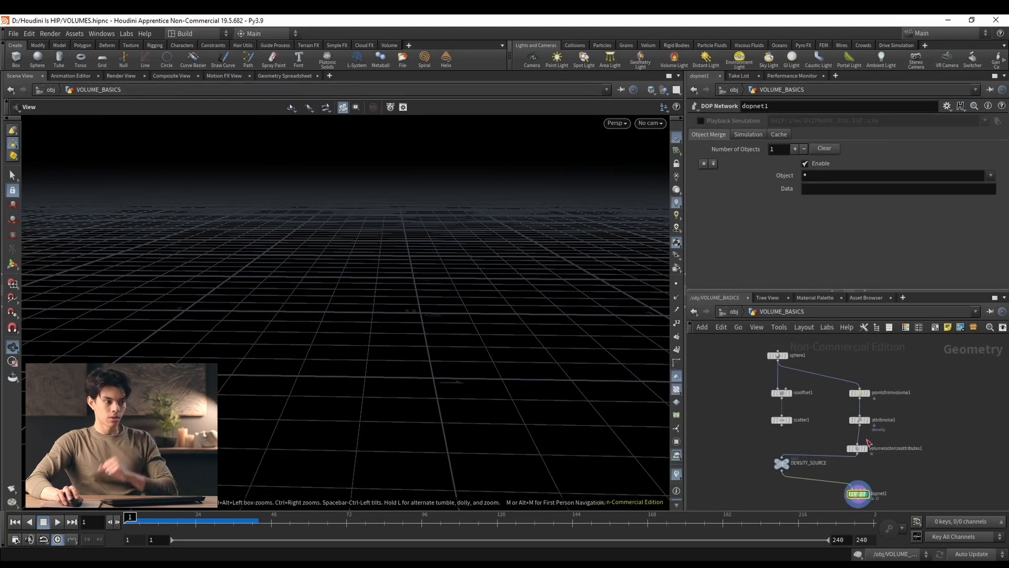
{"action": "scroll", "coordinate": [799, 394], "scroll_direction": "up", "scroll_amount": 3}
{"action": "middle_click_drag", "start_coordinate": [799, 394], "coordinate": [797, 422]}
{"action": "left_click", "coordinate": [797, 422]}
{"action": "key", "text": "Escape"}
{"action": "left_click", "coordinate": [782, 420]}
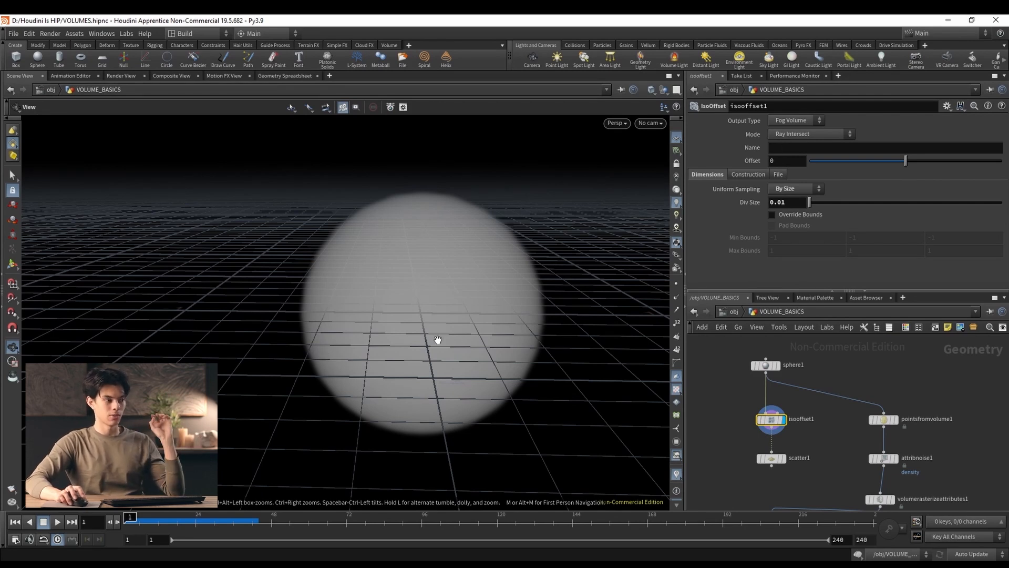
Display pointsfromvolume1, attribnoise1 and volumerasterizeattributes1 in turn, and inspect the rasterized volume's node info.
{"action": "scroll", "coordinate": [860, 398], "scroll_direction": "up", "scroll_amount": 2}
{"action": "left_click", "coordinate": [834, 415]}
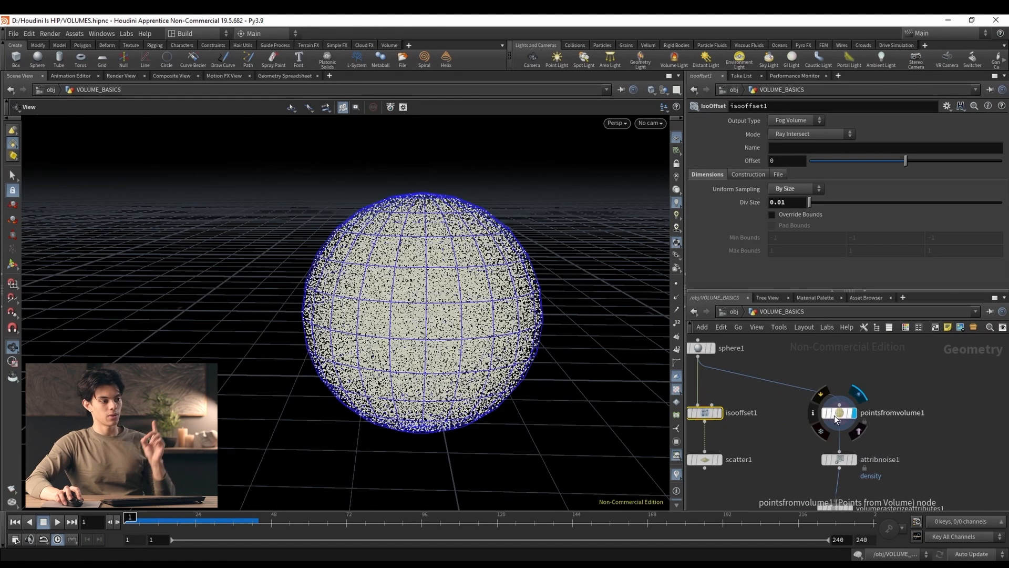
{"action": "left_click", "coordinate": [836, 460]}
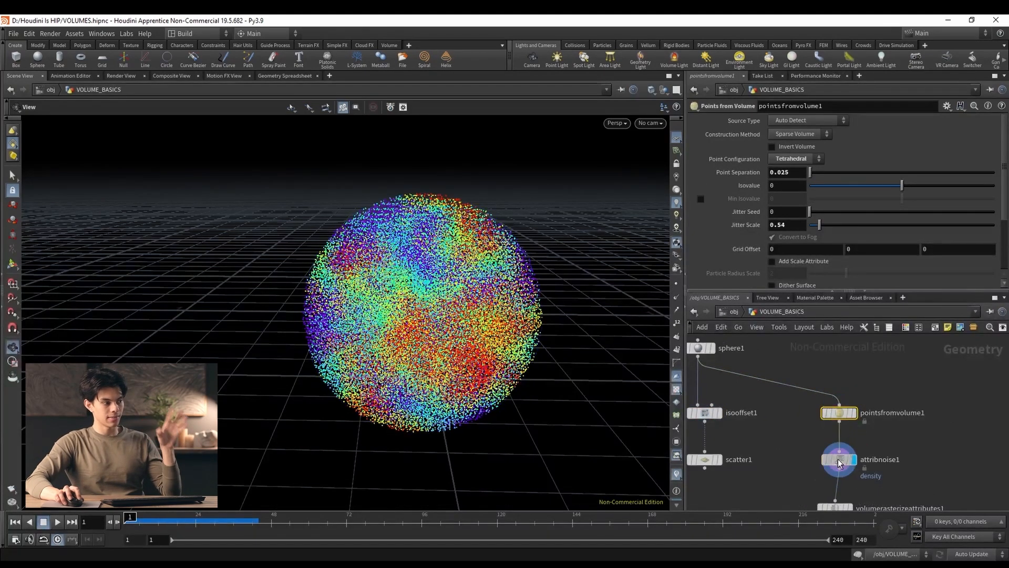
{"action": "middle_click_drag", "start_coordinate": [915, 495], "coordinate": [888, 408]}
{"action": "left_click", "coordinate": [813, 423]}
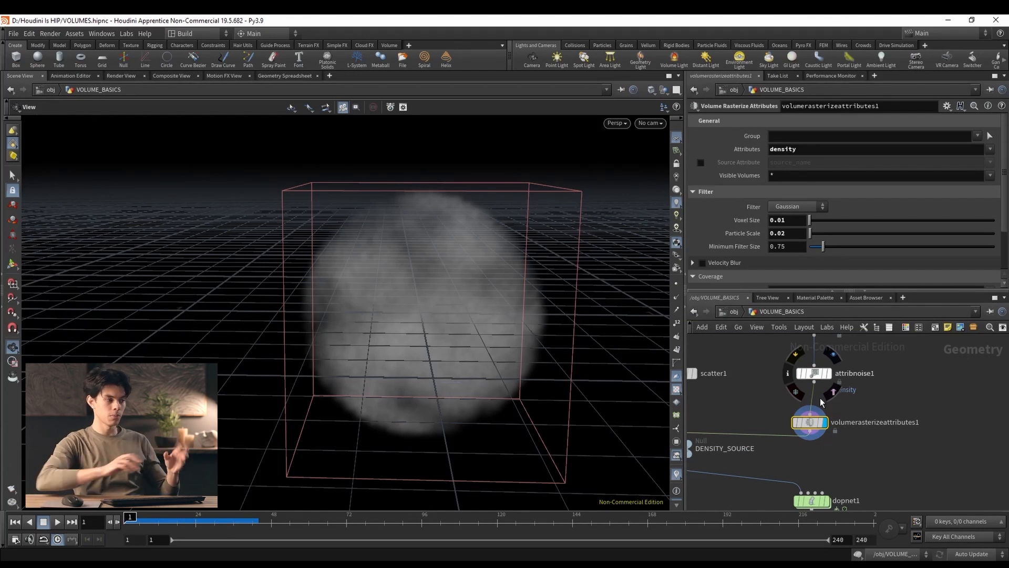
{"action": "middle_click", "coordinate": [811, 422]}
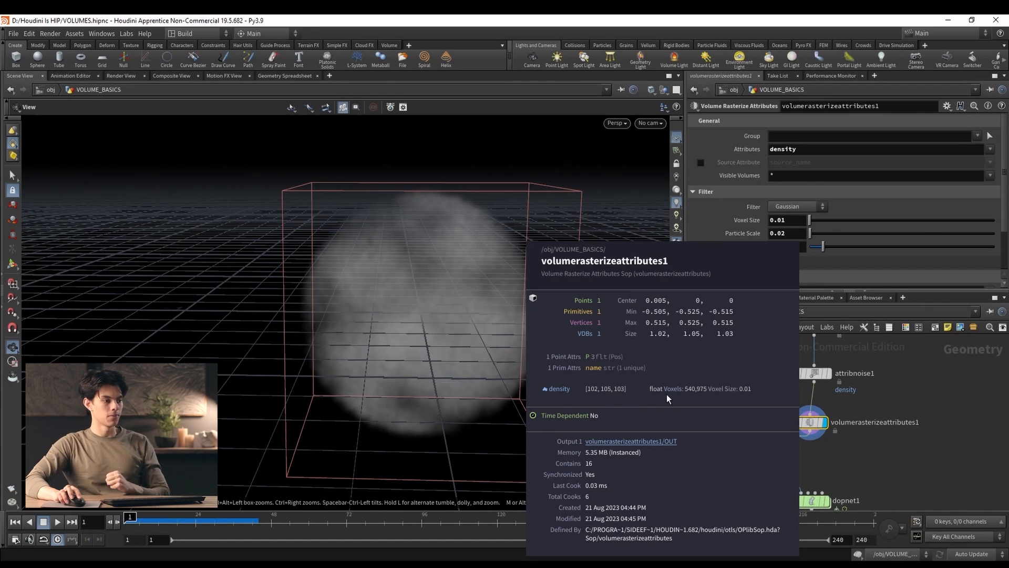
{"action": "left_click_drag", "start_coordinate": [434, 289], "coordinate": [453, 298]}
Move the lower point of attribnoise1's remap ramp past the middle, close to the upper point, to carve gaps into the volume.
{"action": "left_click", "coordinate": [813, 378]}
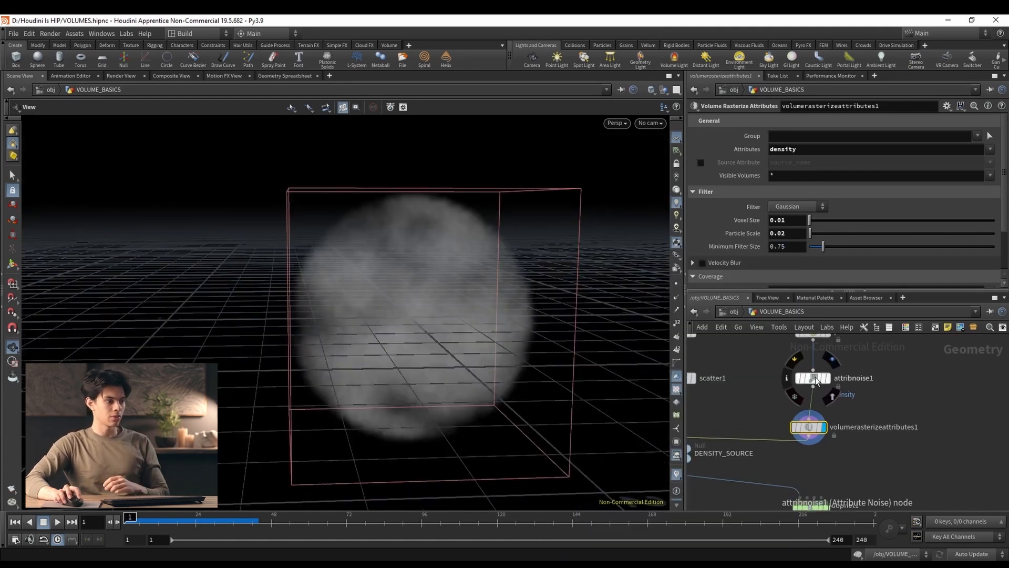
{"action": "scroll", "coordinate": [738, 252], "scroll_direction": "down", "scroll_amount": 3}
{"action": "left_click_drag", "start_coordinate": [819, 247], "coordinate": [874, 247]}
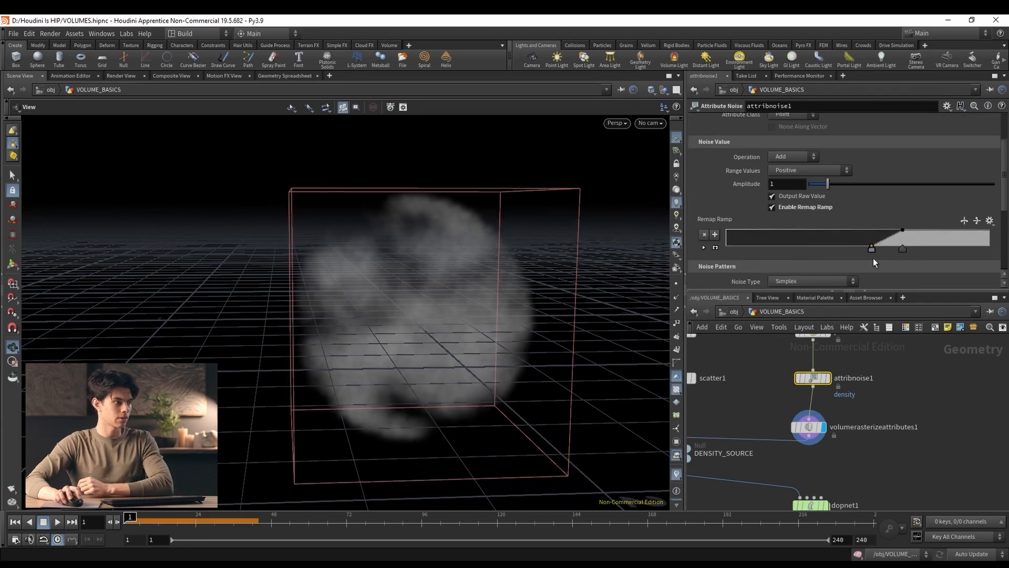
{"action": "left_click_drag", "start_coordinate": [588, 279], "coordinate": [452, 284]}
{"action": "mouse_move", "coordinate": [871, 247]}
{"action": "left_mouse_down"}
{"action": "mouse_move", "coordinate": [846, 247]}
{"action": "mouse_move", "coordinate": [877, 247]}
{"action": "left_mouse_up"}
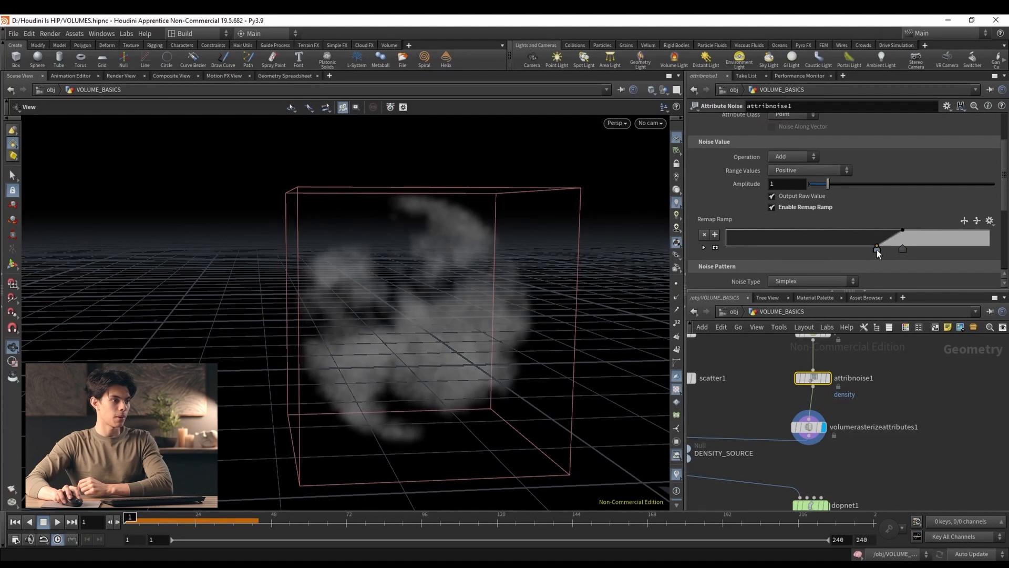
Move DENSITY_SOURCE and dopnet1 further down the network and line up volumerasterizeattributes1 under attribnoise1.
{"action": "left_click_drag", "start_coordinate": [771, 403], "coordinate": [861, 437]}
{"action": "middle_click_drag", "start_coordinate": [864, 423], "coordinate": [872, 350]}
{"action": "scroll", "coordinate": [873, 350], "scroll_direction": "down", "scroll_amount": 3}
{"action": "left_click_drag", "start_coordinate": [729, 437], "coordinate": [889, 371]}
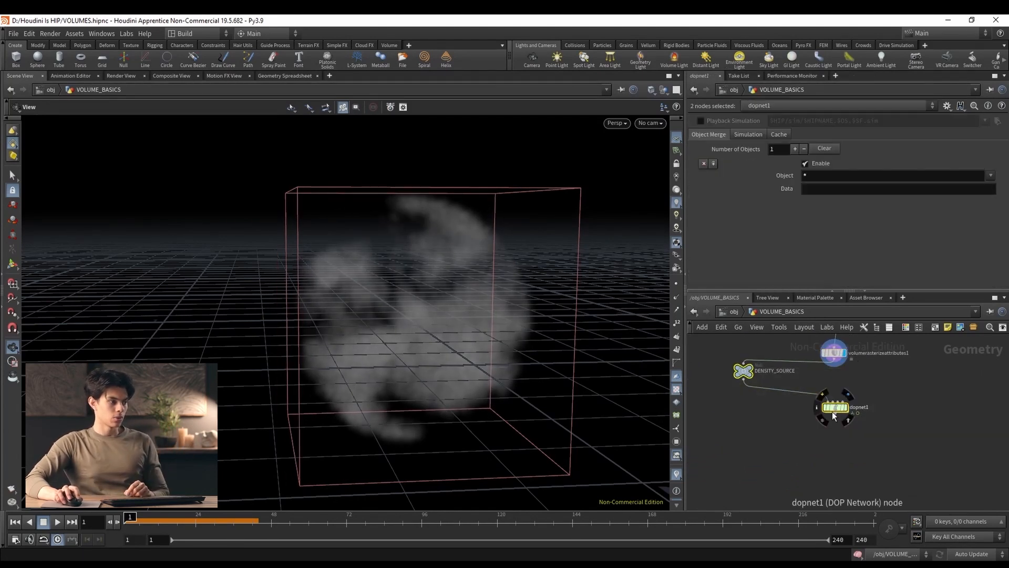
{"action": "left_click_drag", "start_coordinate": [833, 411], "coordinate": [821, 457]}
{"action": "left_click", "coordinate": [844, 400]}
{"action": "scroll", "coordinate": [843, 398], "scroll_direction": "up", "scroll_amount": 2}
{"action": "middle_click_drag", "start_coordinate": [821, 395], "coordinate": [831, 416]}
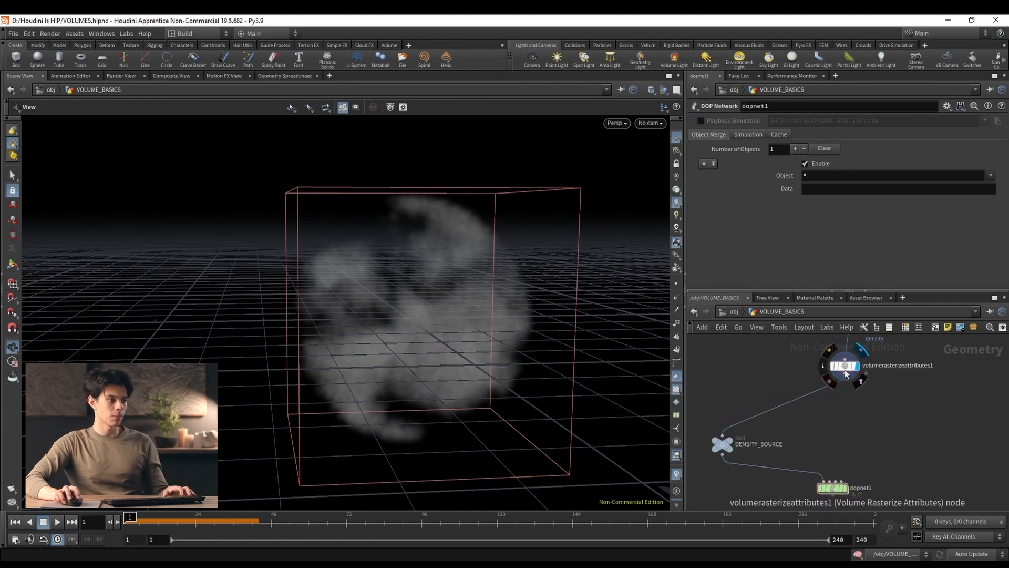
{"action": "left_click_drag", "start_coordinate": [846, 368], "coordinate": [852, 369]}
Compare the node info of volumerasterizeattributes1 and isooffset1 for primitive type and voxel count.
{"action": "middle_click_drag", "start_coordinate": [867, 411], "coordinate": [863, 460]}
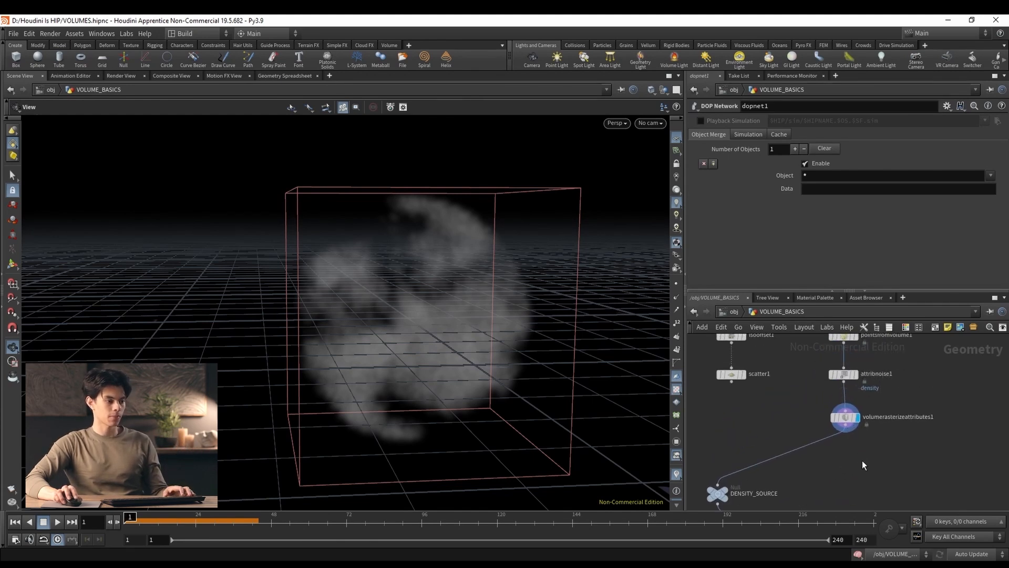
{"action": "middle_click", "coordinate": [847, 420]}
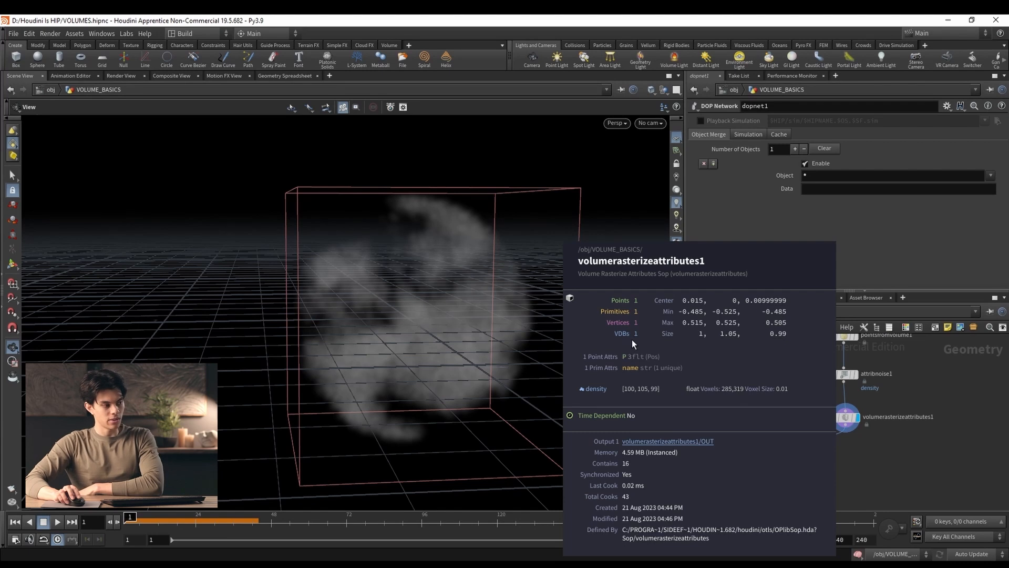
{"action": "middle_click_drag", "start_coordinate": [791, 373], "coordinate": [809, 421]}
{"action": "middle_click", "coordinate": [744, 385]}
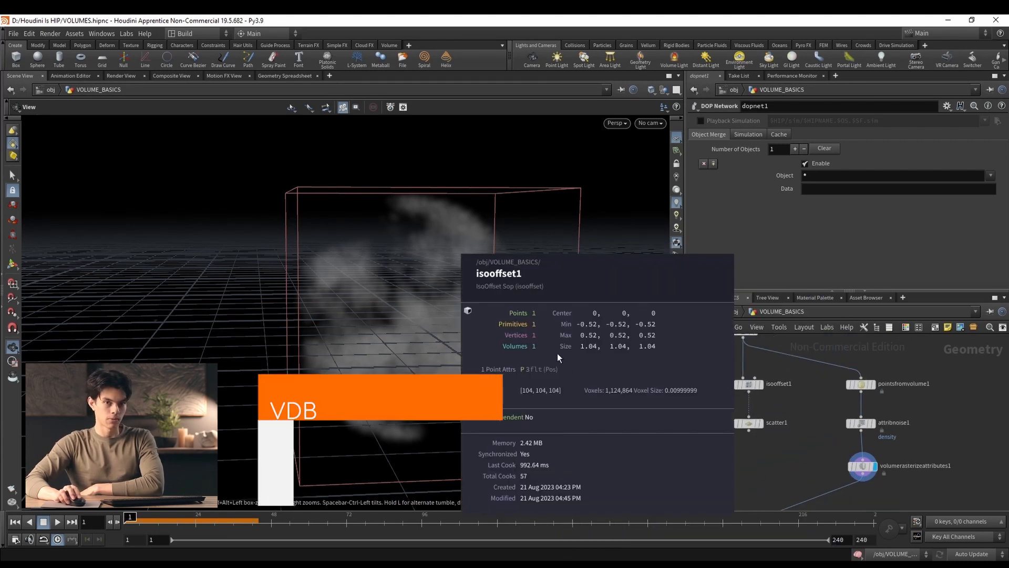
{"action": "middle_click", "coordinate": [856, 467]}
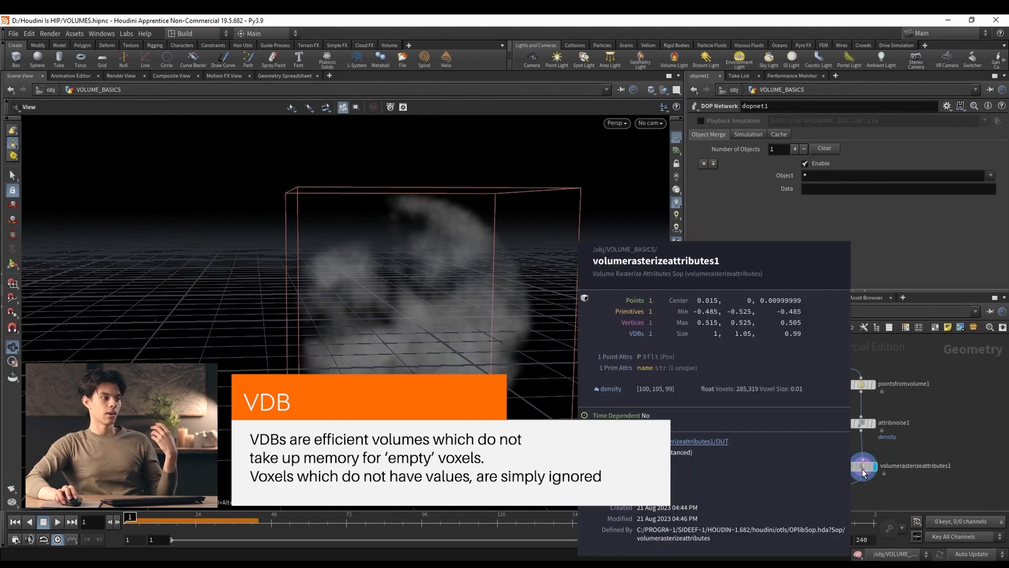
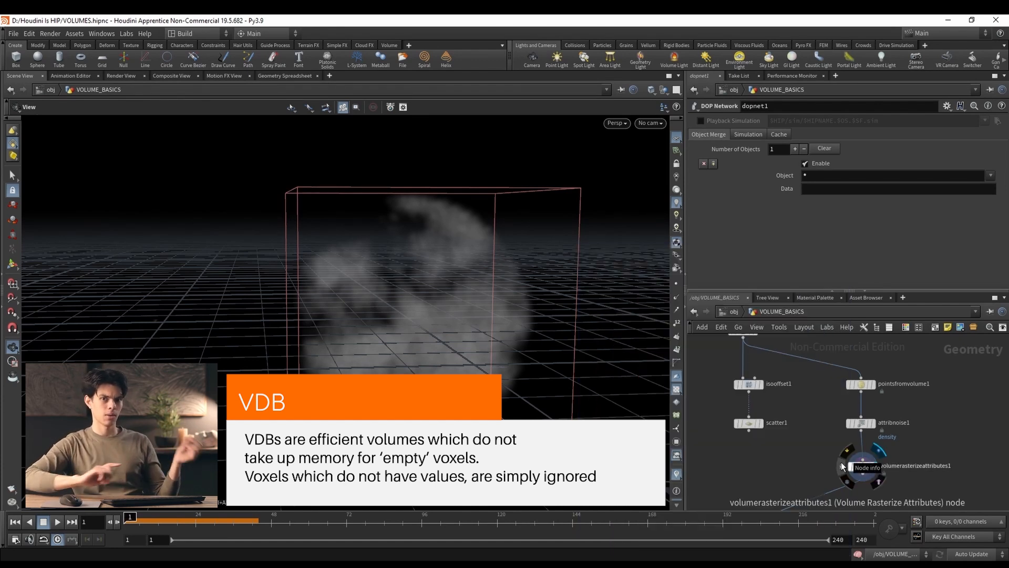
Insert a Convert VDB node between isooffset1 and scatter1 and display it.
{"action": "key", "text": "Tab"}
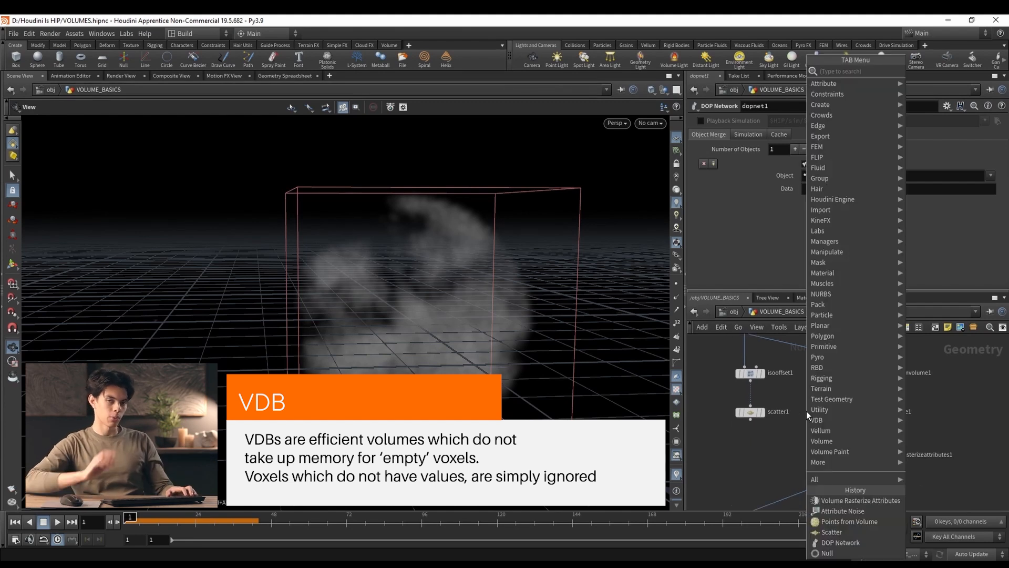
{"action": "type", "text": "vdb con"}
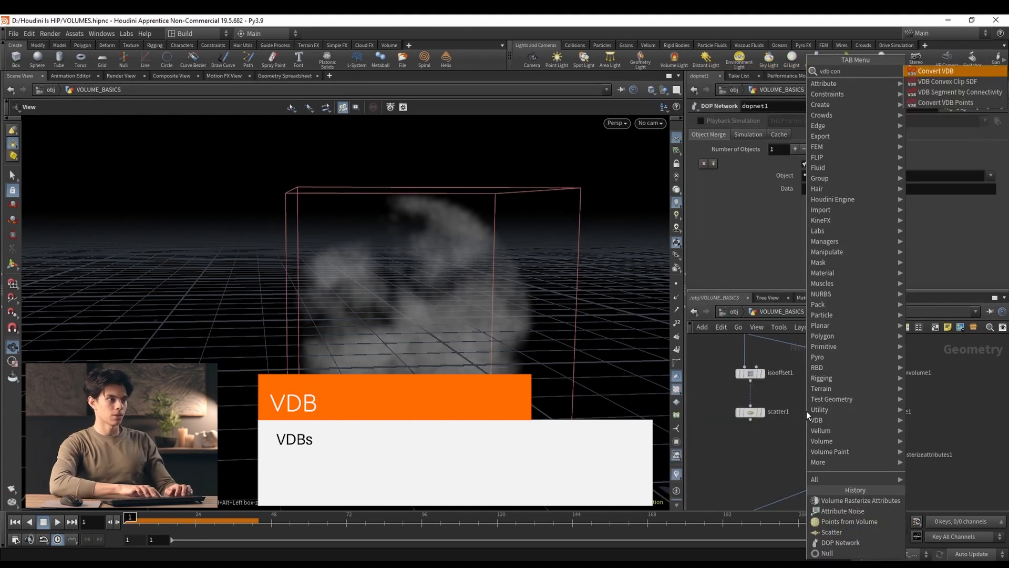
{"action": "key", "text": "Return"}
{"action": "scroll", "coordinate": [771, 399], "scroll_direction": "up", "scroll_amount": 2}
{"action": "left_click", "coordinate": [741, 395]}
{"action": "left_click", "coordinate": [759, 403]}
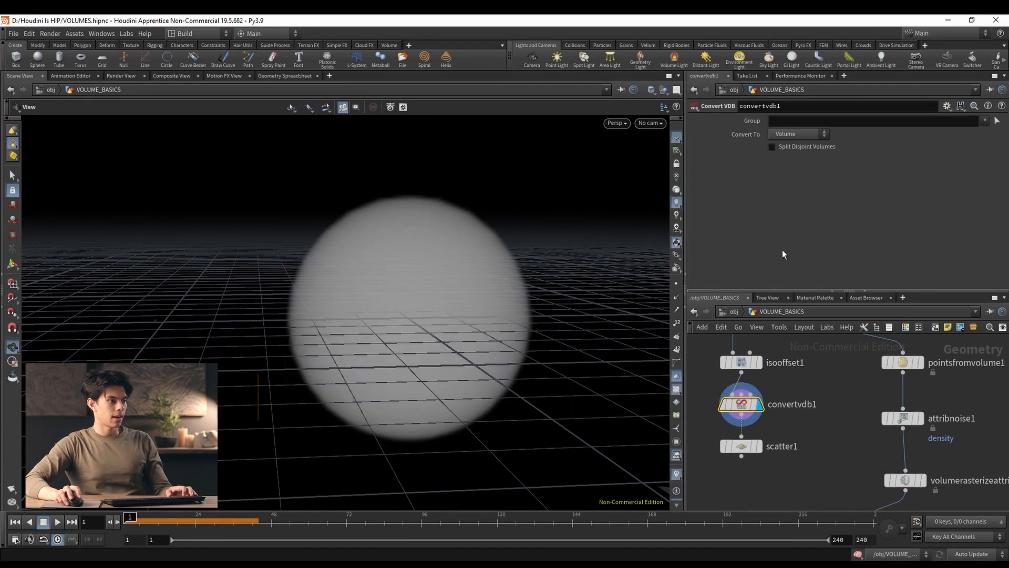
Set convertvdb1 to convert to VDB and compare its node info with isooffset1's.
{"action": "left_click", "coordinate": [777, 135]}
{"action": "left_click", "coordinate": [784, 155]}
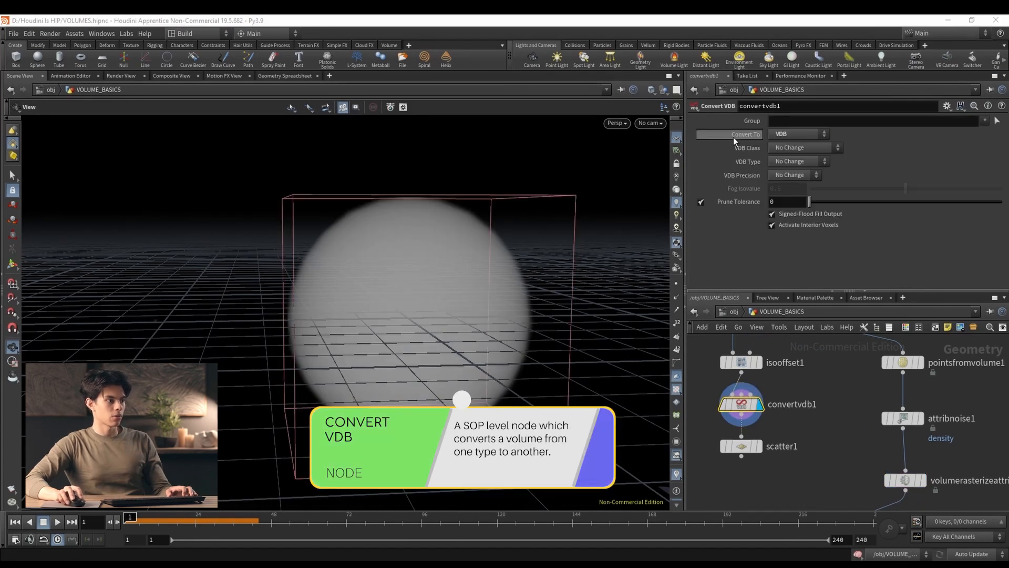
{"action": "middle_click", "coordinate": [741, 404]}
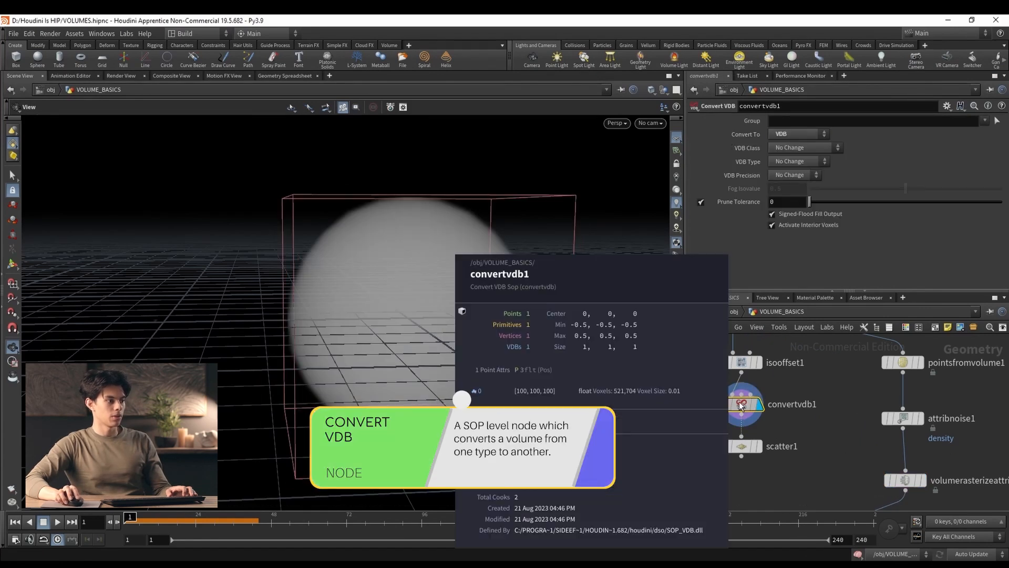
{"action": "middle_click", "coordinate": [744, 362]}
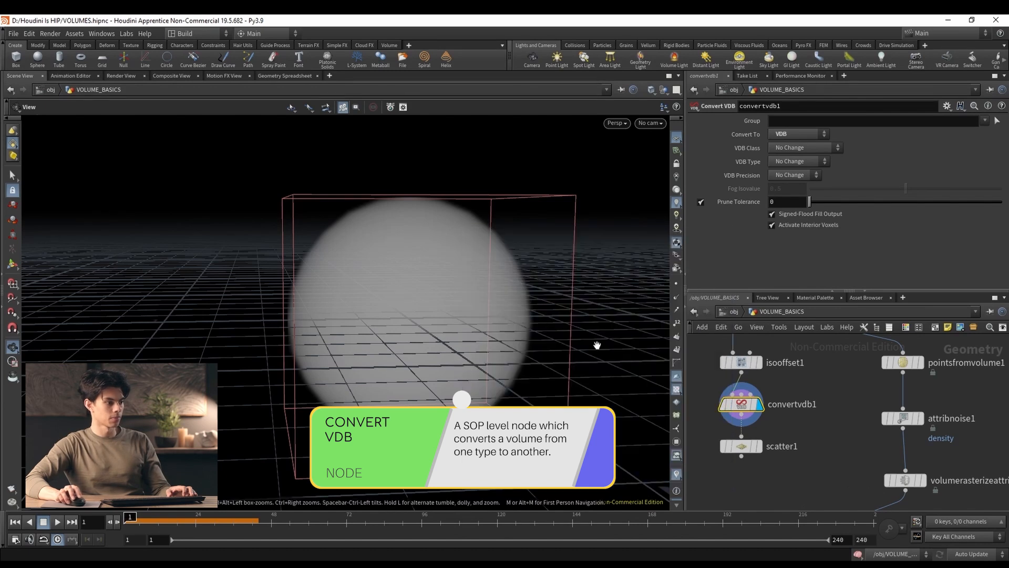
Detach convertvdb1 from between isooffset1 and scatter1 and connect it to the output of volumerasterizeattributes1.
{"action": "middle_click", "coordinate": [741, 404]}
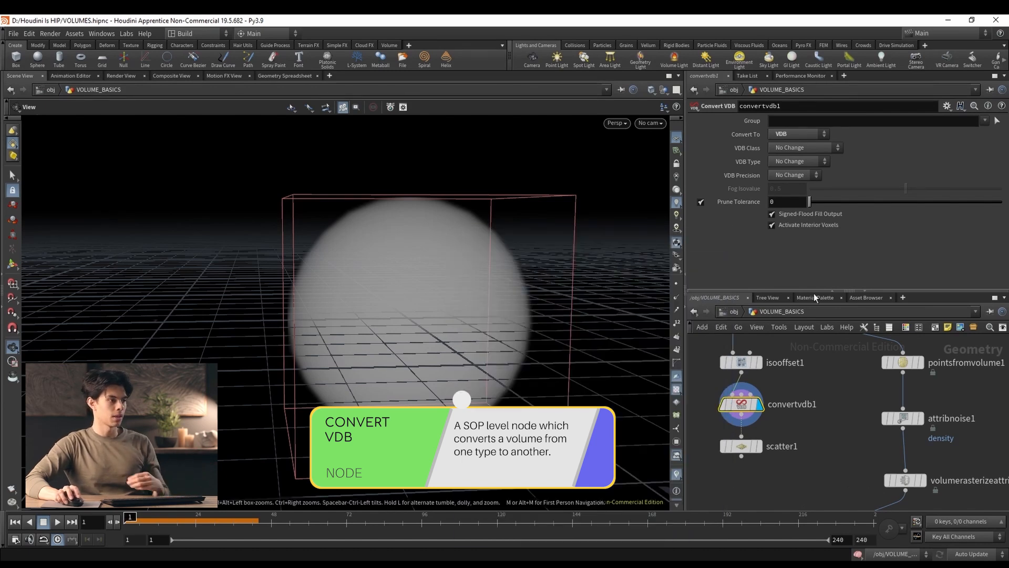
{"action": "scroll", "coordinate": [744, 406], "scroll_direction": "down", "scroll_amount": 1}
{"action": "middle_click_drag", "start_coordinate": [739, 407], "coordinate": [751, 363]}
{"action": "left_click_drag", "start_coordinate": [750, 364], "coordinate": [943, 474]}
{"action": "left_click_drag", "start_coordinate": [892, 432], "coordinate": [940, 461]}
{"action": "middle_click_drag", "start_coordinate": [936, 457], "coordinate": [881, 438]}
Set convertvdb1 to convert to Volume and compare its node info with volumerasterizeattributes1's.
{"action": "left_click", "coordinate": [813, 135]}
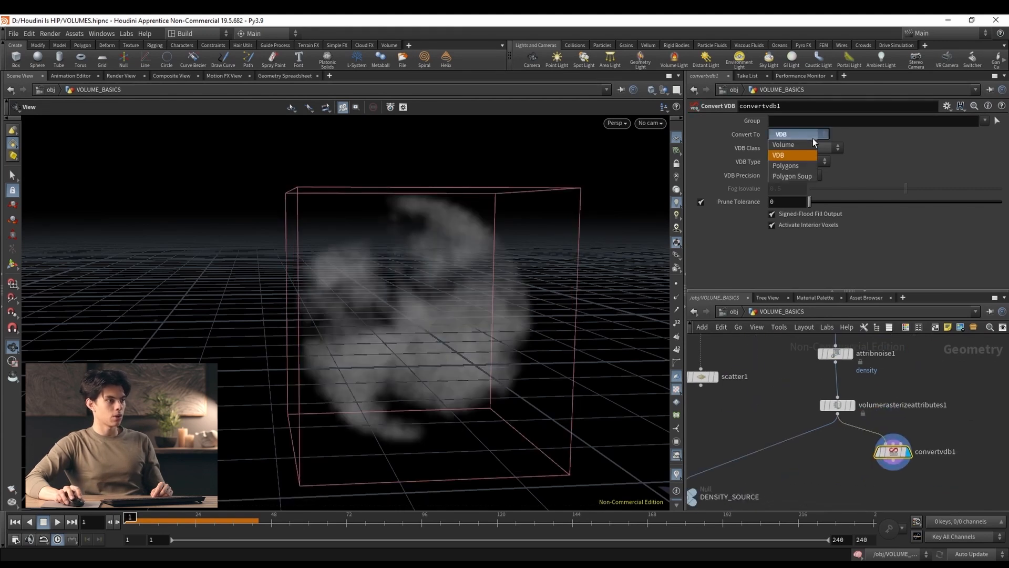
{"action": "left_click", "coordinate": [803, 145]}
{"action": "middle_click", "coordinate": [896, 456]}
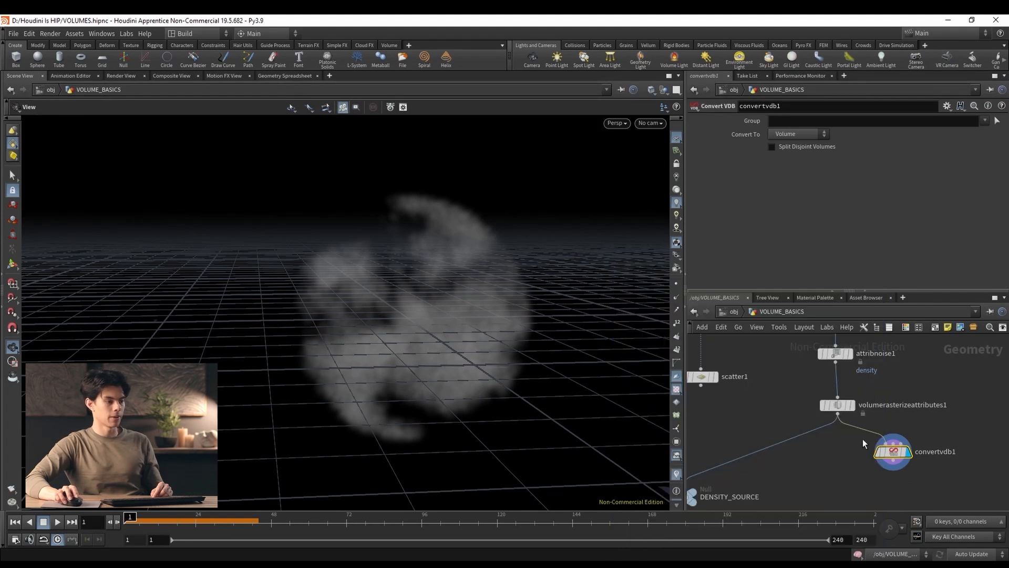
{"action": "middle_click", "coordinate": [837, 406]}
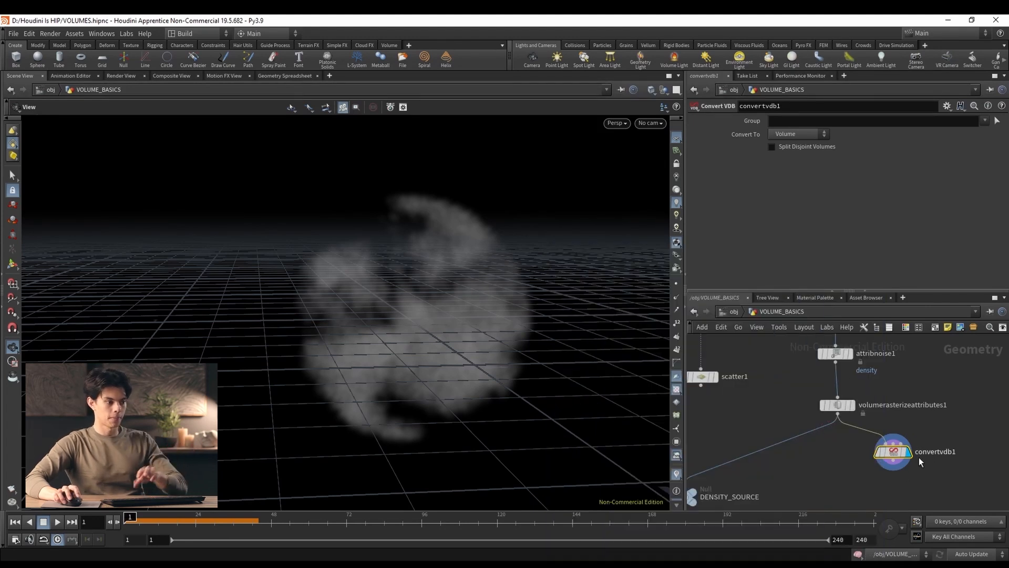
Delete convertvdb1 and inspect the node info of volumerasterizeattributes1.
{"action": "left_click_drag", "start_coordinate": [837, 483], "coordinate": [923, 460]}
{"action": "left_click_drag", "start_coordinate": [869, 484], "coordinate": [879, 444]}
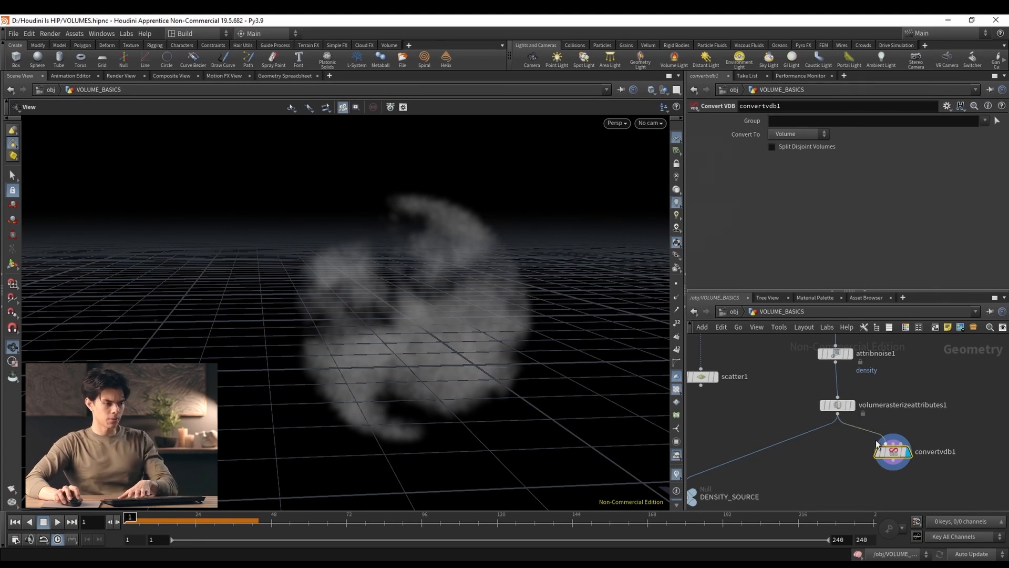
{"action": "key", "text": "Delete"}
{"action": "middle_click", "coordinate": [834, 407]}
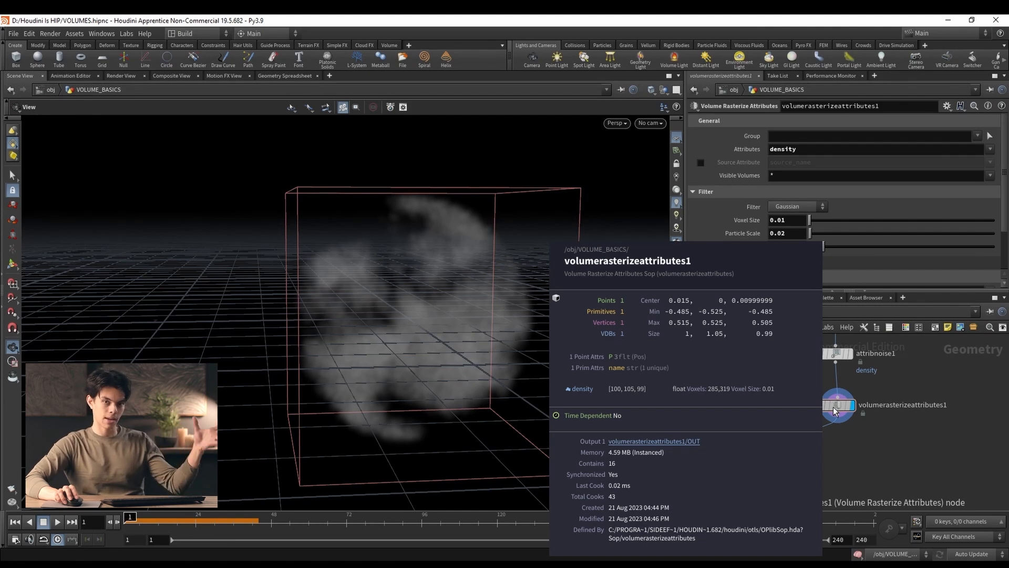
Insert a VDB Smooth node between volumerasterizeattributes1 and DENSITY_SOURCE and display it.
{"action": "middle_click_drag", "start_coordinate": [882, 476], "coordinate": [887, 427]}
{"action": "key", "text": "Tab"}
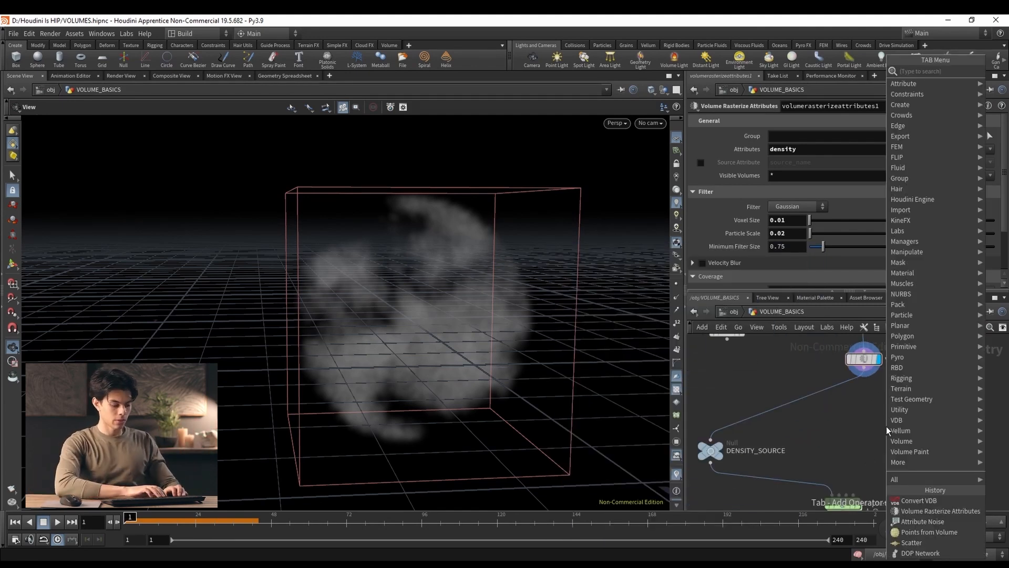
{"action": "type", "text": "vdbsm"}
{"action": "key", "text": "Return"}
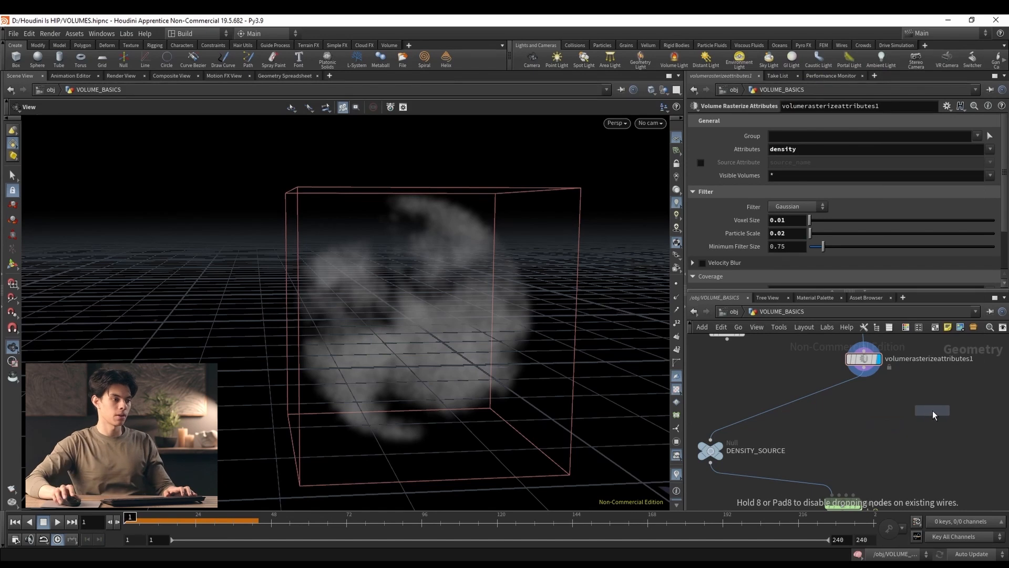
{"action": "left_click", "coordinate": [837, 394]}
{"action": "left_click_drag", "start_coordinate": [841, 396], "coordinate": [870, 413]}
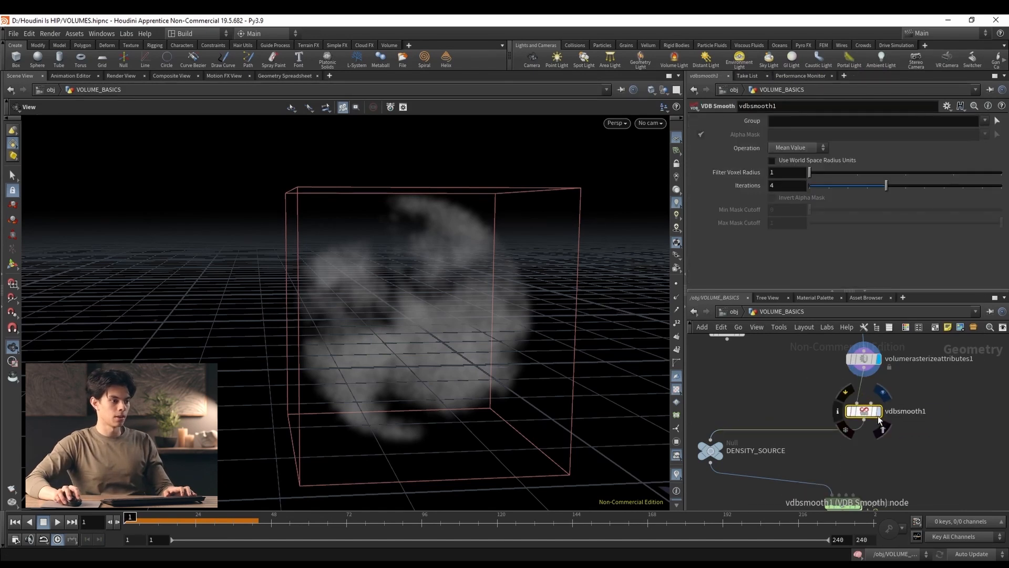
{"action": "left_click", "coordinate": [877, 415]}
{"action": "mouse_move", "coordinate": [402, 352]}
{"action": "left_mouse_down"}
{"action": "mouse_move", "coordinate": [365, 320]}
{"action": "mouse_move", "coordinate": [394, 345]}
{"action": "mouse_move", "coordinate": [412, 343]}
{"action": "left_mouse_up"}
Enable Animate Noise in the animation settings of attribnoise1.
{"action": "middle_click_drag", "start_coordinate": [962, 442], "coordinate": [929, 466]}
{"action": "left_click", "coordinate": [826, 385]}
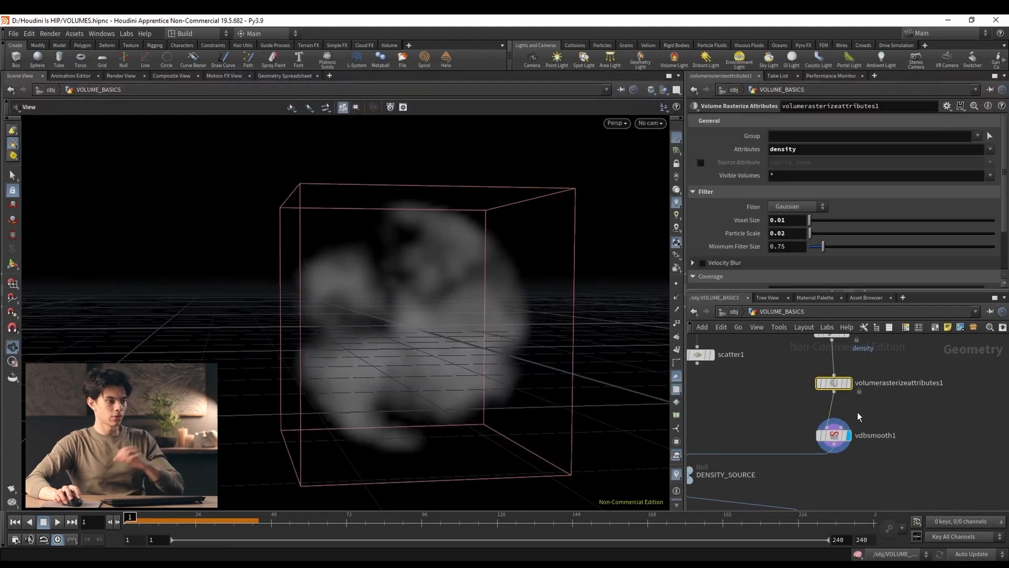
{"action": "middle_click_drag", "start_coordinate": [857, 414], "coordinate": [854, 453]}
{"action": "left_click", "coordinate": [825, 372]}
{"action": "scroll", "coordinate": [738, 220], "scroll_direction": "down", "scroll_amount": 5}
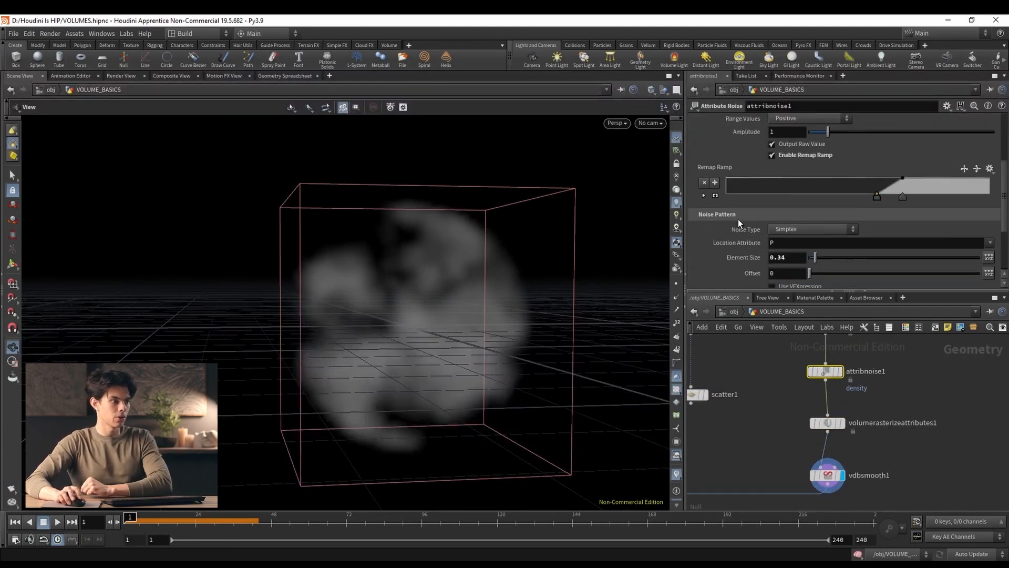
{"action": "left_click", "coordinate": [699, 209]}
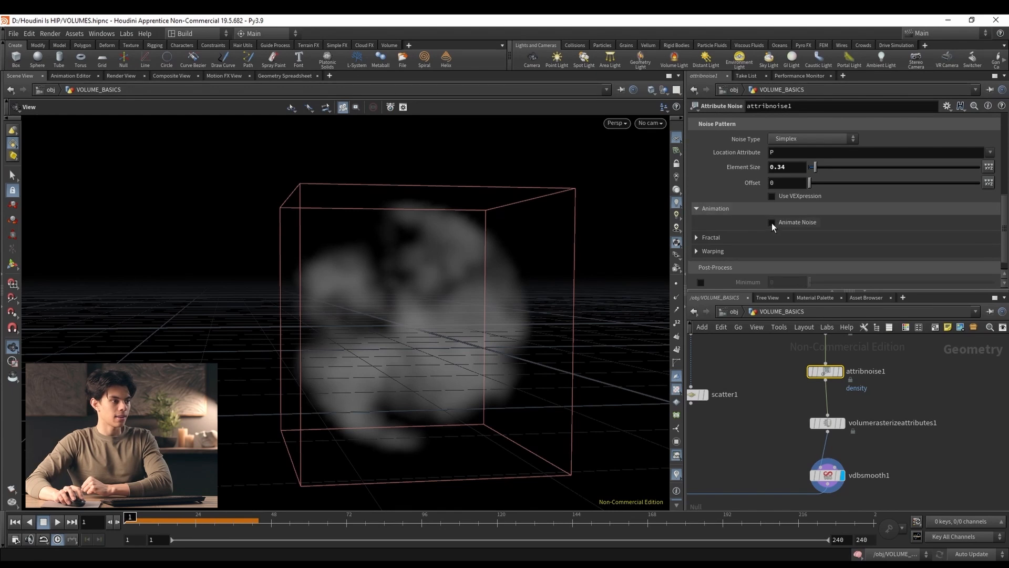
{"action": "left_click", "coordinate": [771, 222]}
Scrub the timeline to frame 56 to preview the animated noise on the points and the smoothed volume.
{"action": "mouse_move", "coordinate": [132, 525]}
{"action": "left_mouse_down"}
{"action": "mouse_move", "coordinate": [531, 524]}
{"action": "mouse_move", "coordinate": [126, 508]}
{"action": "left_mouse_up"}
{"action": "left_click", "coordinate": [840, 371]}
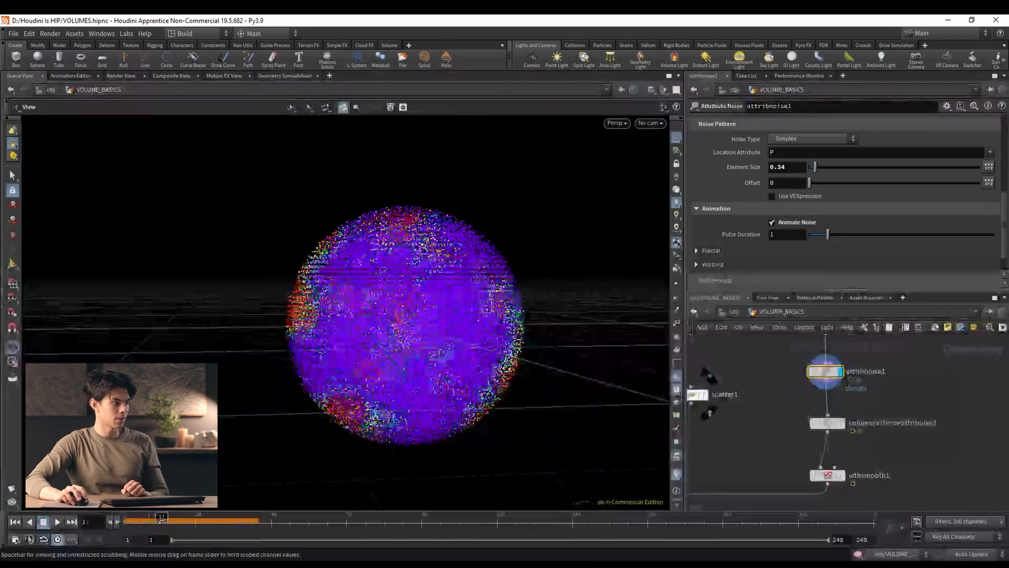
{"action": "left_click_drag", "start_coordinate": [161, 520], "coordinate": [296, 520]}
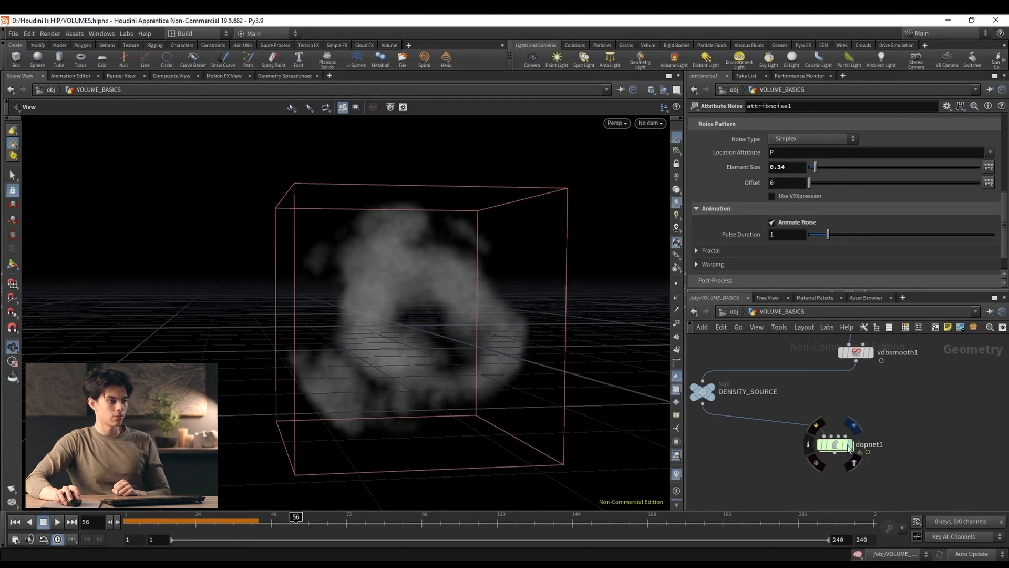
Display dopnet1, enter it, and play the Pyro simulation from frame 1 to examine the animated source.
{"action": "left_click", "coordinate": [835, 449]}
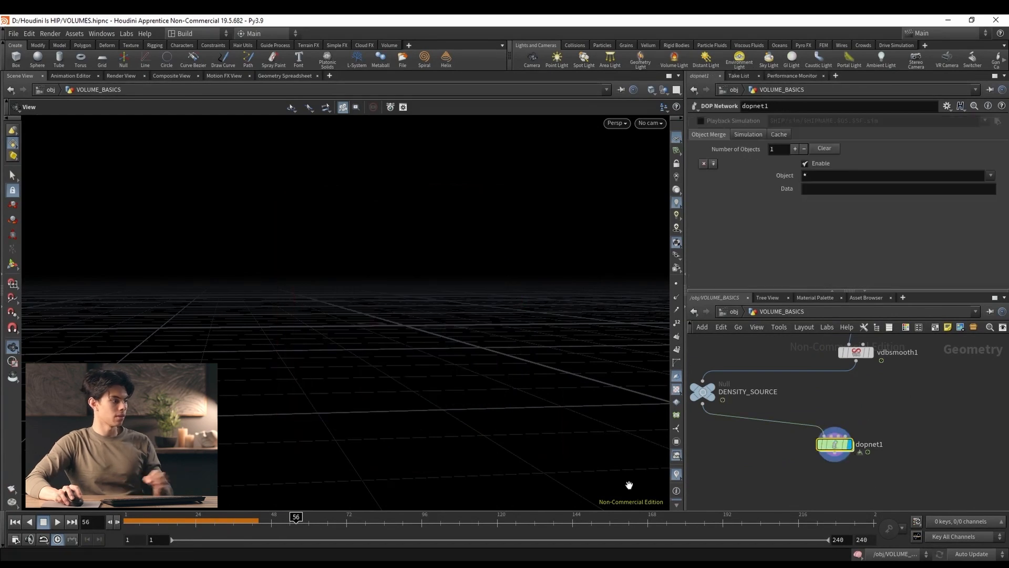
{"action": "left_click", "coordinate": [20, 522]}
{"action": "double_click", "coordinate": [834, 444]}
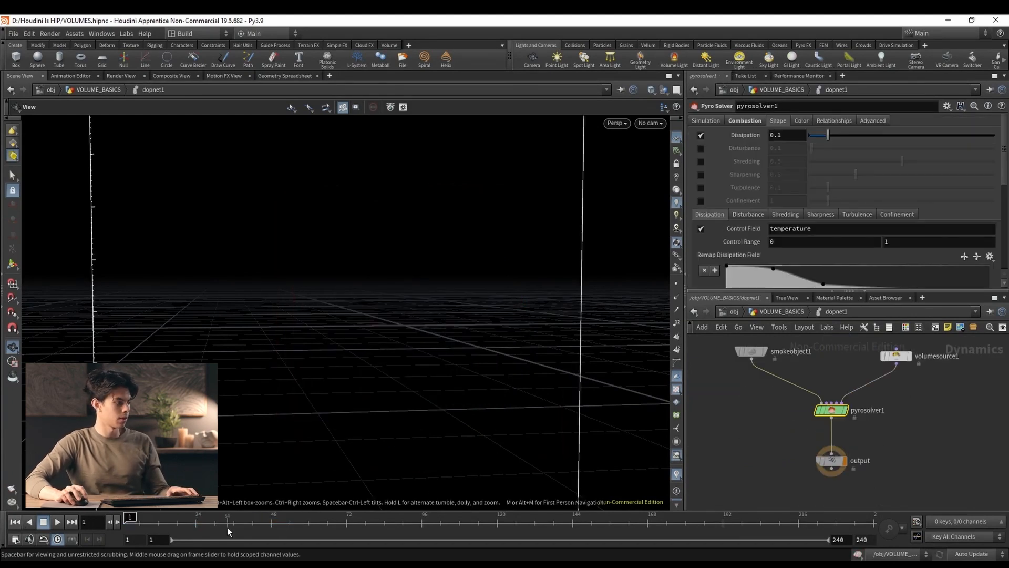
{"action": "left_click", "coordinate": [58, 524]}
{"action": "scroll", "coordinate": [417, 356], "scroll_direction": "down", "scroll_amount": 2}
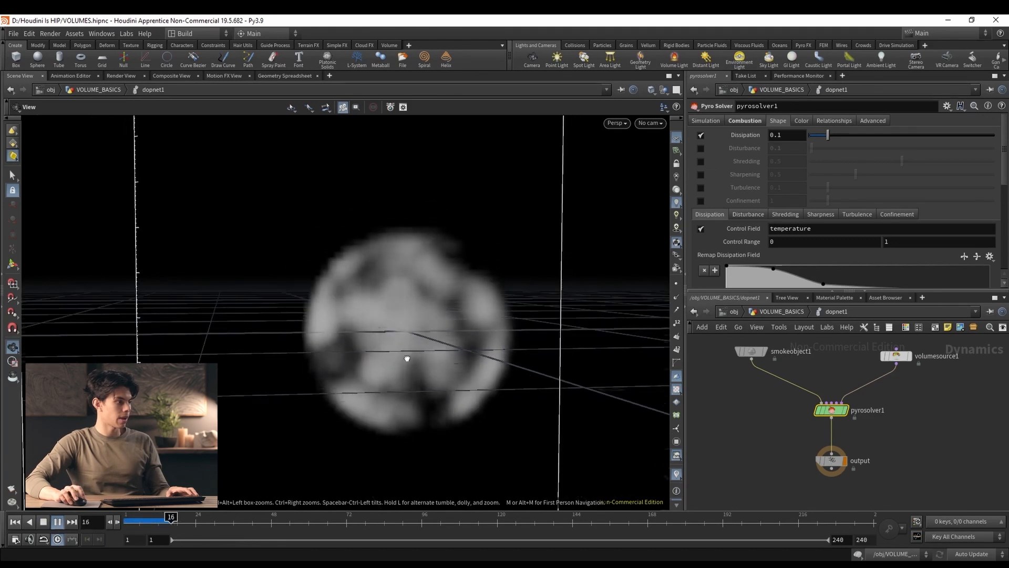
{"action": "mouse_move", "coordinate": [407, 358]}
{"action": "left_mouse_down"}
{"action": "mouse_move", "coordinate": [433, 333]}
{"action": "mouse_move", "coordinate": [415, 357]}
{"action": "left_mouse_up"}
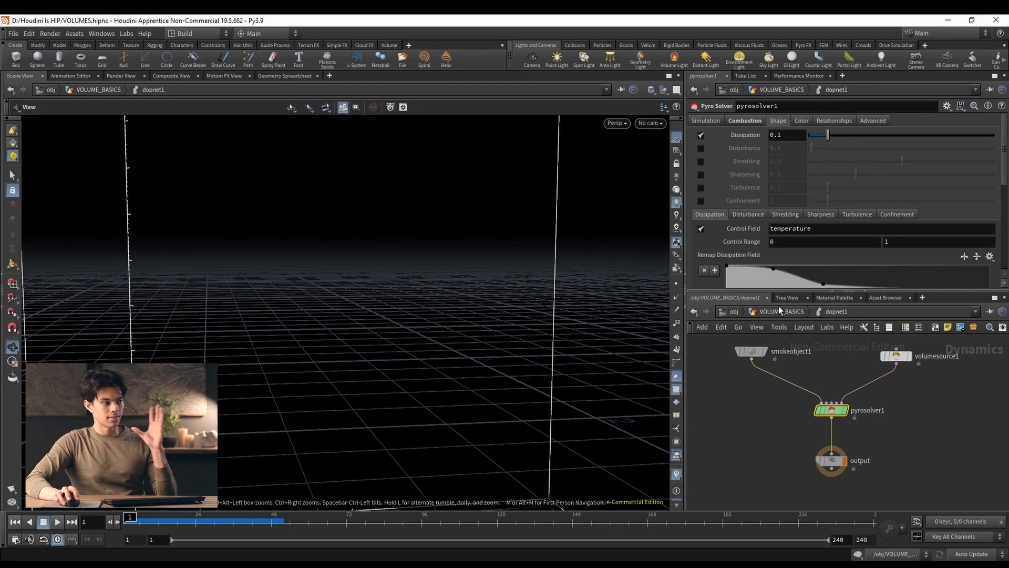
Return to the VOLUME_BASICS network and display pointsfromvolume1 to examine its points.
{"action": "left_click", "coordinate": [778, 307]}
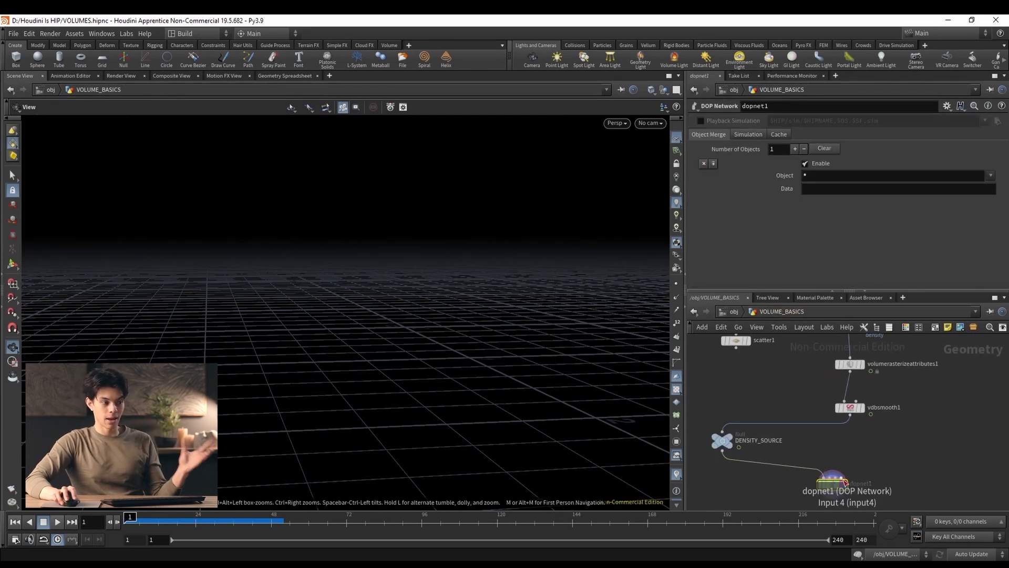
{"action": "middle_click_drag", "start_coordinate": [936, 373], "coordinate": [928, 455]}
{"action": "scroll", "coordinate": [929, 453], "scroll_direction": "down", "scroll_amount": 1}
{"action": "scroll", "coordinate": [870, 421], "scroll_direction": "up", "scroll_amount": 1}
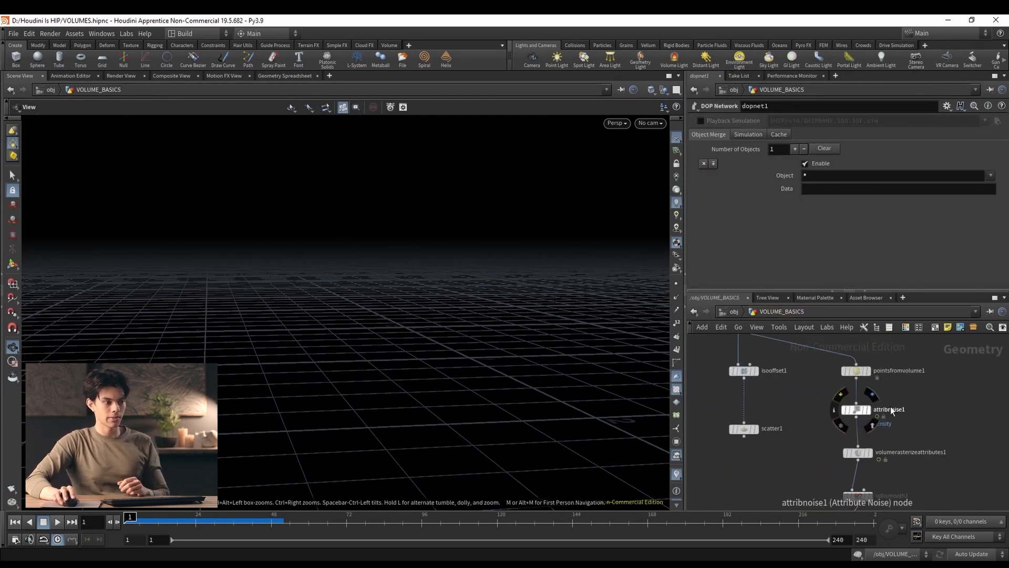
{"action": "scroll", "coordinate": [899, 399], "scroll_direction": "down", "scroll_amount": 1}
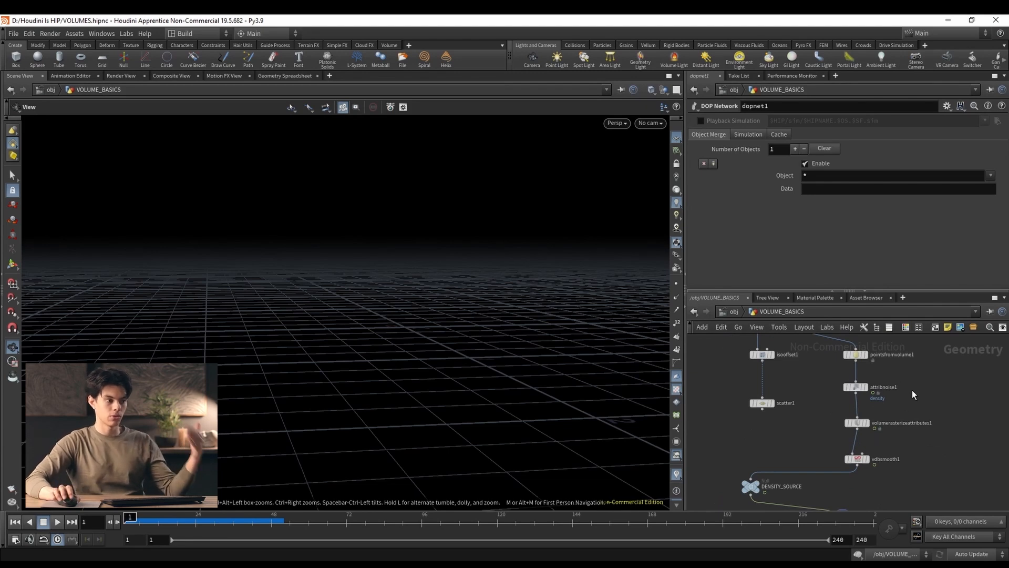
{"action": "scroll", "coordinate": [913, 390], "scroll_direction": "up", "scroll_amount": 2}
{"action": "left_click", "coordinate": [839, 367]}
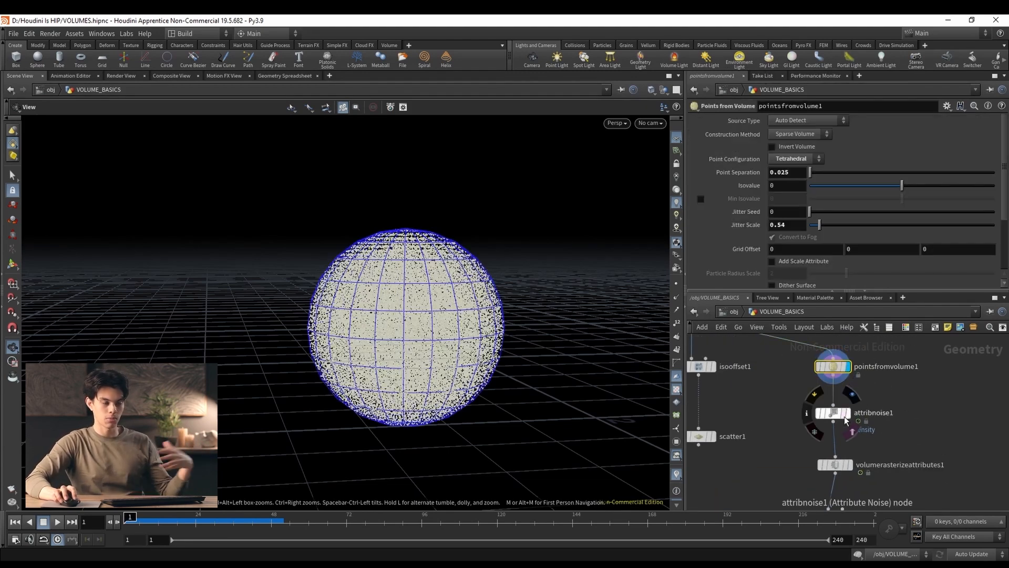
Move attribnoise1 down and insert a second Attribute Noise node between pointsfromvolume1 and attribnoise1.
{"action": "left_click_drag", "start_coordinate": [838, 425], "coordinate": [838, 435]}
{"action": "left_click", "coordinate": [932, 399]}
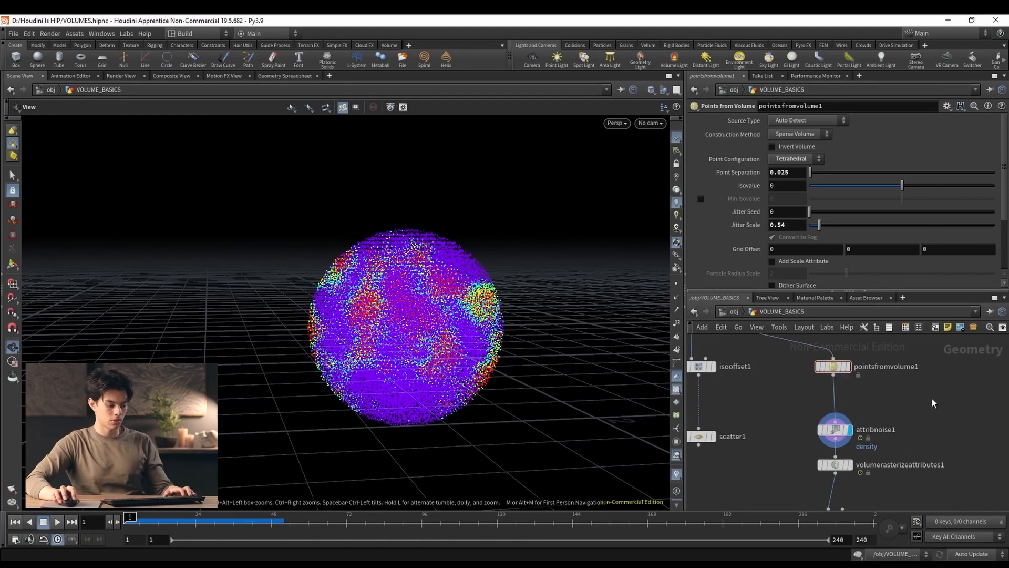
{"action": "key", "text": "Tab"}
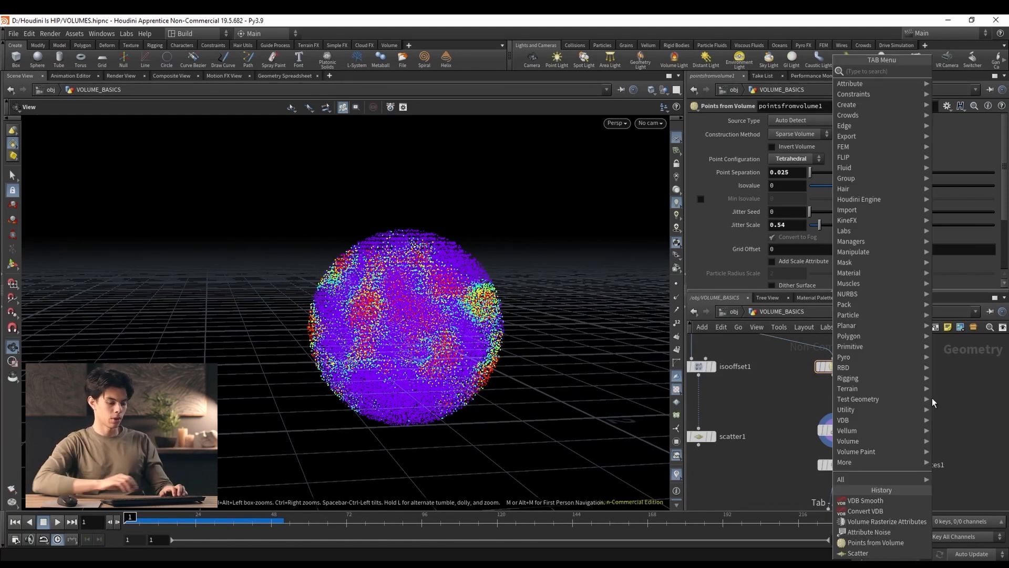
{"action": "type", "text": "attribute no"}
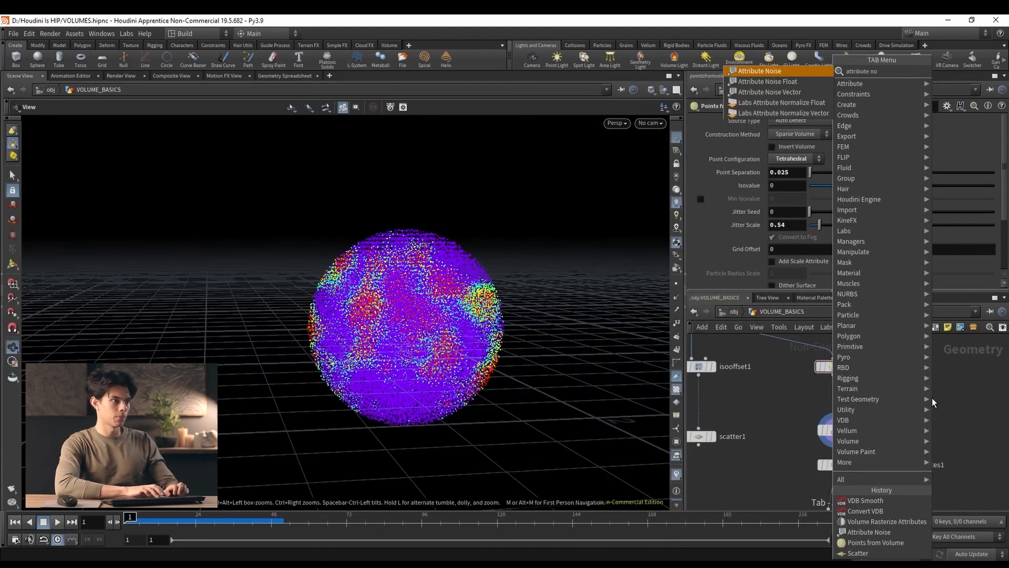
{"action": "key", "text": "Return"}
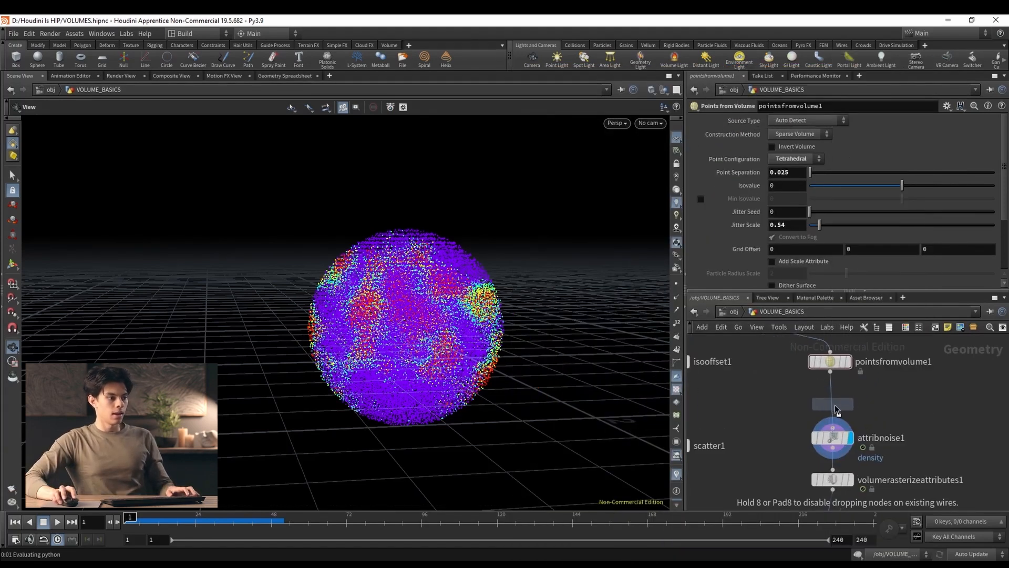
{"action": "left_click", "coordinate": [847, 400]}
Set attribnoise2 to generate a Float attribute named temperature and turn on its visualization.
{"action": "scroll", "coordinate": [777, 191], "scroll_direction": "up", "scroll_amount": 3}
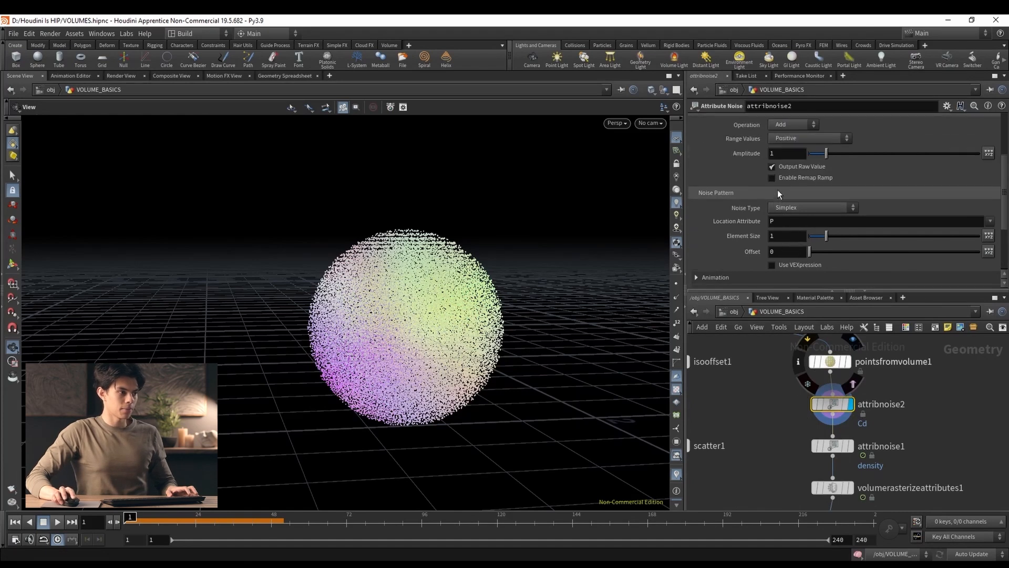
{"action": "scroll", "coordinate": [802, 184], "scroll_direction": "up", "scroll_amount": 2}
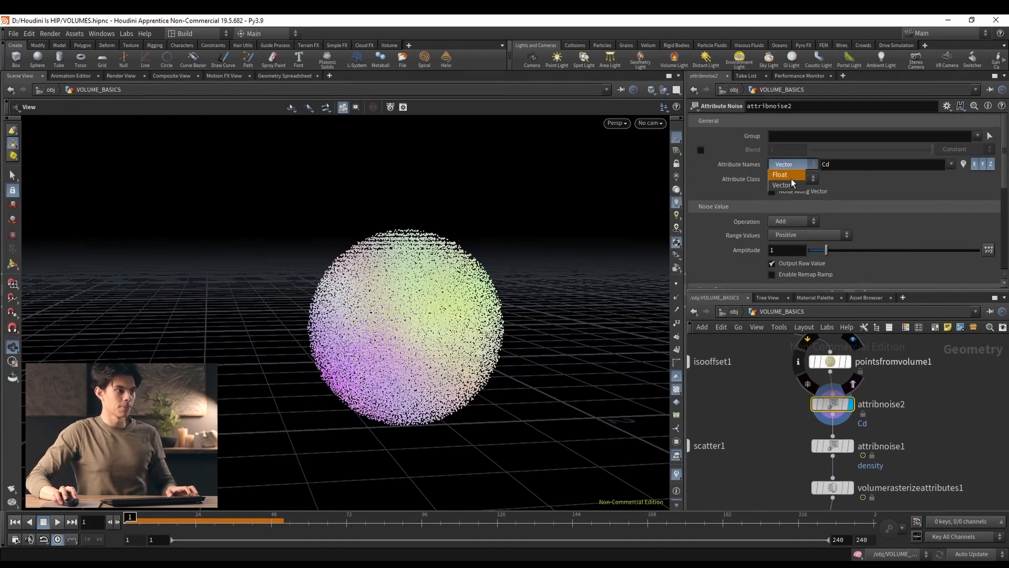
{"action": "left_click", "coordinate": [788, 175]}
{"action": "double_click", "coordinate": [831, 164]}
{"action": "type", "text": "tempo"}
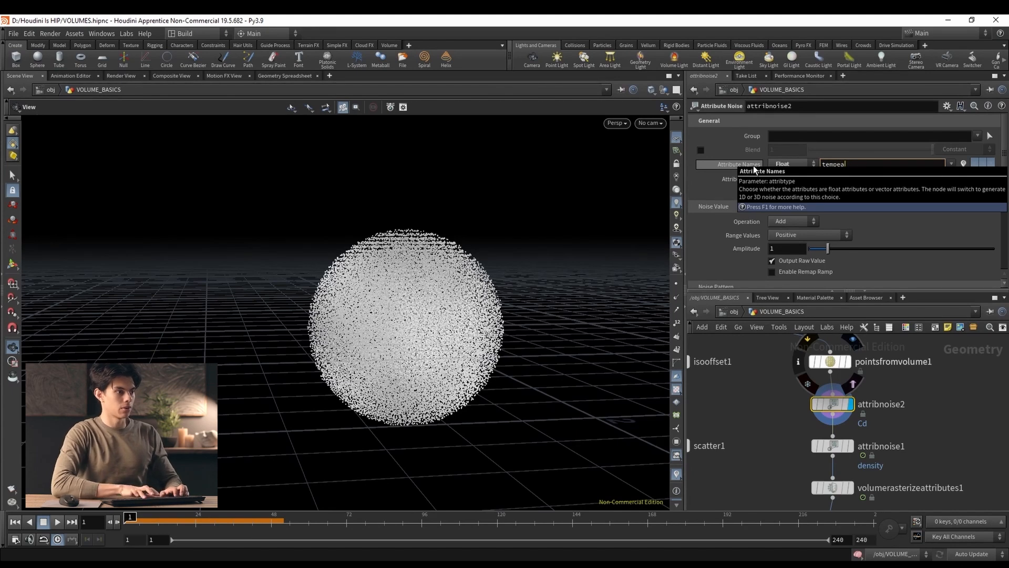
{"action": "type", "text": "rature"}
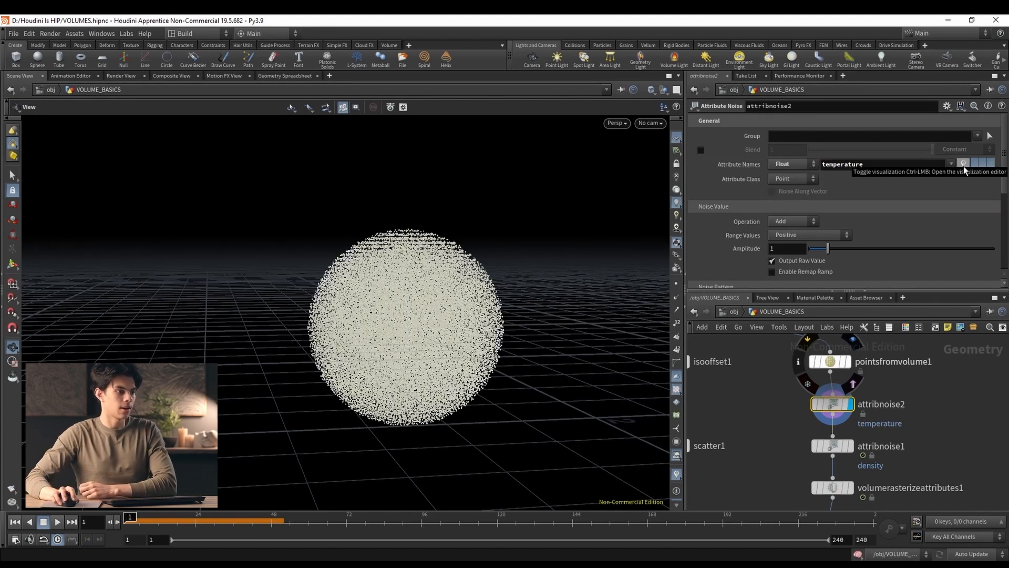
{"action": "key", "text": "Return"}
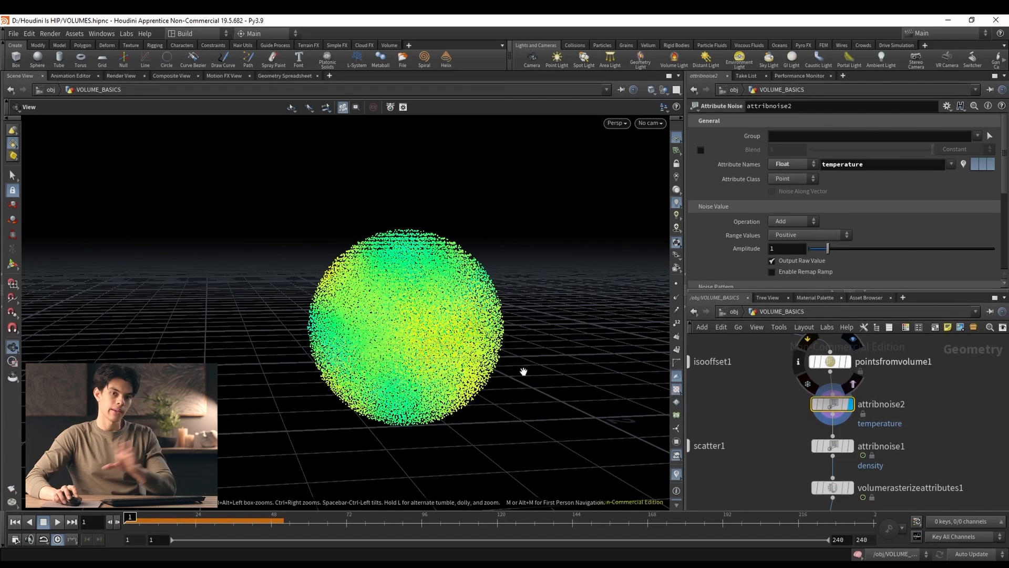
{"action": "left_click", "coordinate": [677, 476]}
{"action": "right_click", "coordinate": [678, 475]}
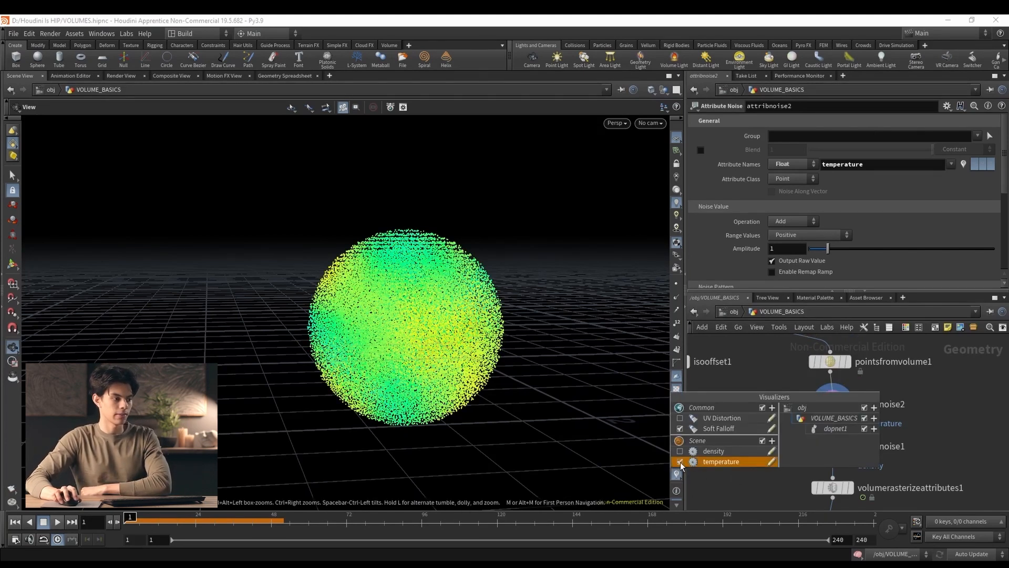
Set attribnoise2's noise offset to 39 and element size to 0.37, and enable its remap ramp.
{"action": "scroll", "coordinate": [759, 234], "scroll_direction": "down", "scroll_amount": 4}
{"action": "scroll", "coordinate": [827, 215], "scroll_direction": "down", "scroll_amount": 1}
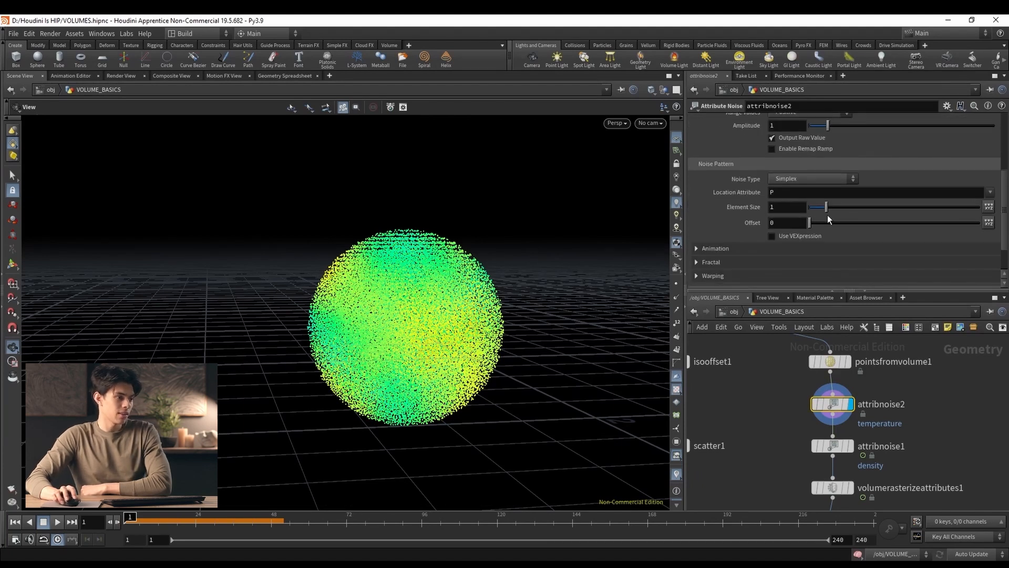
{"action": "left_click_drag", "start_coordinate": [814, 228], "coordinate": [942, 227]}
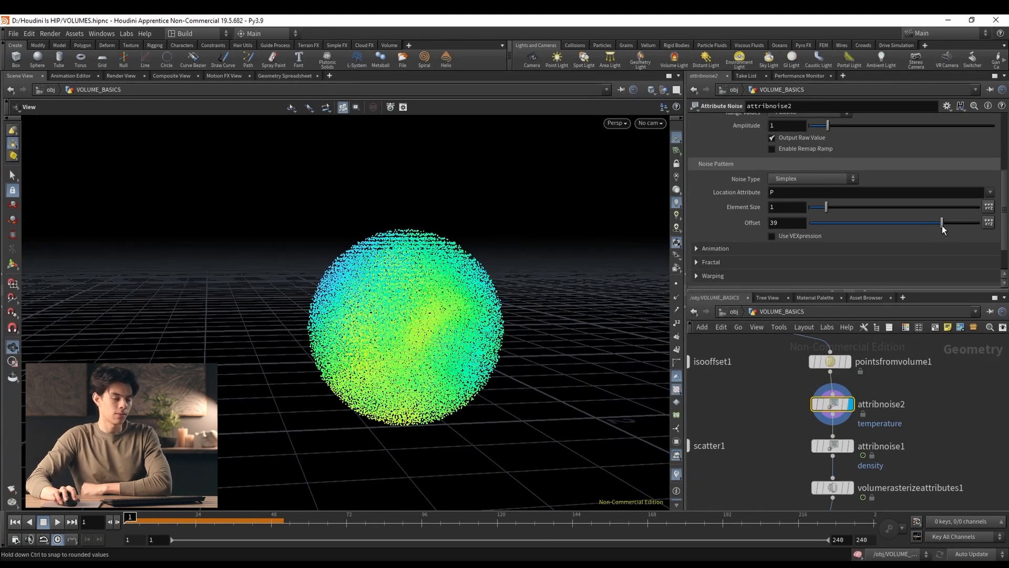
{"action": "left_click_drag", "start_coordinate": [826, 207], "coordinate": [819, 212]}
{"action": "left_click", "coordinate": [788, 149]}
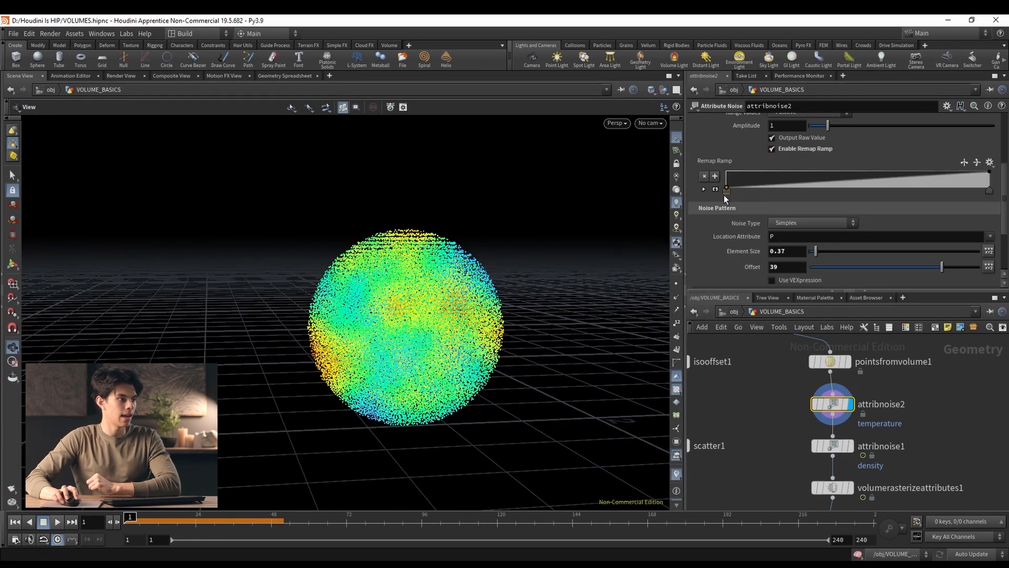
Shift the start point of attribnoise2's remap ramp inward and enable Animate Noise for the temperature attribute.
{"action": "left_click_drag", "start_coordinate": [724, 195], "coordinate": [768, 197]}
{"action": "scroll", "coordinate": [768, 197], "scroll_direction": "down", "scroll_amount": 3}
{"action": "left_click", "coordinate": [772, 222]}
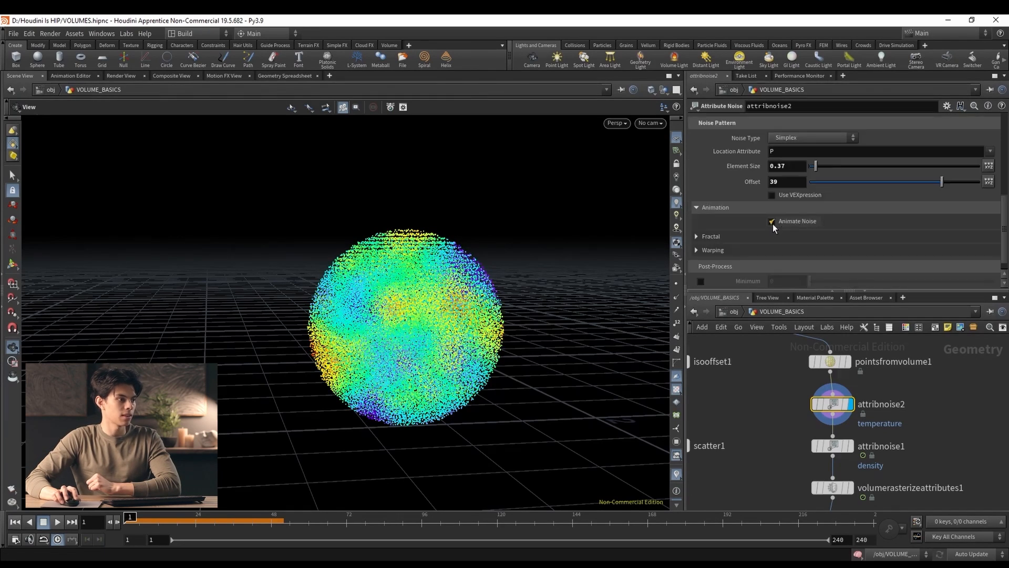
{"action": "middle_click_drag", "start_coordinate": [863, 383], "coordinate": [853, 363]}
{"action": "mouse_move", "coordinate": [131, 522]}
{"action": "left_mouse_down"}
{"action": "mouse_move", "coordinate": [290, 521]}
{"action": "mouse_move", "coordinate": [130, 518]}
{"action": "left_mouse_up"}
Display attribnoise1 and then volumerasterizeattributes1 to check which volumes are rasterized.
{"action": "middle_click_drag", "start_coordinate": [887, 465], "coordinate": [873, 410]}
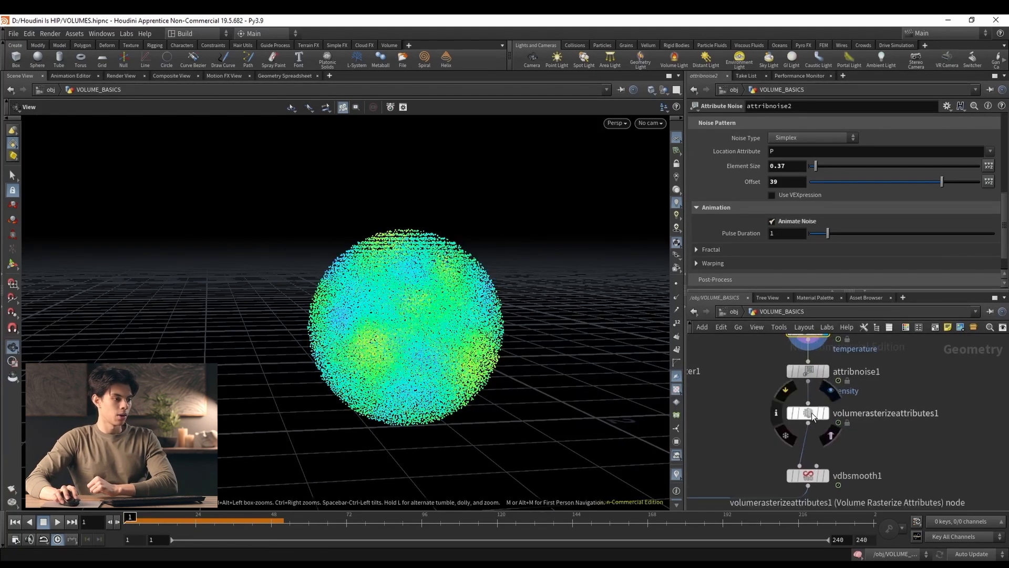
{"action": "left_click", "coordinate": [808, 371]}
{"action": "left_click", "coordinate": [776, 371]}
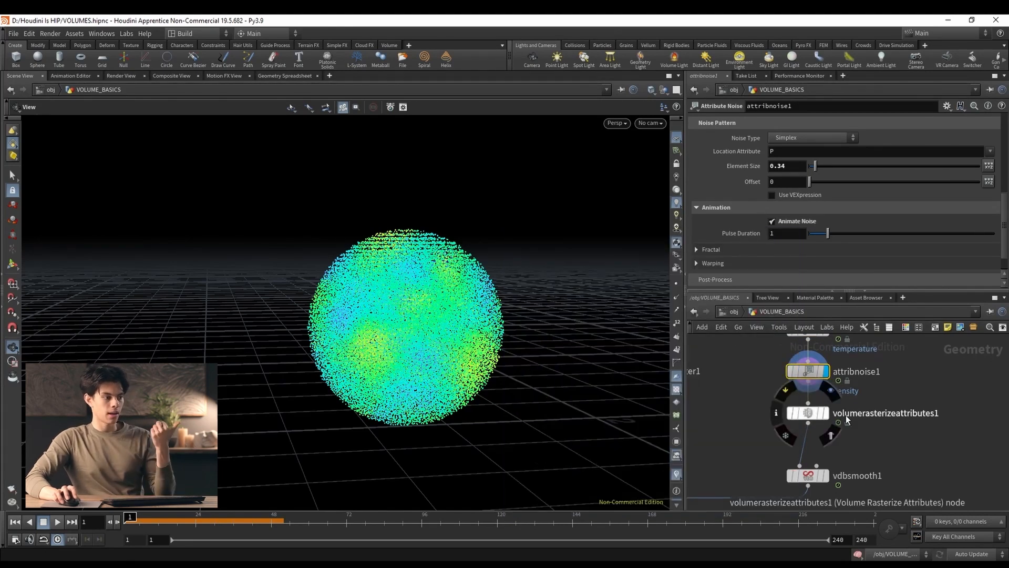
{"action": "key", "text": "r"}
{"action": "left_click", "coordinate": [776, 413]}
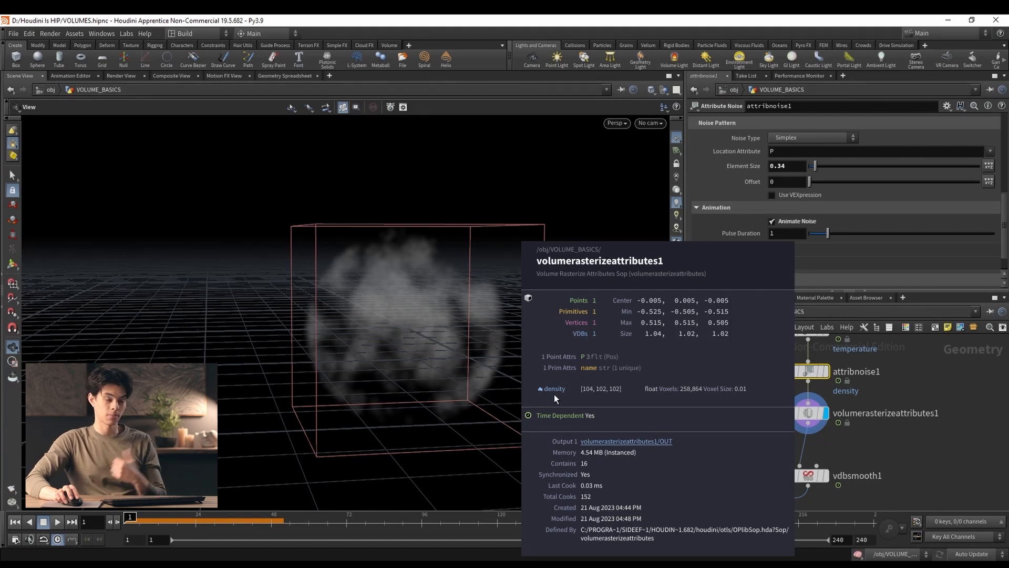
Add temperature beside density in volumerasterizeattributes1's Attributes and inspect the node's resulting VDBs.
{"action": "left_click", "coordinate": [808, 413]}
{"action": "left_click", "coordinate": [809, 152]}
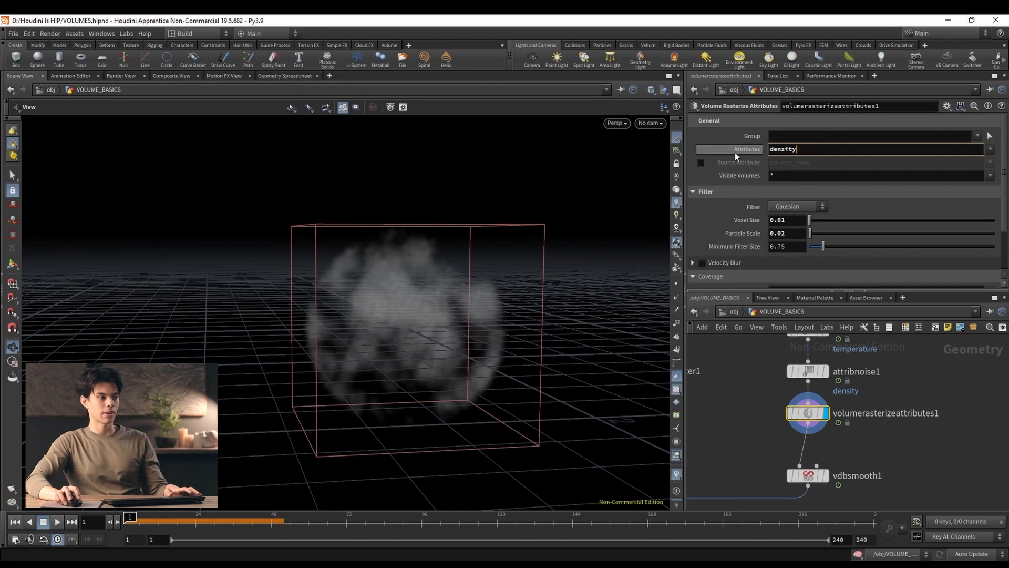
{"action": "type", "text": "temperat"}
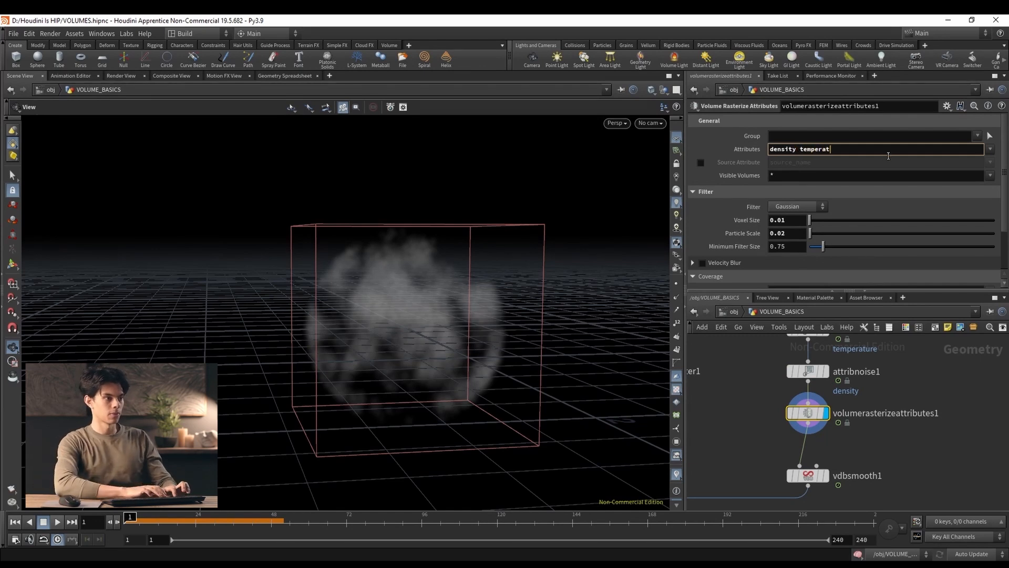
{"action": "type", "text": "ure"}
{"action": "key", "text": "Return"}
{"action": "middle_click", "coordinate": [808, 412]}
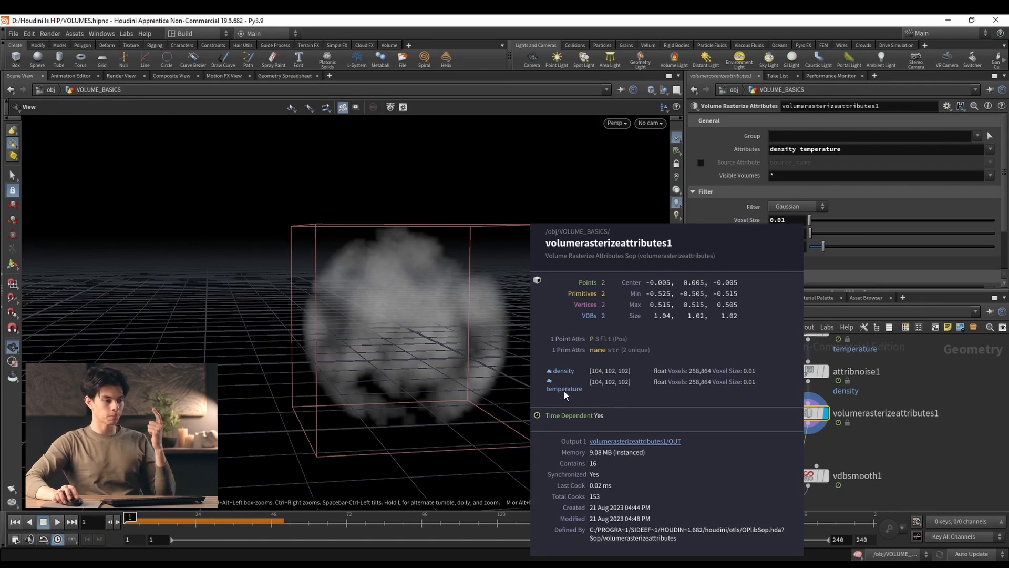
Display vdbsmooth1 and then switch the display to dopnet1.
{"action": "scroll", "coordinate": [885, 425], "scroll_direction": "down", "scroll_amount": 5}
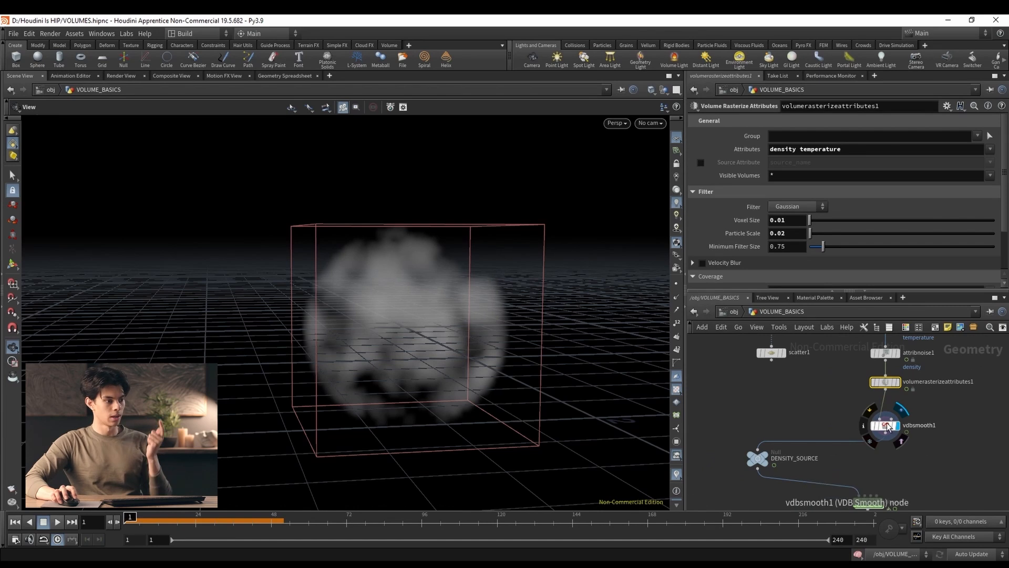
{"action": "left_click", "coordinate": [886, 424]}
{"action": "middle_click_drag", "start_coordinate": [863, 481], "coordinate": [865, 433]}
{"action": "scroll", "coordinate": [889, 455], "scroll_direction": "up", "scroll_amount": 2}
{"action": "left_click", "coordinate": [880, 453]}
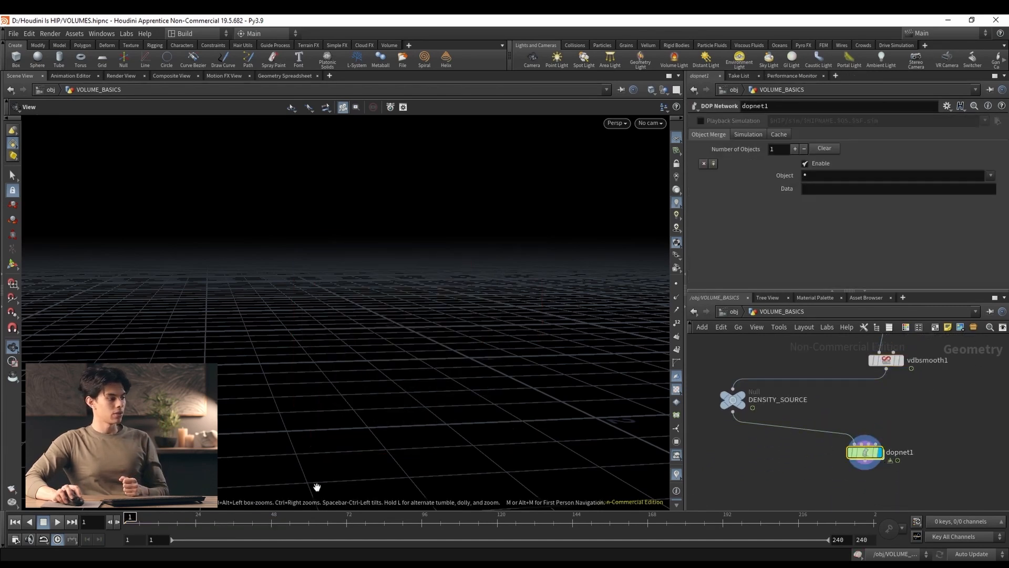
Enter dopnet1 and add a second sourcing operation to volumesource1.
{"action": "double_click", "coordinate": [863, 454]}
{"action": "middle_click_drag", "start_coordinate": [913, 390], "coordinate": [895, 440]}
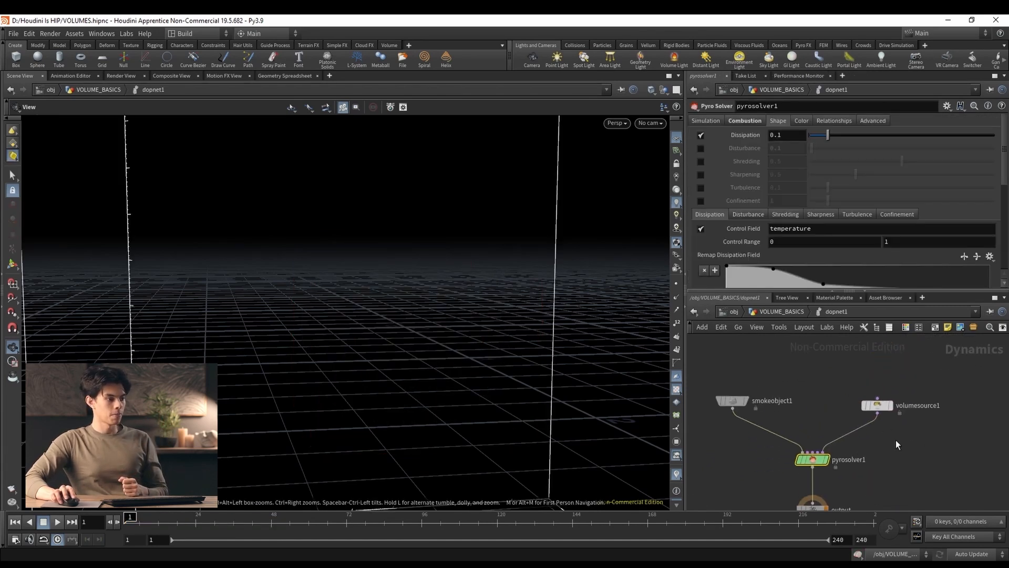
{"action": "left_click", "coordinate": [884, 408]}
{"action": "scroll", "coordinate": [775, 222], "scroll_direction": "down", "scroll_amount": 3}
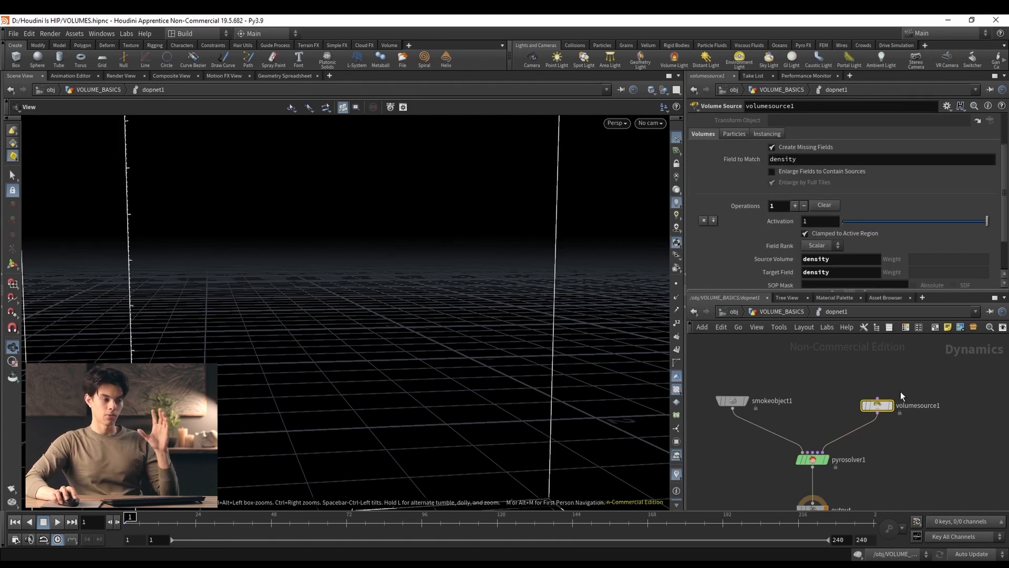
{"action": "left_click", "coordinate": [797, 205]}
{"action": "scroll", "coordinate": [779, 219], "scroll_direction": "down", "scroll_amount": 4}
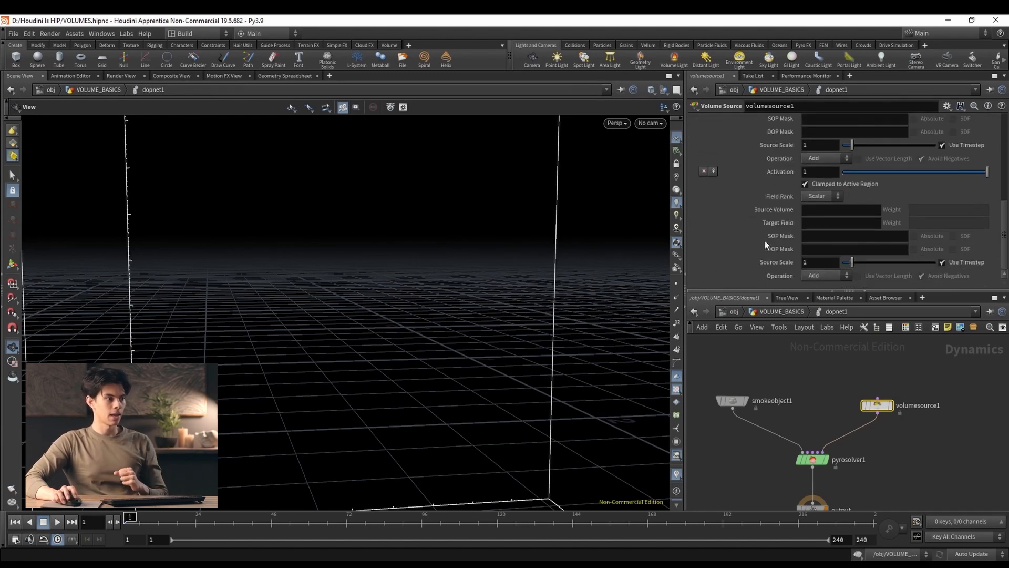
Set both the source volume and the target field of volumesource1's second operation to temperature.
{"action": "left_click", "coordinate": [810, 211]}
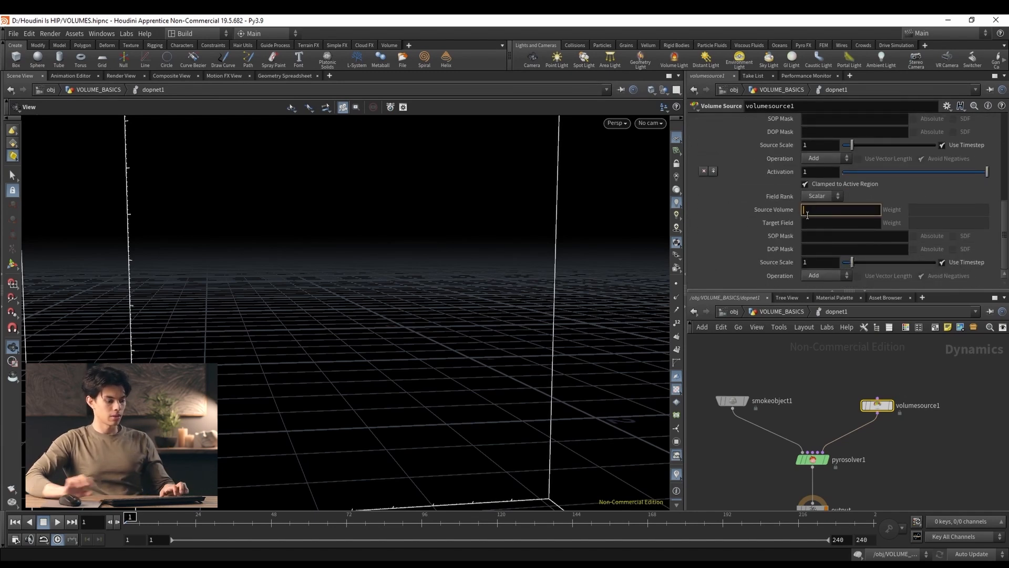
{"action": "type", "text": "temperature"}
{"action": "key", "text": "Return"}
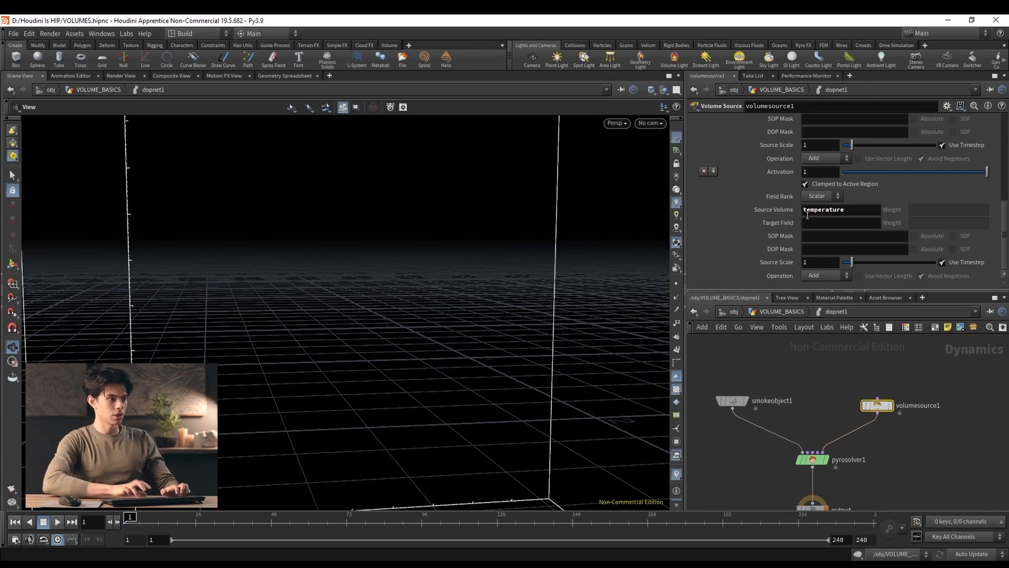
{"action": "left_click", "coordinate": [853, 222]}
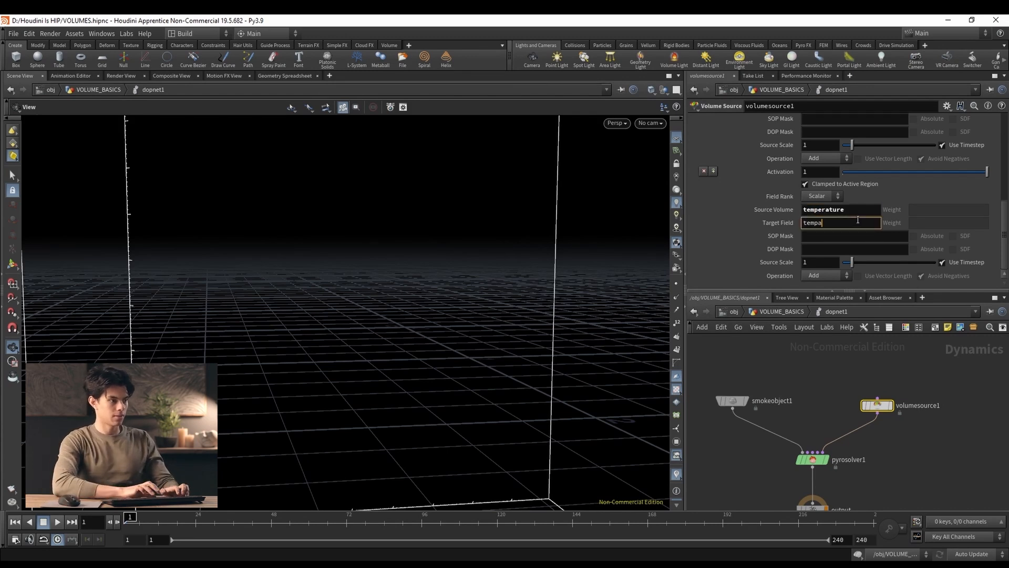
{"action": "type", "text": "eture"}
{"action": "key", "text": "Return"}
{"action": "double_click", "coordinate": [828, 224]}
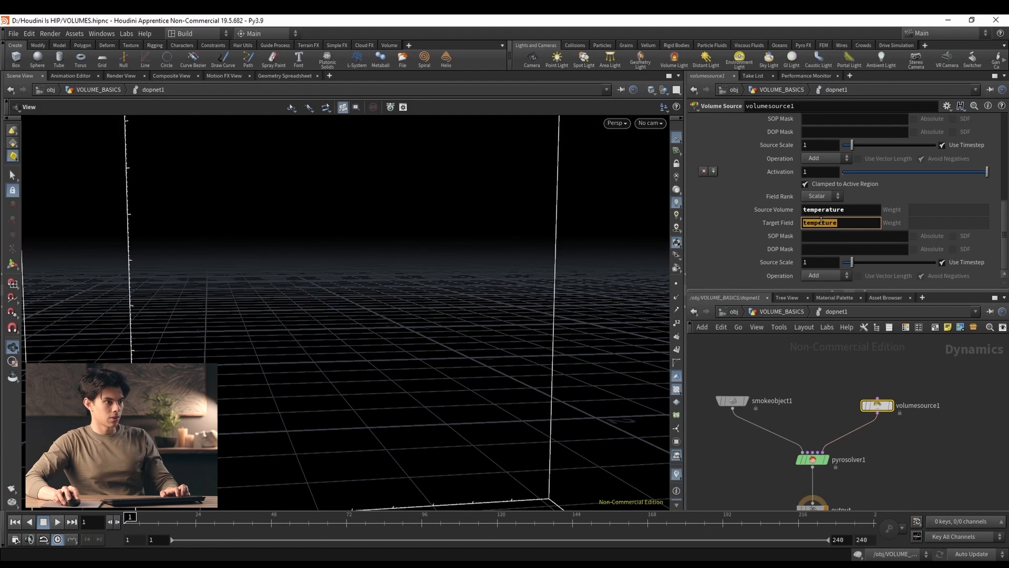
{"action": "left_click", "coordinate": [822, 222]}
{"action": "key", "text": "Return"}
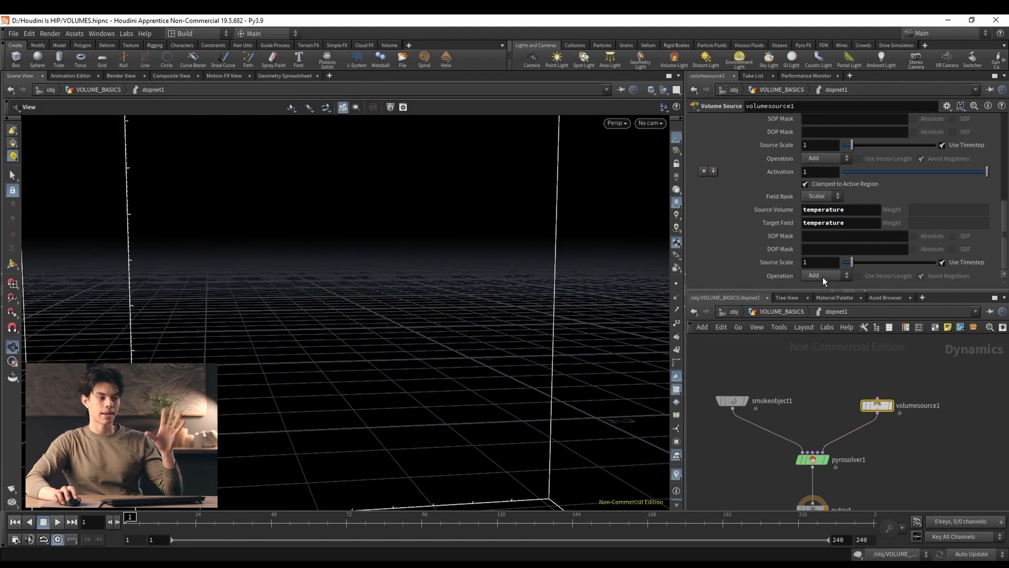
Play the Pyro simulation to examine how the temperature-driven smoke moves, and stop it around frame 47.
{"action": "middle_click_drag", "start_coordinate": [880, 464], "coordinate": [873, 419]}
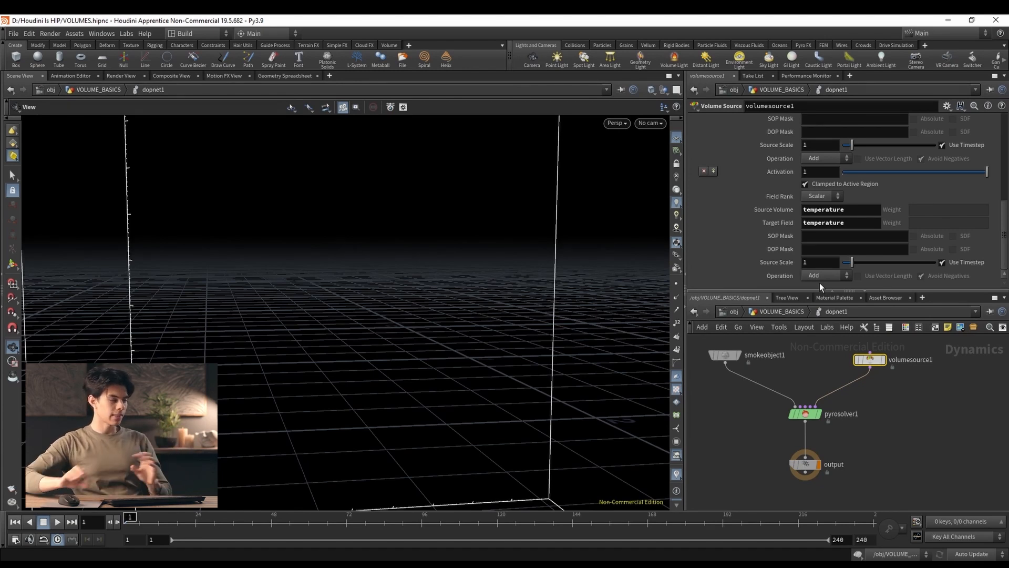
{"action": "left_click_drag", "start_coordinate": [279, 356], "coordinate": [111, 509]}
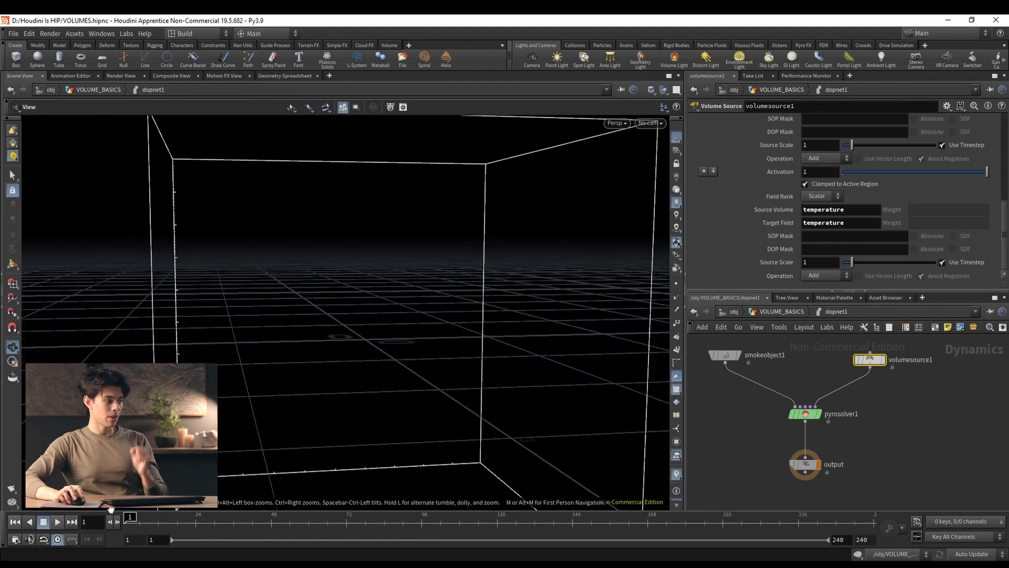
{"action": "left_click", "coordinate": [57, 522]}
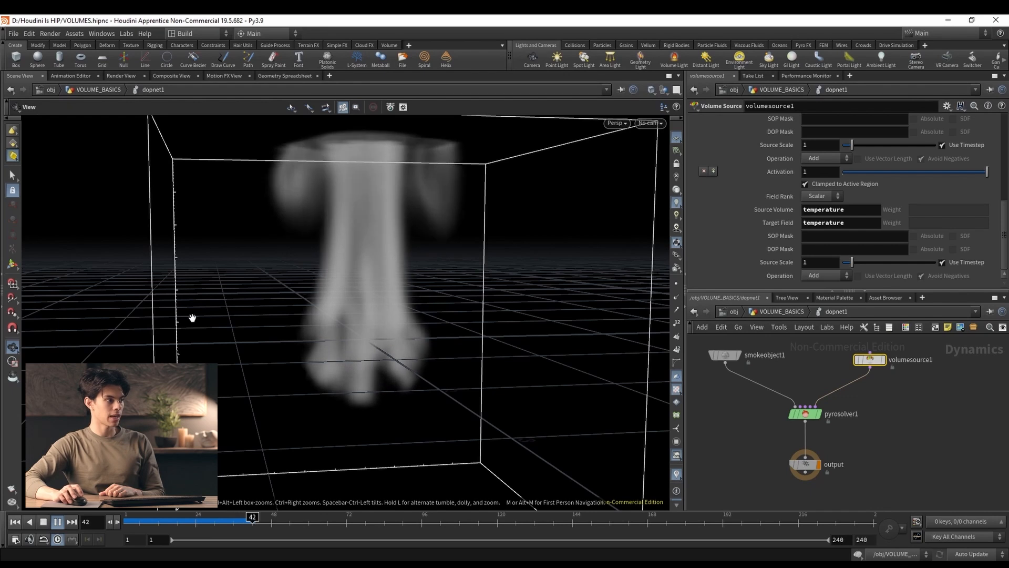
{"action": "left_click", "coordinate": [57, 521]}
{"action": "scroll", "coordinate": [422, 322], "scroll_direction": "down", "scroll_amount": 4}
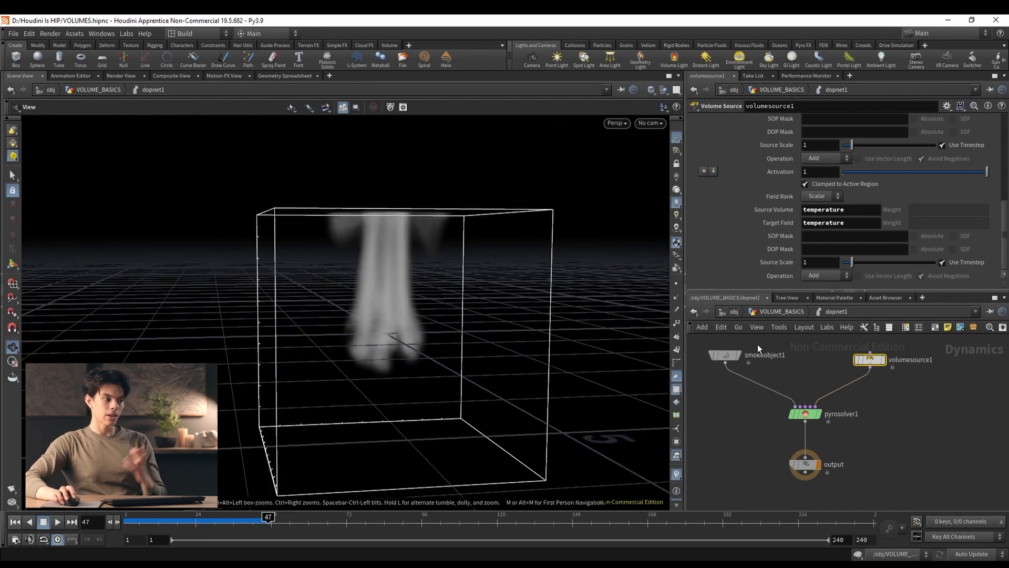
Raise and stretch smokeobject1's container to a Y size of about 4.89 and a Y centre of about 1.74.
{"action": "left_click", "coordinate": [728, 358]}
{"action": "scroll", "coordinate": [386, 269], "scroll_direction": "down", "scroll_amount": 2}
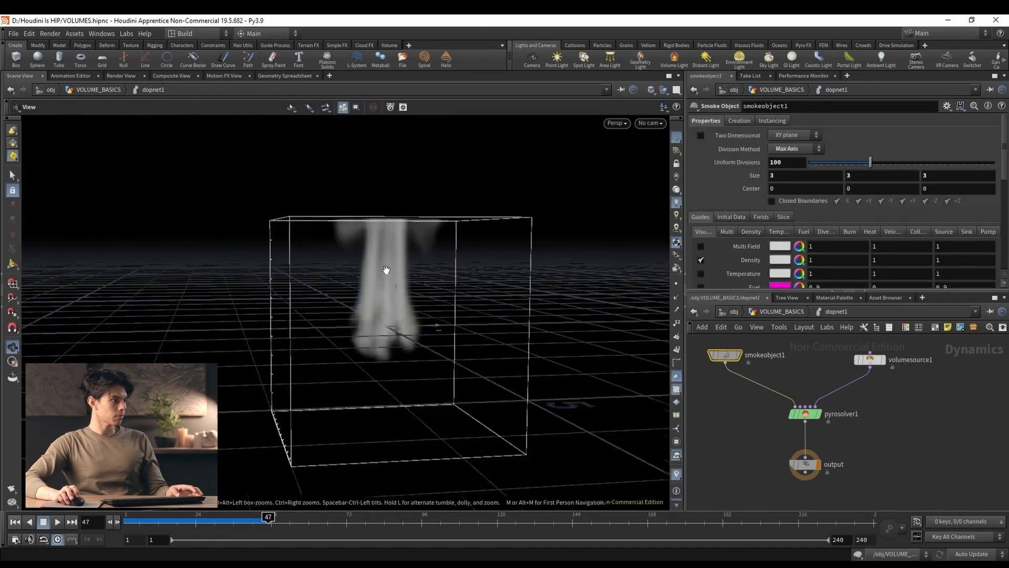
{"action": "left_click_drag", "start_coordinate": [386, 269], "coordinate": [417, 300]}
{"action": "key", "text": "Return"}
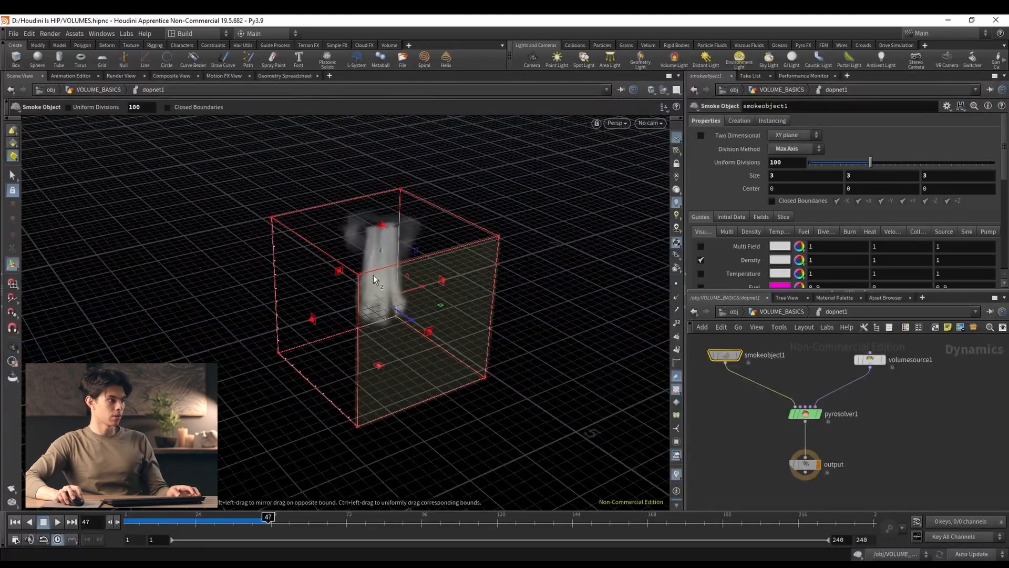
{"action": "left_click_drag", "start_coordinate": [382, 255], "coordinate": [425, 71]}
{"action": "left_click_drag", "start_coordinate": [435, 270], "coordinate": [402, 218], "text": "alt"}
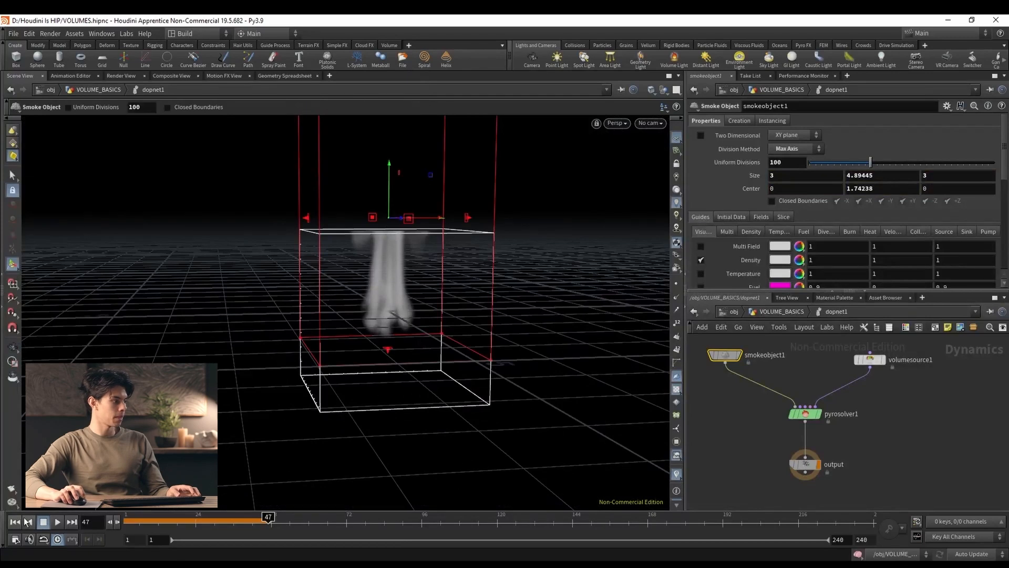
Replay the simulation from the first frame to watch the smoke rise in the taller container.
{"action": "left_click", "coordinate": [17, 522]}
{"action": "left_click", "coordinate": [13, 349]}
{"action": "left_click", "coordinate": [58, 522]}
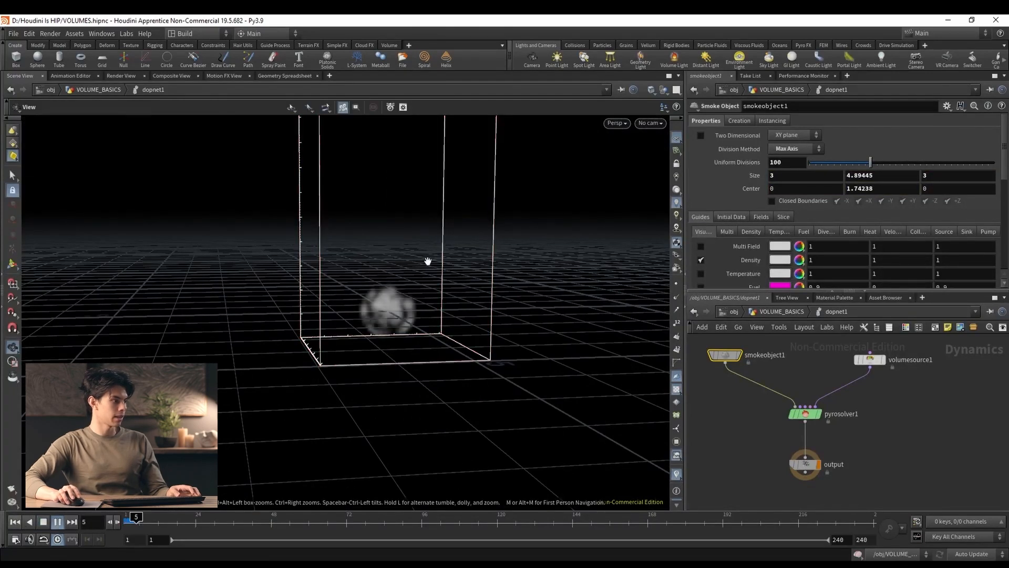
{"action": "left_click_drag", "start_coordinate": [428, 261], "coordinate": [436, 314]}
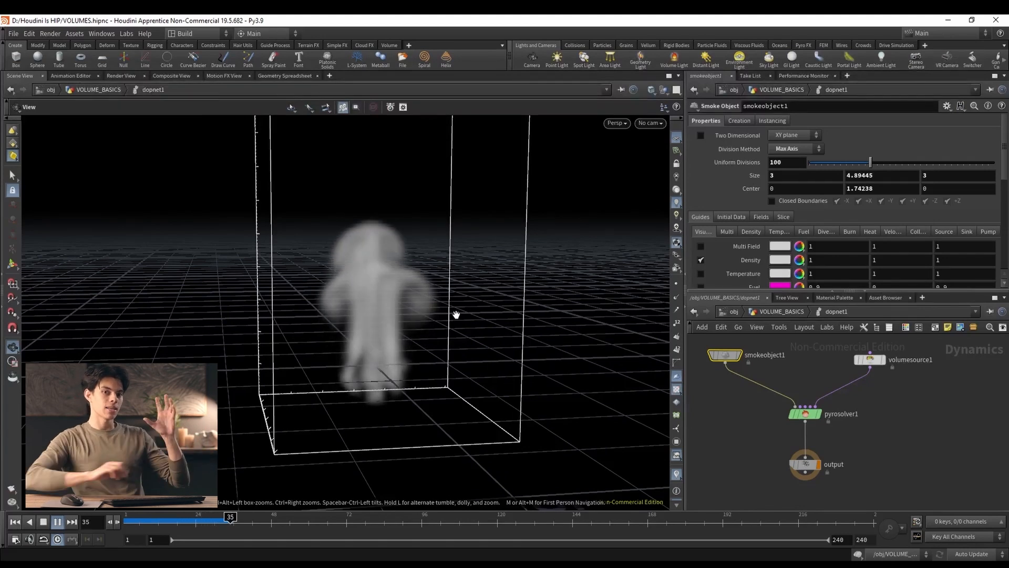
Rewind the simulation and set the Y component of pyrosolver1's Buoyancy Dir to -1.
{"action": "left_click", "coordinate": [805, 414]}
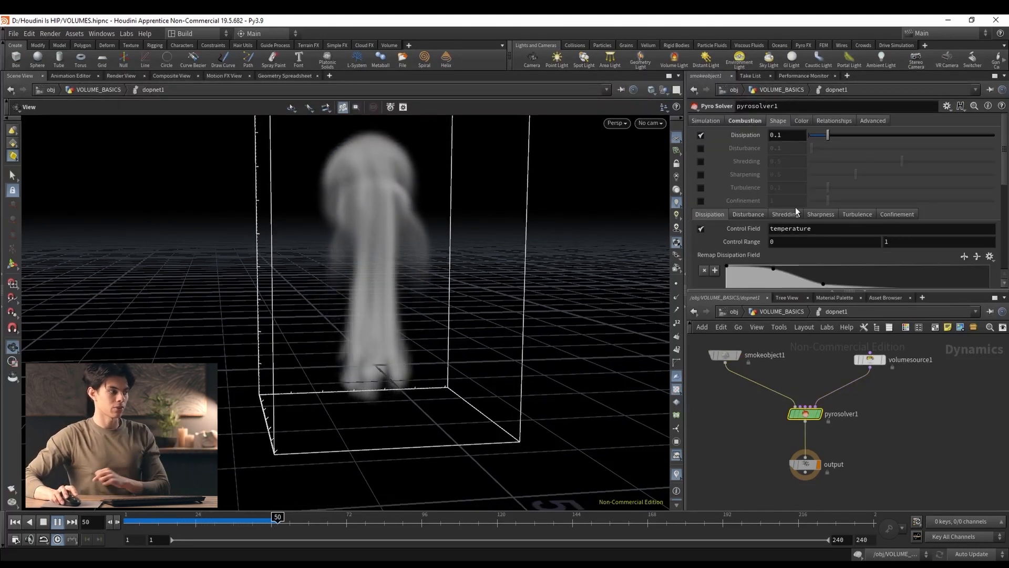
{"action": "left_click", "coordinate": [709, 120]}
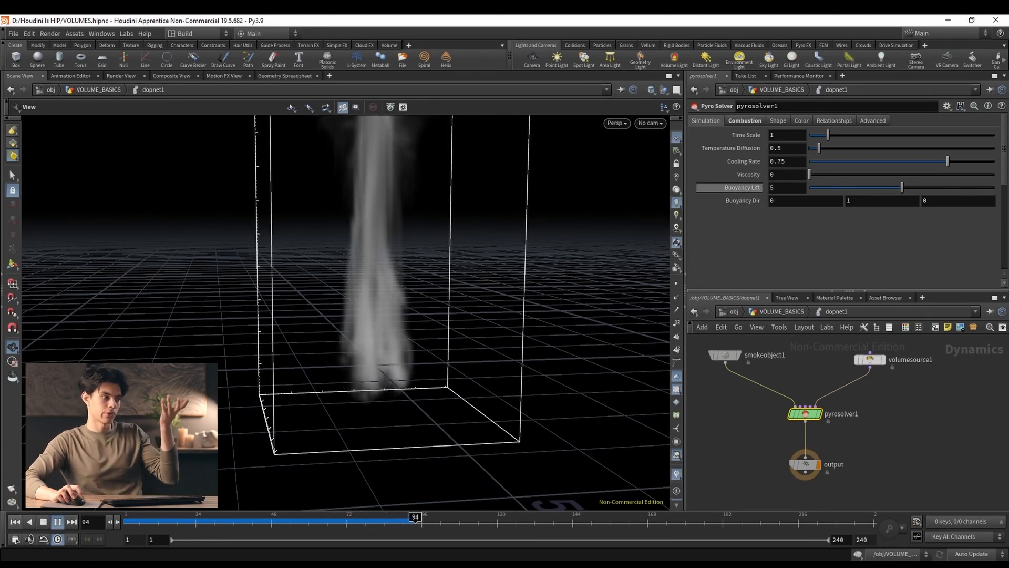
{"action": "left_click", "coordinate": [15, 521]}
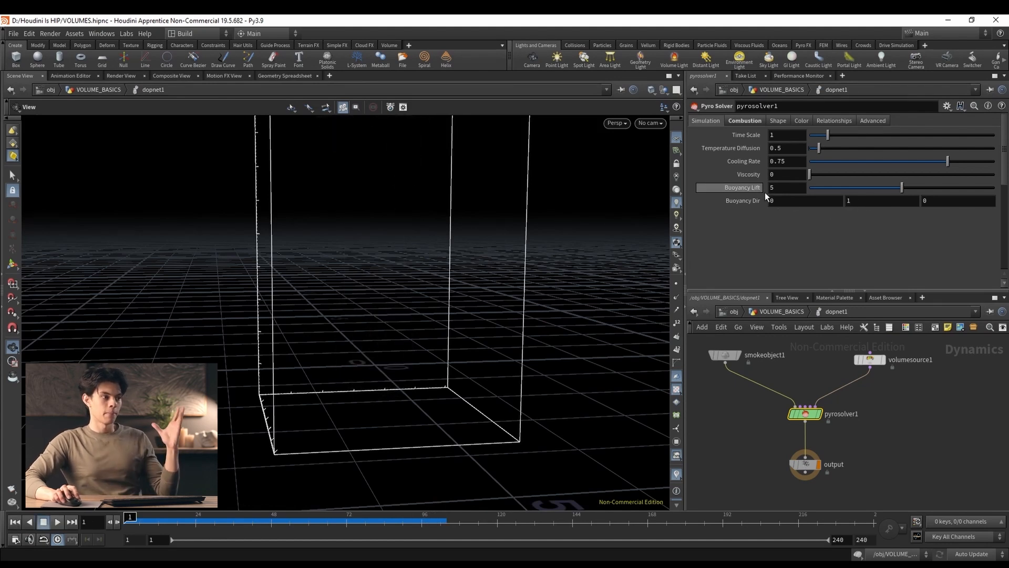
{"action": "left_click", "coordinate": [881, 200]}
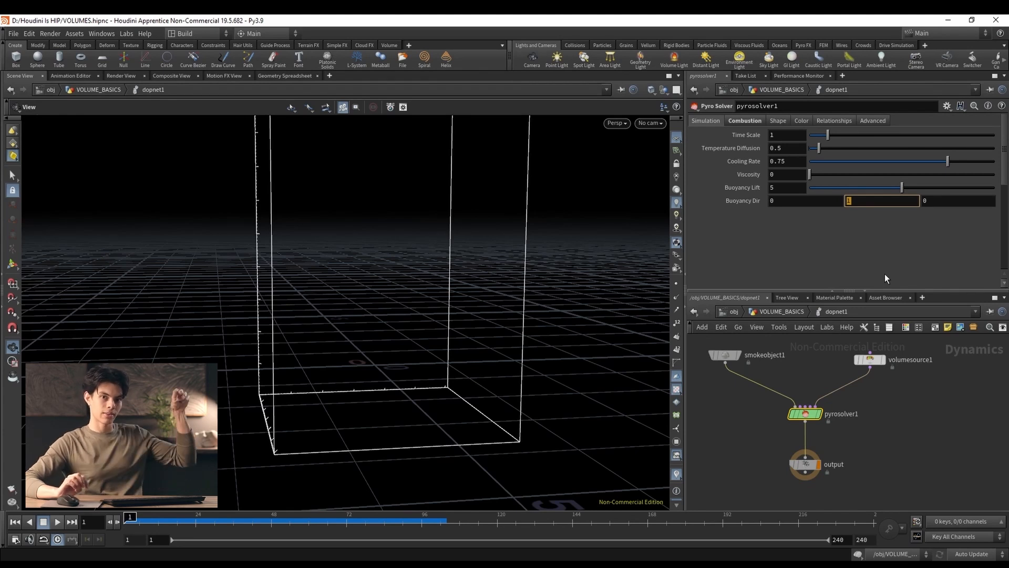
{"action": "type", "text": "-1"}
{"action": "key", "text": "Return"}
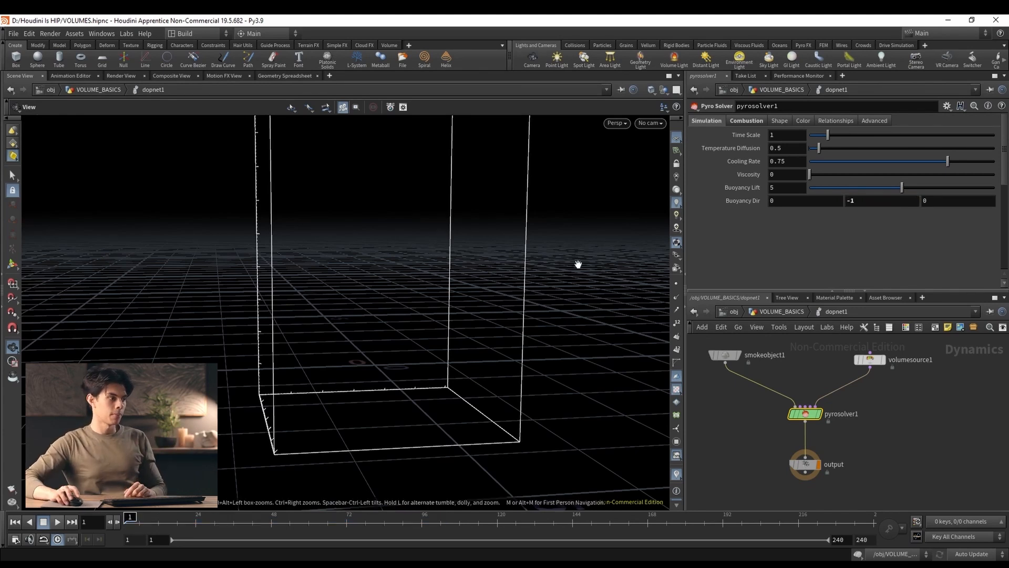
Move smokeobject1's container down to a Y centre of about -0.32.
{"action": "scroll", "coordinate": [431, 299], "scroll_direction": "down", "scroll_amount": 4}
{"action": "left_click", "coordinate": [12, 264]}
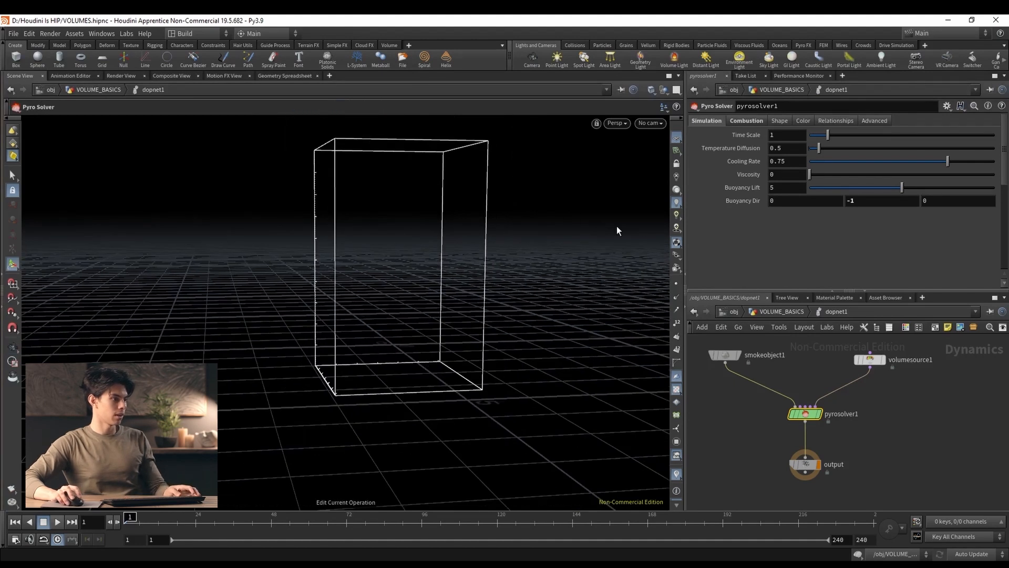
{"action": "left_click", "coordinate": [738, 356]}
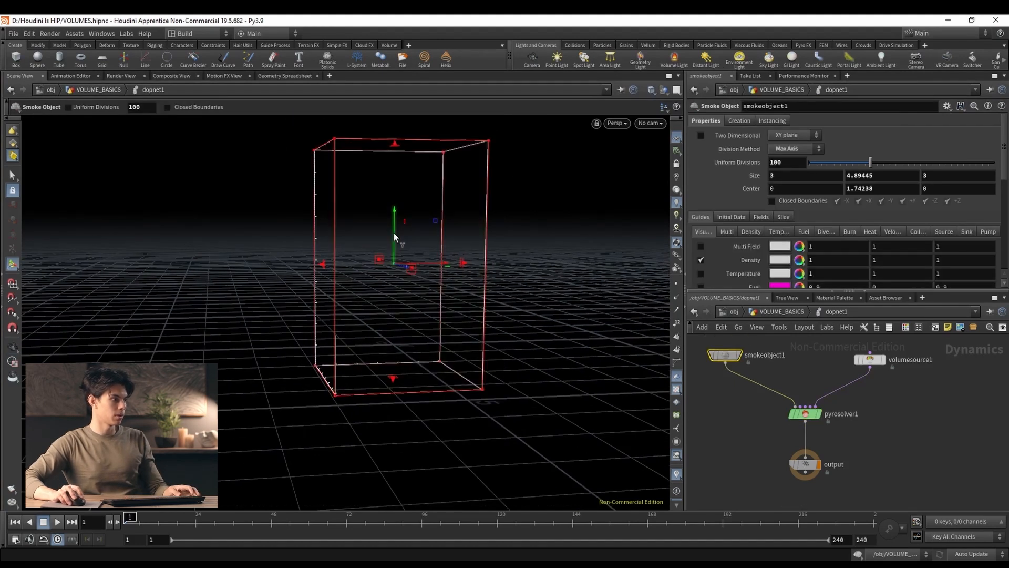
{"action": "left_click_drag", "start_coordinate": [394, 233], "coordinate": [400, 335]}
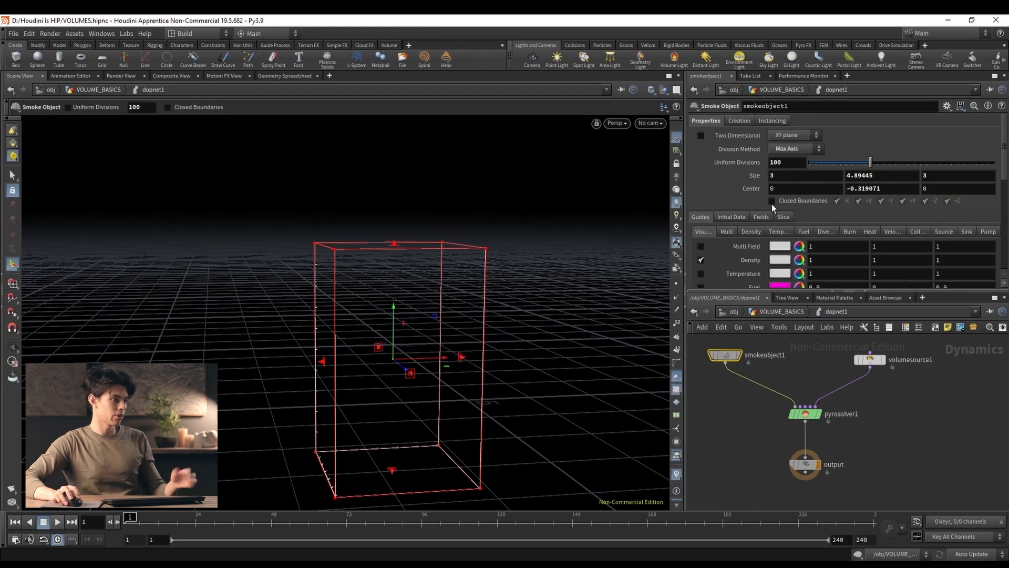
Enable Closed Boundaries on smokeobject1 and play the simulation.
{"action": "left_click", "coordinate": [772, 201]}
{"action": "left_click", "coordinate": [57, 523]}
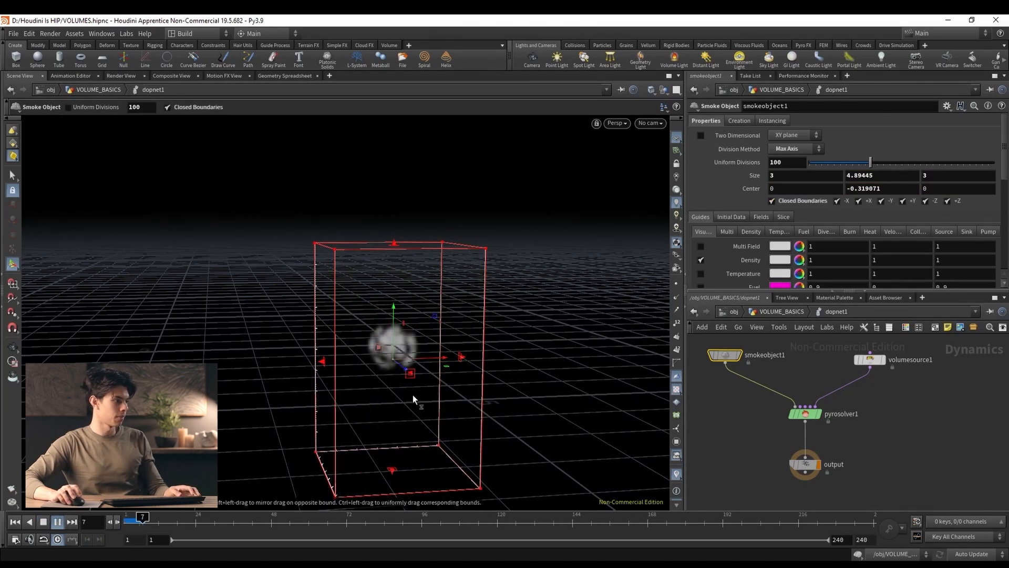
Inspect the falling smoke around the closed container's floor as it plays, and scrub the timeline back to frame 94.
{"action": "key", "text": "Escape"}
{"action": "scroll", "coordinate": [398, 394], "scroll_direction": "up", "scroll_amount": 2}
{"action": "middle_click_drag", "start_coordinate": [400, 382], "coordinate": [411, 337], "text": "alt"}
{"action": "right_click_drag", "start_coordinate": [411, 336], "coordinate": [455, 334], "text": "alt"}
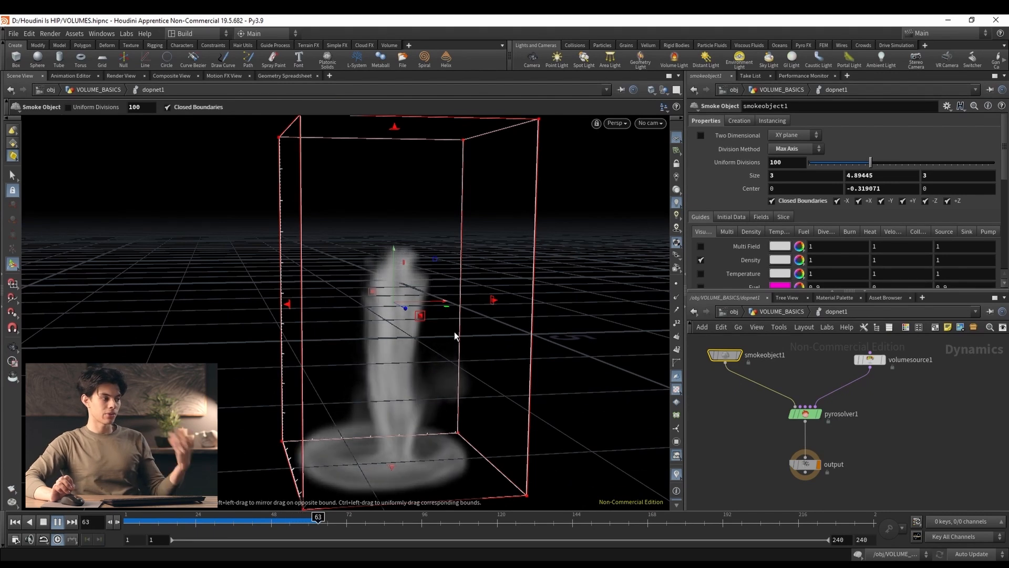
{"action": "key", "text": "Escape"}
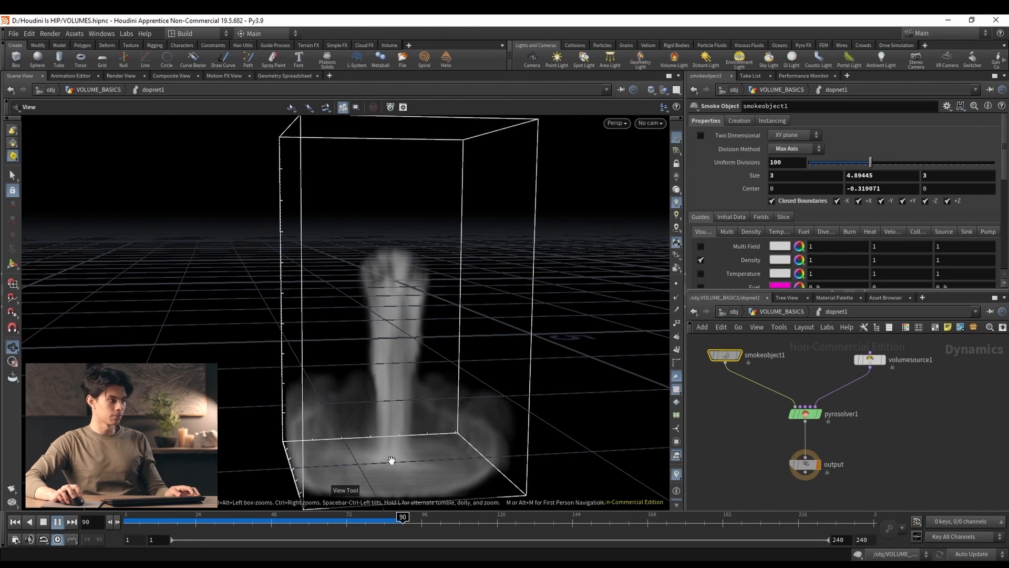
{"action": "left_click_drag", "start_coordinate": [417, 349], "coordinate": [439, 336]}
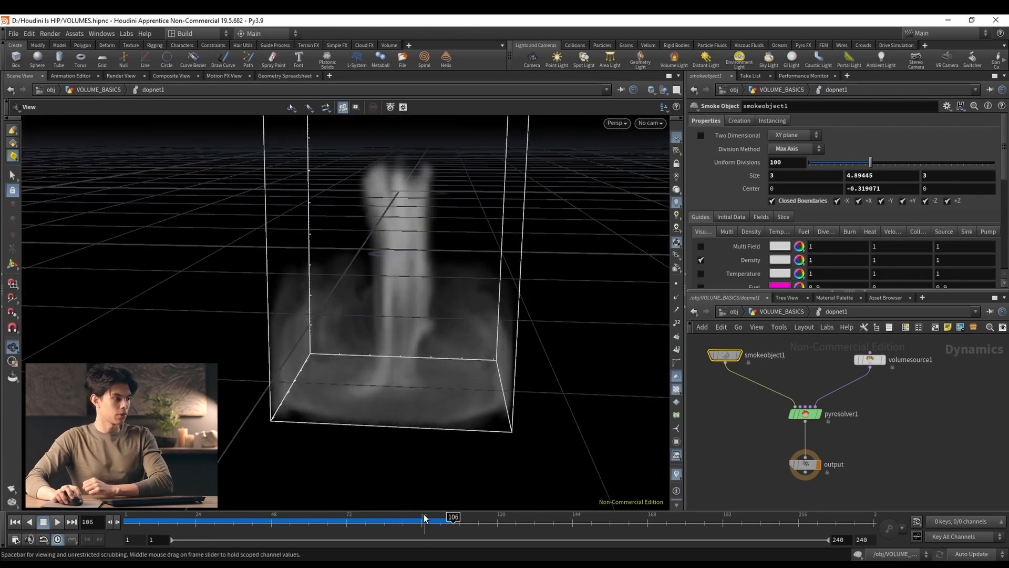
{"action": "mouse_move", "coordinate": [424, 517]}
{"action": "left_mouse_down"}
{"action": "mouse_move", "coordinate": [129, 518]}
{"action": "mouse_move", "coordinate": [425, 518]}
{"action": "mouse_move", "coordinate": [415, 517]}
{"action": "left_mouse_up"}
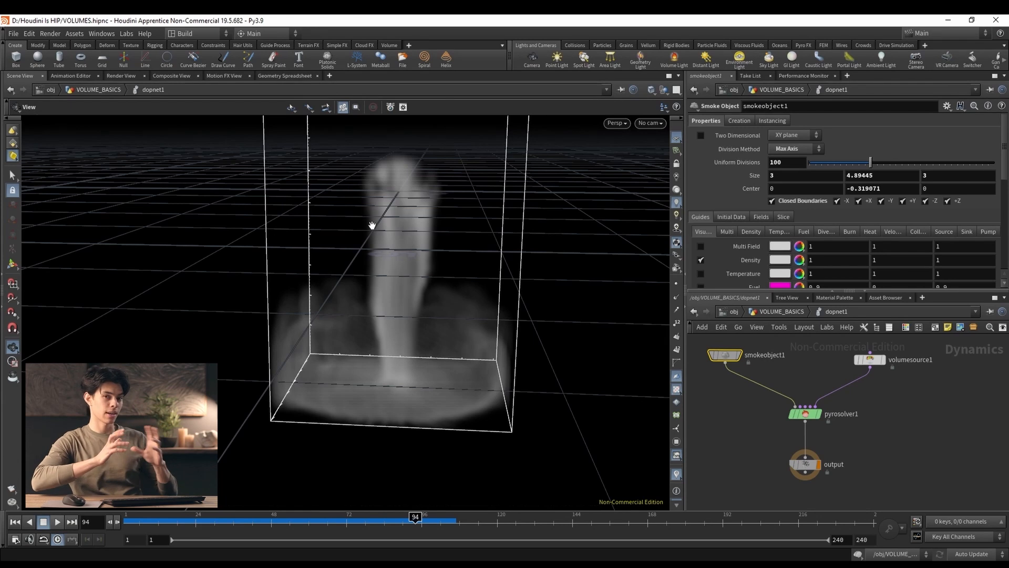
Try Copy and Pull as the Operation for volumesource1's temperature source.
{"action": "left_click", "coordinate": [870, 359]}
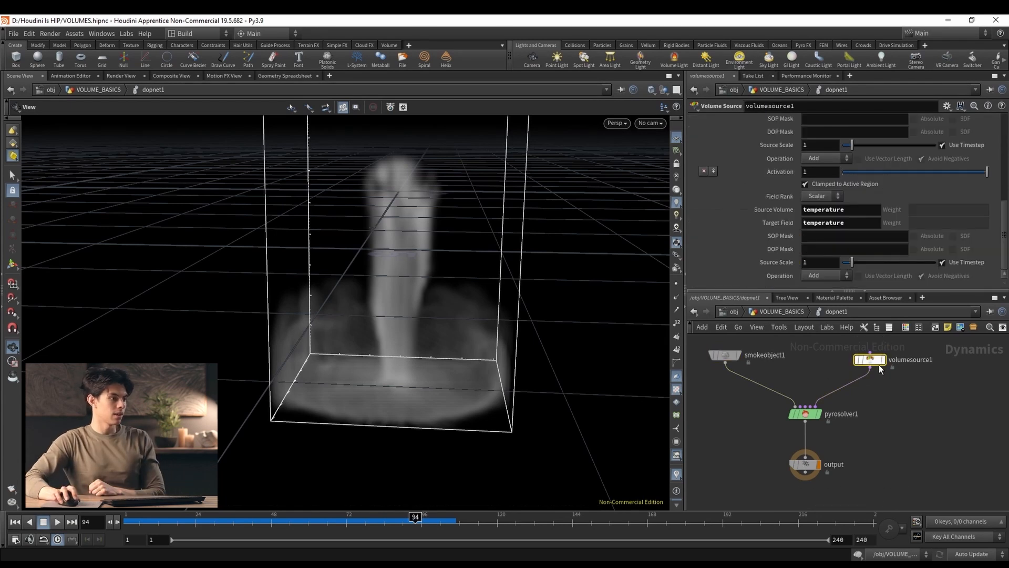
{"action": "left_click", "coordinate": [833, 276]}
{"action": "left_click", "coordinate": [820, 285]}
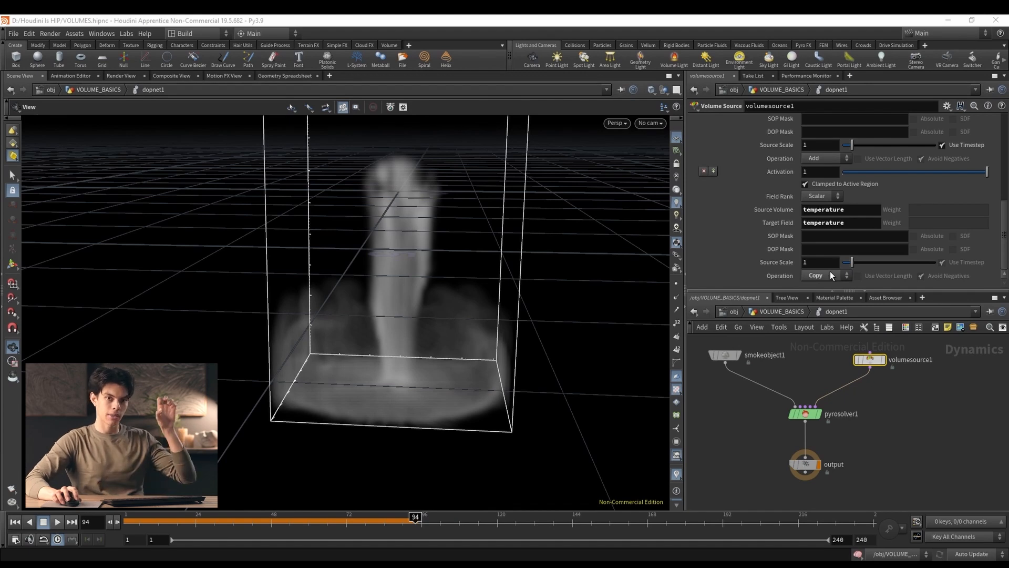
{"action": "left_click", "coordinate": [831, 274]}
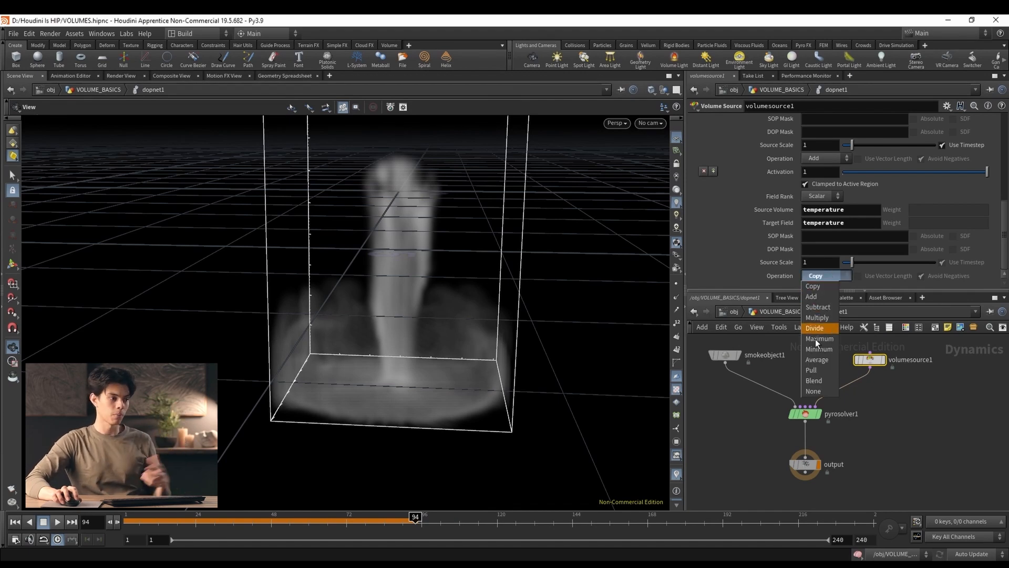
{"action": "left_click", "coordinate": [816, 370]}
{"action": "scroll", "coordinate": [771, 262], "scroll_direction": "down", "scroll_amount": 2}
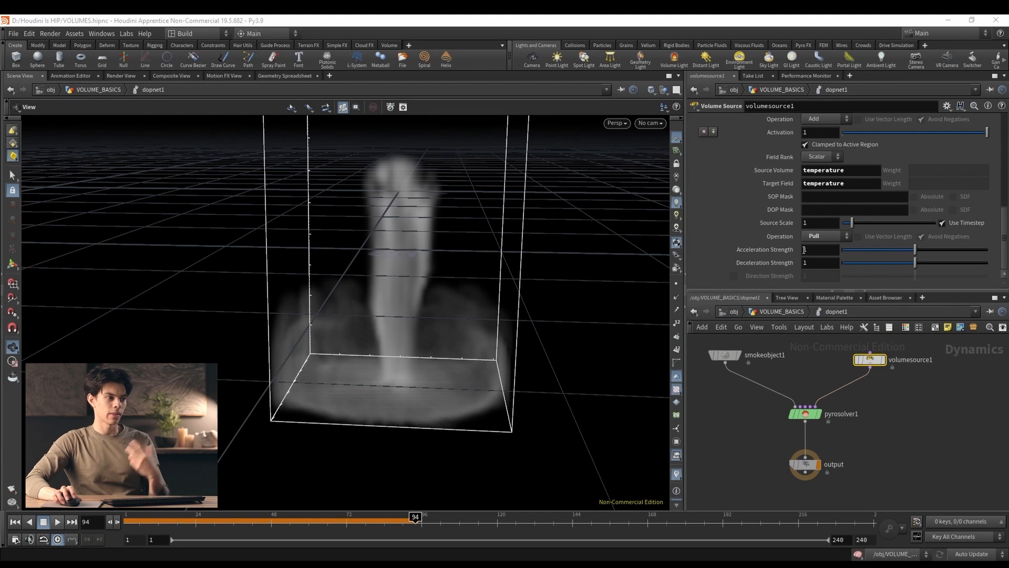
Play the simulation from the first frame to check the Pull operation, and rewind it to frame 1.
{"action": "left_click", "coordinate": [15, 522]}
{"action": "left_click", "coordinate": [57, 522]}
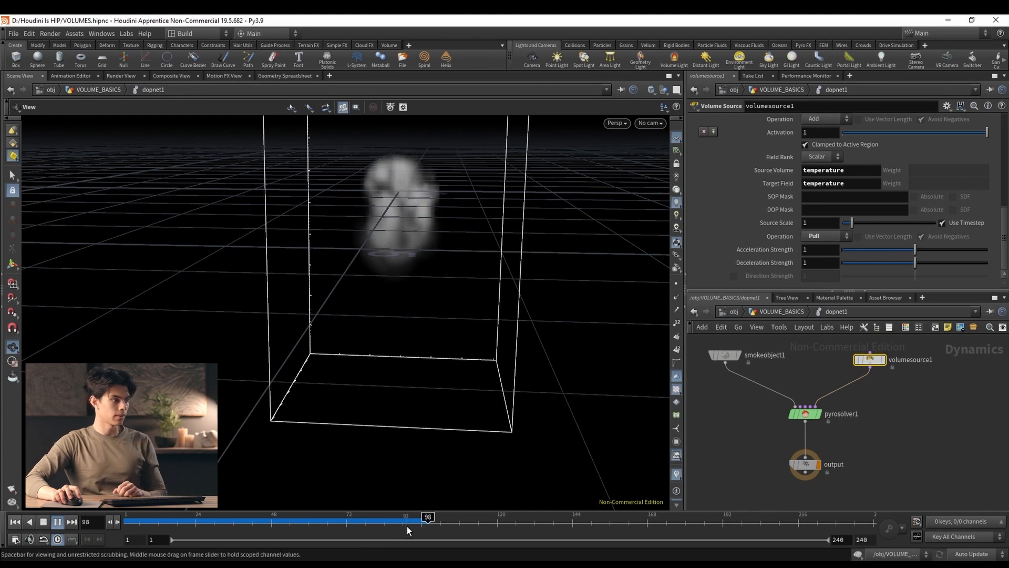
{"action": "left_click_drag", "start_coordinate": [404, 519], "coordinate": [127, 521]}
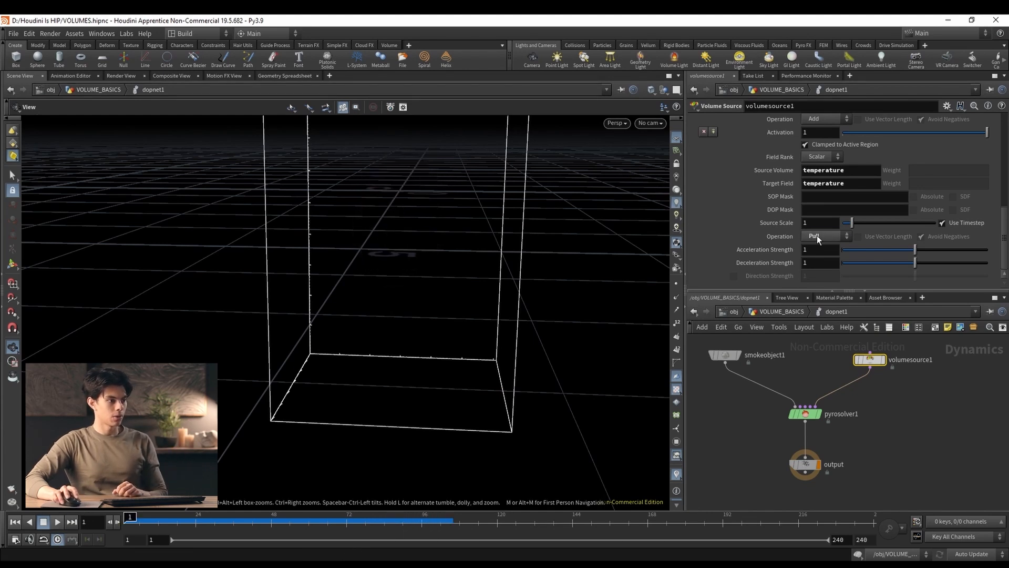
Set volumesource1's temperature Operation to Add and its Source Scale to 0.5, and play the simulation.
{"action": "left_click", "coordinate": [817, 237]}
{"action": "left_click", "coordinate": [813, 250]}
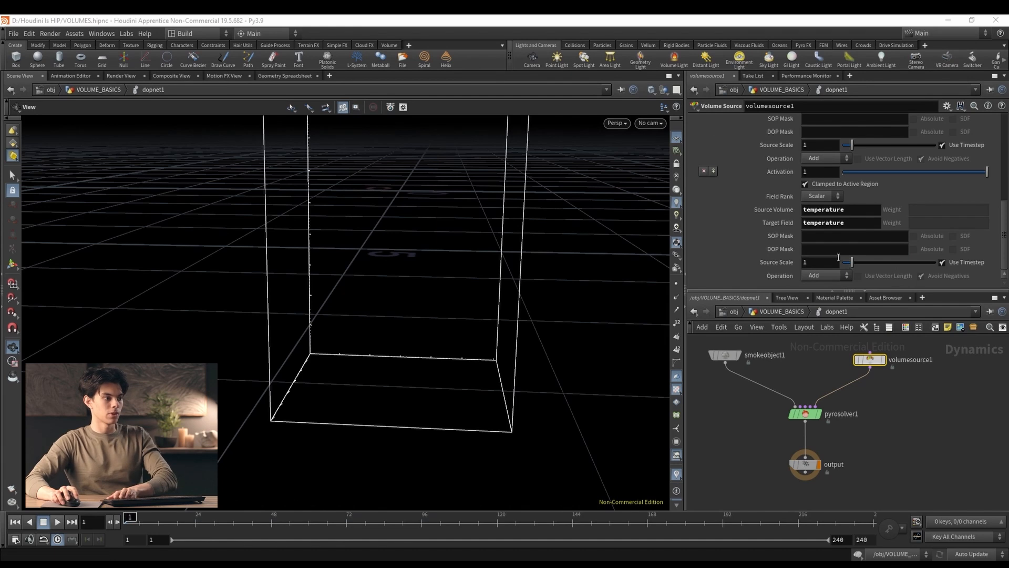
{"action": "left_click", "coordinate": [808, 262]}
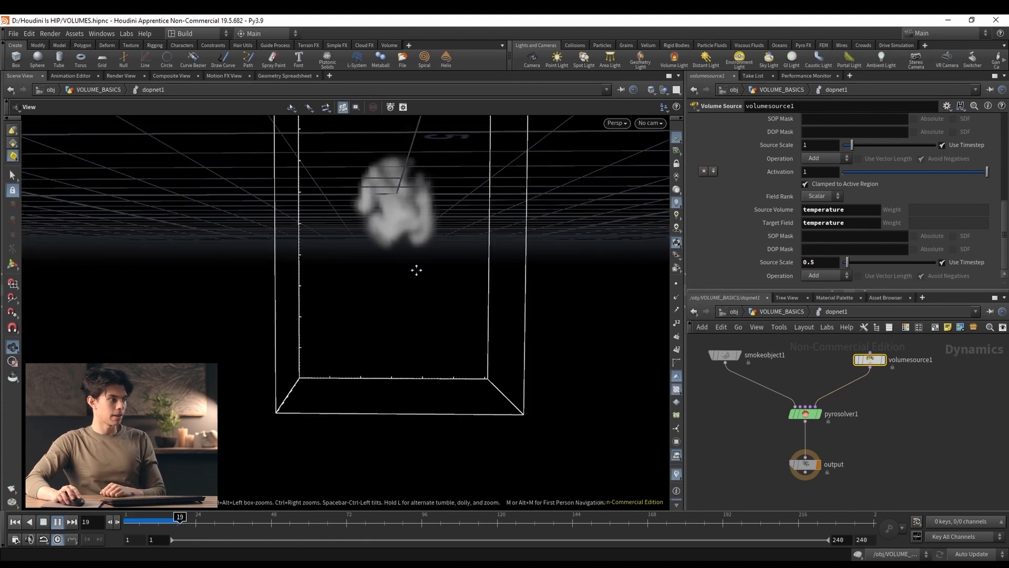
{"action": "left_click_drag", "start_coordinate": [417, 270], "coordinate": [396, 293]}
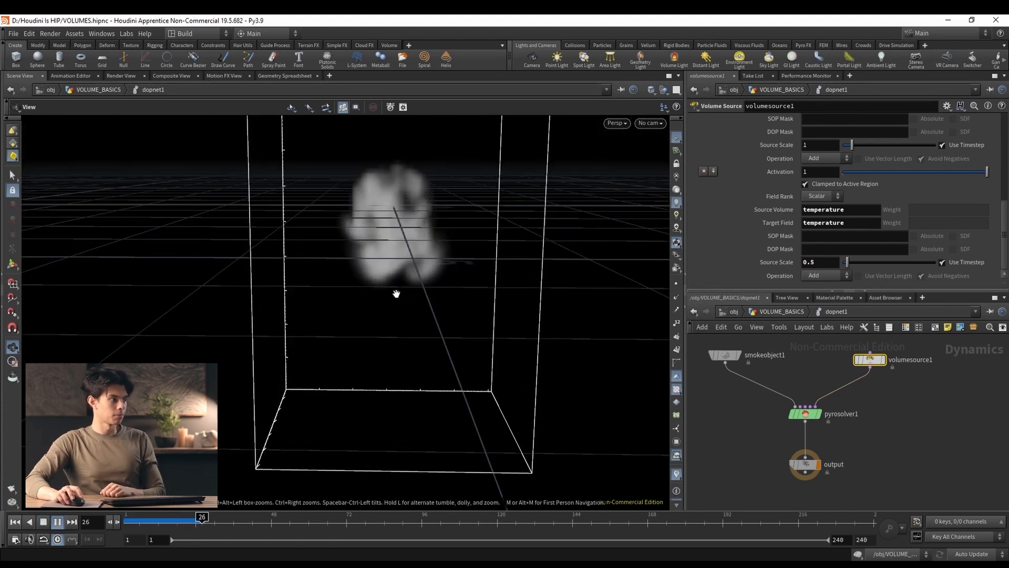
Switch smokeobject1's Division Method to By Size with a Division Size of 0.01, and test the playback before rewinding.
{"action": "left_click", "coordinate": [725, 358]}
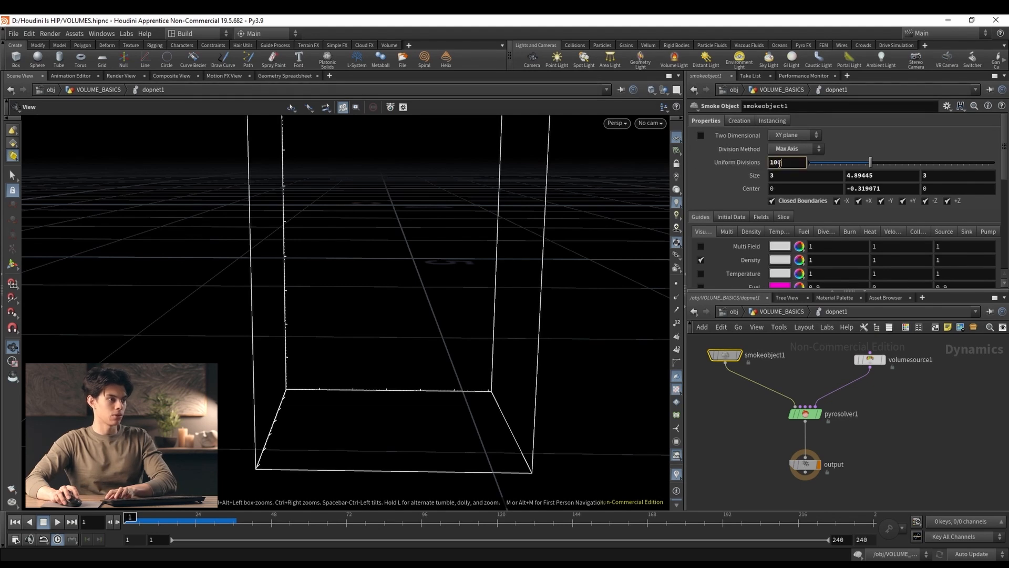
{"action": "left_click", "coordinate": [795, 149]}
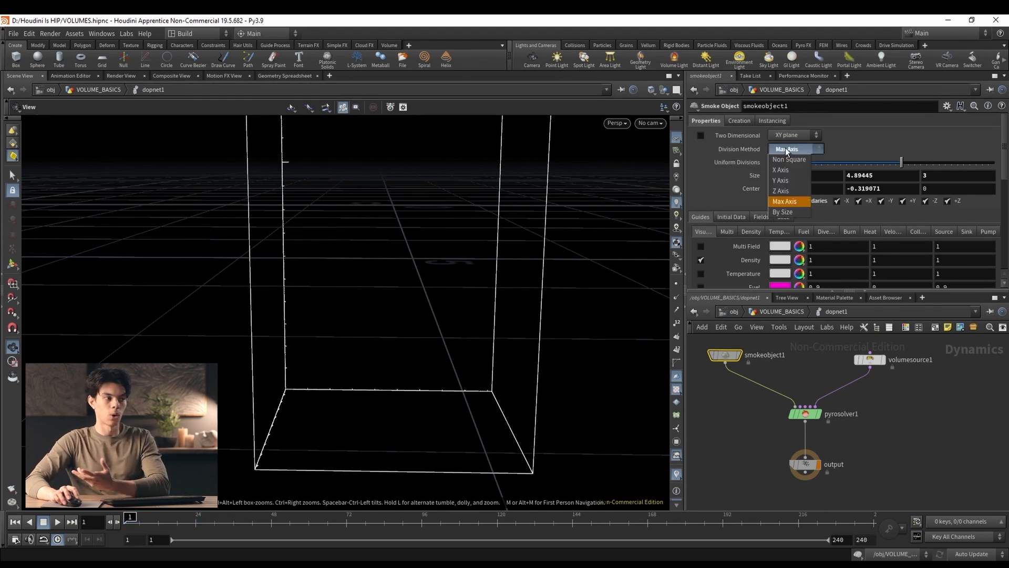
{"action": "left_click", "coordinate": [781, 204]}
{"action": "type", "text": "1"}
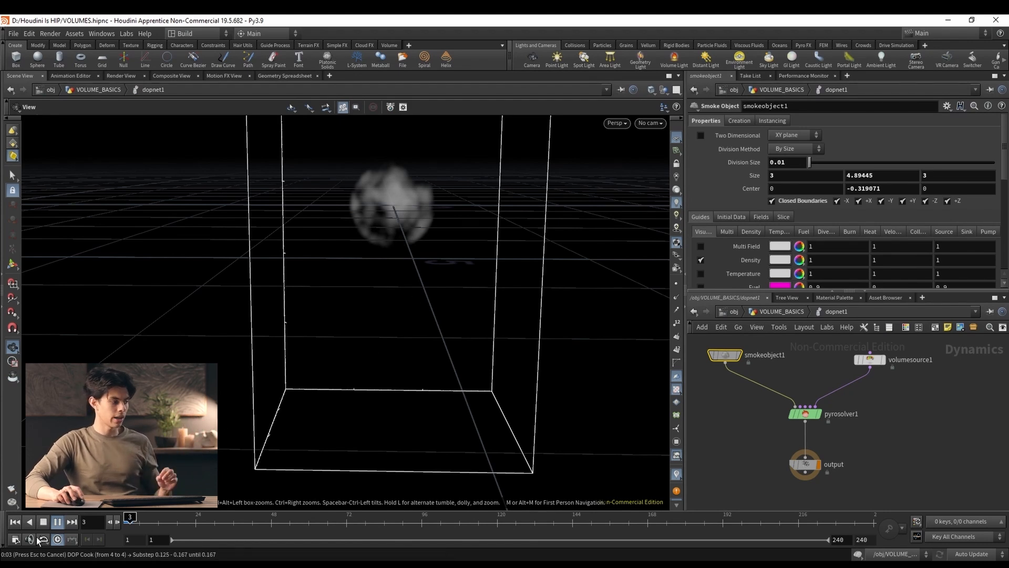
{"action": "left_click", "coordinate": [14, 522]}
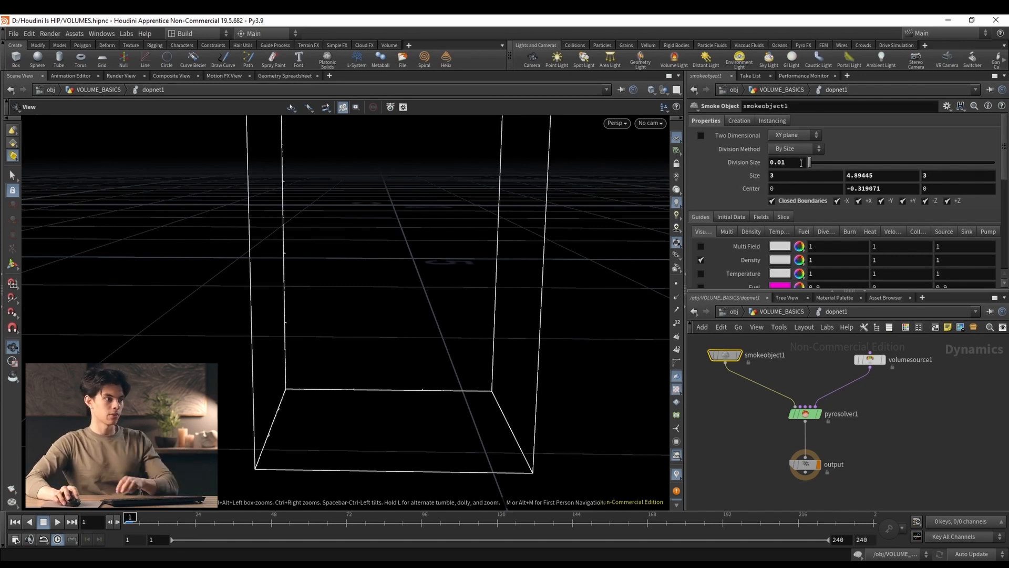
Set smokeobject1's Division Size to 0.025, play the simulation and scrub back to frame 31.
{"action": "key", "text": "Return"}
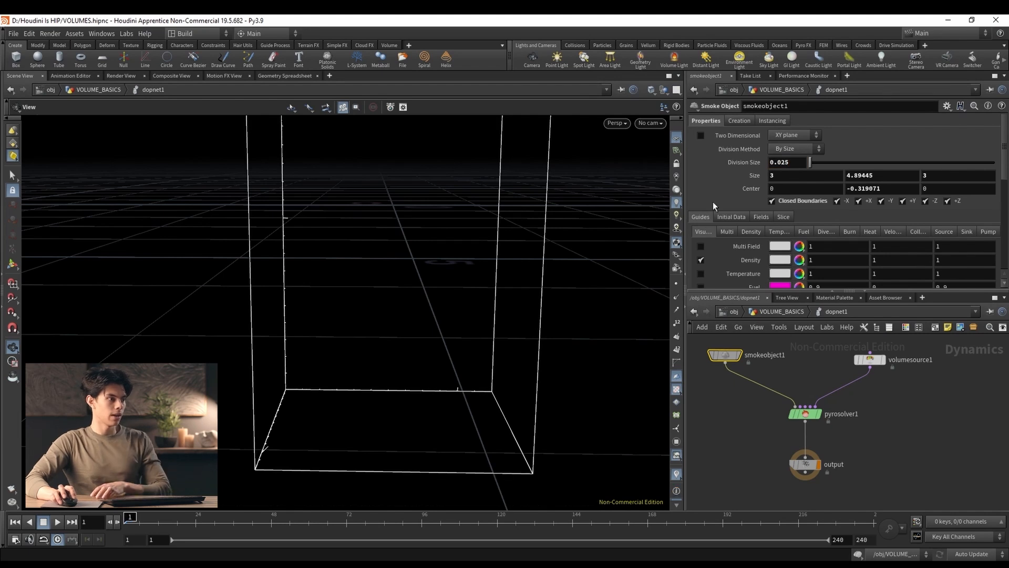
{"action": "key", "text": "Up"}
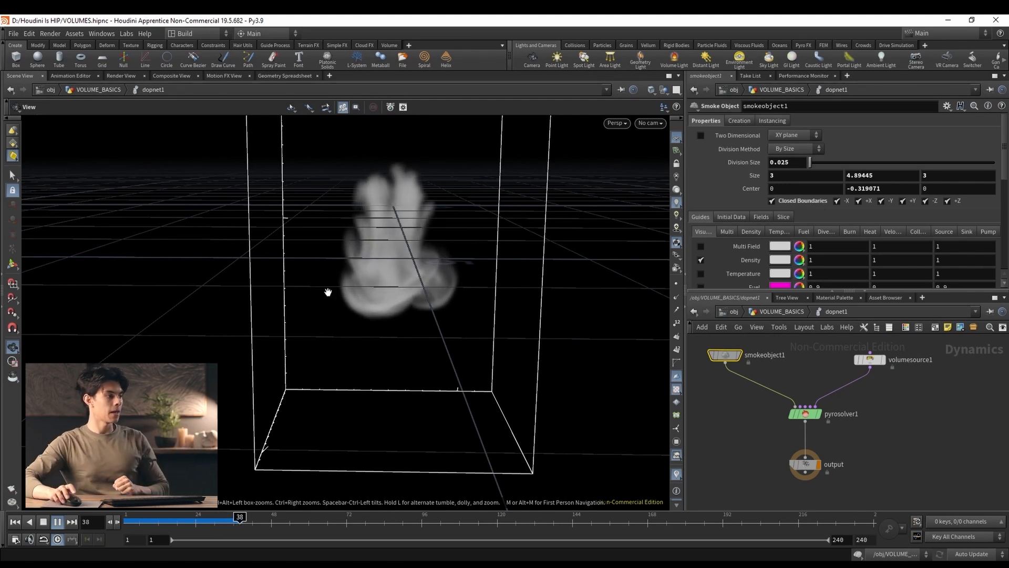
{"action": "left_click", "coordinate": [43, 522]}
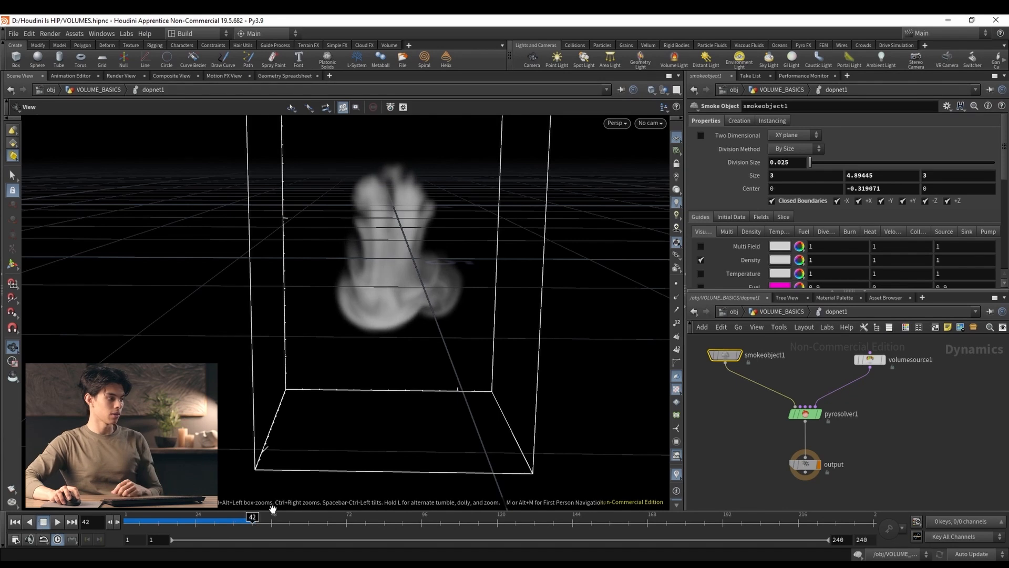
{"action": "left_click_drag", "start_coordinate": [252, 521], "coordinate": [218, 520]}
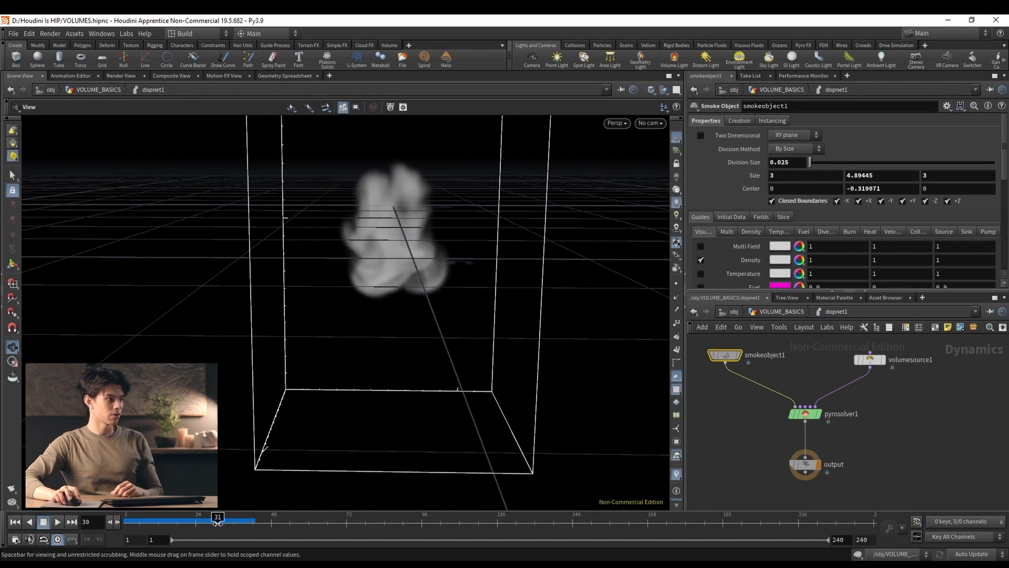
Enable Disturbance and Turbulence in pyrosolver1's Shape settings, and rewind the simulation to the first frame.
{"action": "left_click", "coordinate": [808, 416]}
{"action": "left_click", "coordinate": [827, 124]}
{"action": "left_click", "coordinate": [781, 124]}
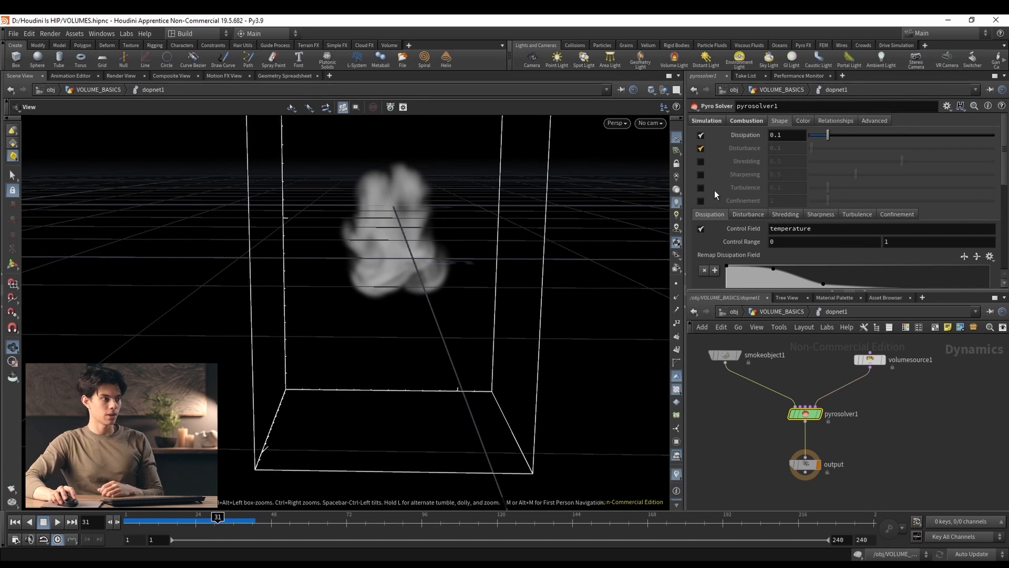
{"action": "left_click", "coordinate": [15, 521]}
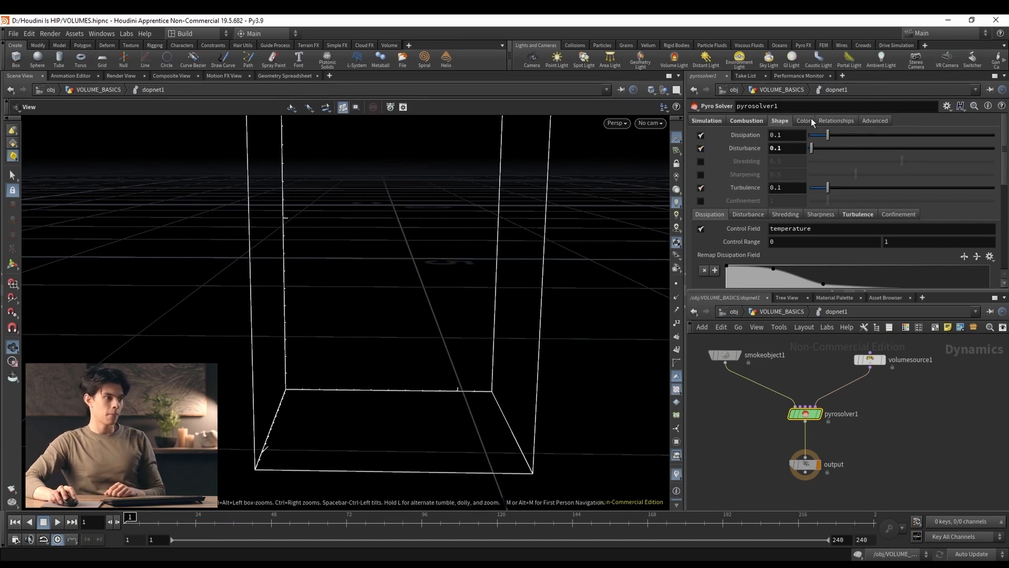
Enable Use OpenCL in pyrosolver1's Advanced settings and play the simulation.
{"action": "left_click", "coordinate": [860, 121]}
{"action": "left_click", "coordinate": [780, 135]}
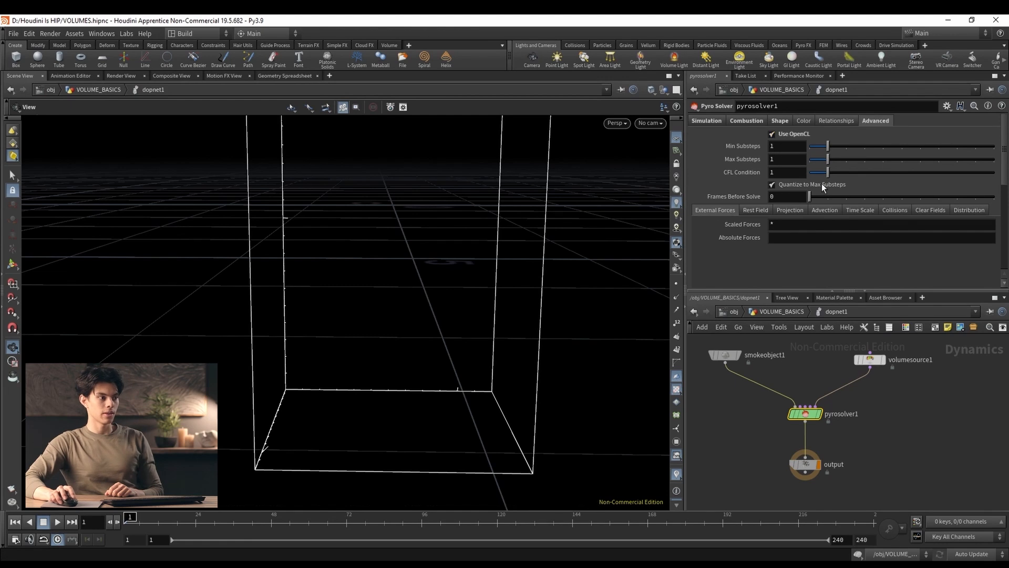
{"action": "key", "text": "Up"}
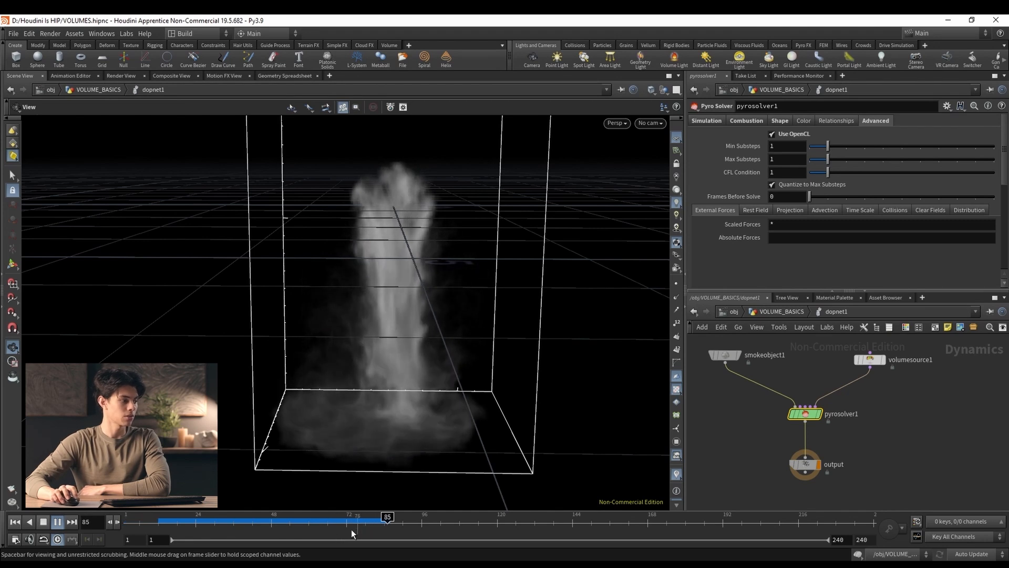
Scrub through the cached frames to frame 83 and inspect the shape of the smoke column.
{"action": "left_click_drag", "start_coordinate": [208, 527], "coordinate": [384, 525]}
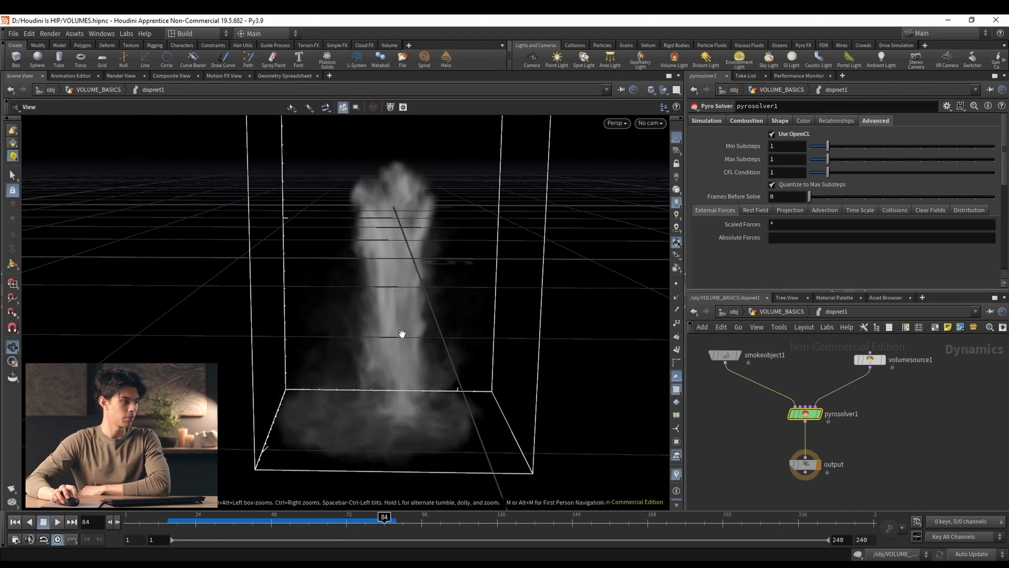
{"action": "left_click_drag", "start_coordinate": [402, 333], "coordinate": [412, 304]}
{"action": "left_click_drag", "start_coordinate": [339, 526], "coordinate": [381, 519]}
{"action": "left_click", "coordinate": [783, 313]}
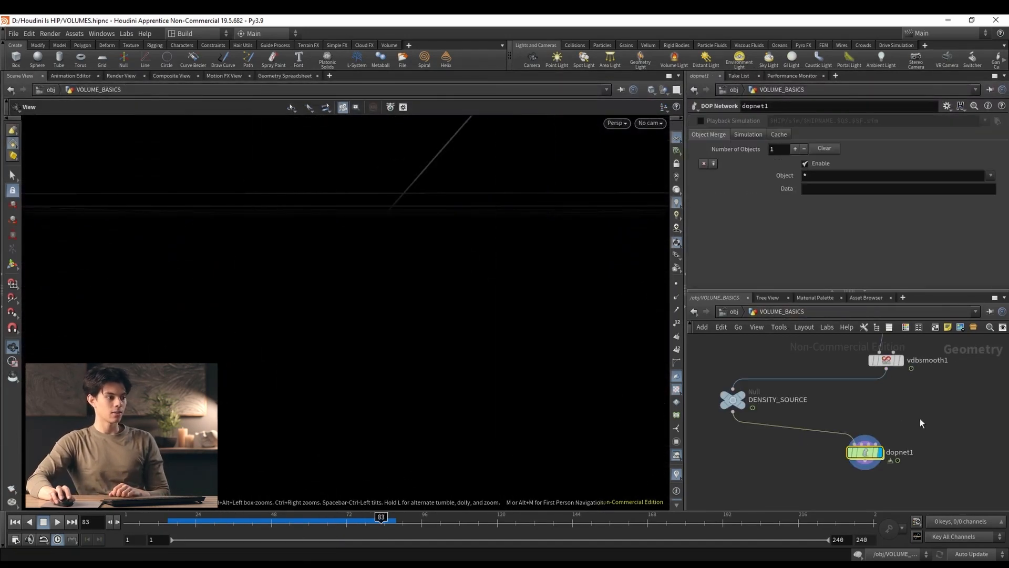
{"action": "double_click", "coordinate": [863, 452]}
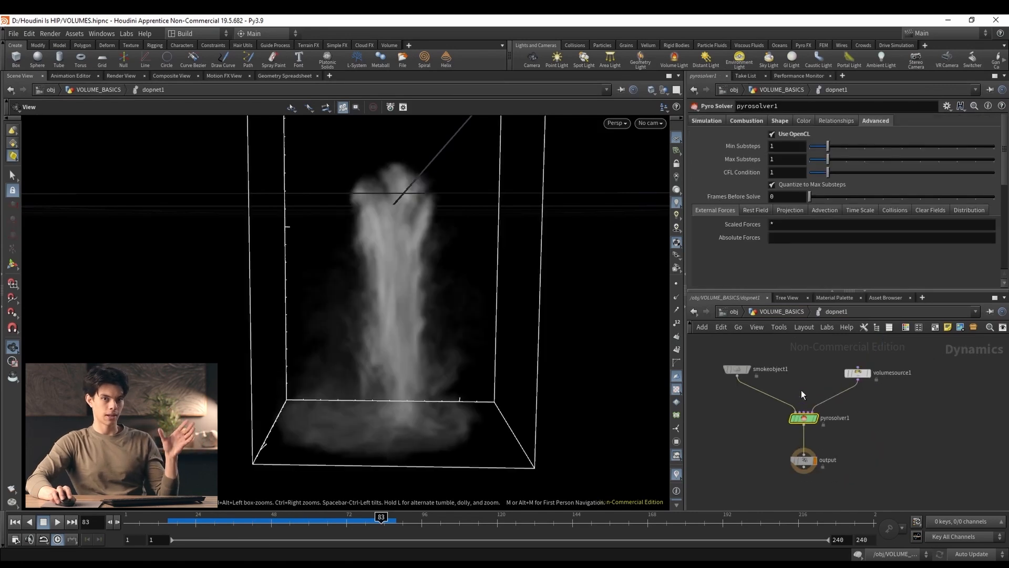